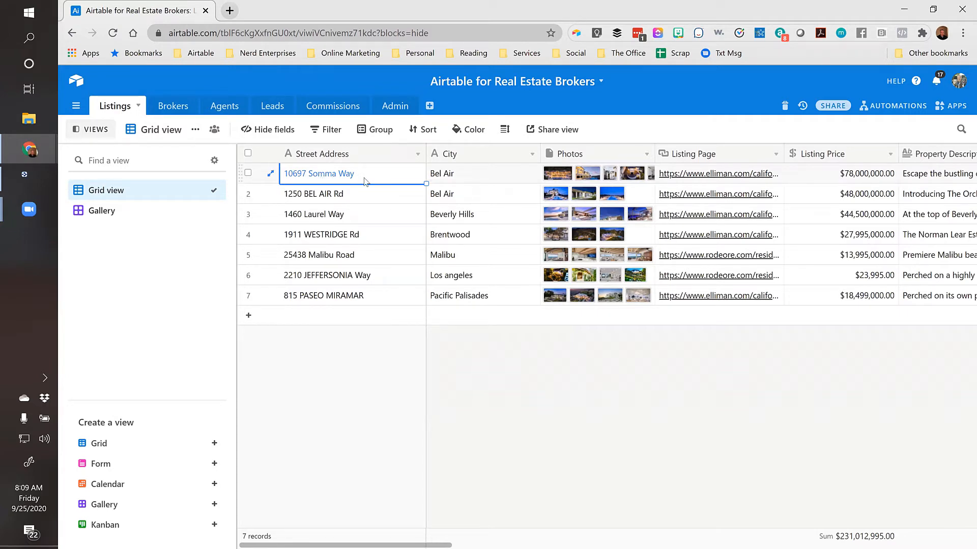
Select and clear the Street Address column, ending on the first record's City value
click(366, 155)
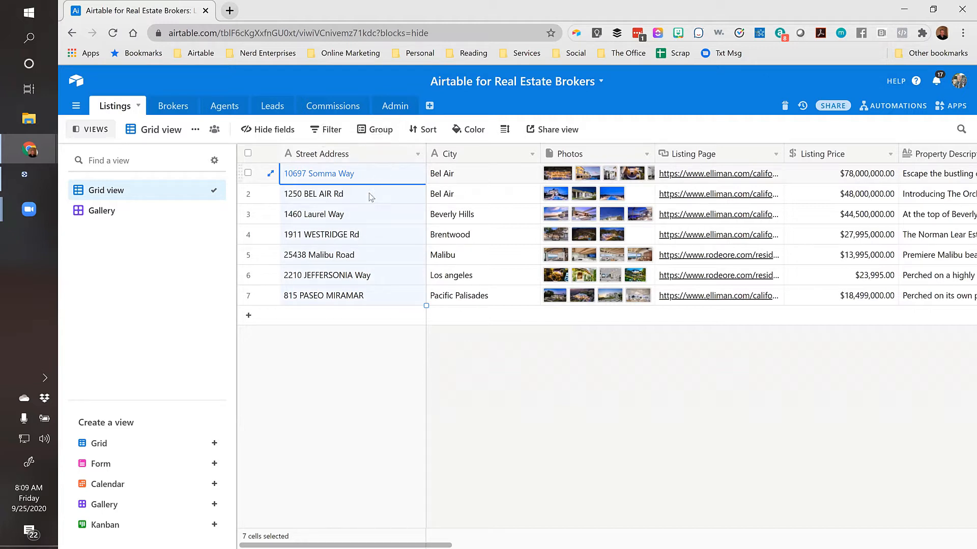
click(371, 196)
click(370, 176)
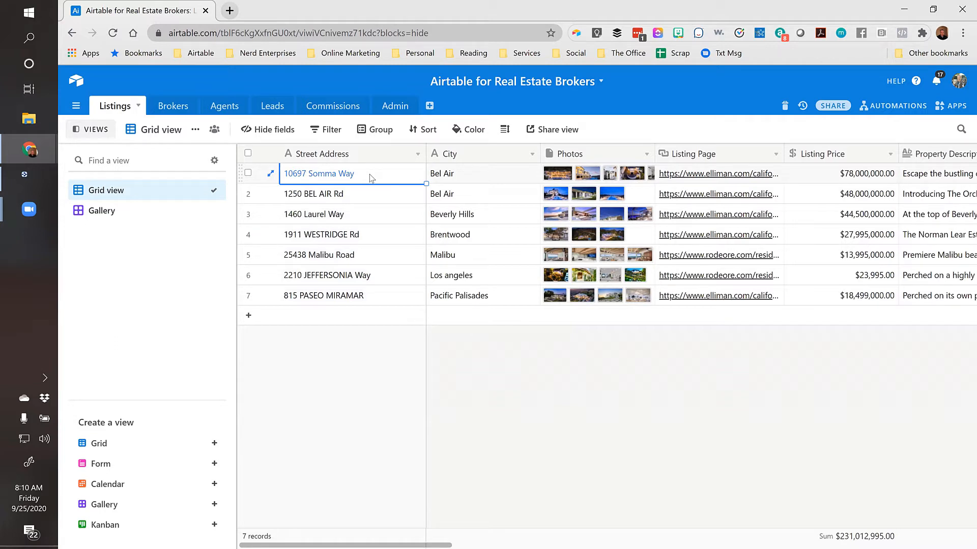
click(346, 160)
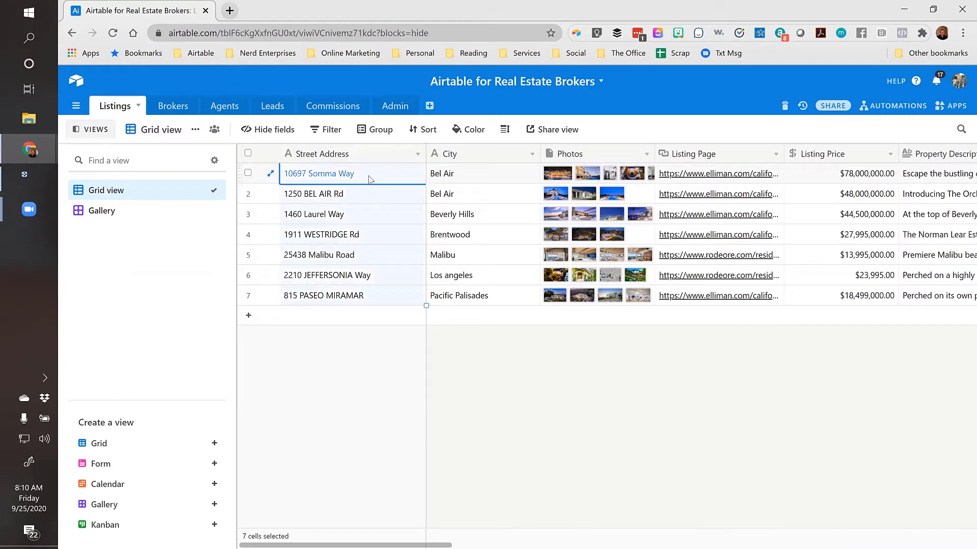
click(420, 174)
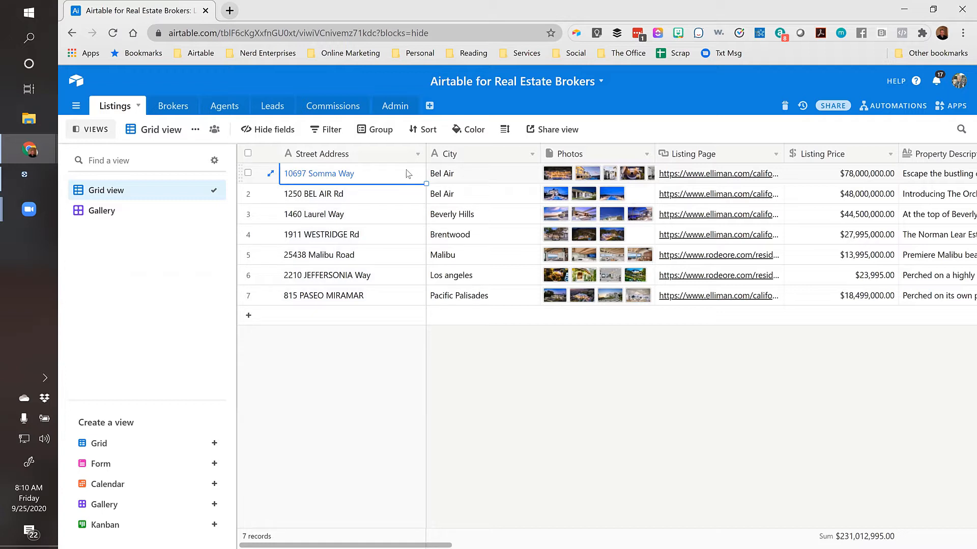
click(472, 174)
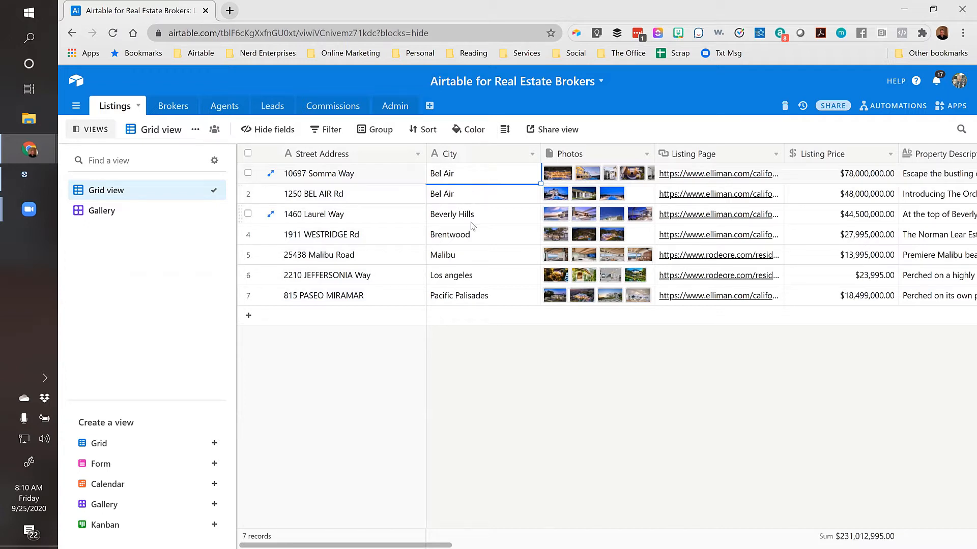
Change the City field's type to Single select and save it
double_click(450, 157)
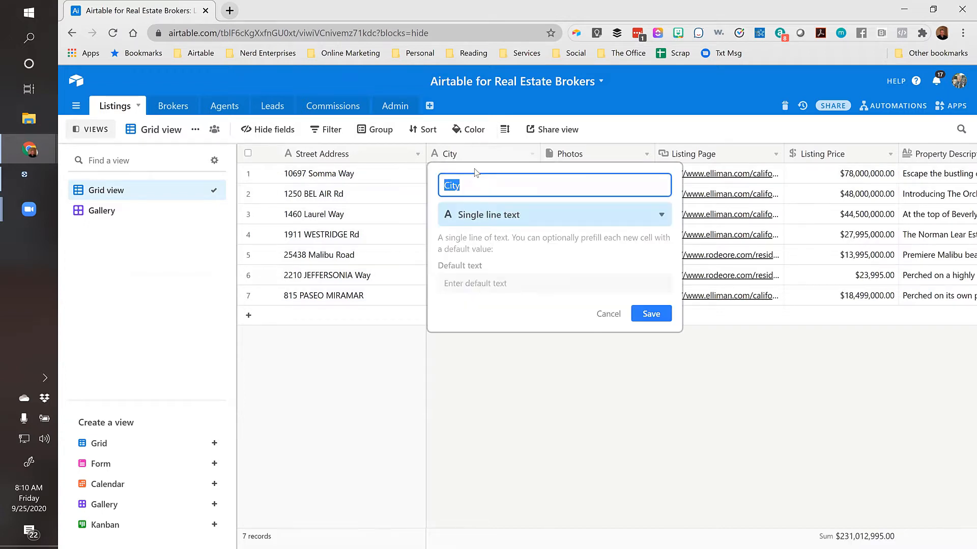
click(463, 215)
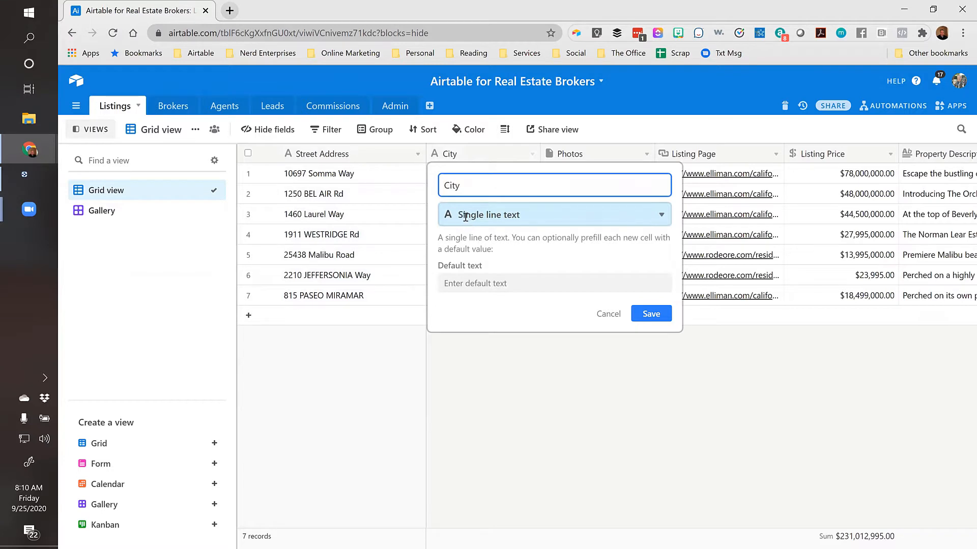
text(sing)
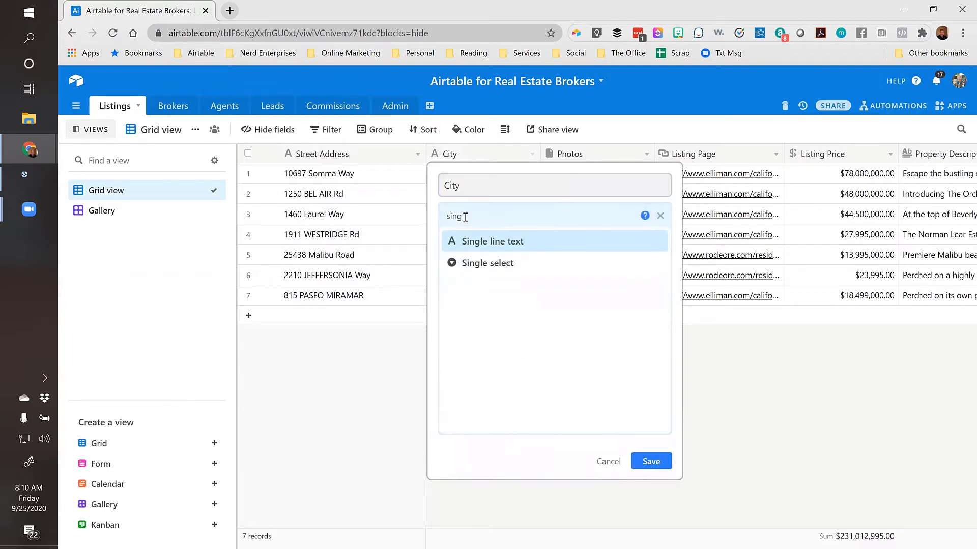
click(503, 263)
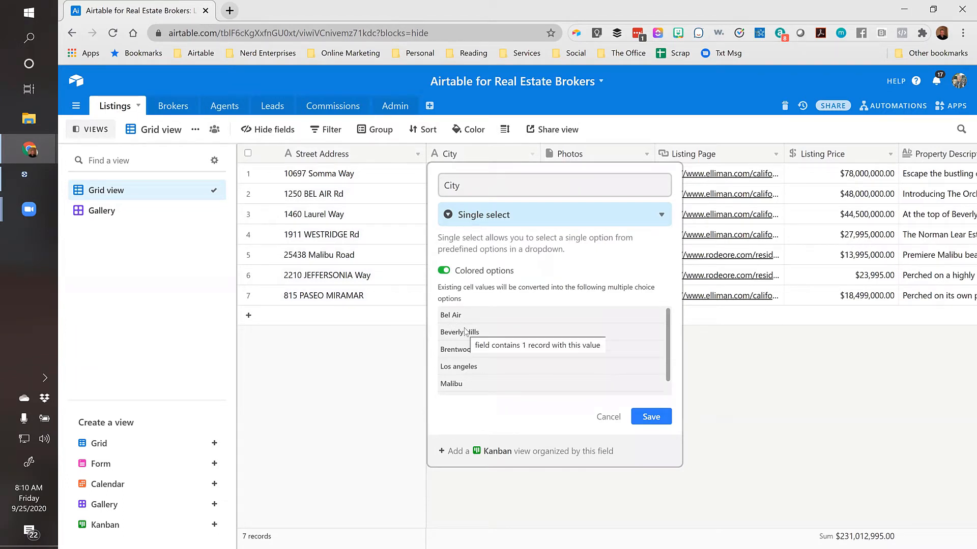
click(653, 421)
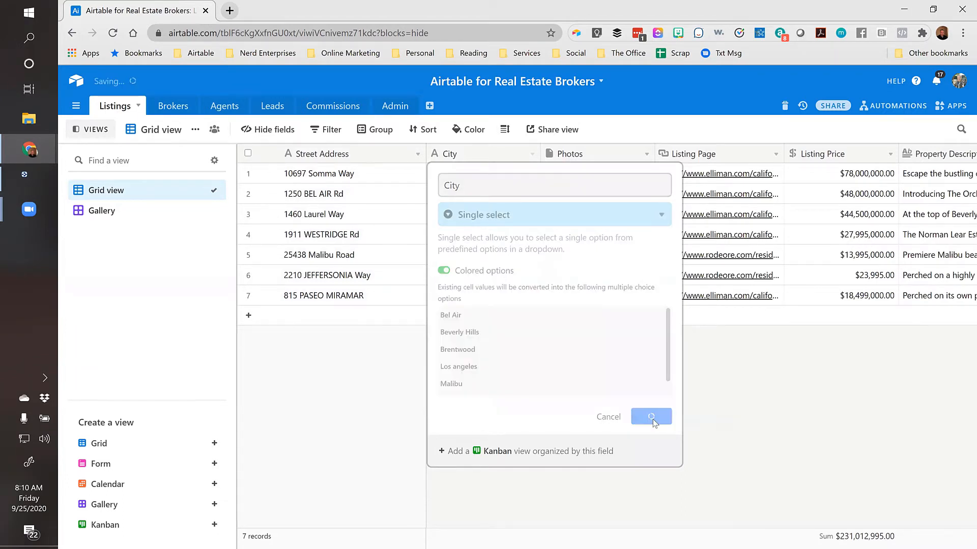
click(485, 177)
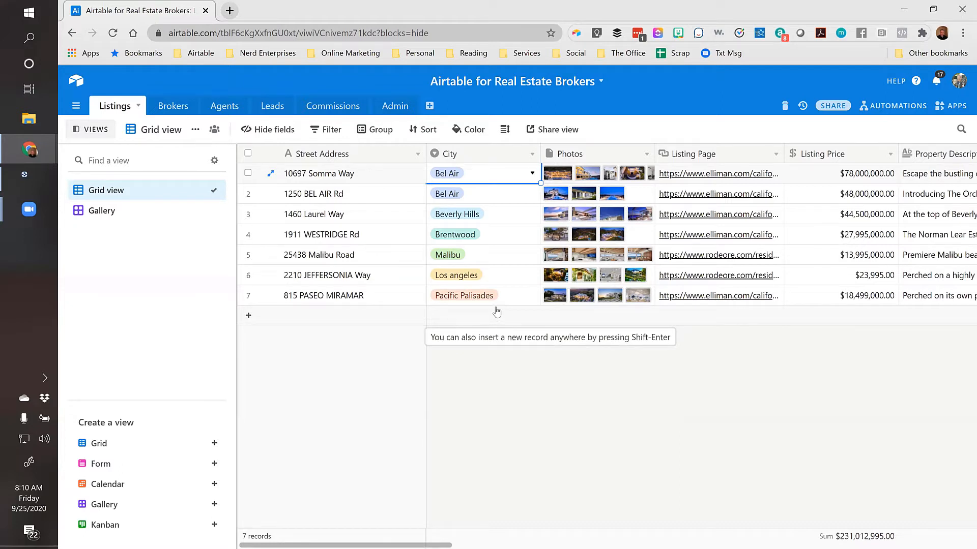
key(Right)
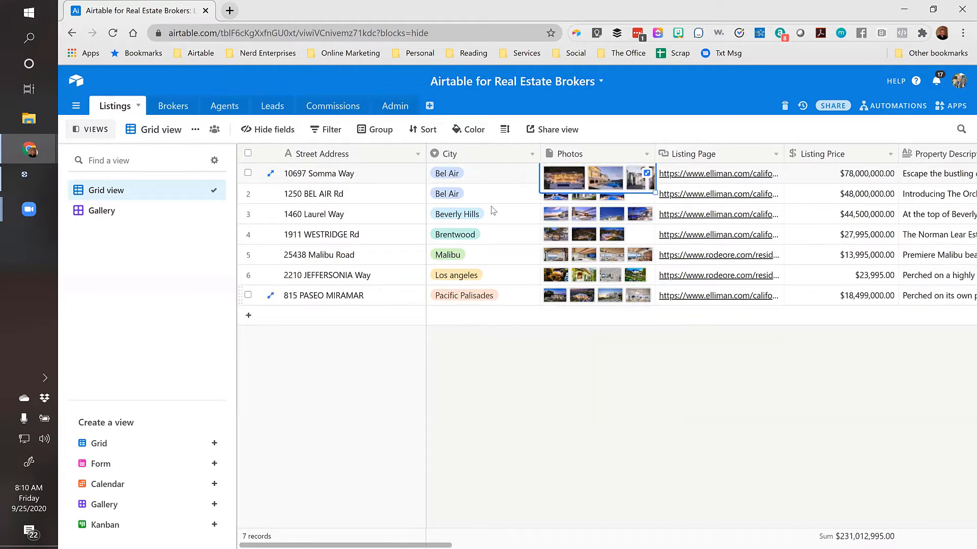
click(501, 180)
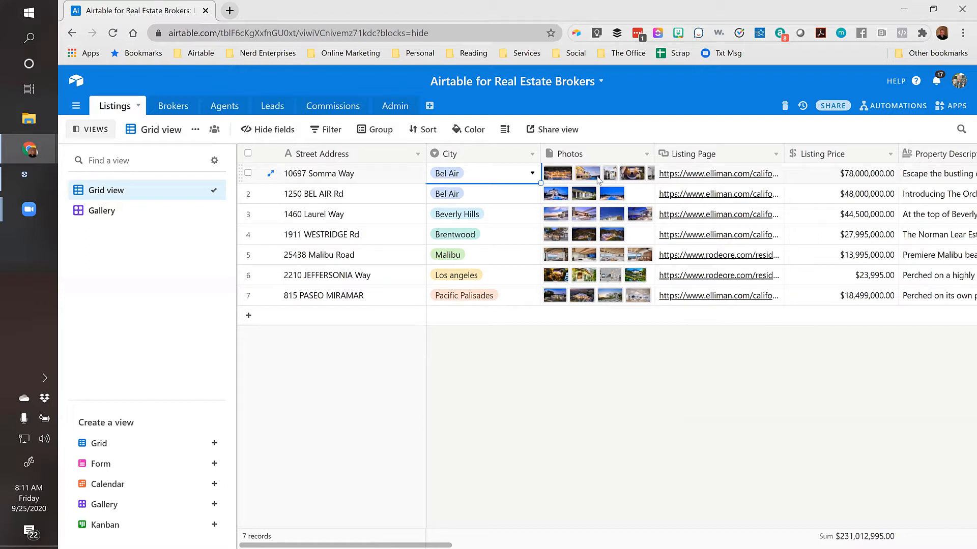
click(620, 175)
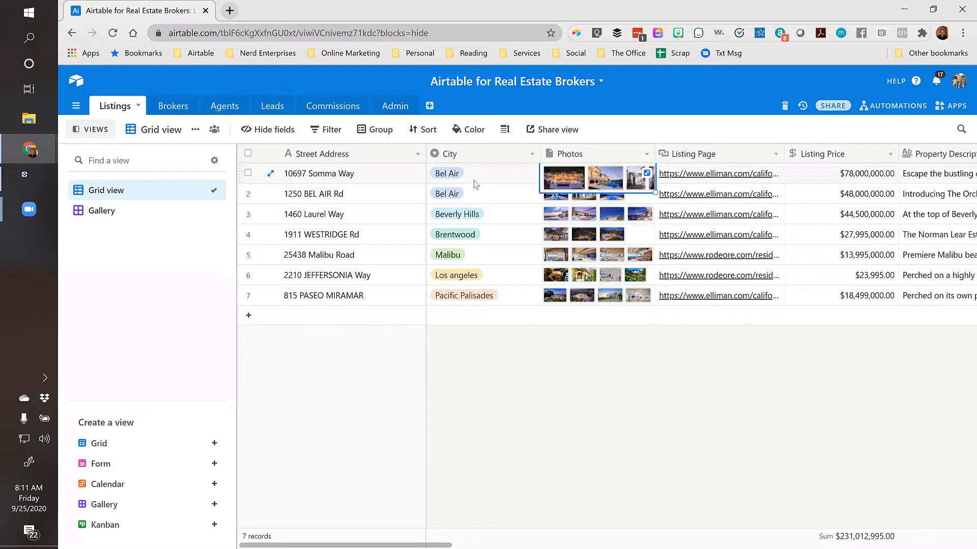
click(522, 181)
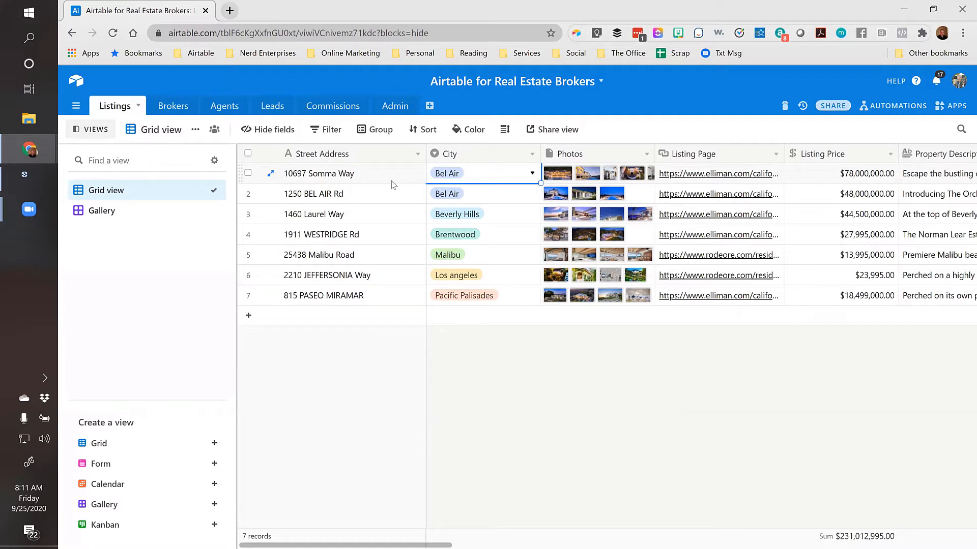
click(373, 176)
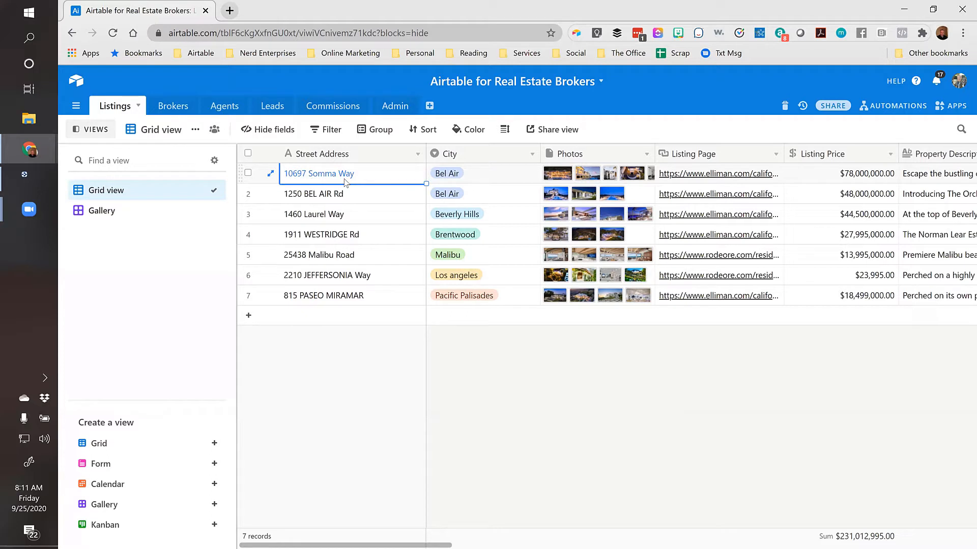
click(524, 179)
key(Tab)
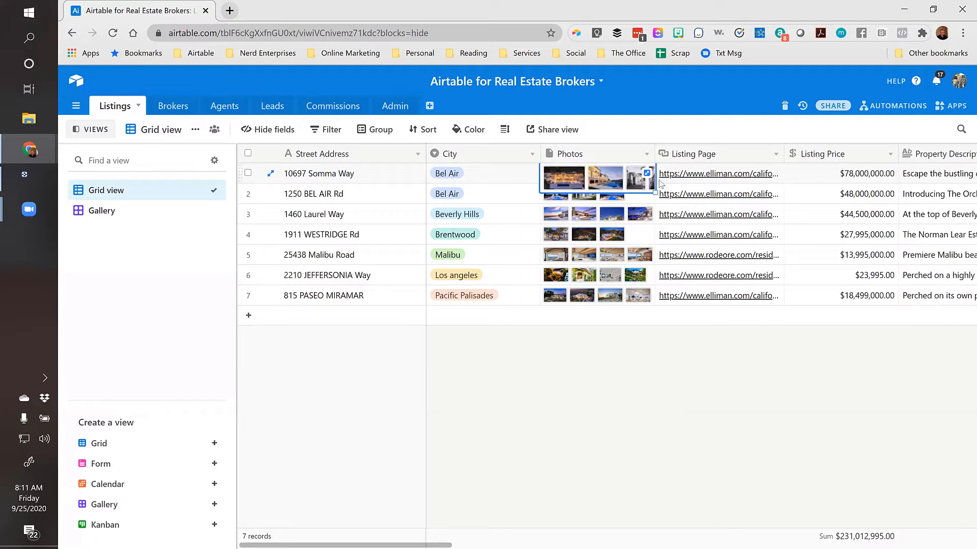
click(562, 186)
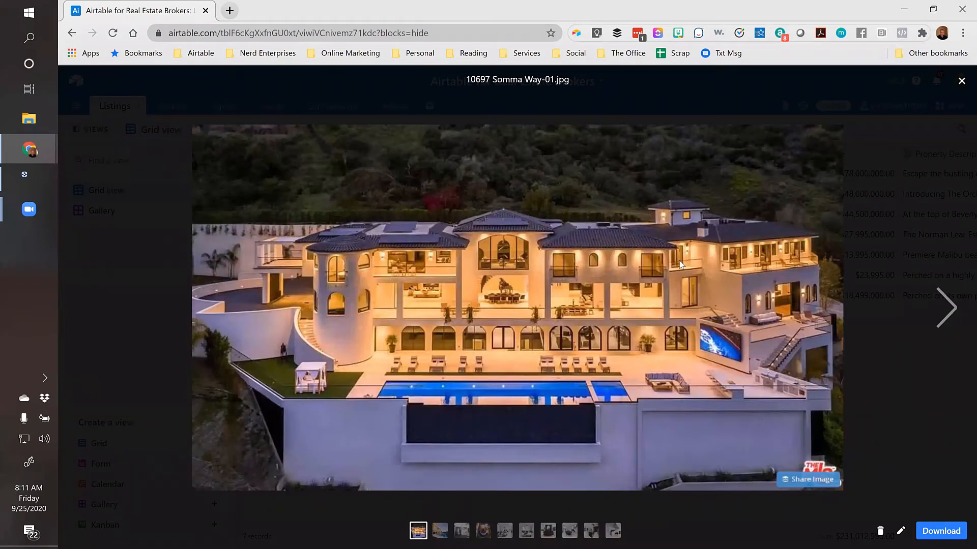
click(962, 82)
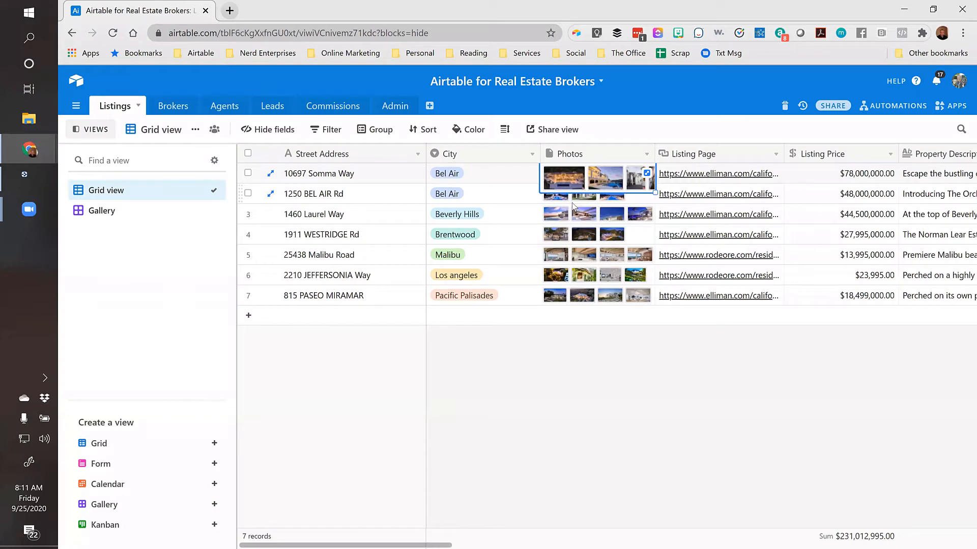
click(563, 181)
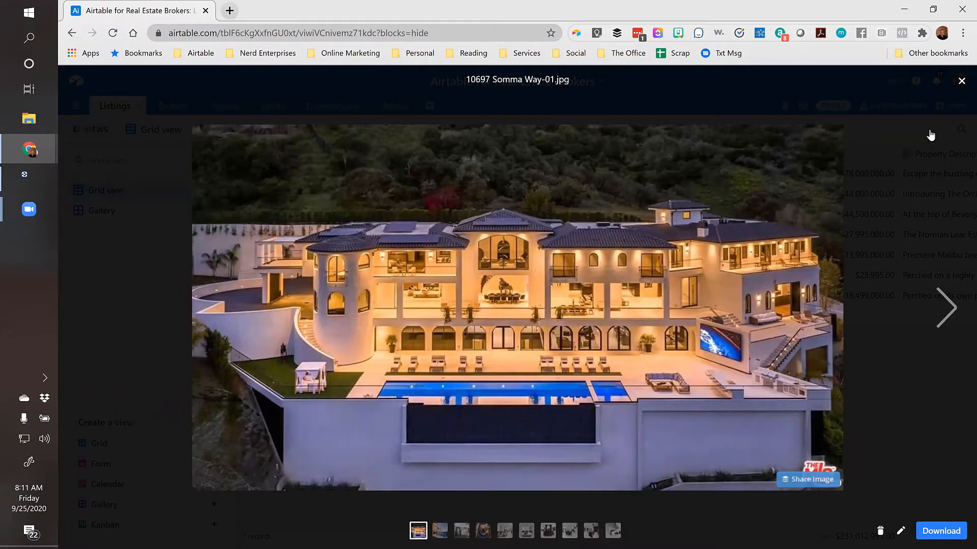
click(959, 81)
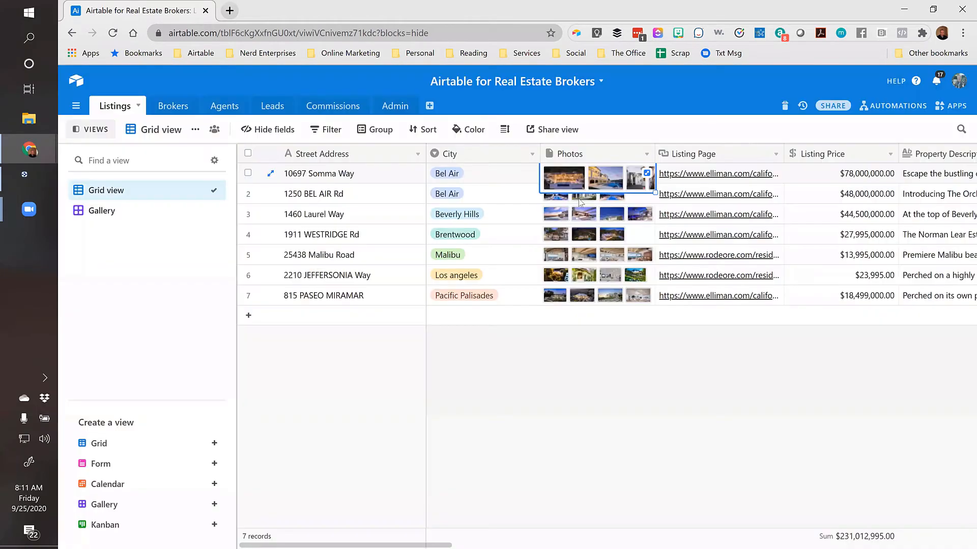
click(835, 175)
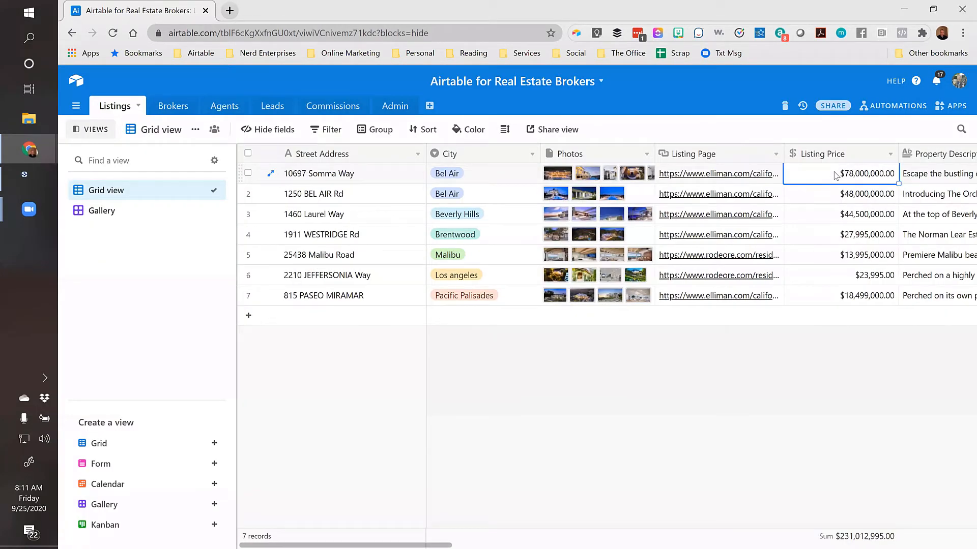
click(562, 181)
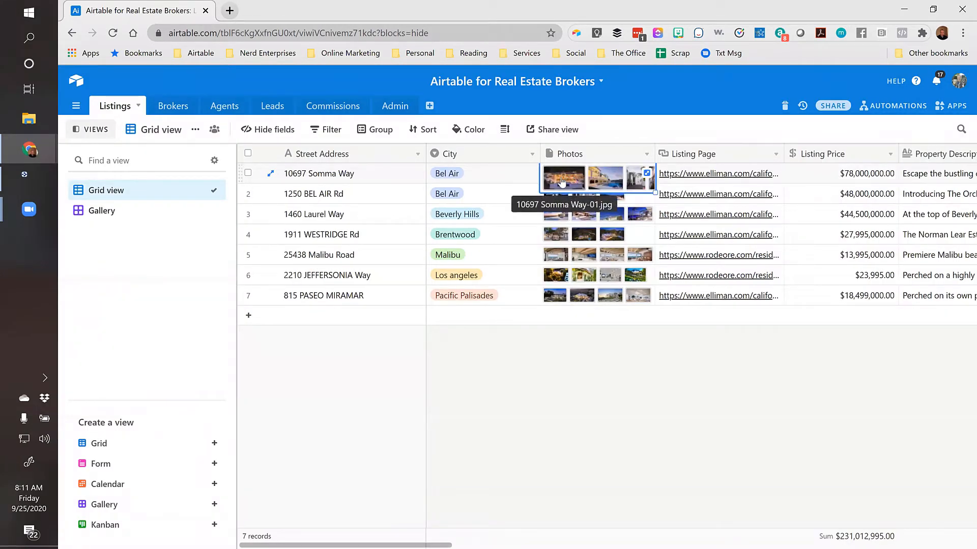
click(562, 179)
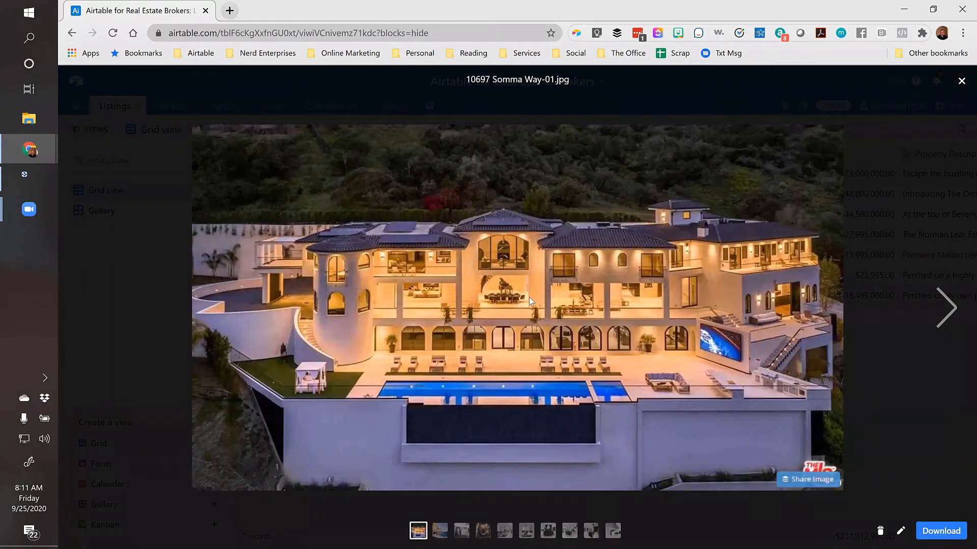
click(961, 81)
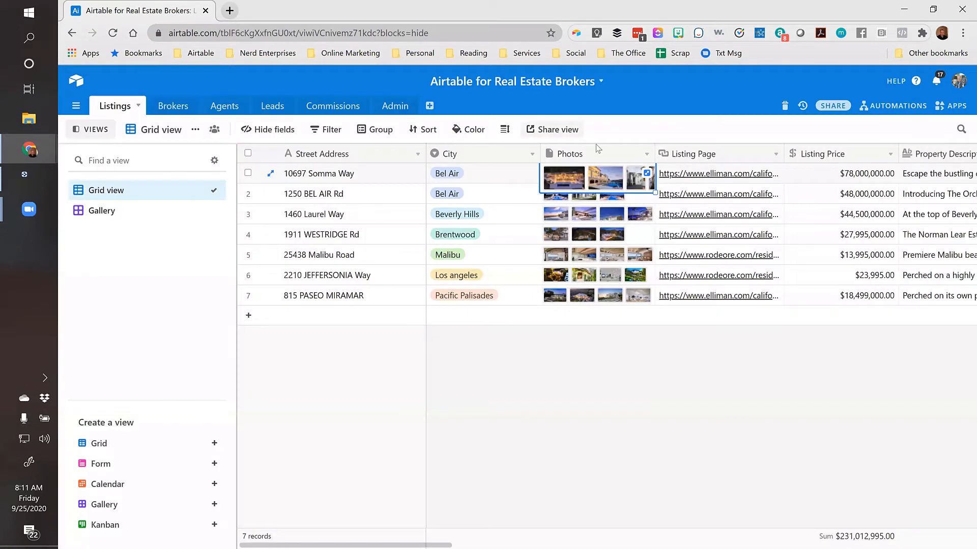
click(506, 175)
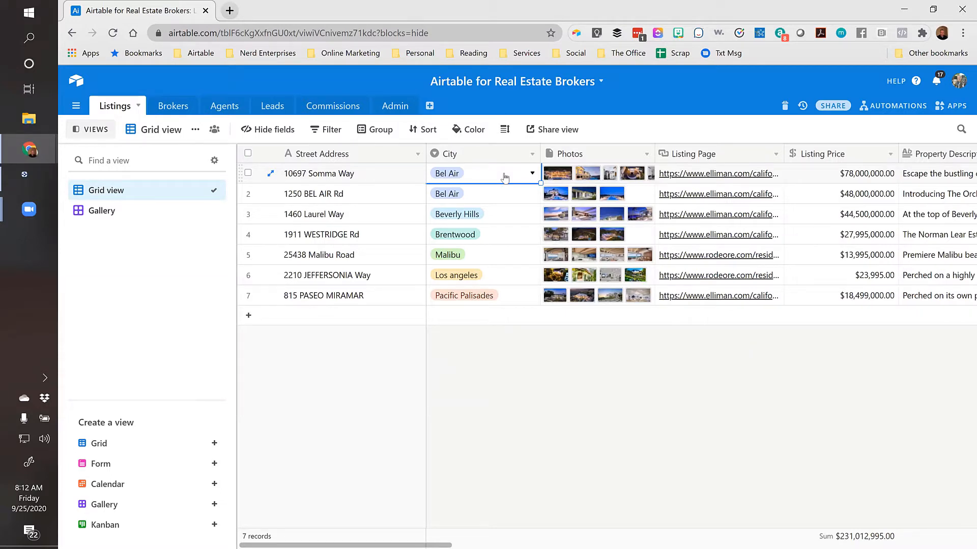
click(367, 178)
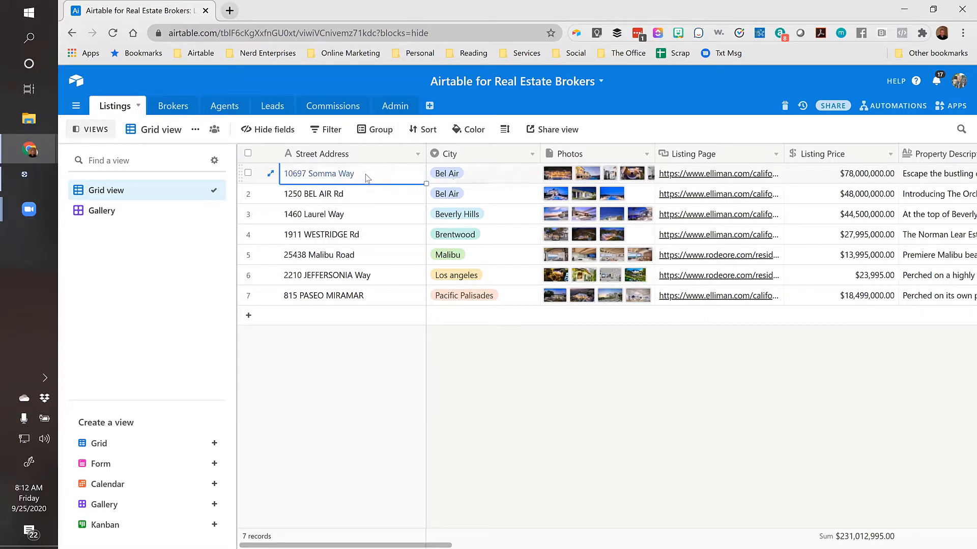
double_click(496, 159)
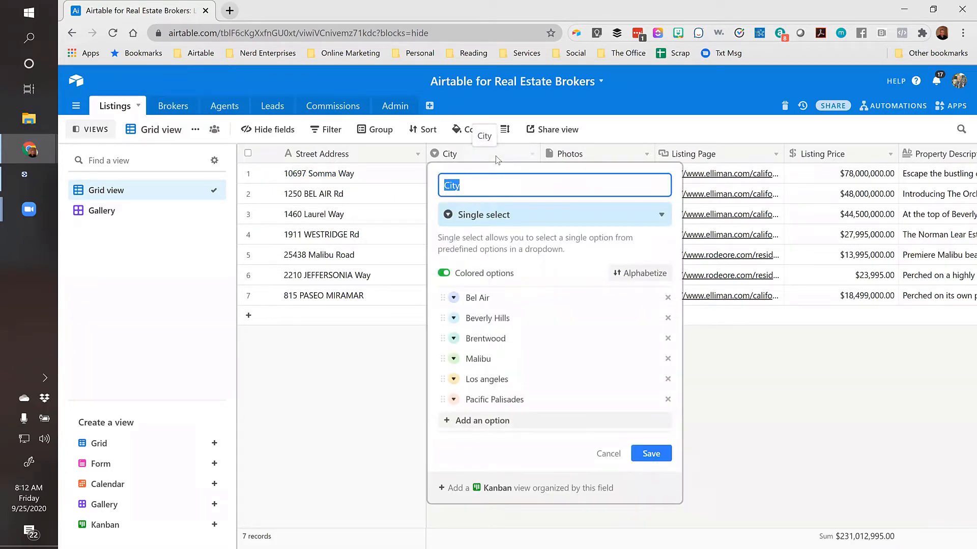
click(457, 300)
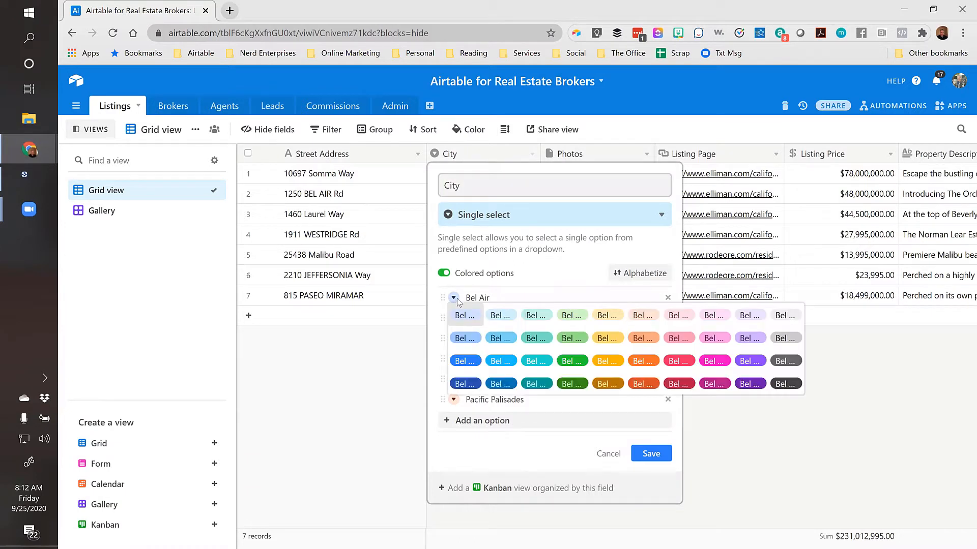
click(477, 184)
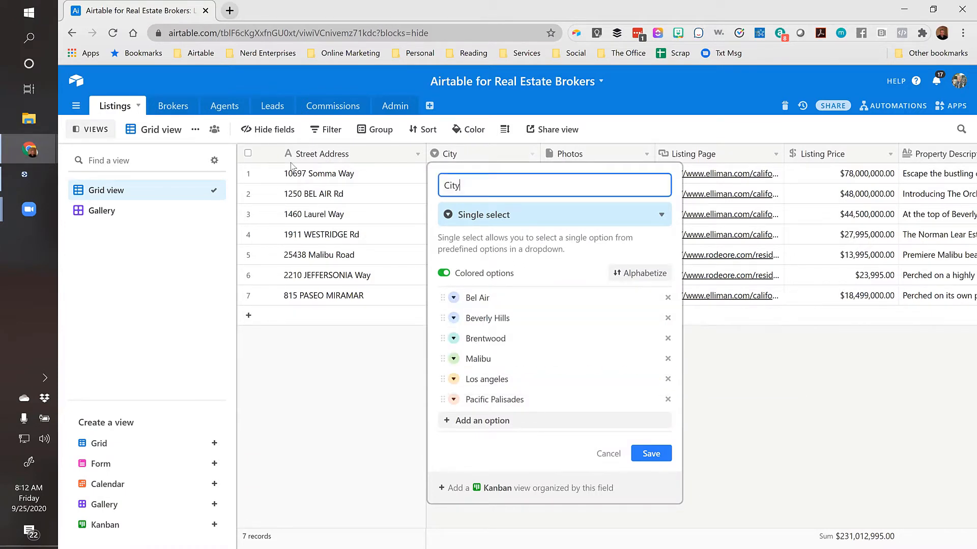
click(354, 178)
click(515, 177)
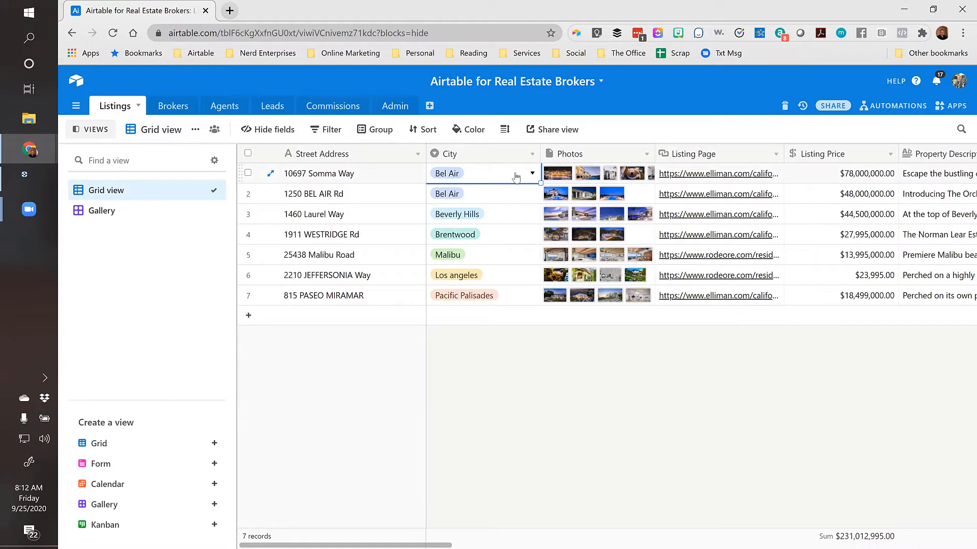
click(610, 180)
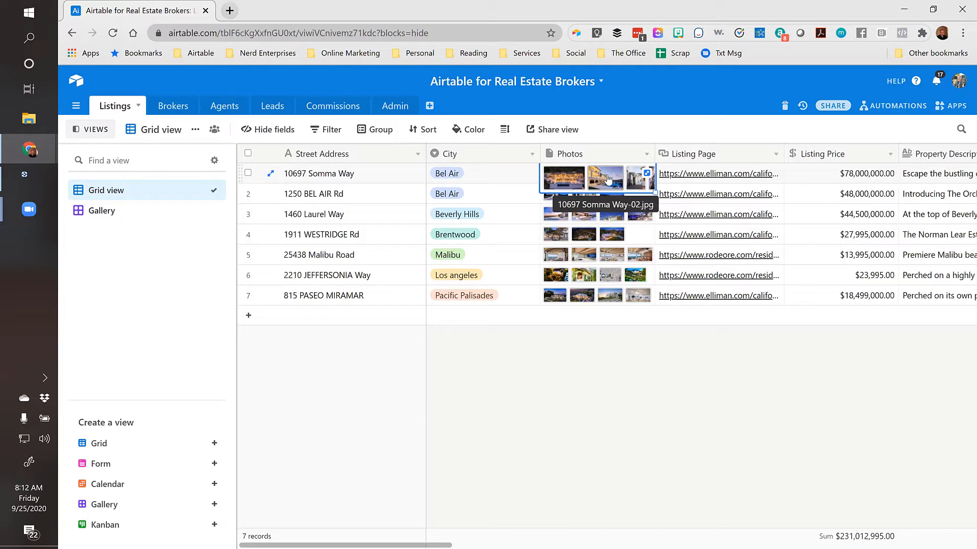
click(375, 178)
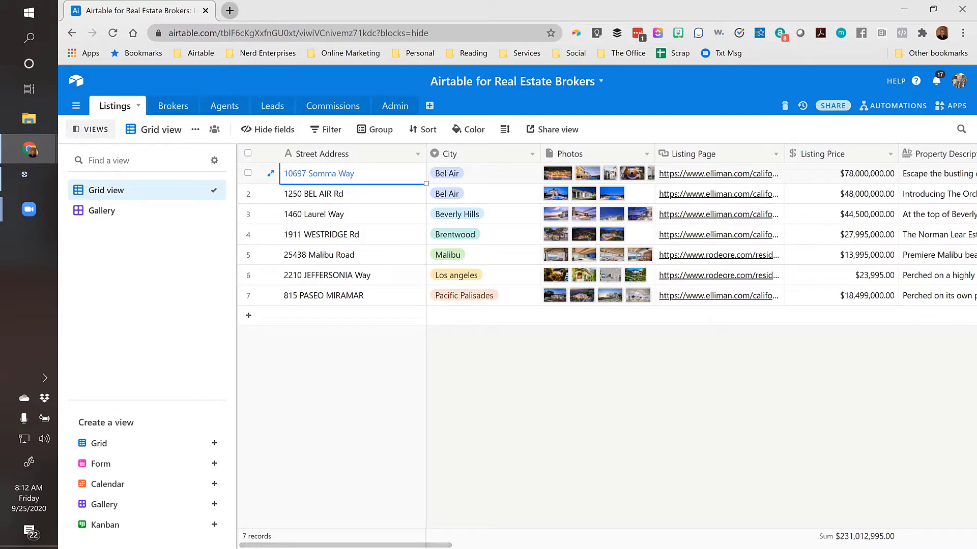
Search Google for 'airtable pricing' in a new tab and open Airtable's pricing page
click(230, 10)
text(airt)
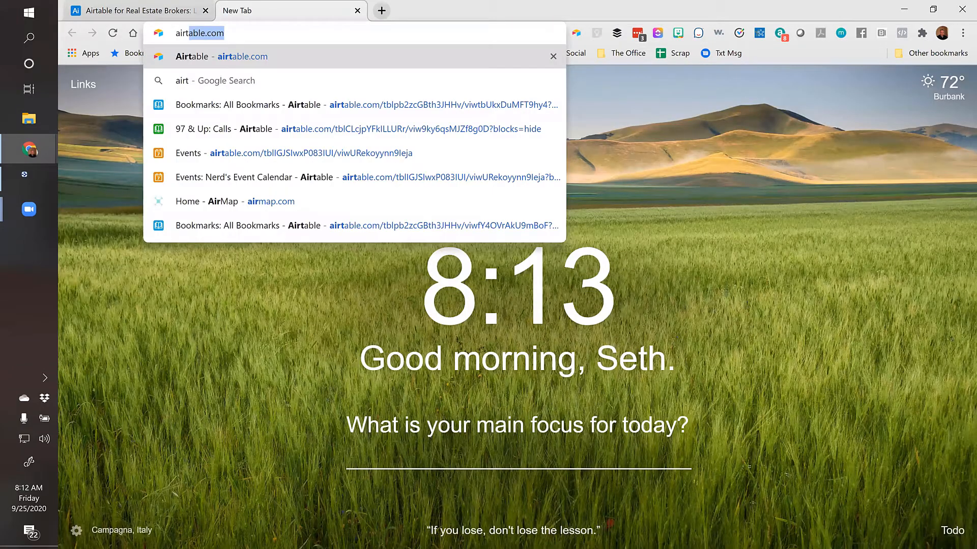
text(able pricing)
key(Return)
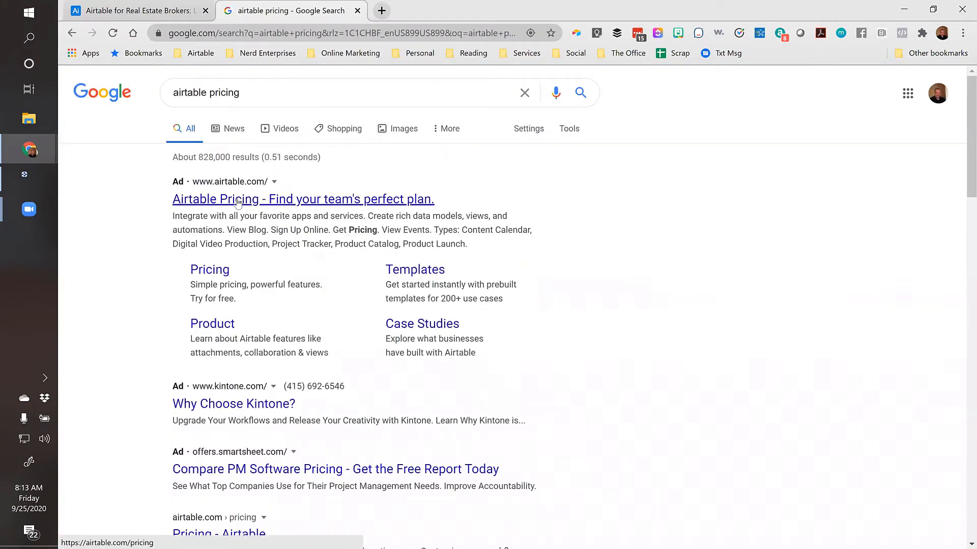
click(237, 199)
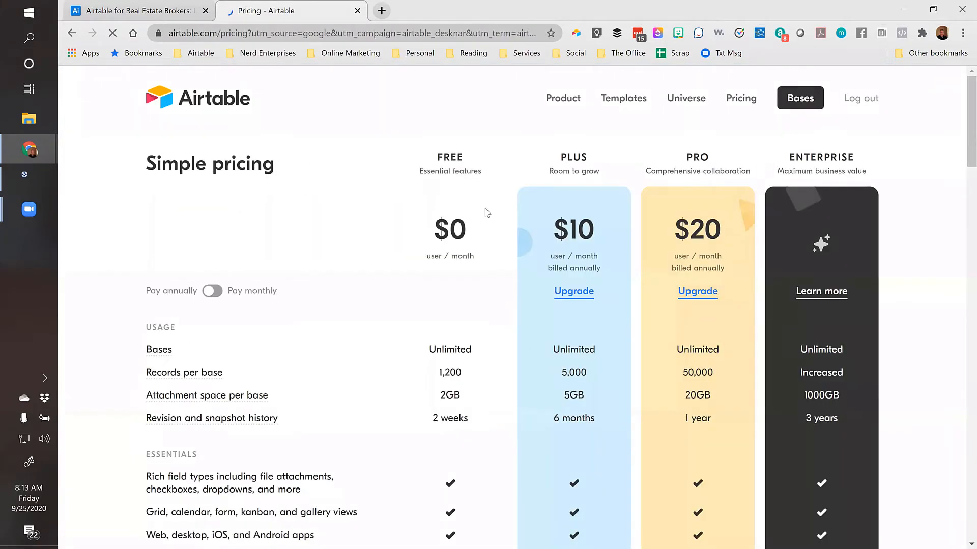
Scroll through the Free, Plus, Pro and Enterprise plan comparison
scroll(407, 226, down, 3)
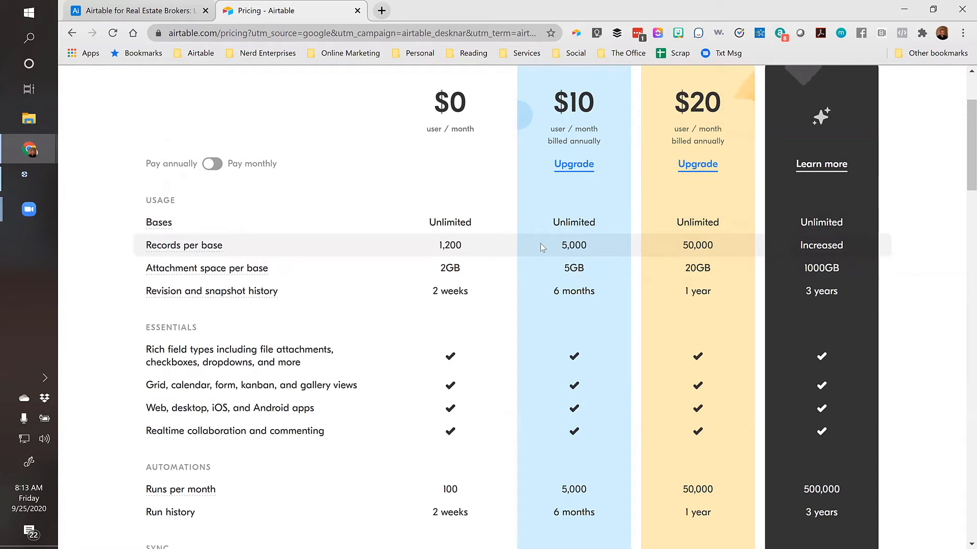
scroll(561, 151, up, 1)
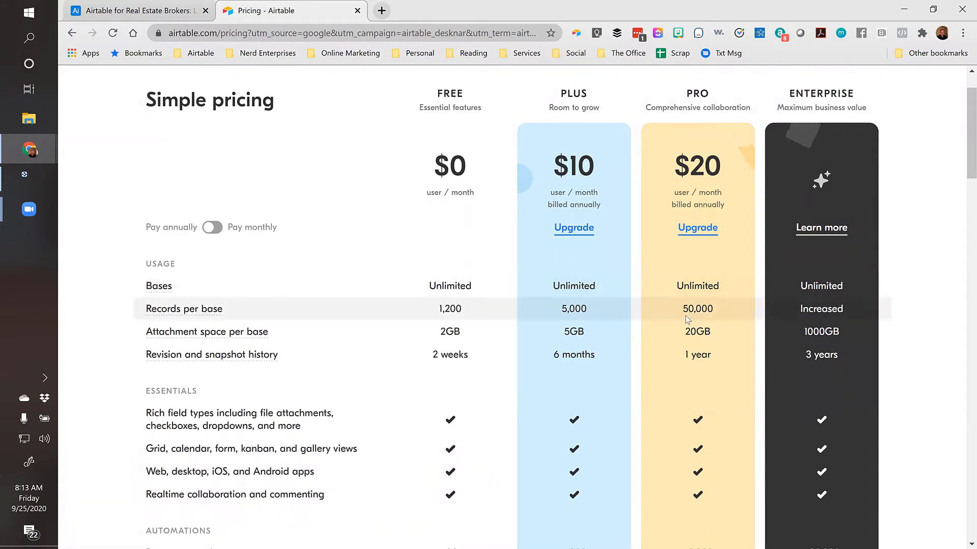
scroll(704, 295, down, 1)
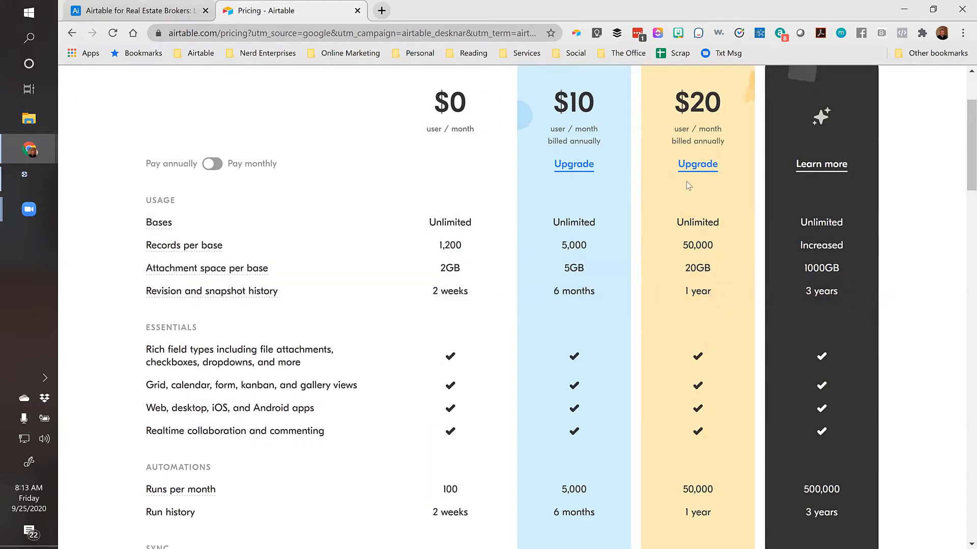
scroll(566, 137, up, 2)
scroll(567, 137, up, 1)
scroll(704, 220, down, 6)
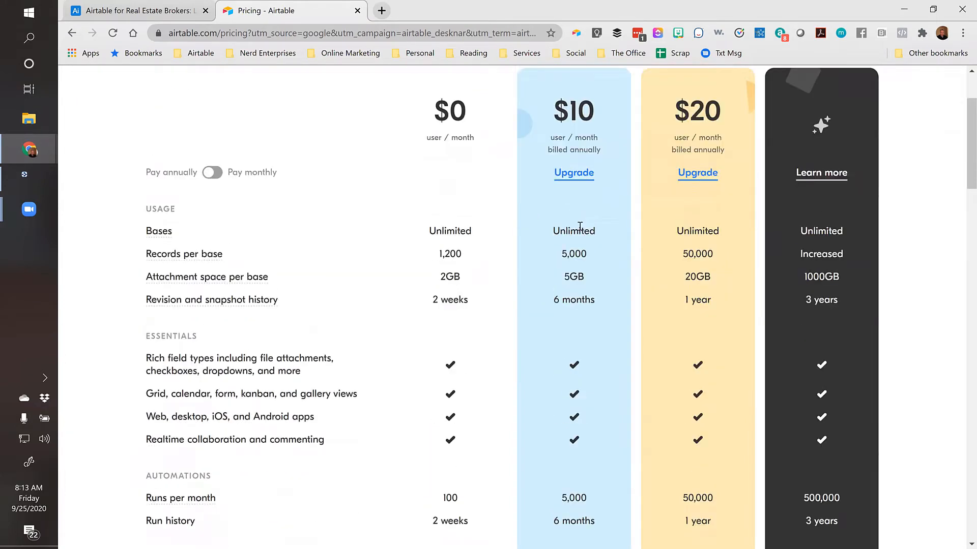
scroll(704, 220, down, 3)
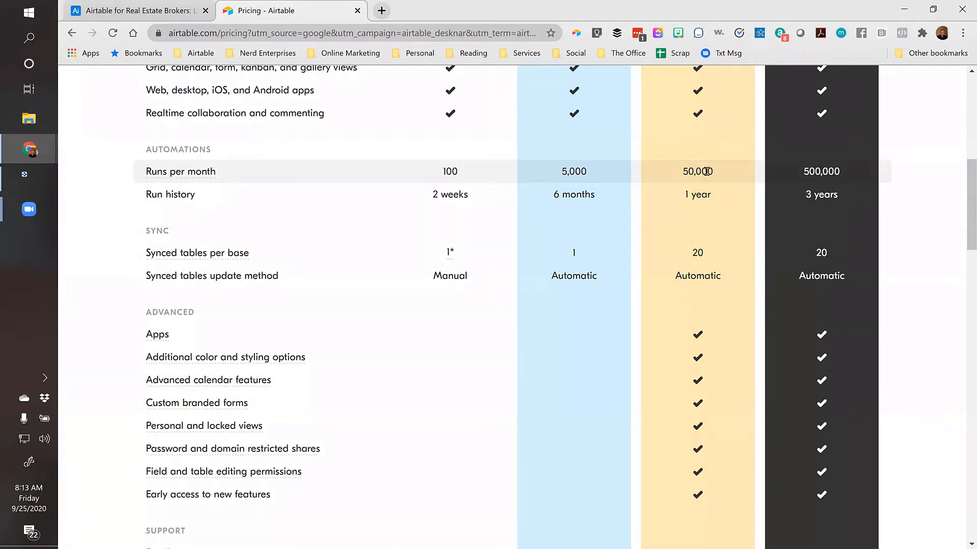
Scroll through the rest of the pricing table, then return to the Real Estate Brokers base tab
scroll(704, 165, down, 1)
scroll(710, 177, down, 1)
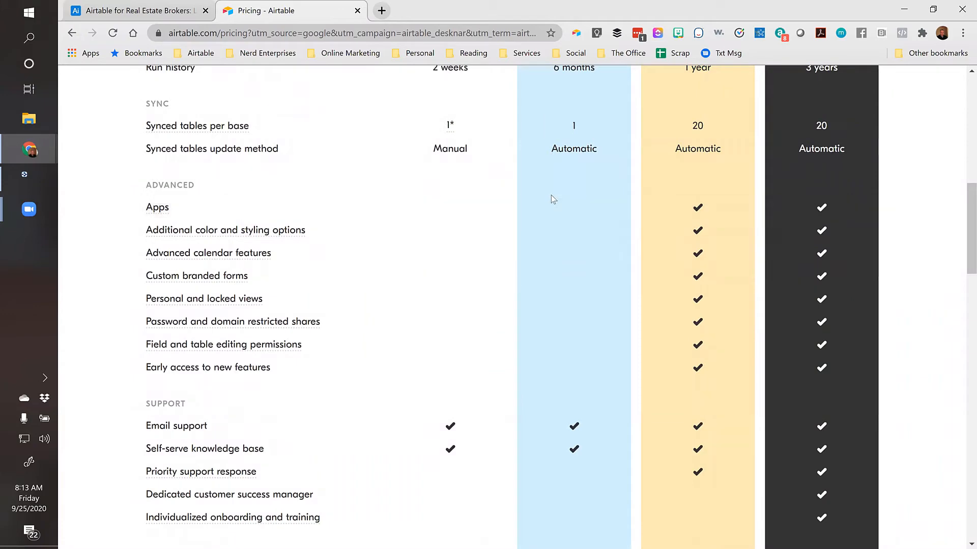
scroll(305, 268, up, 1)
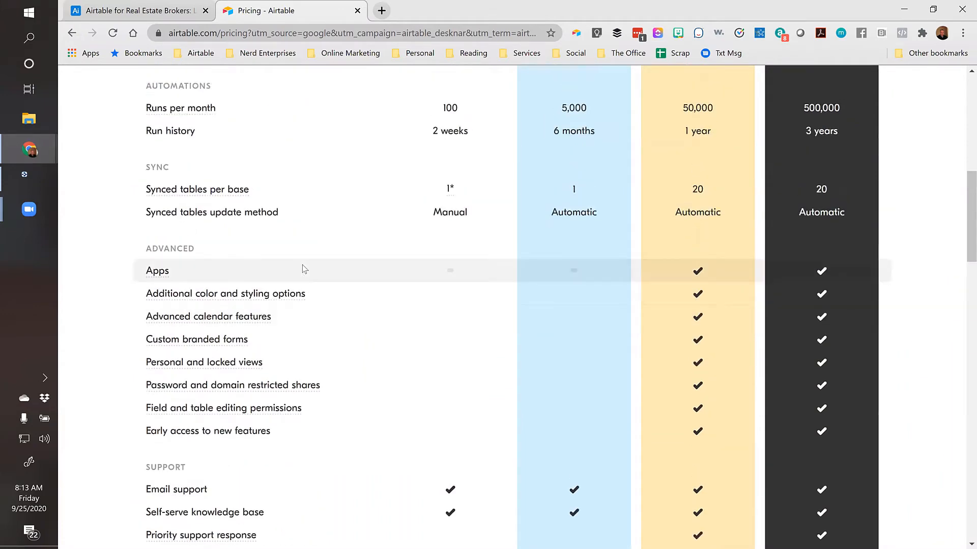
scroll(304, 269, down, 1)
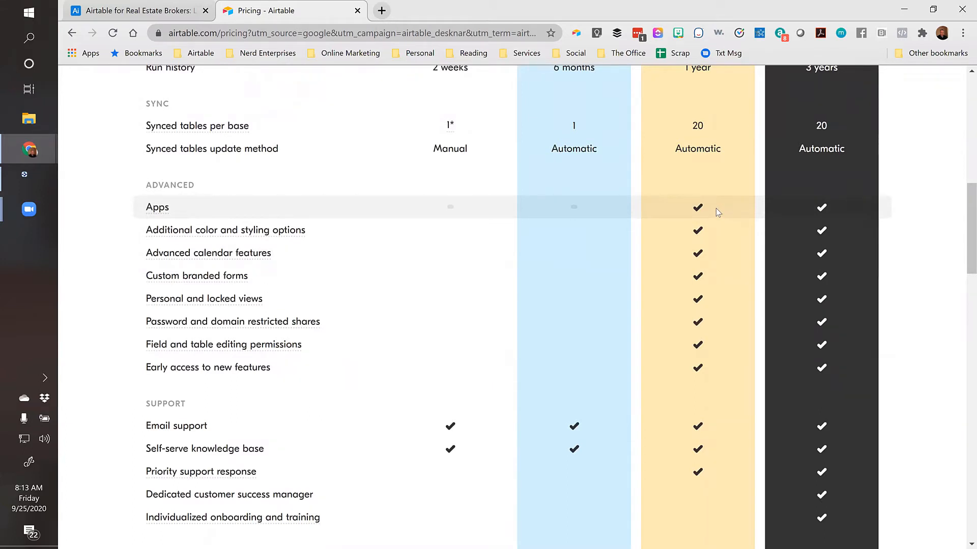
scroll(717, 216, down, 3)
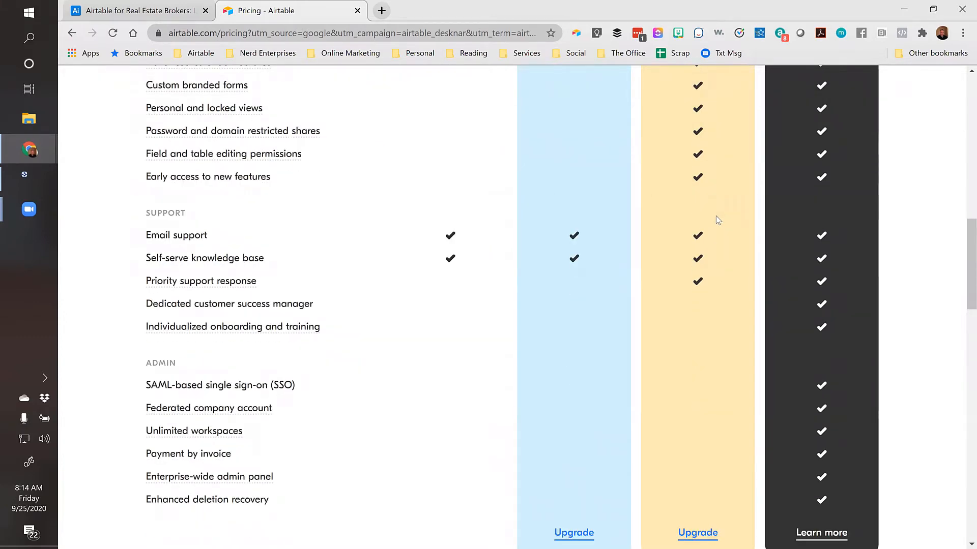
scroll(716, 216, down, 1)
scroll(705, 216, down, 2)
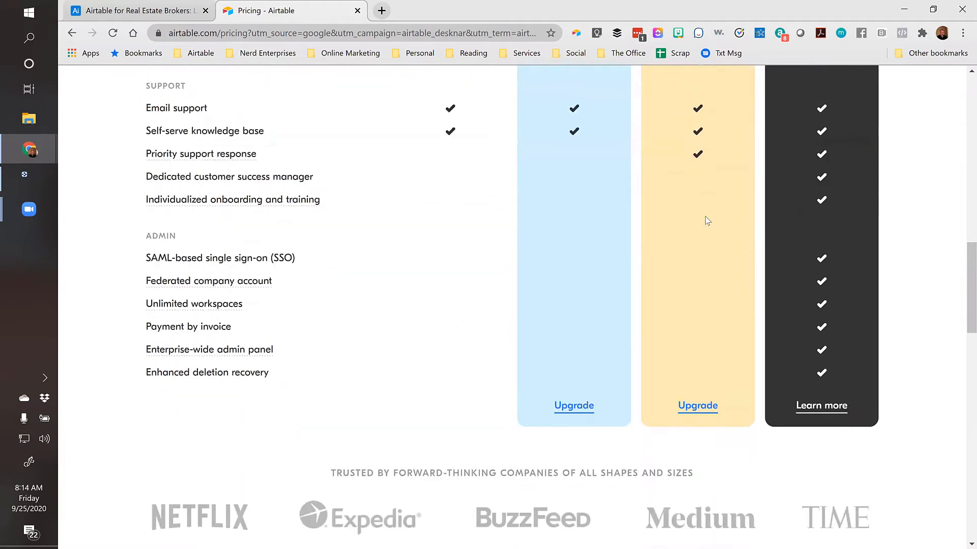
scroll(697, 226, up, 12)
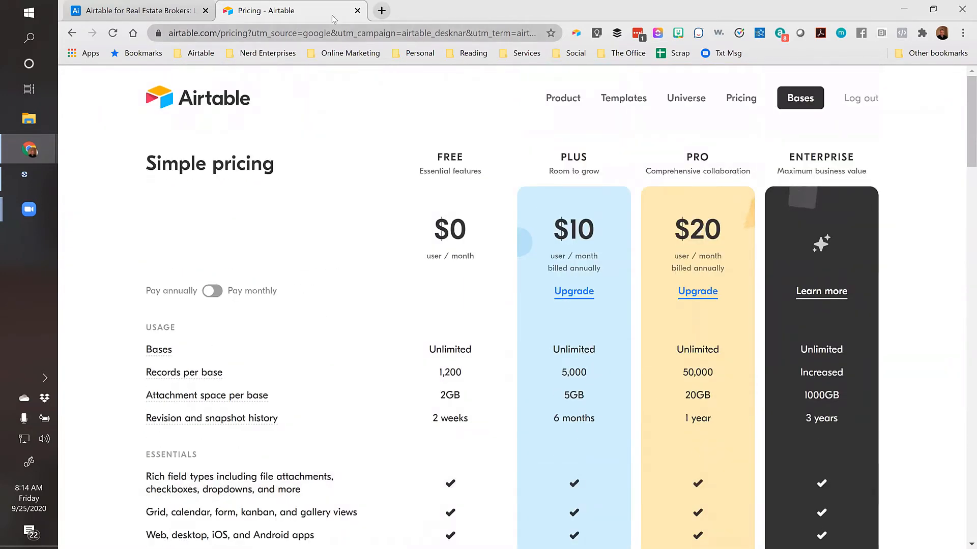
click(138, 12)
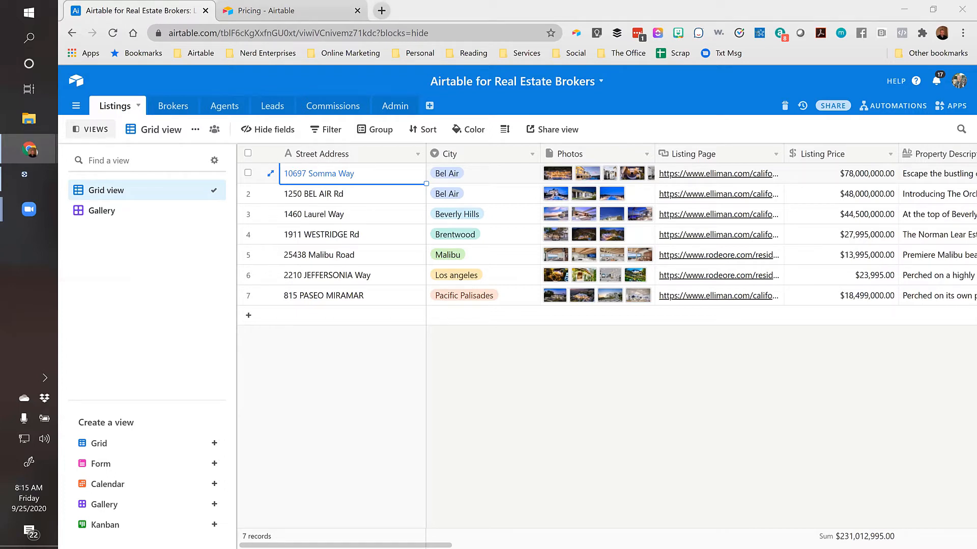
click(374, 170)
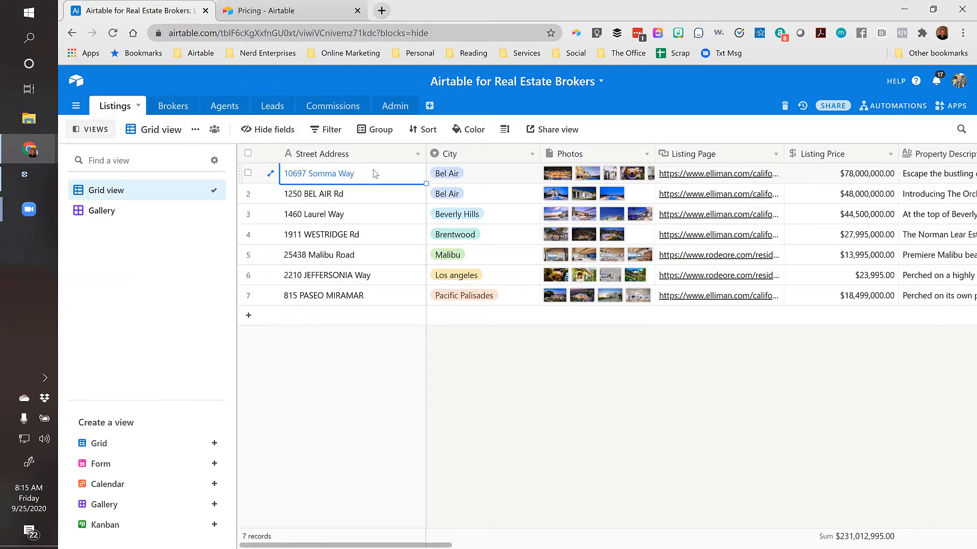
key(Right)
key(Right)
key(Right)
click(373, 171)
key(Right)
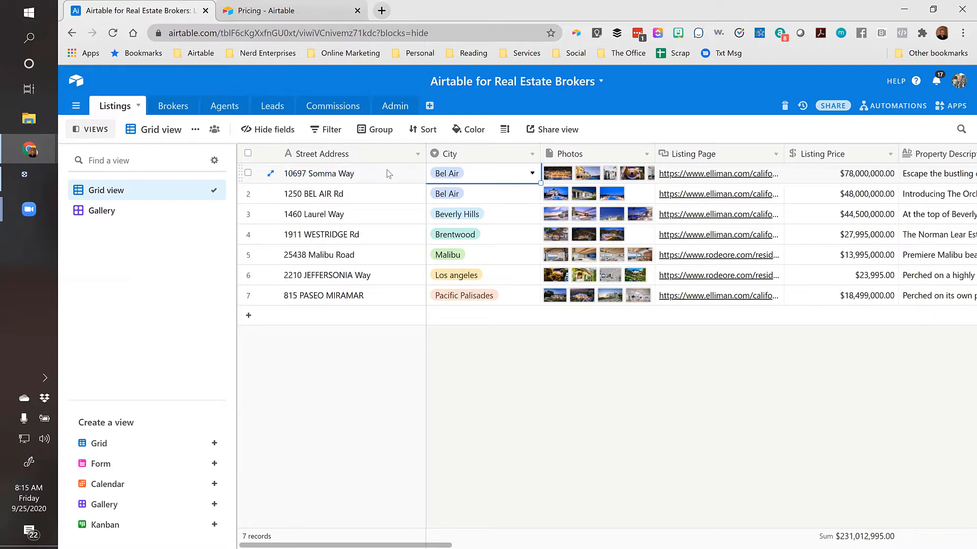
click(371, 174)
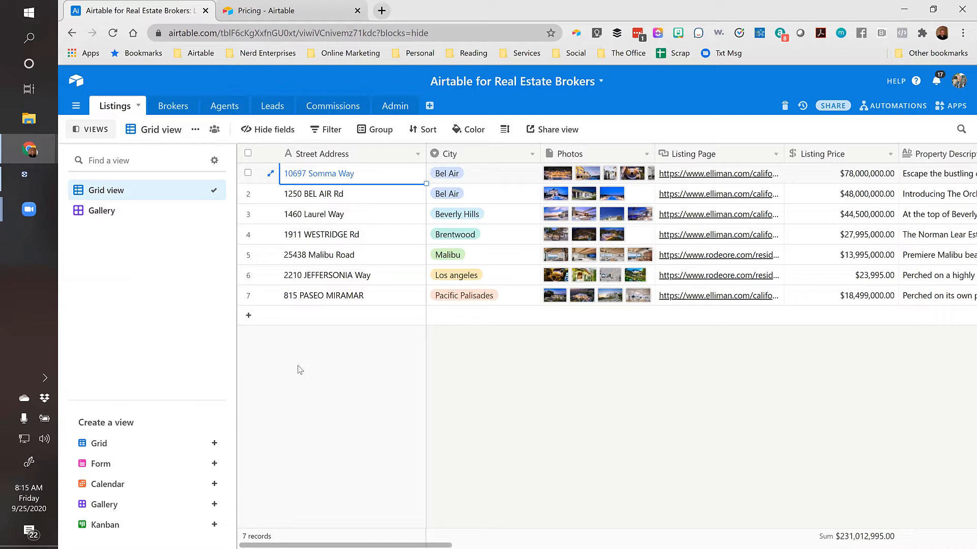
key(Right)
key(Right)
key(Right)
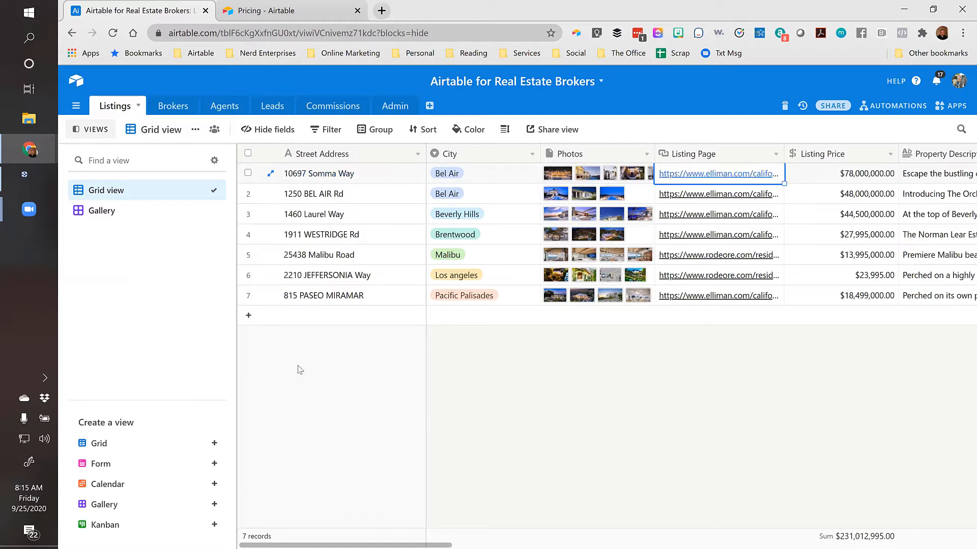
key(Left)
key(Left)
key(Left)
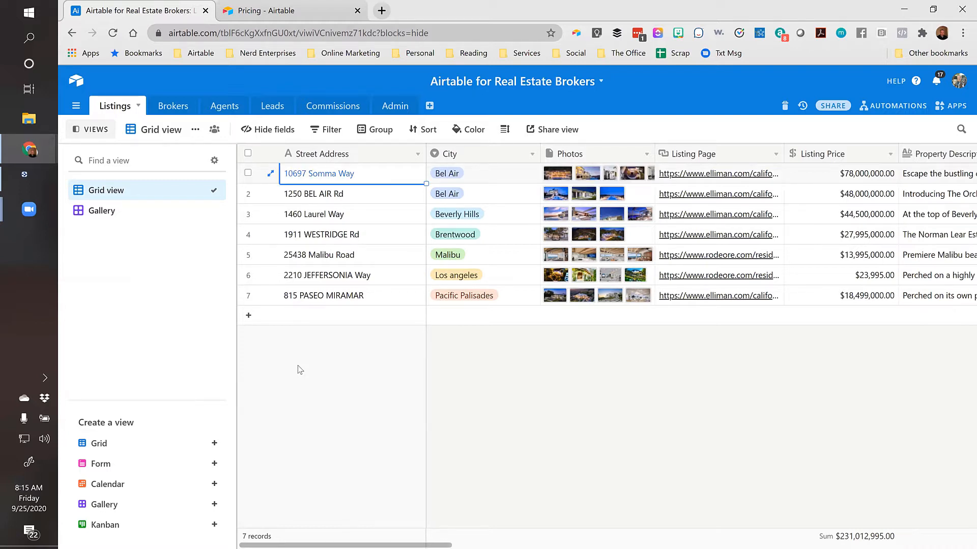
key(Right)
key(Right)
key(Right)
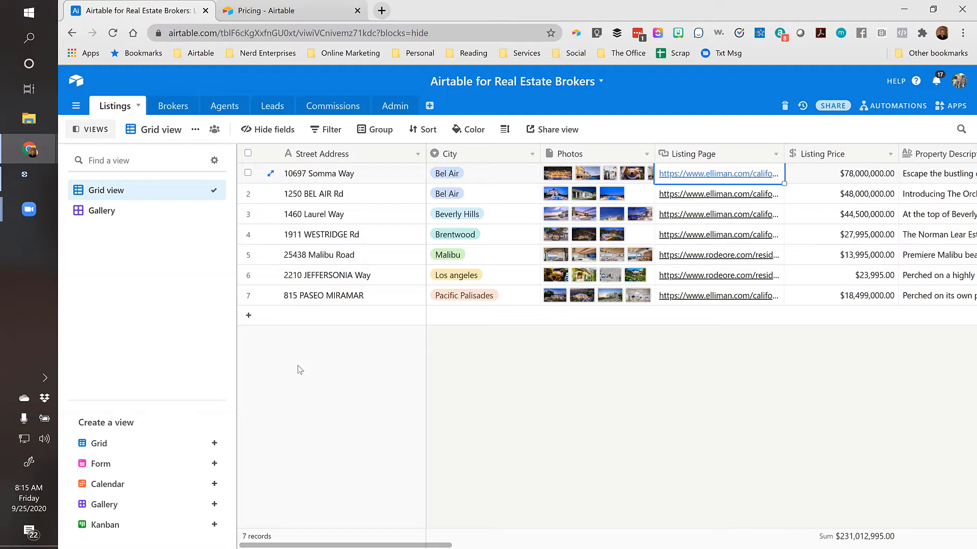
double_click(583, 156)
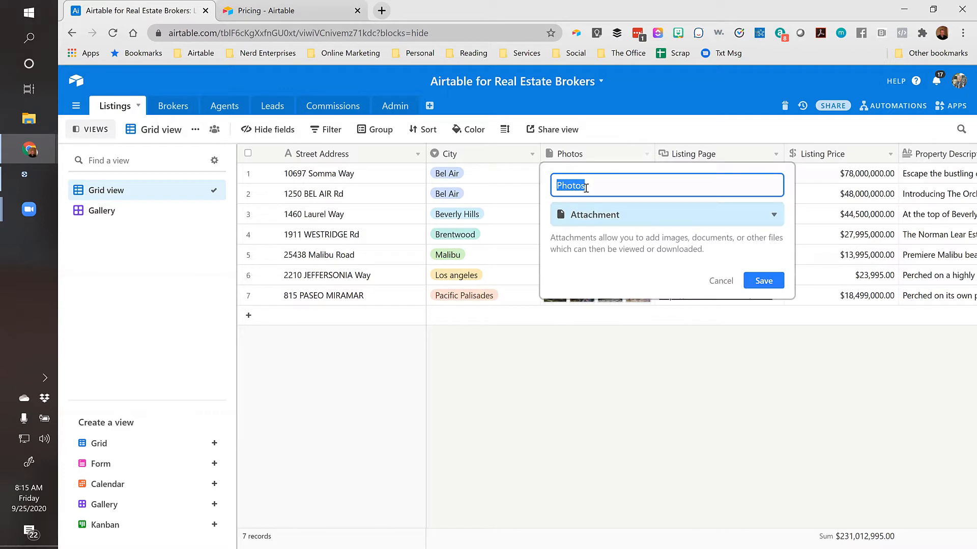
click(718, 281)
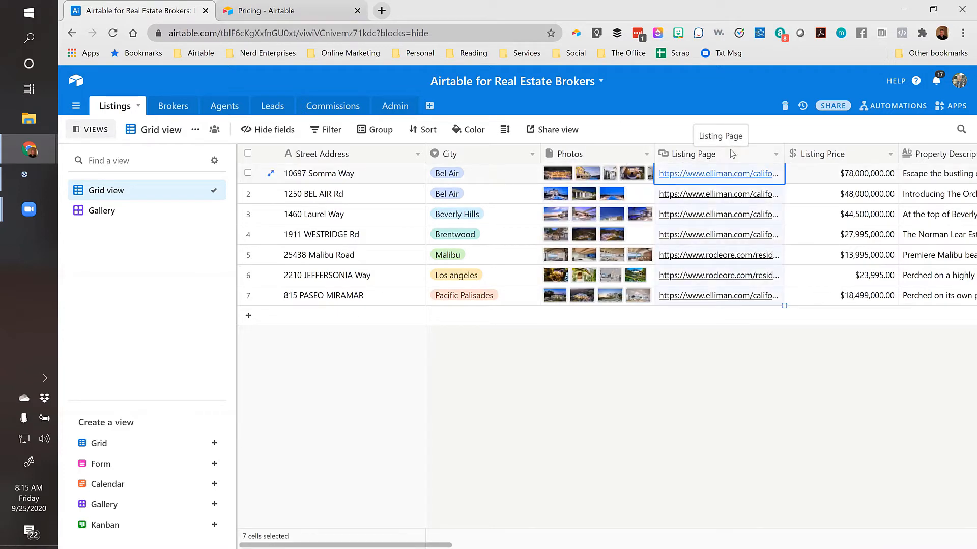
click(799, 181)
click(743, 177)
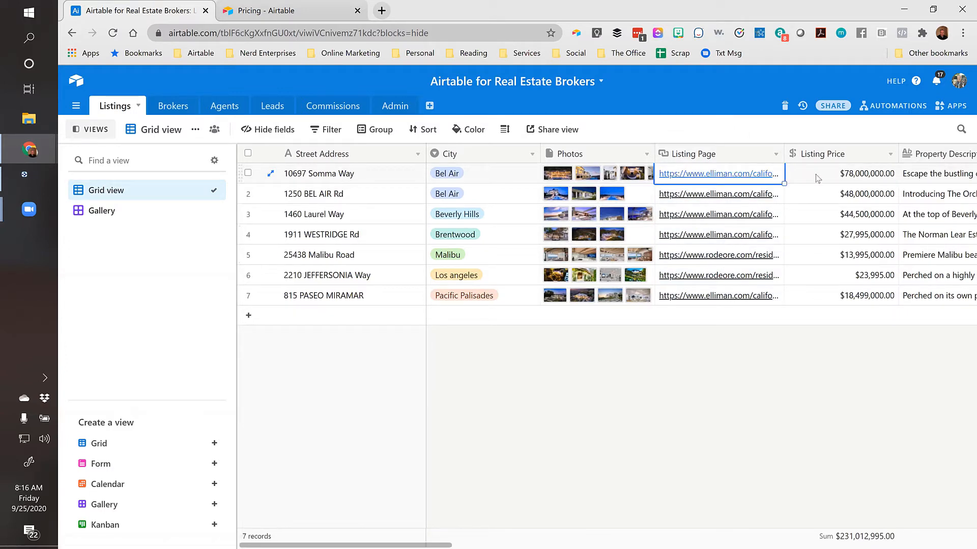
click(847, 175)
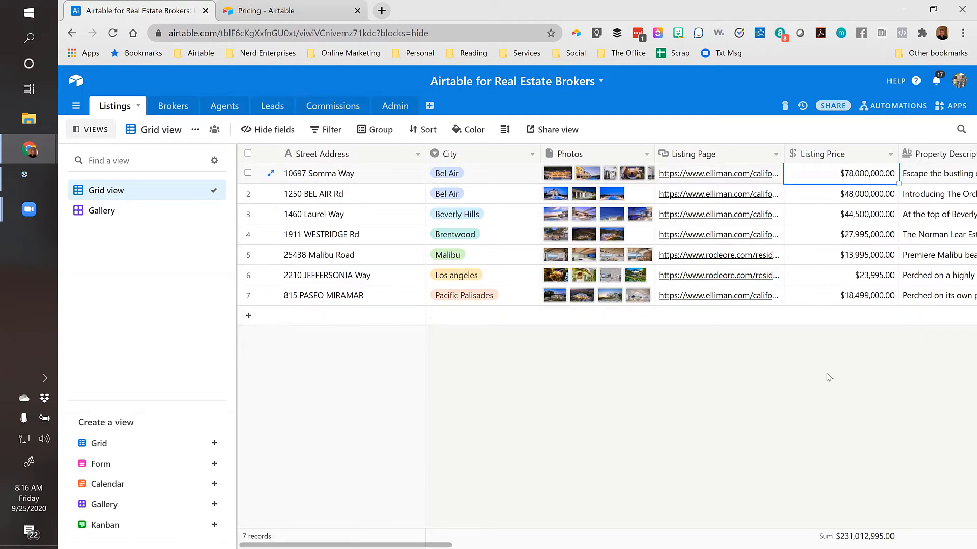
key(Right)
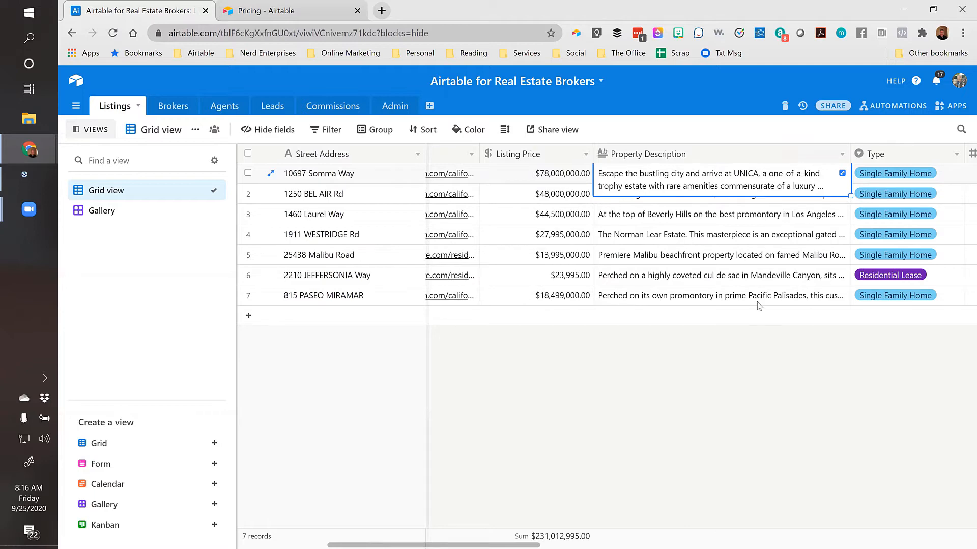
Expand row 1's property description and select the bedroom and bathroom count phrase
click(841, 174)
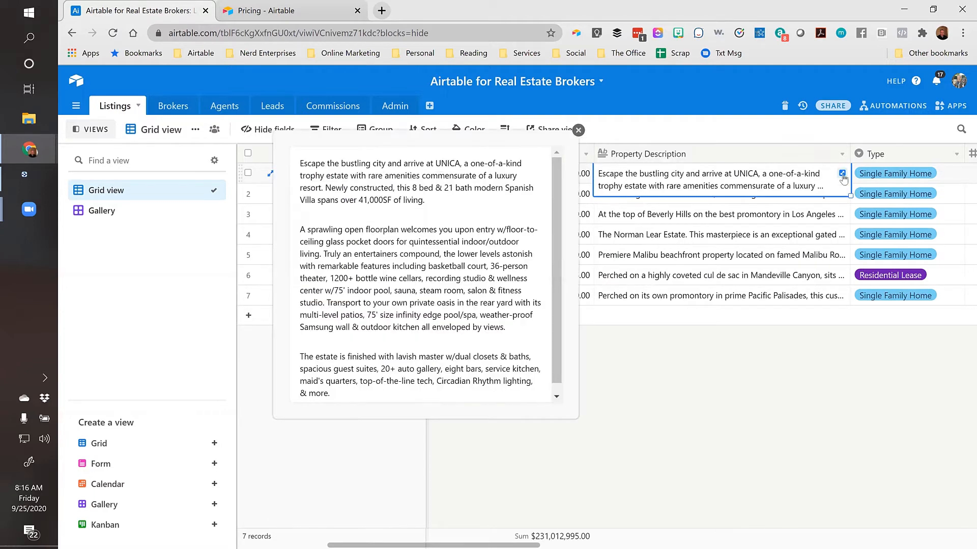
click(557, 185)
click(461, 199)
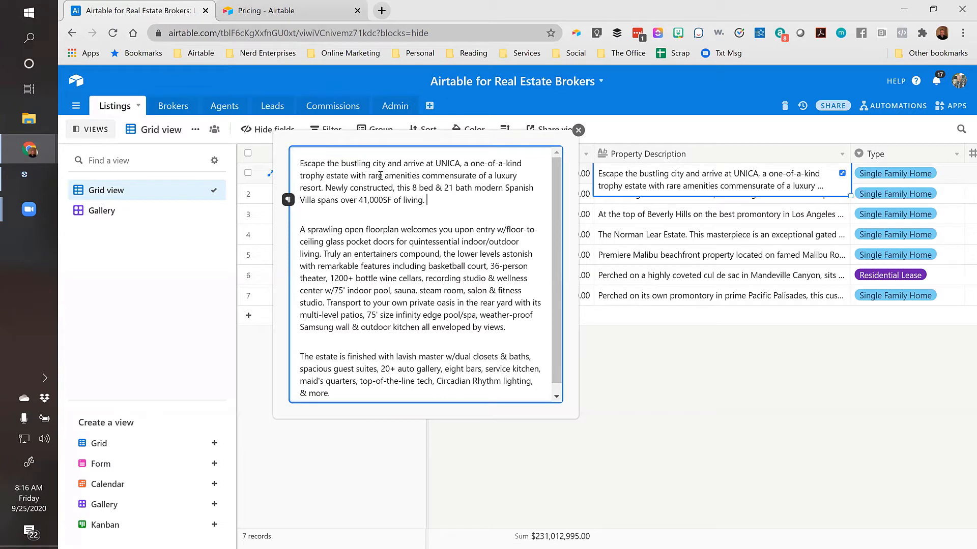
click(302, 214)
drag(448, 200, 300, 162)
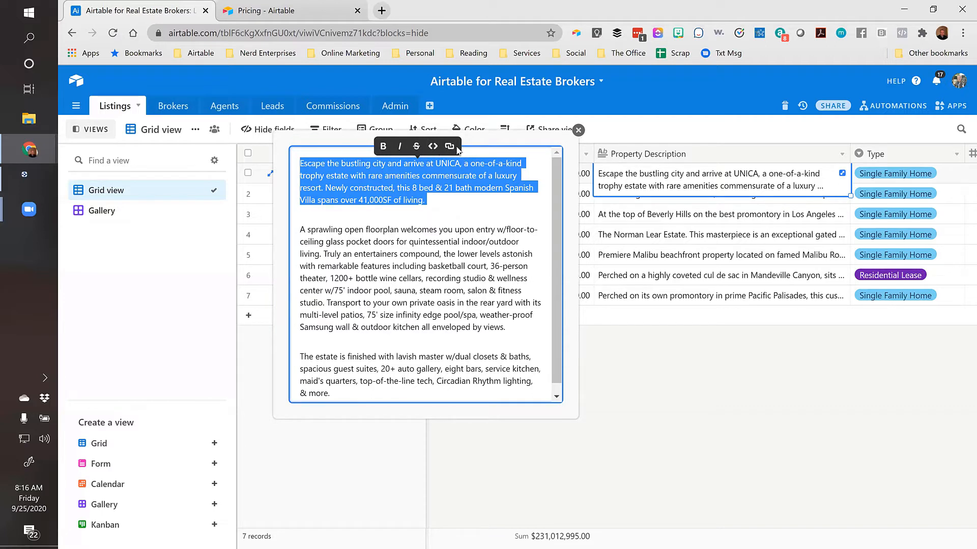
click(439, 202)
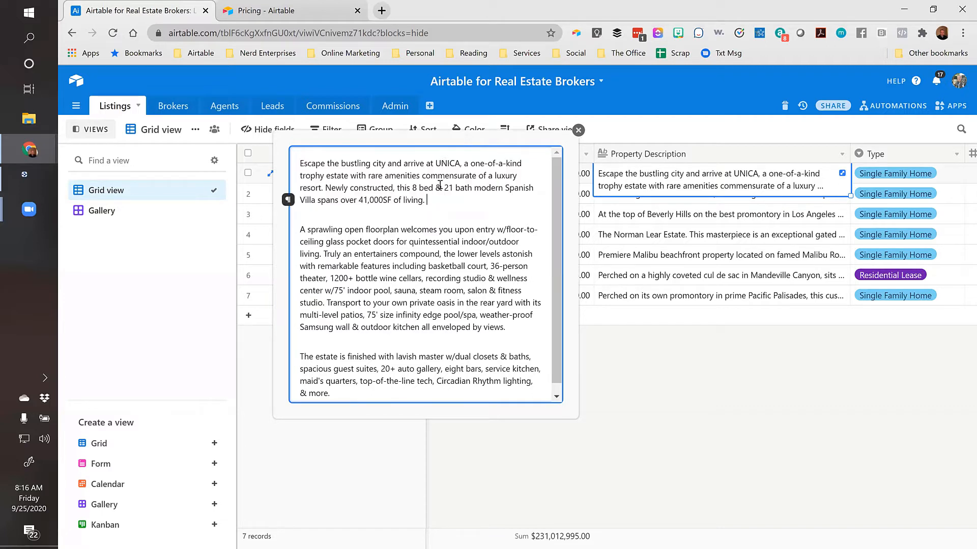
drag(411, 188, 467, 190)
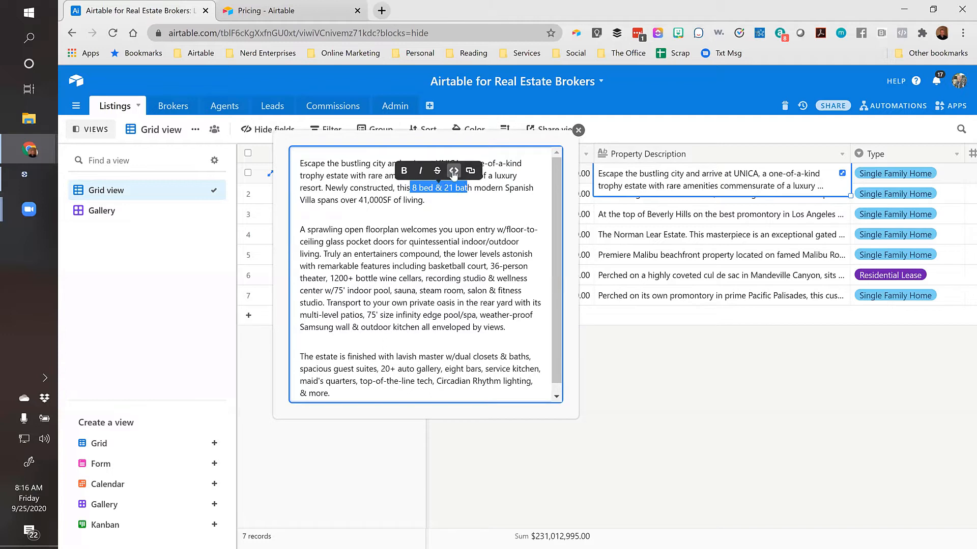
Dismiss the link and paragraph menus without formatting, then close the expanded editor
click(470, 171)
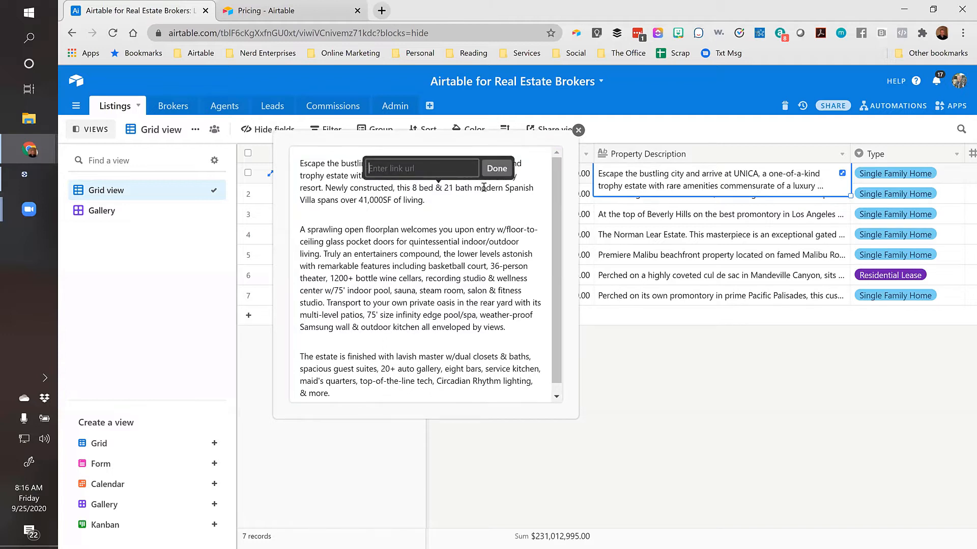
click(497, 168)
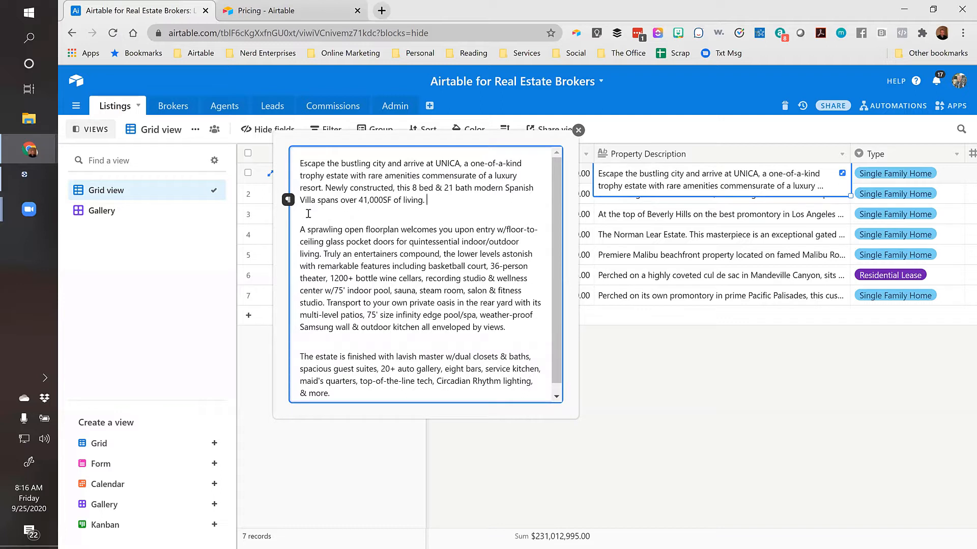
click(288, 200)
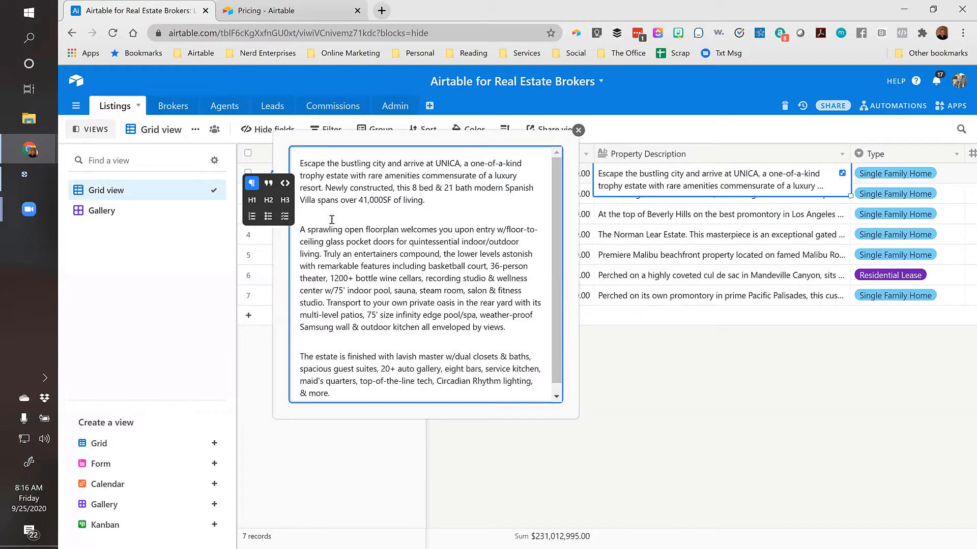
click(434, 201)
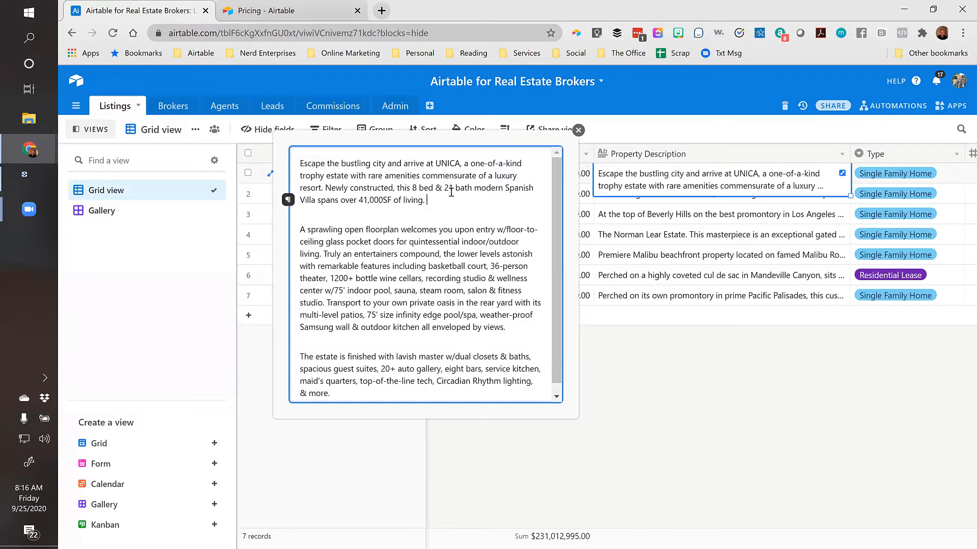
click(578, 130)
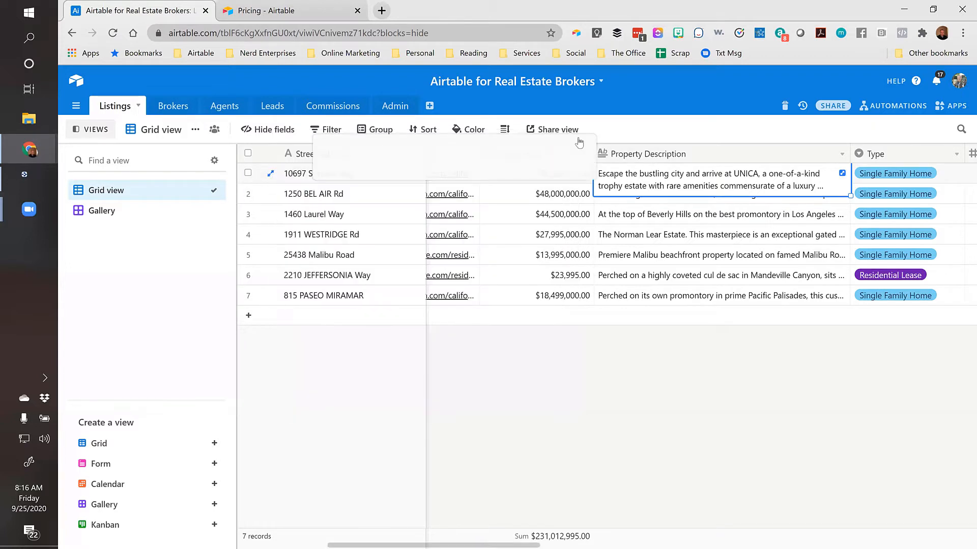
double_click(710, 155)
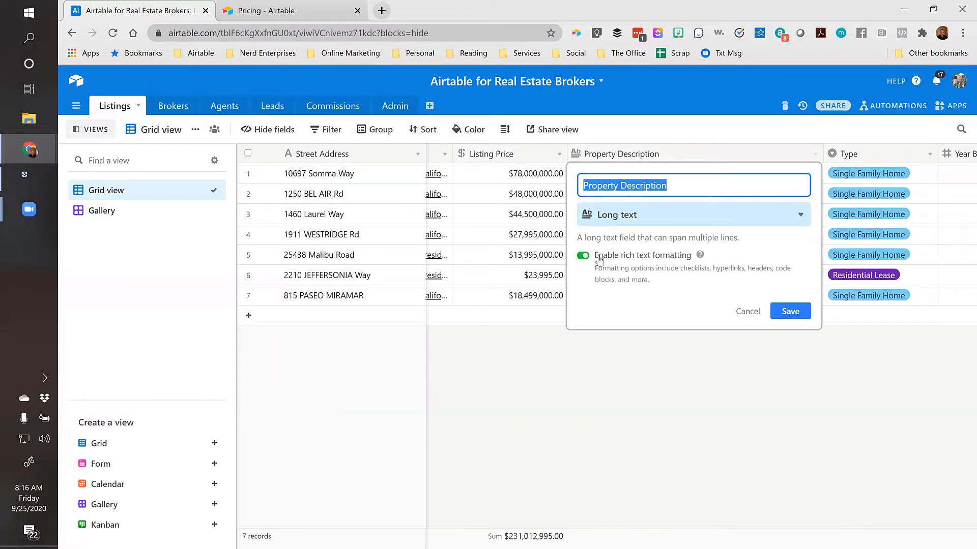
click(747, 310)
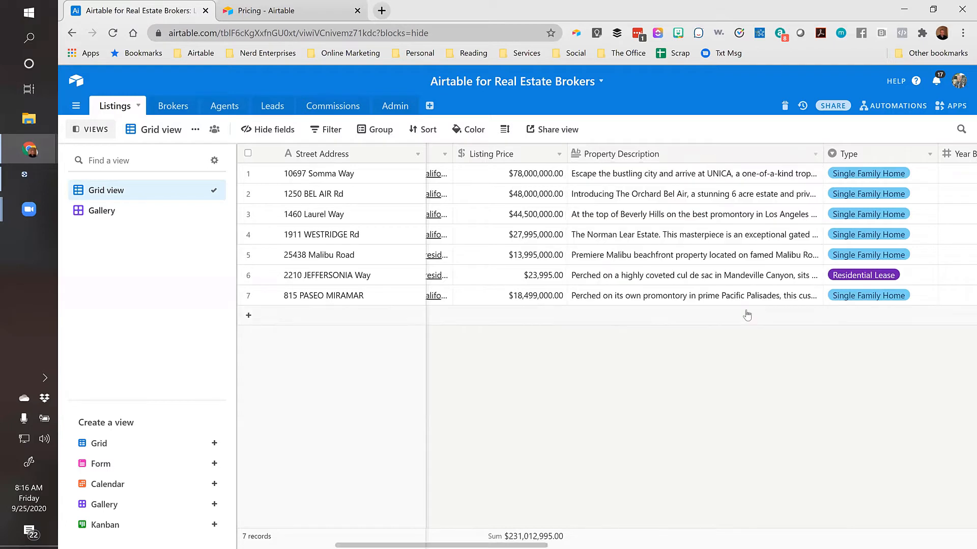
click(676, 157)
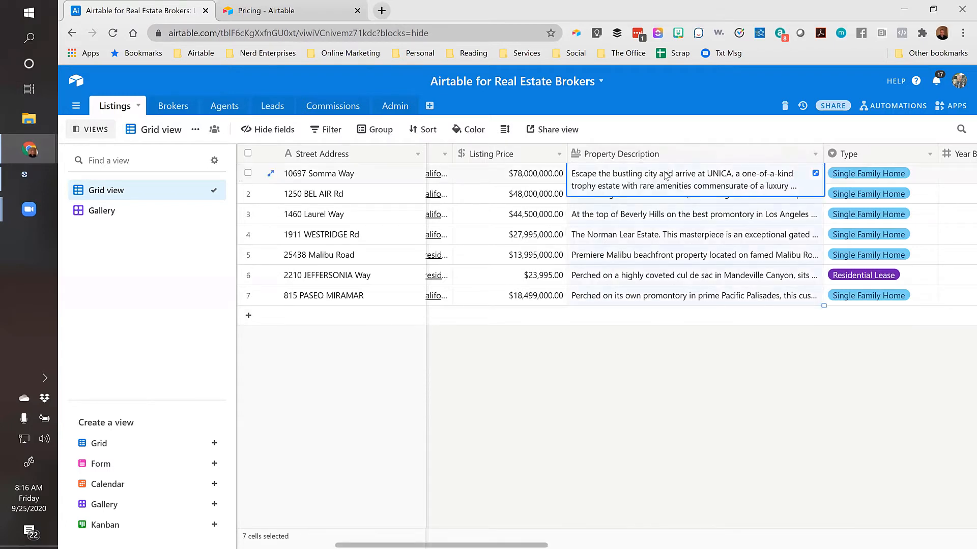
click(669, 211)
click(655, 177)
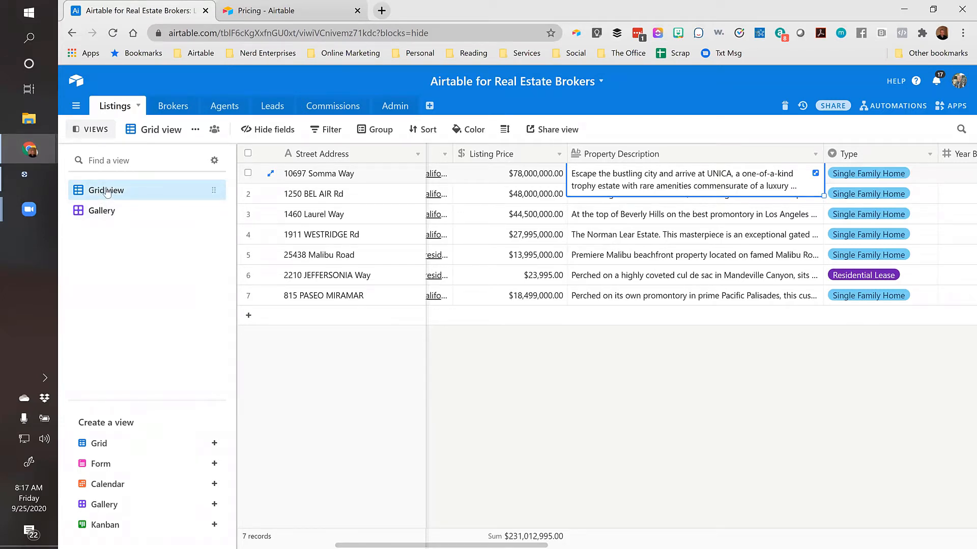
Create a shareable grid view link and select the view's embed iframe code
click(553, 134)
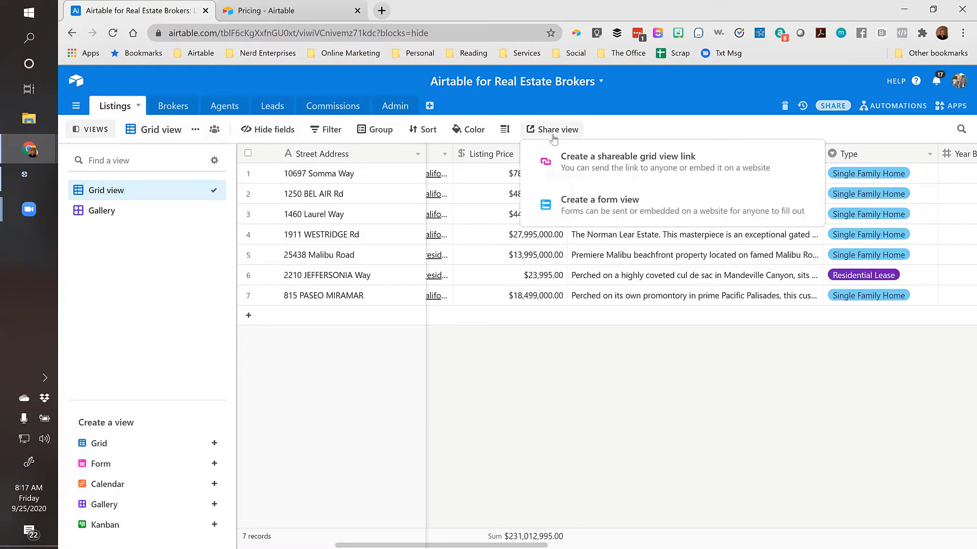
click(599, 176)
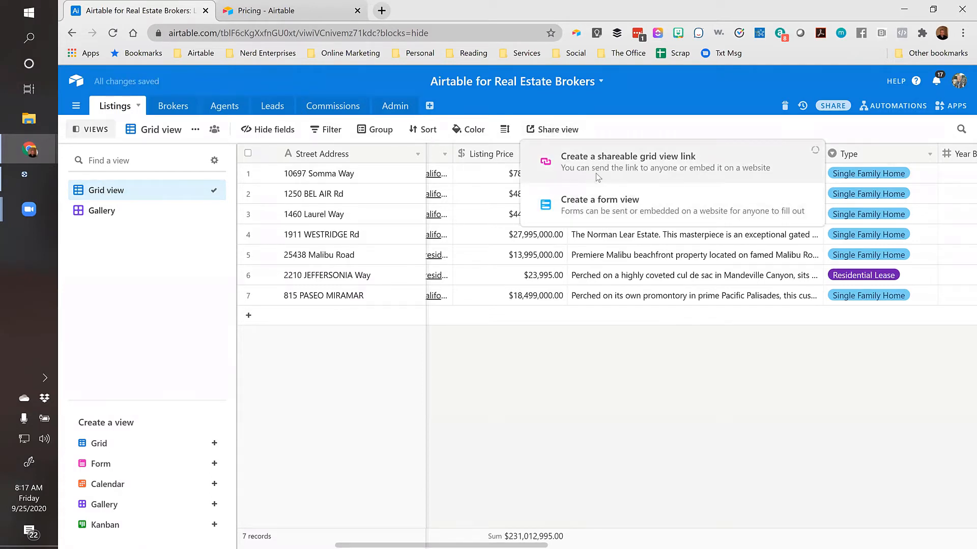
click(571, 345)
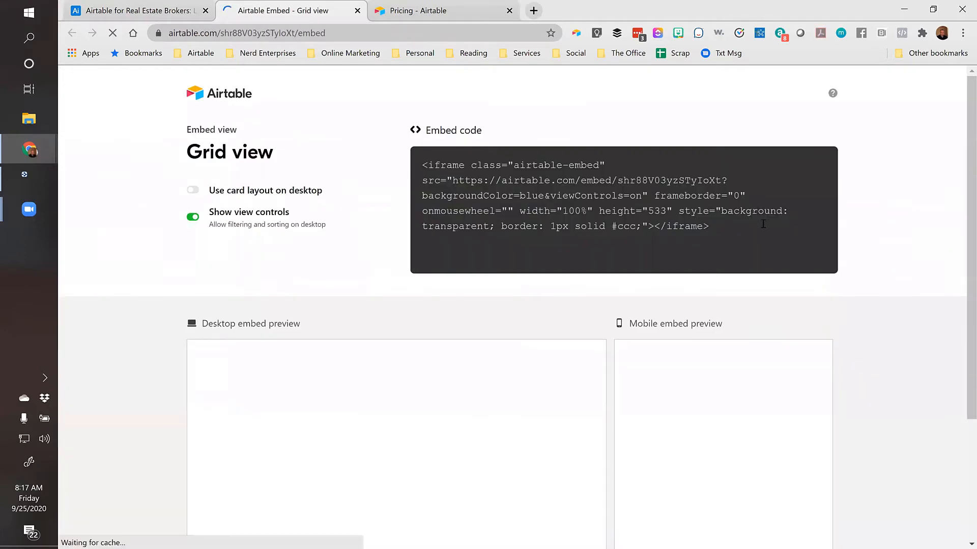
drag(717, 229, 423, 164)
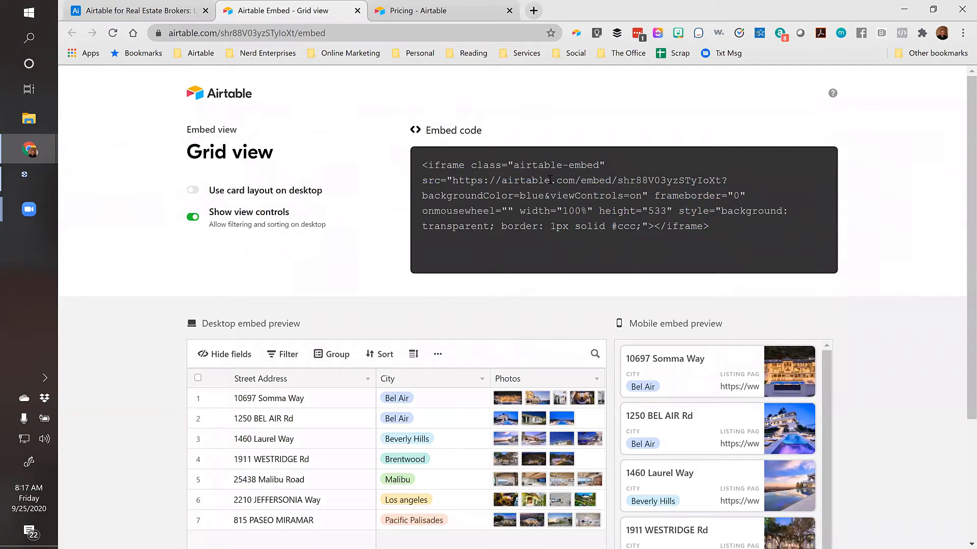
Close the embed and pricing tabs, then dismiss the sharing popover
middle_click(295, 11)
click(294, 9)
click(137, 14)
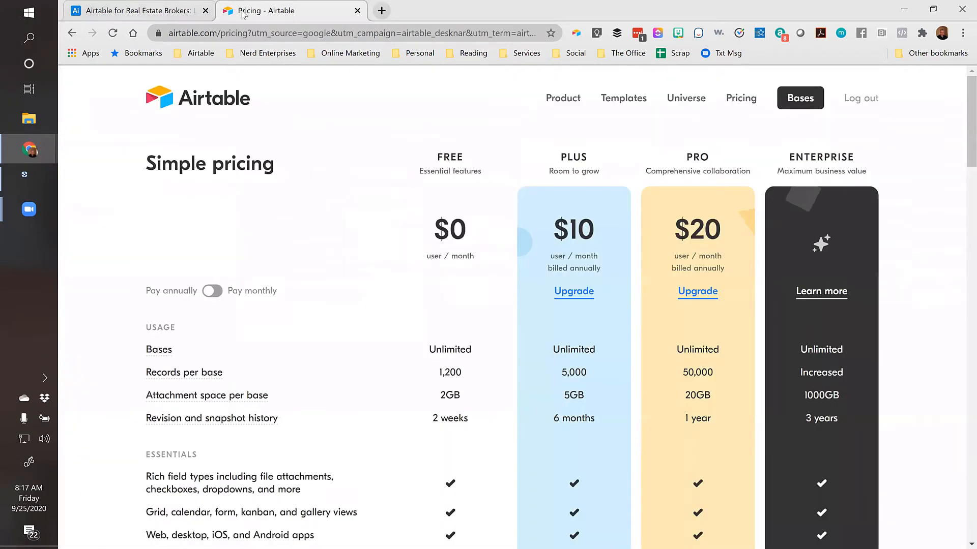
click(357, 10)
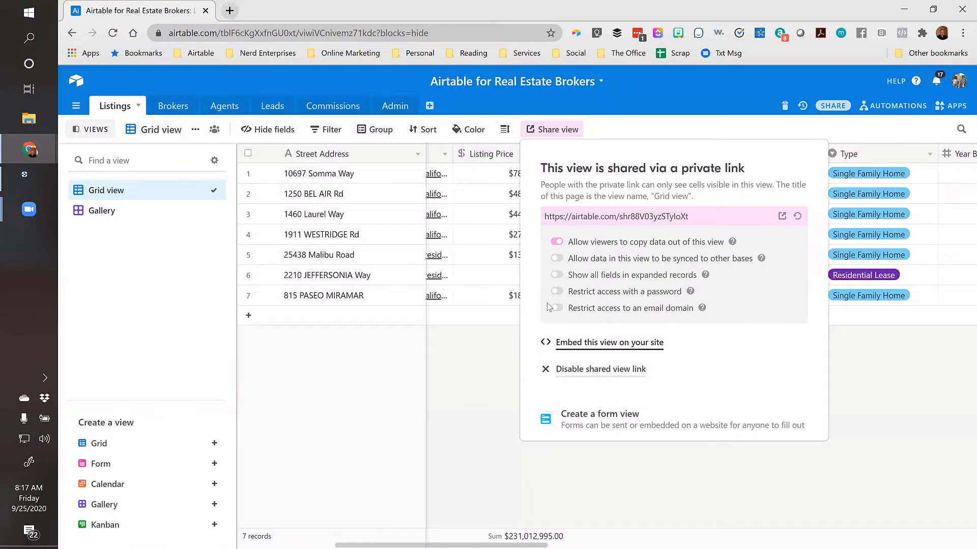
click(478, 352)
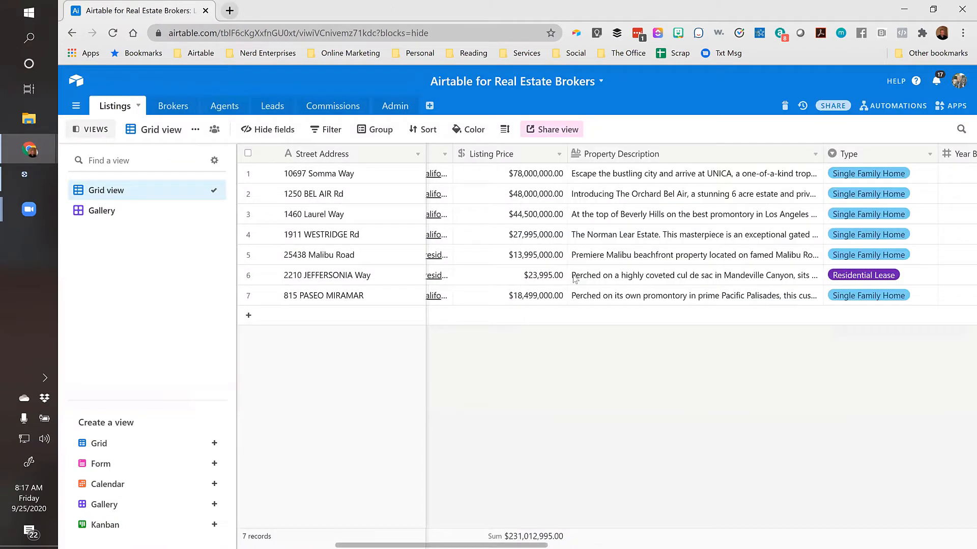
Move along row 1's fields and narrow the Year Built column
click(615, 178)
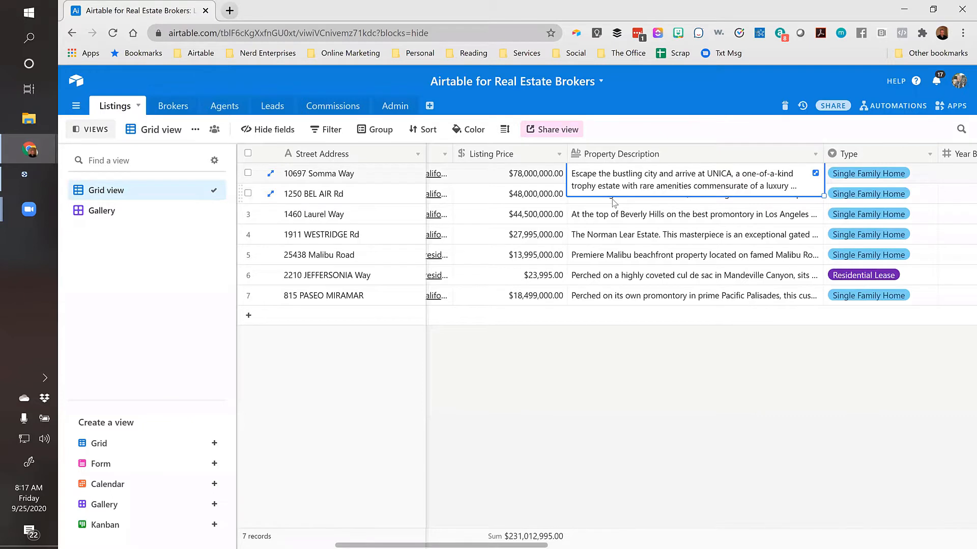
key(Right)
key(Right)
key(Left)
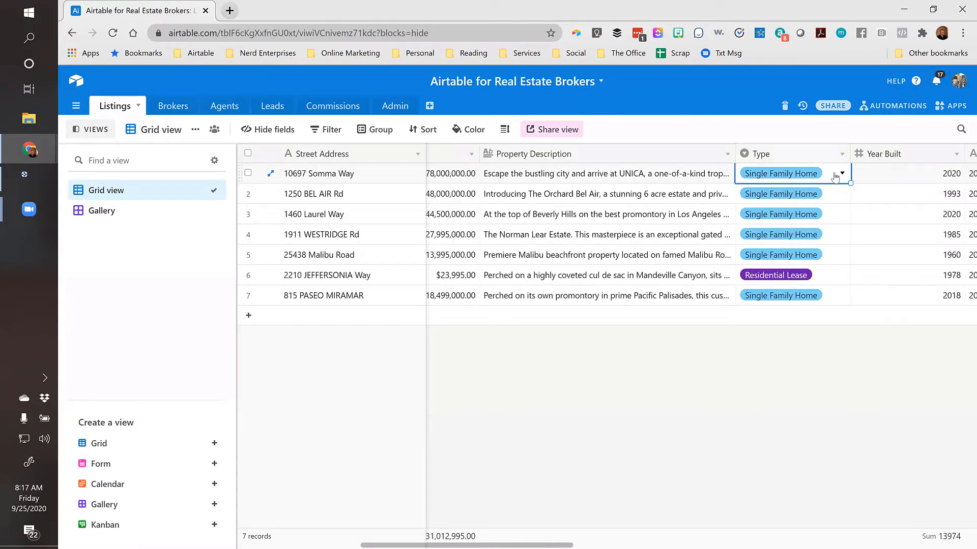
key(Right)
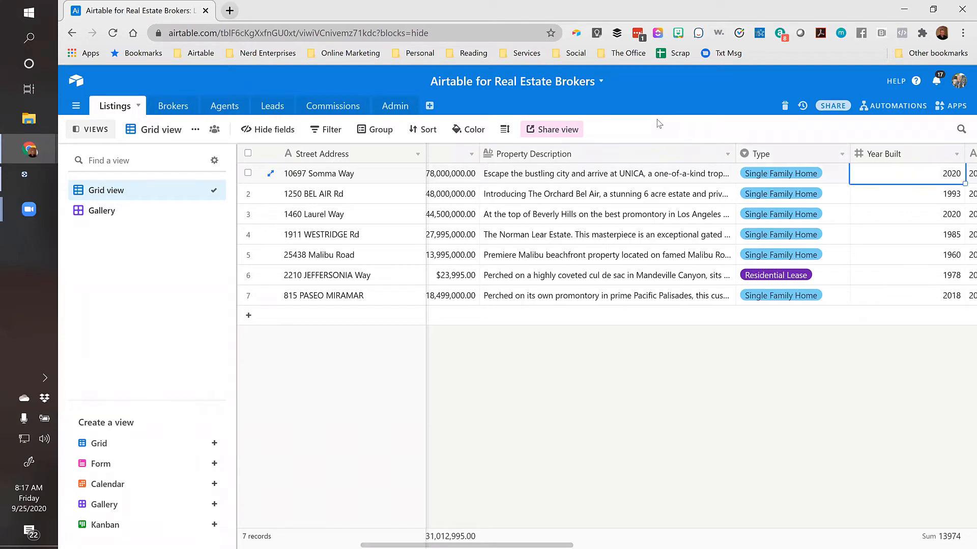
key(Right)
key(Left)
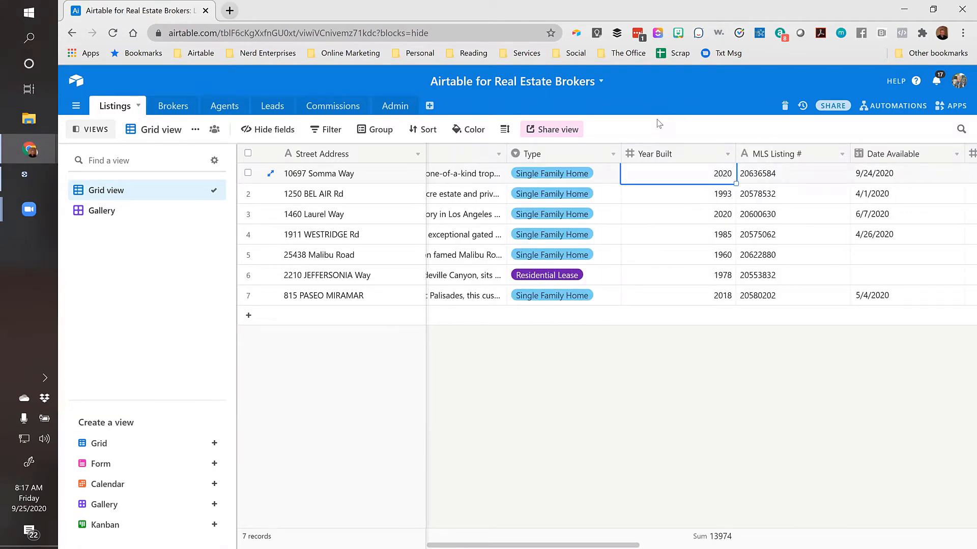
drag(736, 154, 686, 153)
Step through row 1's MLS Listing #, bedrooms, bathrooms, square footage and Acres values
click(747, 182)
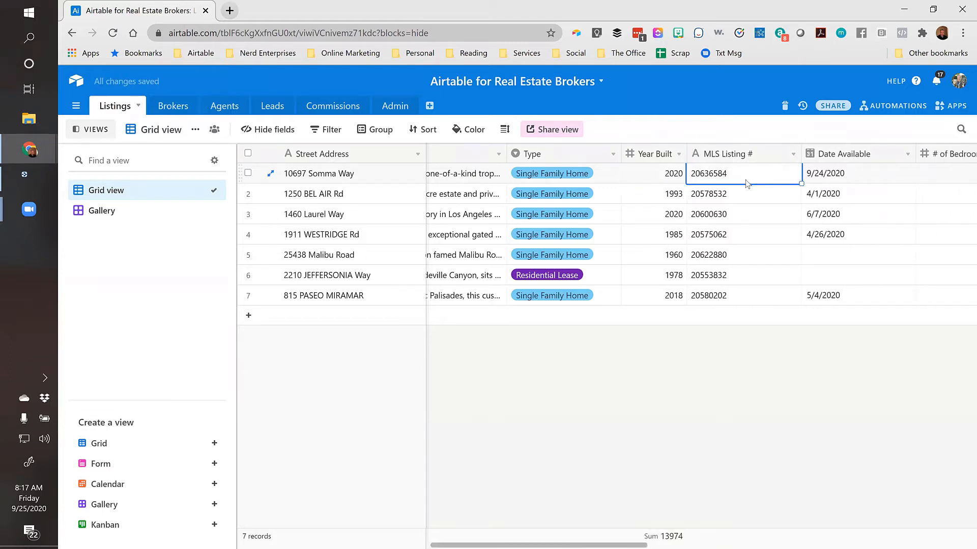
key(Right)
key(Right)
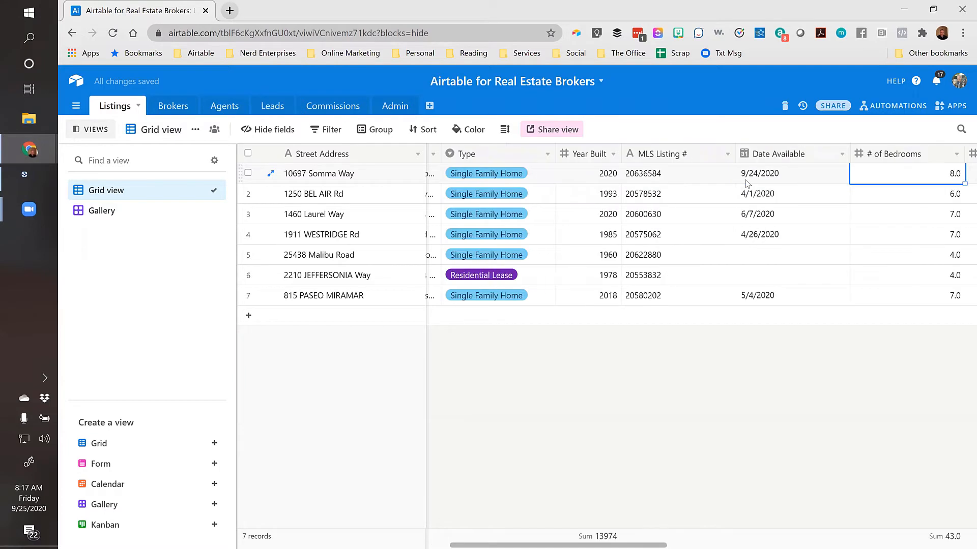
key(Right)
key(Left)
key(Right)
key(Right)
key(Right)
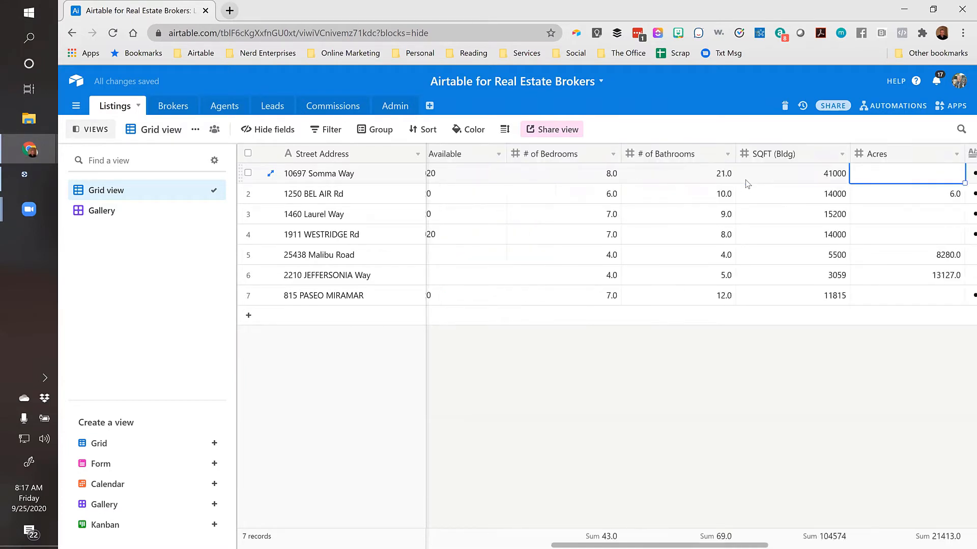
key(Left)
key(Left)
key(Left)
key(Left)
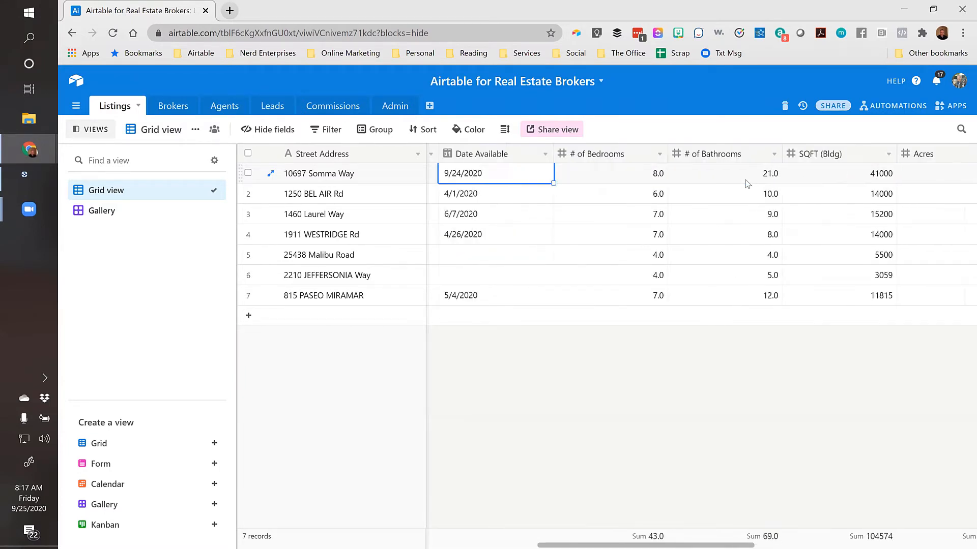
key(Right)
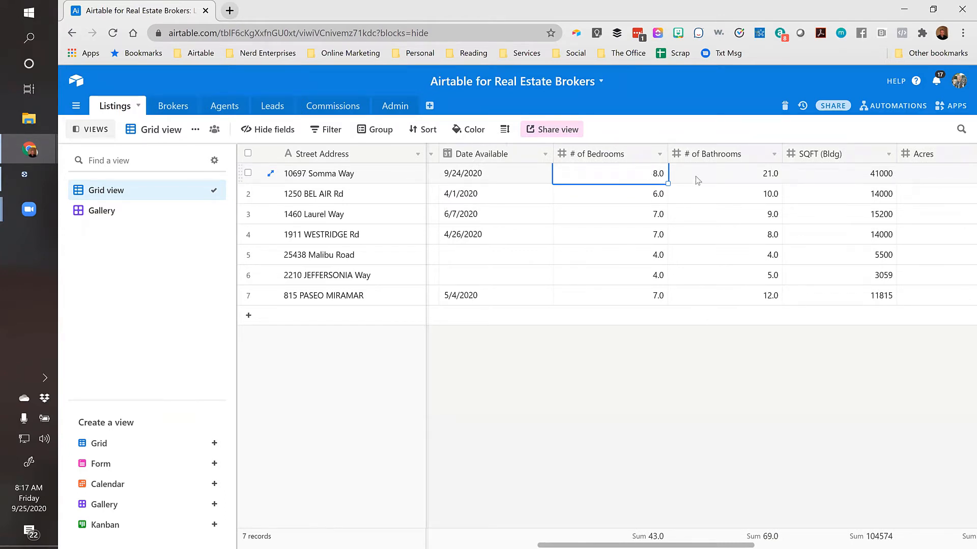
click(734, 181)
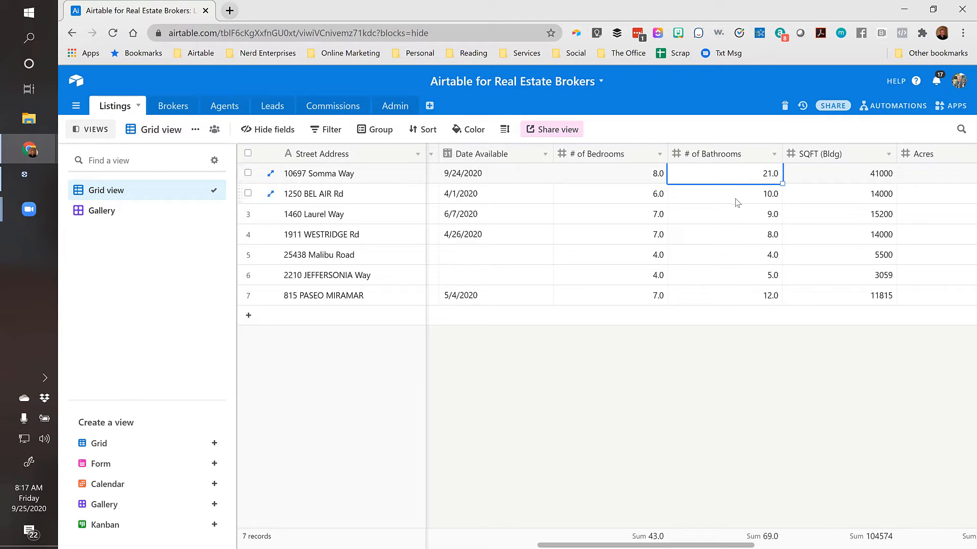
key(Right)
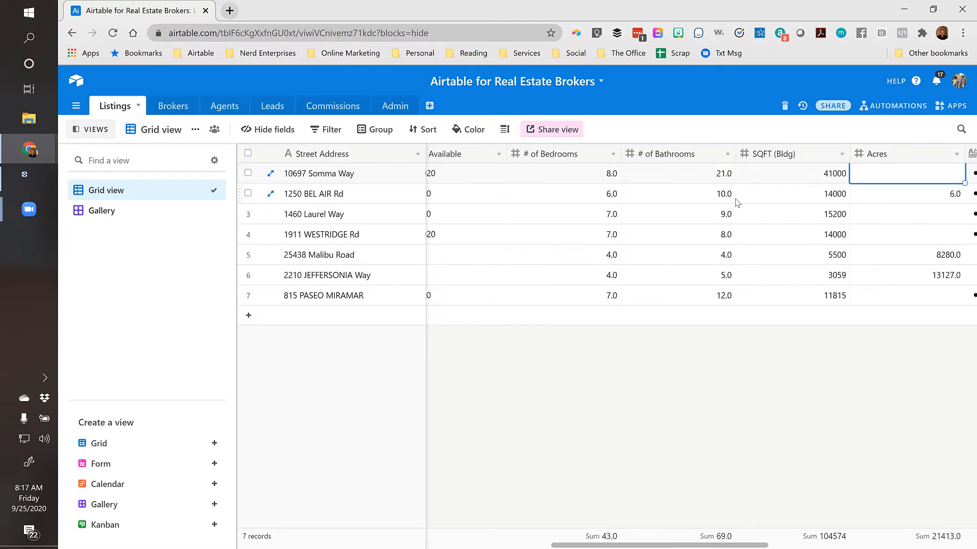
key(Right)
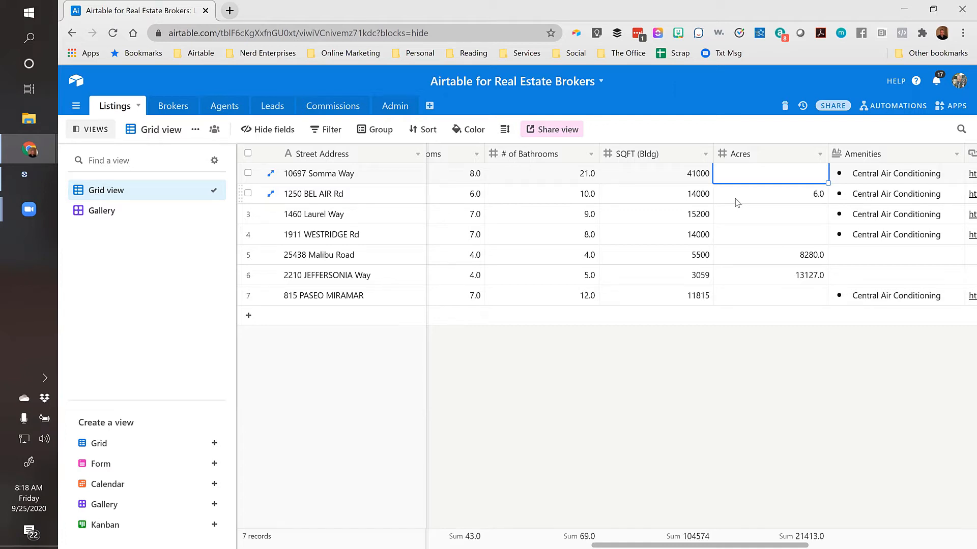
key(Right)
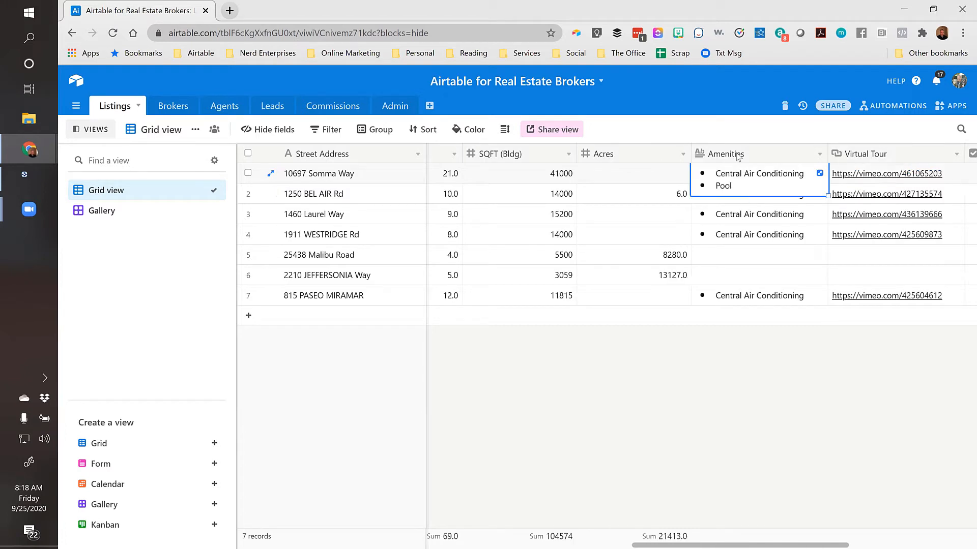
click(818, 174)
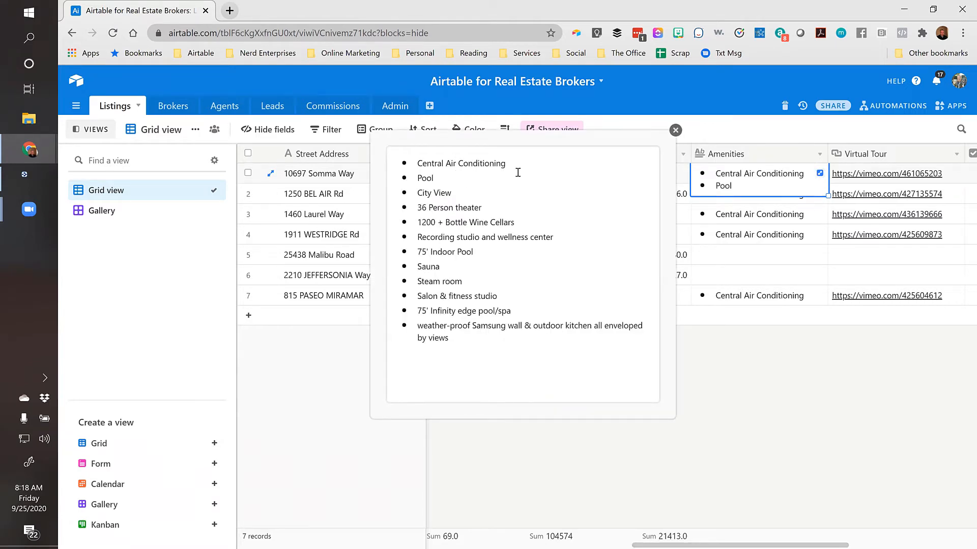
click(675, 131)
key(Right)
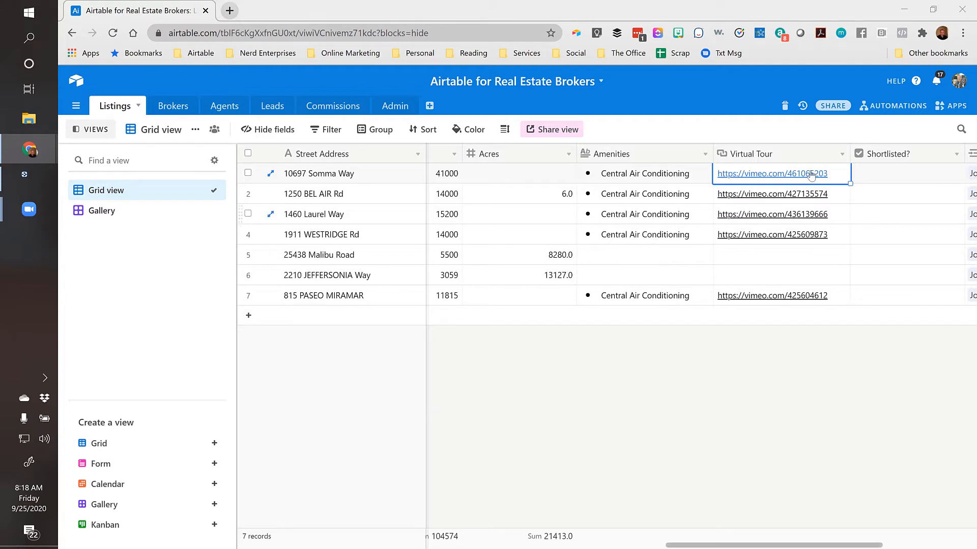
click(877, 175)
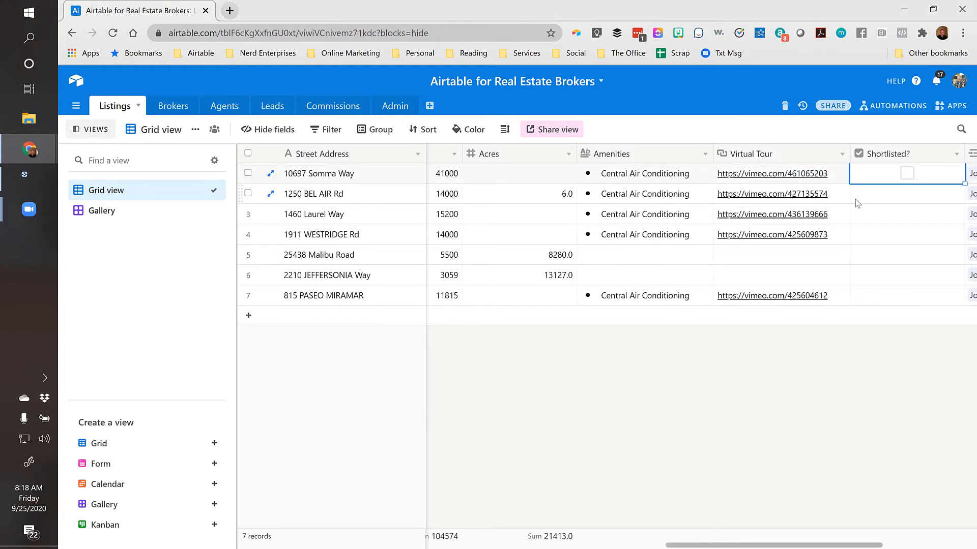
scroll(858, 204, right, 3)
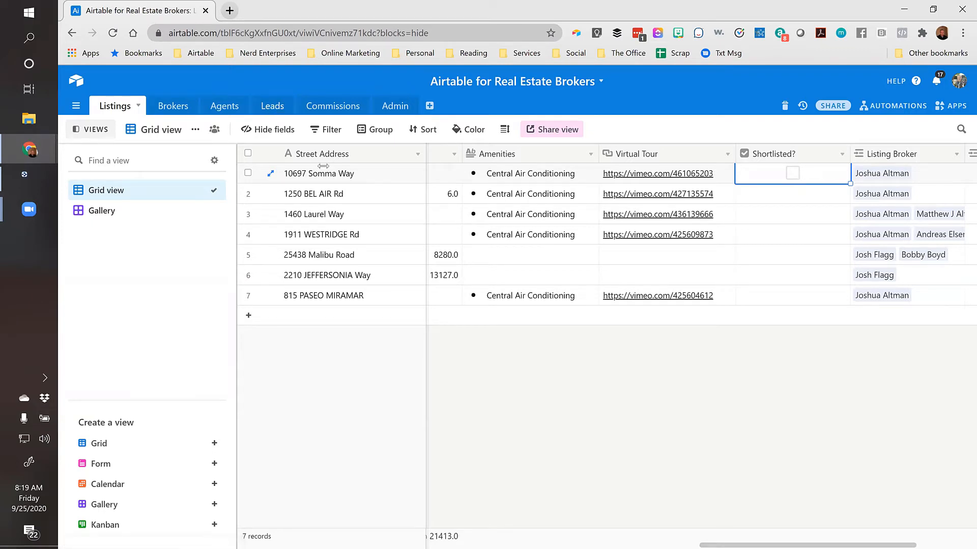
key(Right)
key(Right)
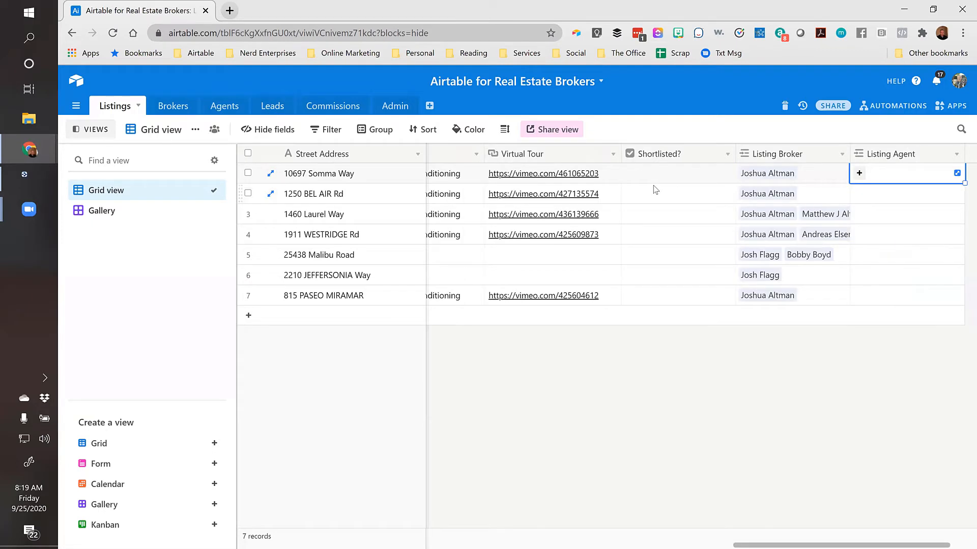
key(Left)
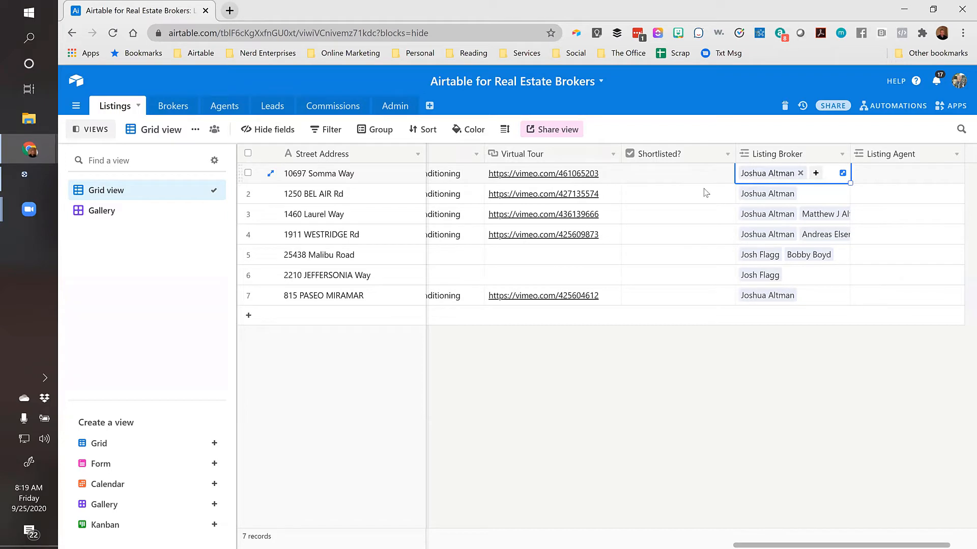
key(Left)
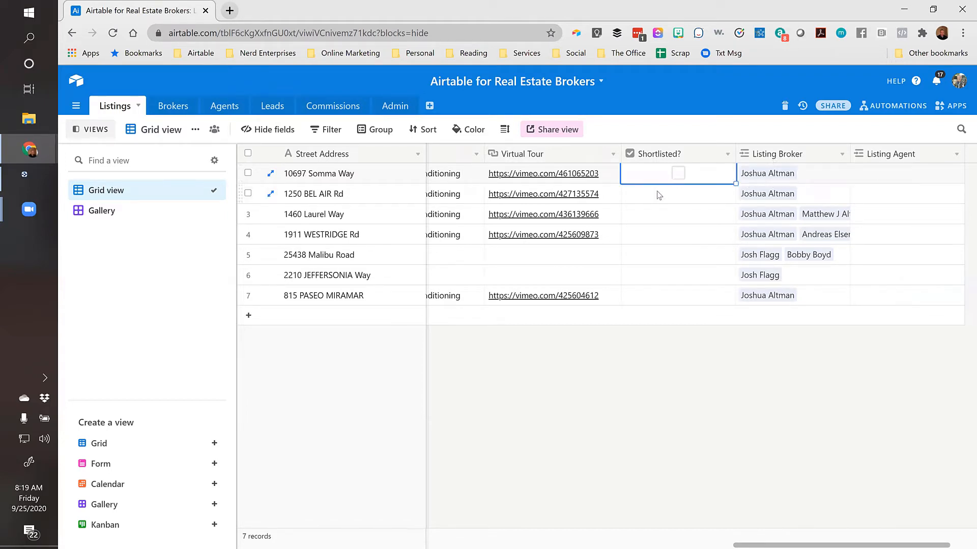
key(ctrl+Left)
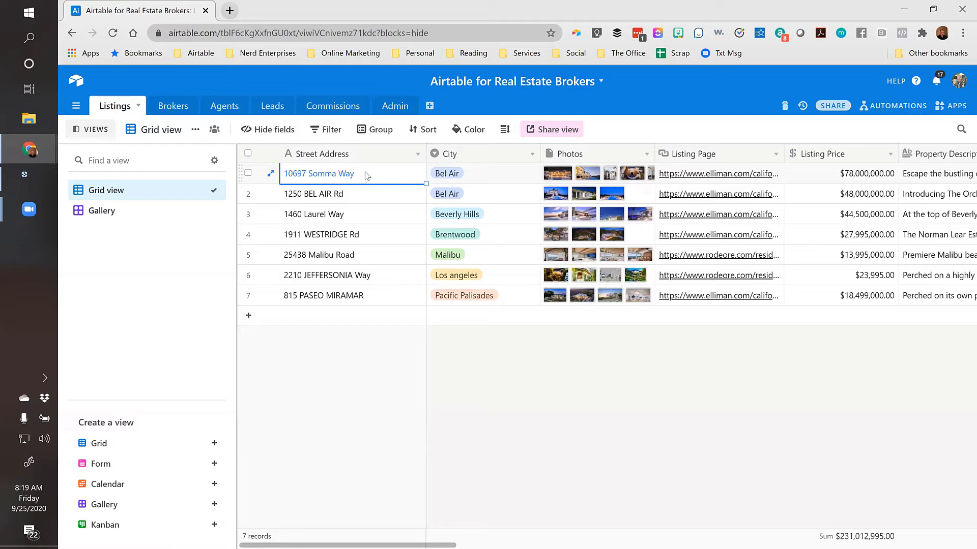
Open the Brokers table and select each of the five broker names
click(165, 108)
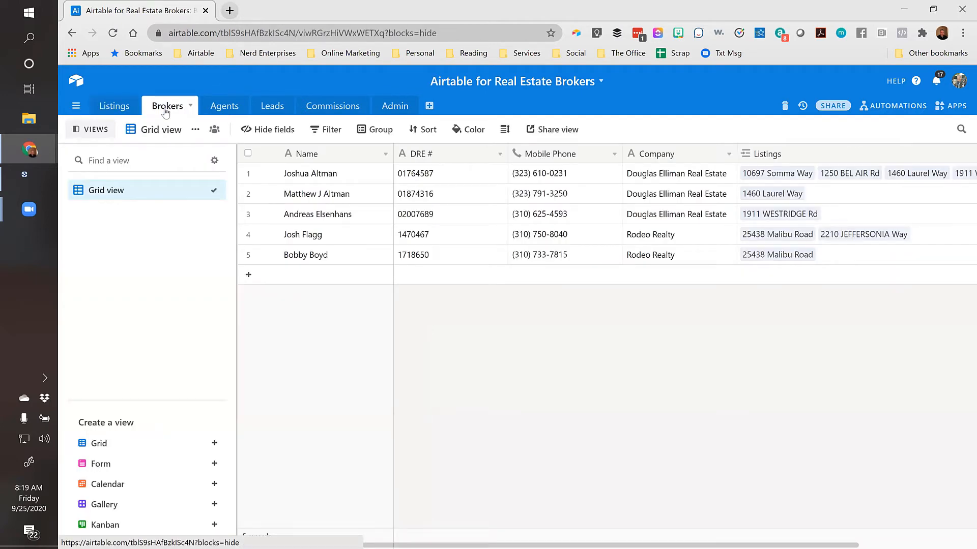
click(328, 175)
click(336, 198)
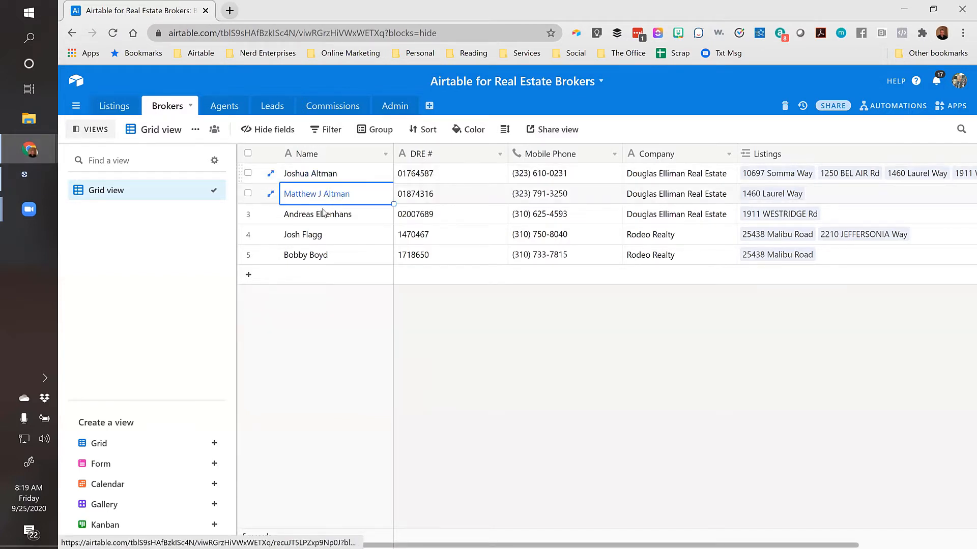
click(335, 217)
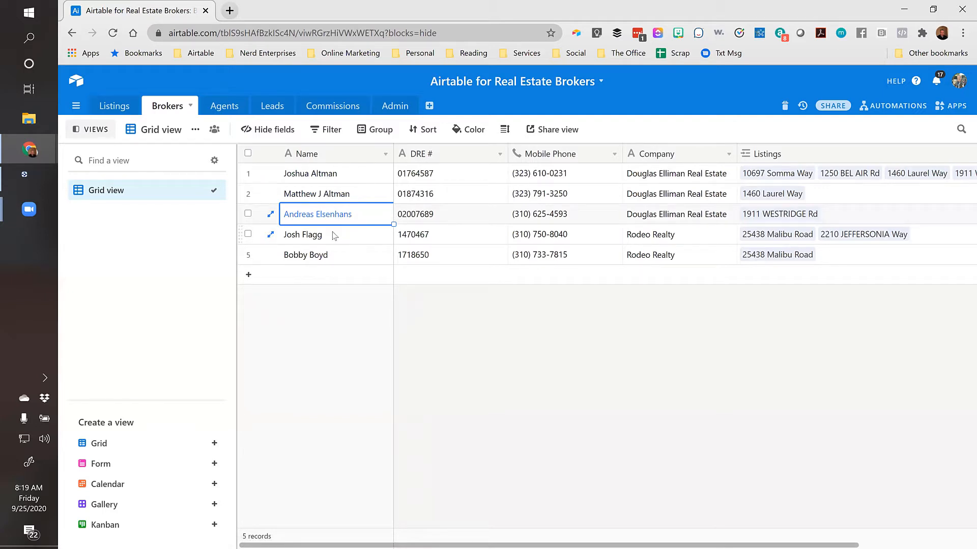
key(Down)
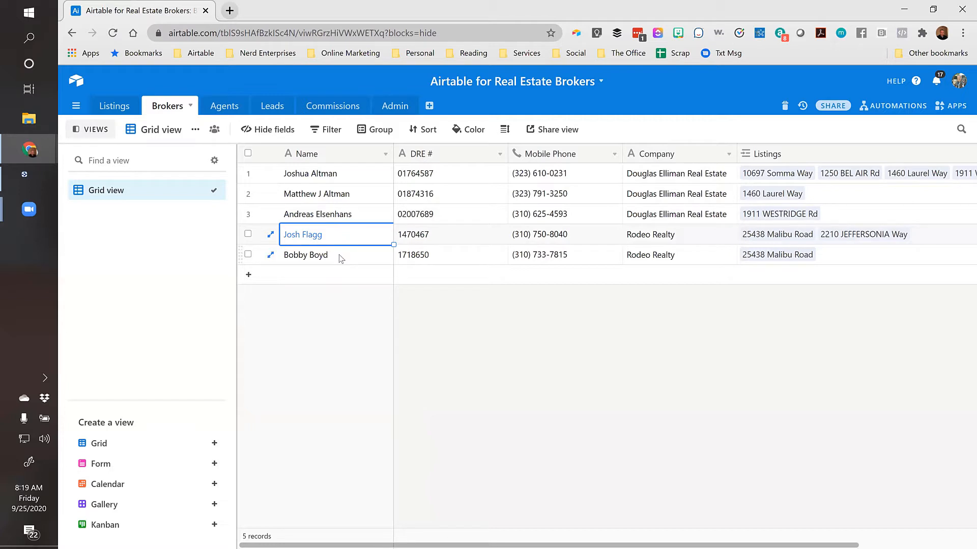
click(339, 260)
click(334, 235)
click(348, 174)
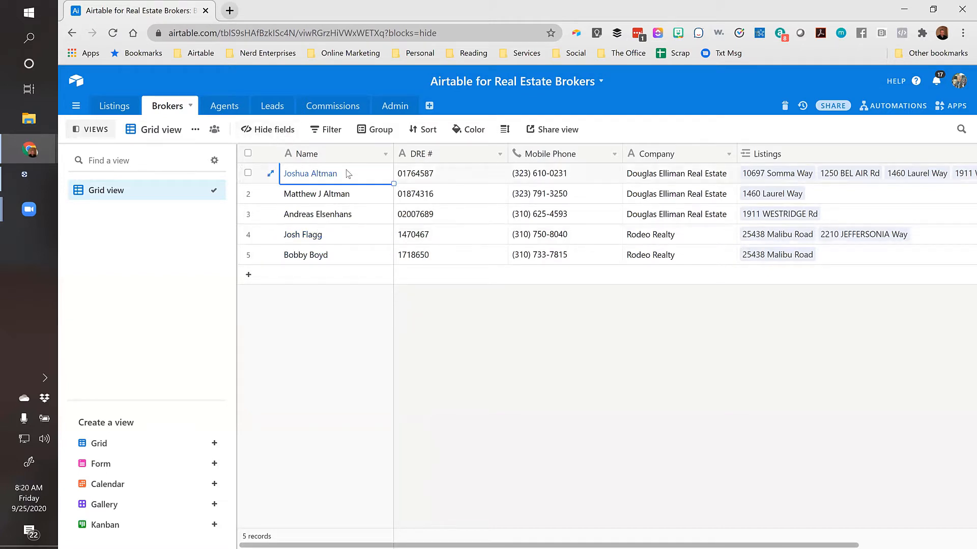
Review the brokers' DRE #, Mobile Phone, Company and linked Listings cells
key(Tab)
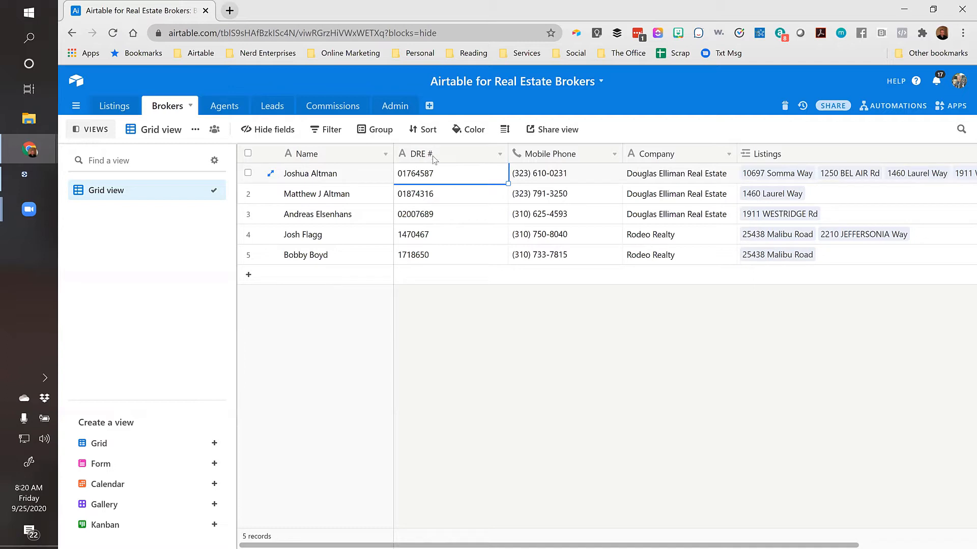
click(590, 181)
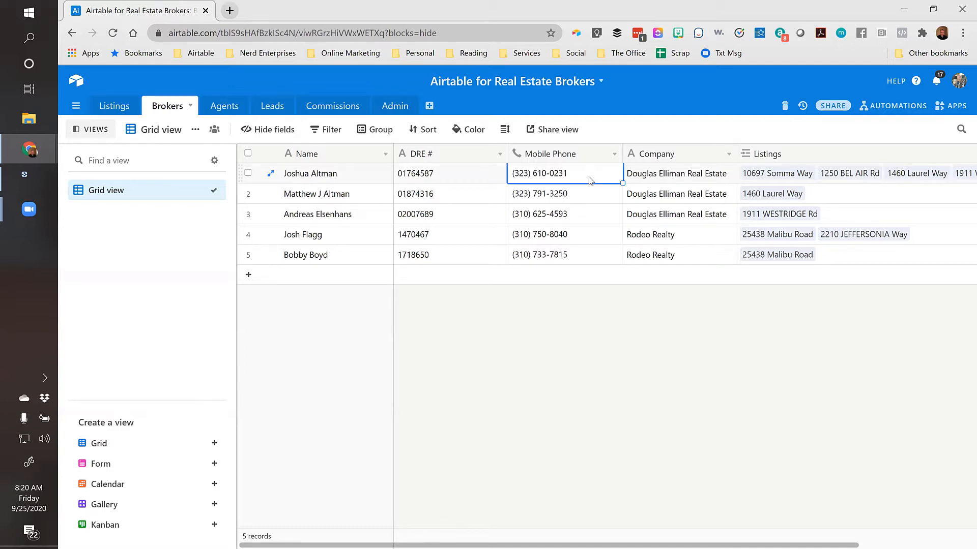
key(Tab)
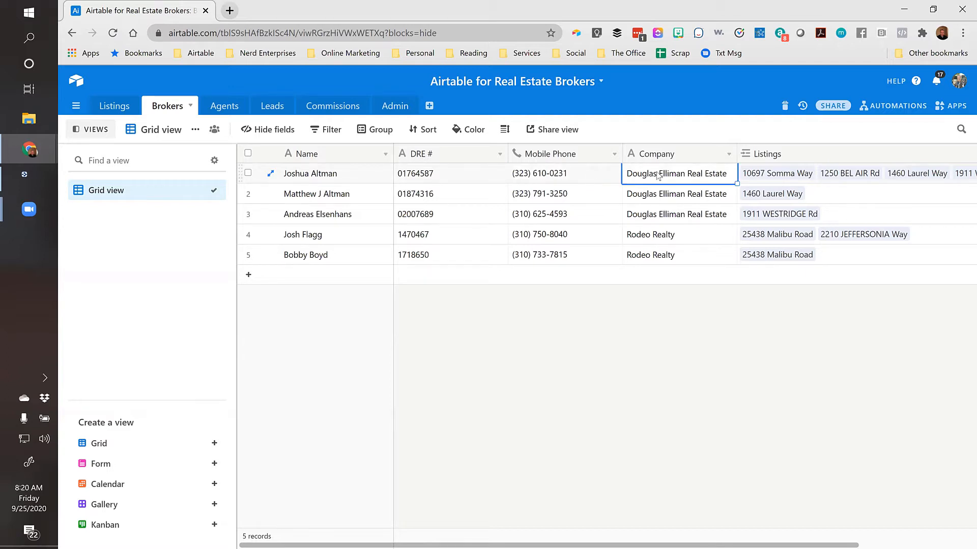
click(687, 237)
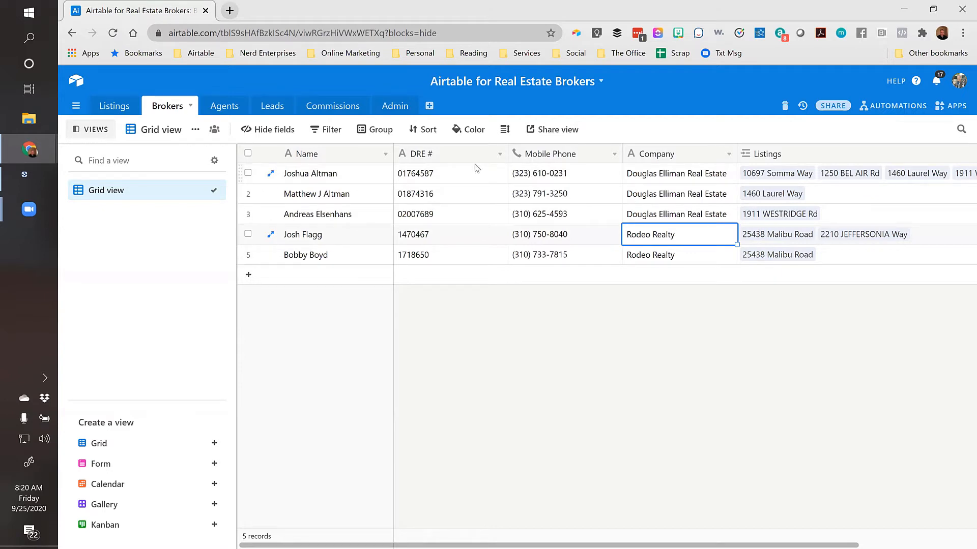
key(Tab)
key(Up)
key(Up)
key(Up)
key(shift+Tab)
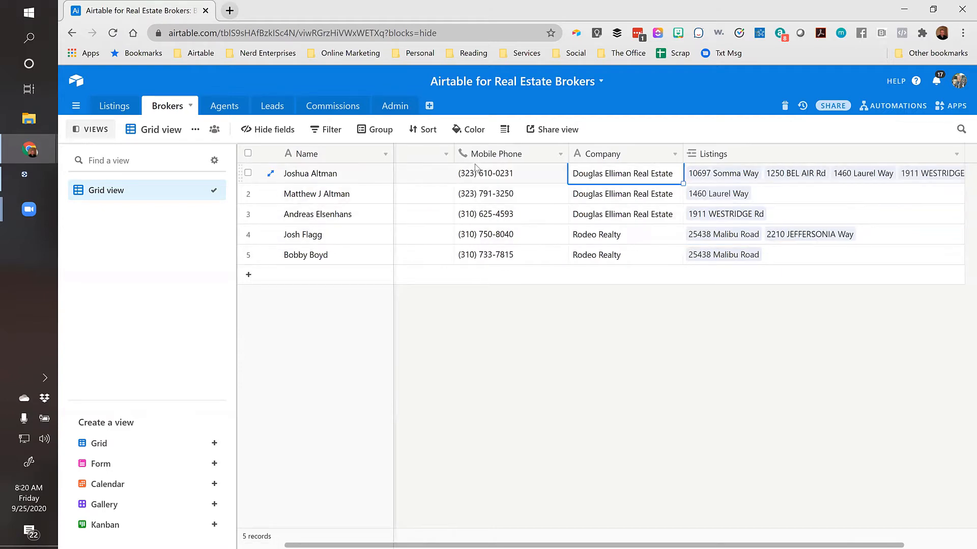
key(Tab)
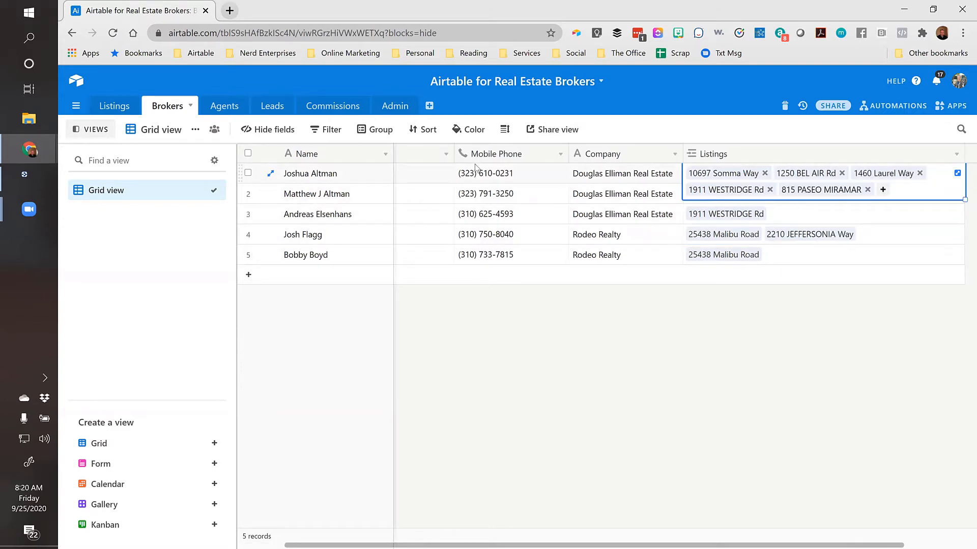
click(355, 175)
key(Tab)
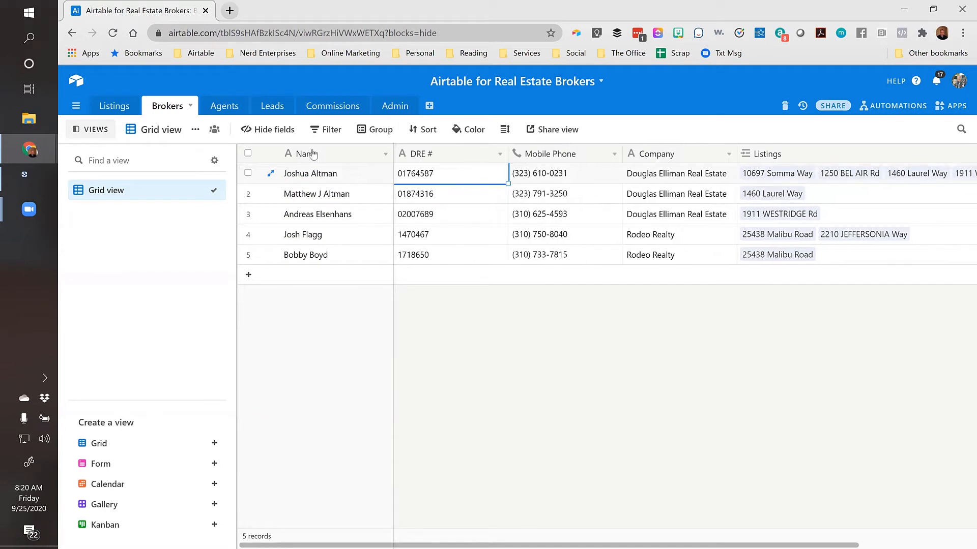
In the Agents table, add agent records and enter the first agent's name
click(231, 108)
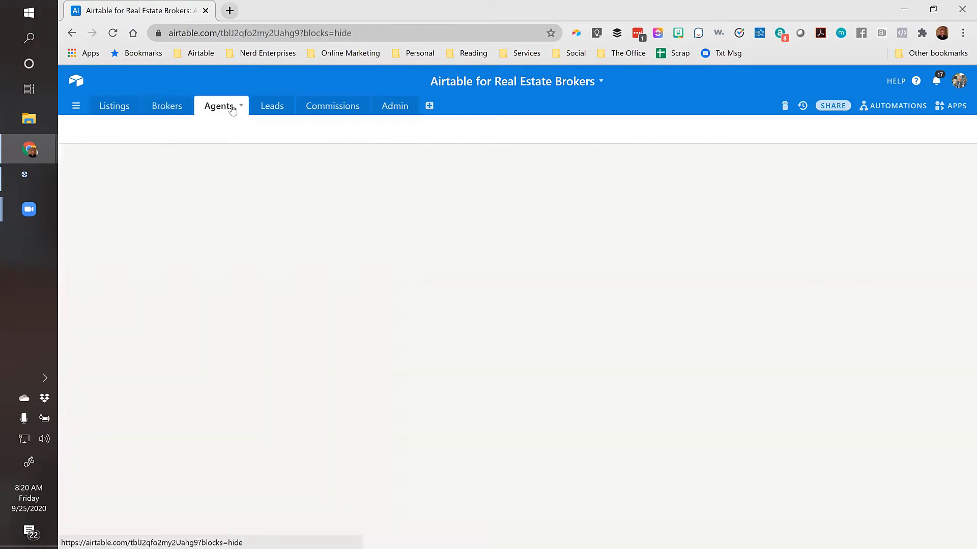
click(299, 174)
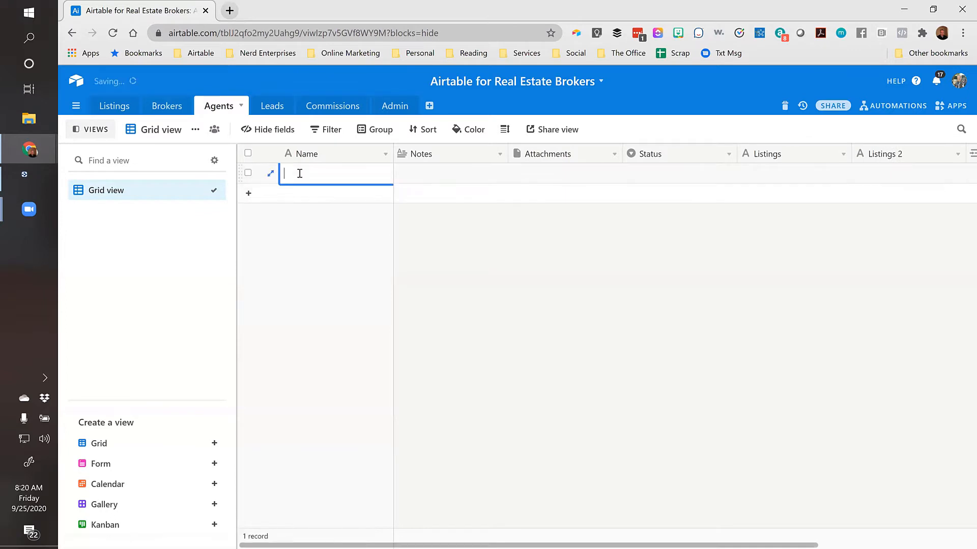
click(421, 192)
click(447, 177)
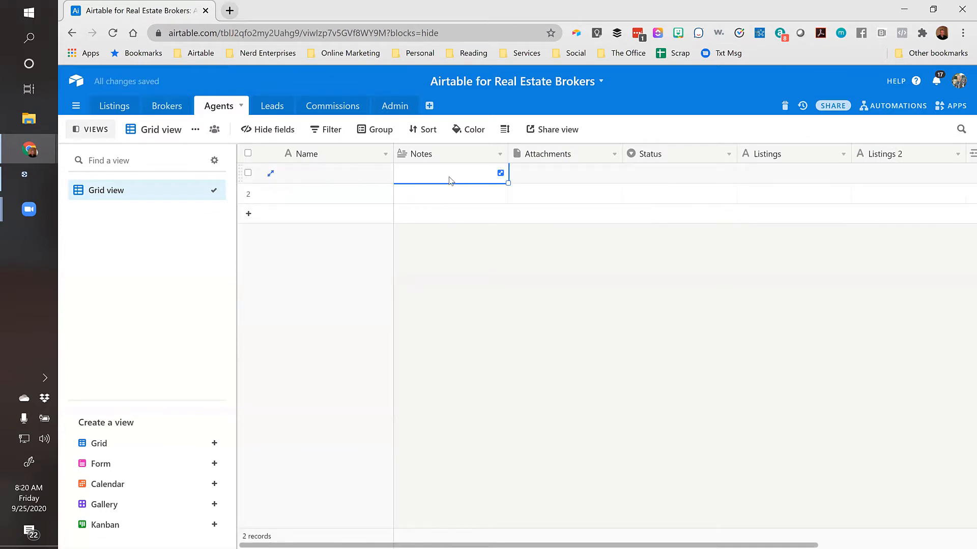
click(304, 176)
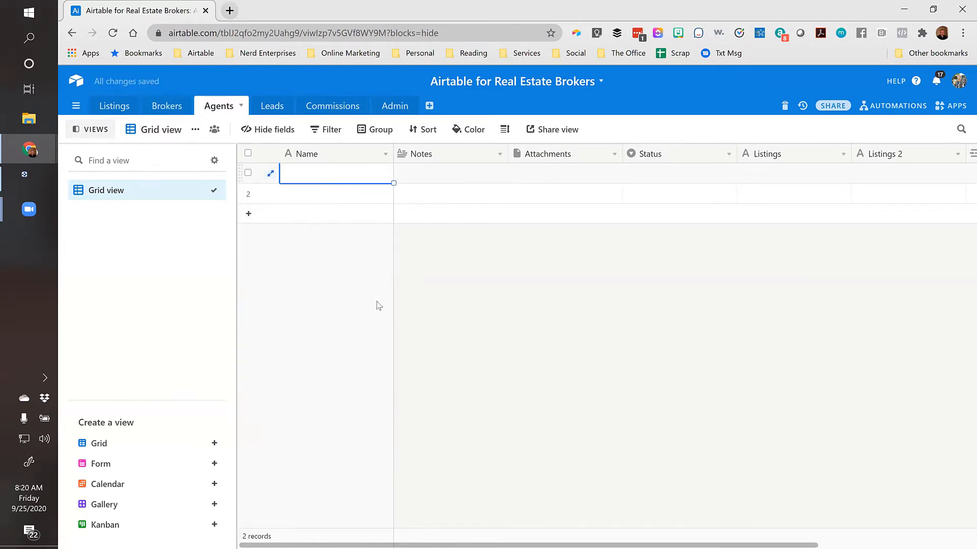
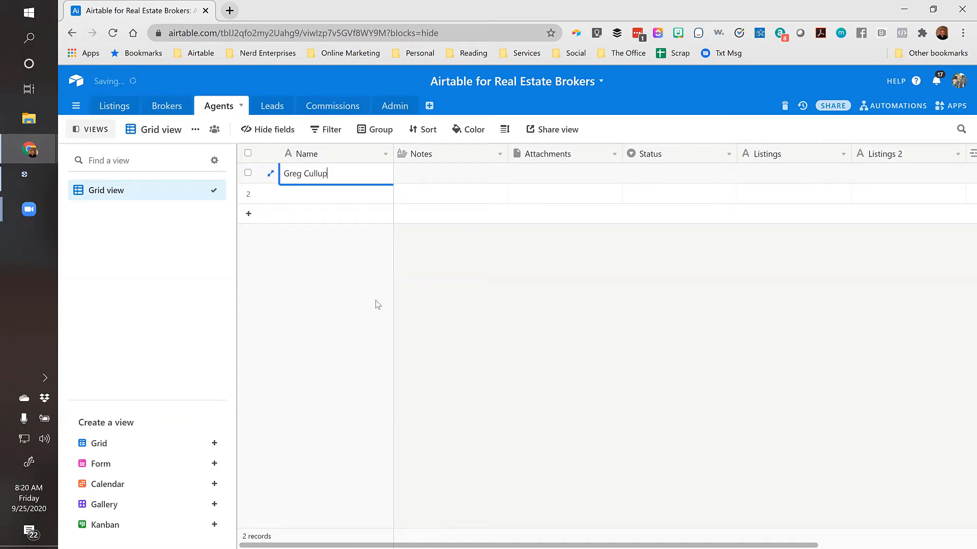
key(Tab)
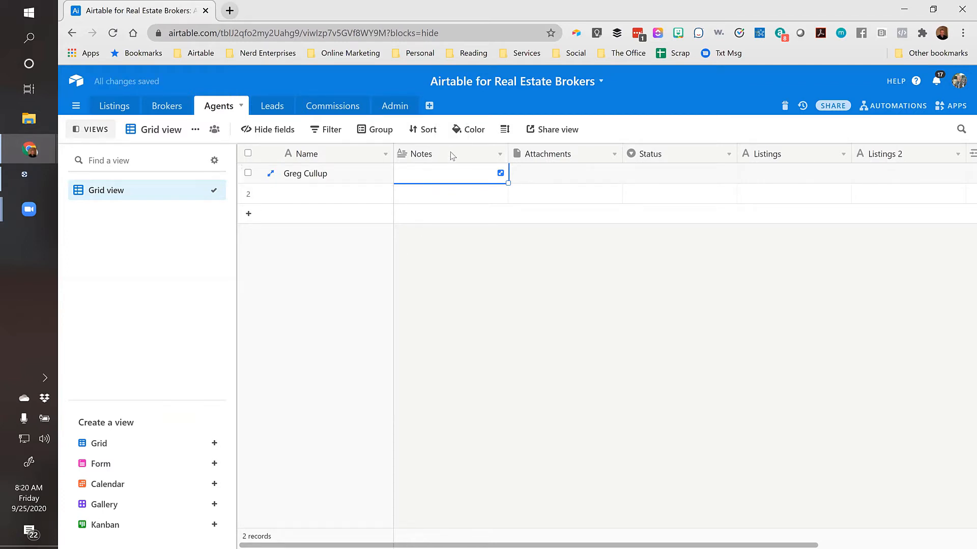
Delete the Notes, Attachments, Status, Listings, Listings 2 and Listings 3 fields, leaving only Name
right_click(450, 155)
click(442, 433)
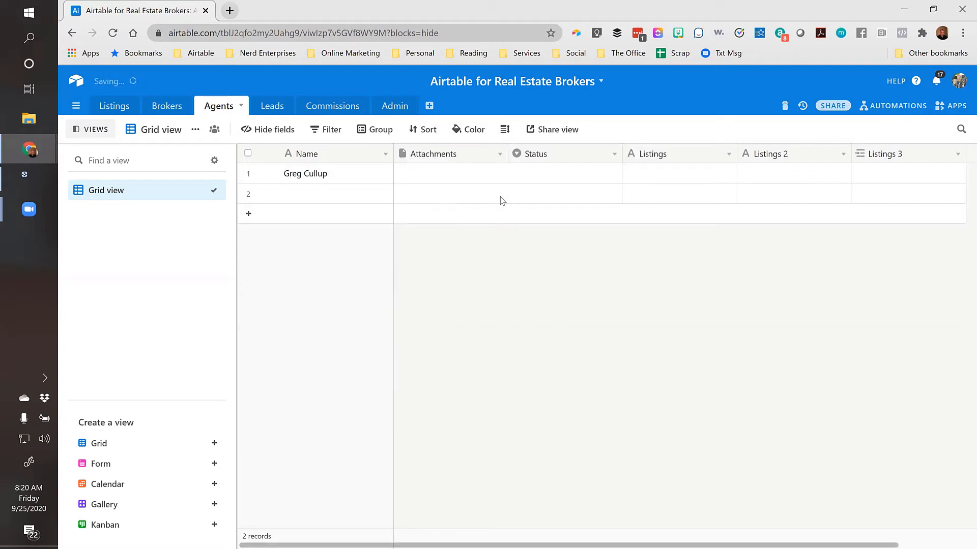
right_click(450, 154)
click(441, 433)
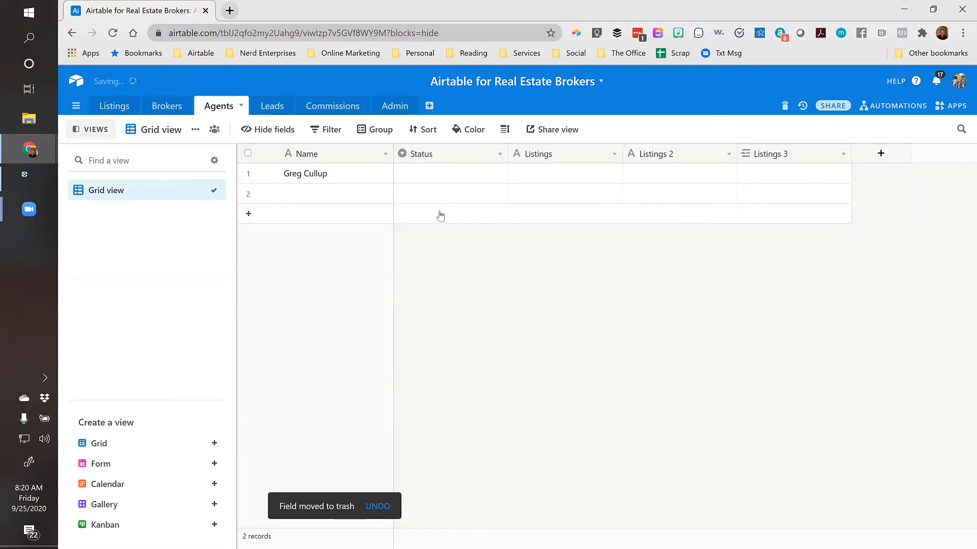
right_click(447, 154)
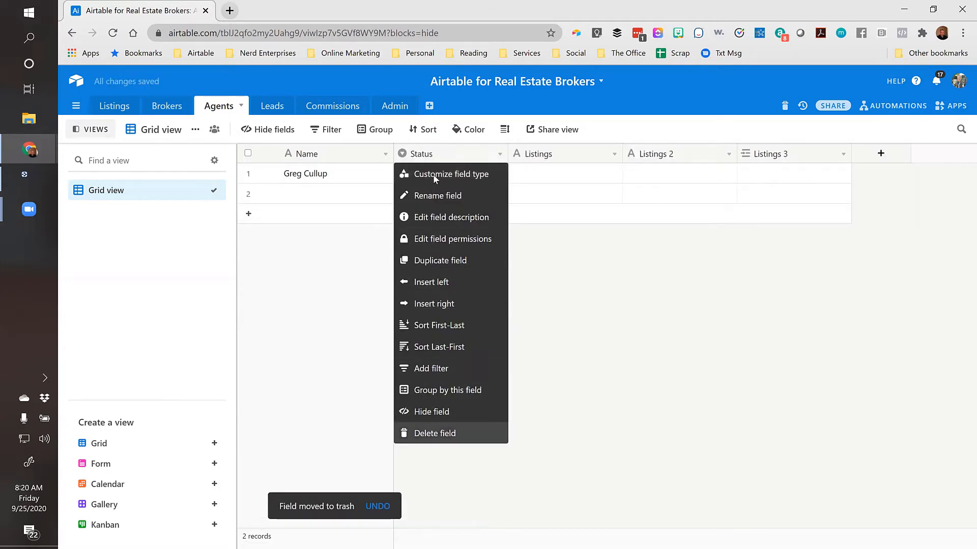
click(442, 433)
right_click(448, 154)
click(442, 433)
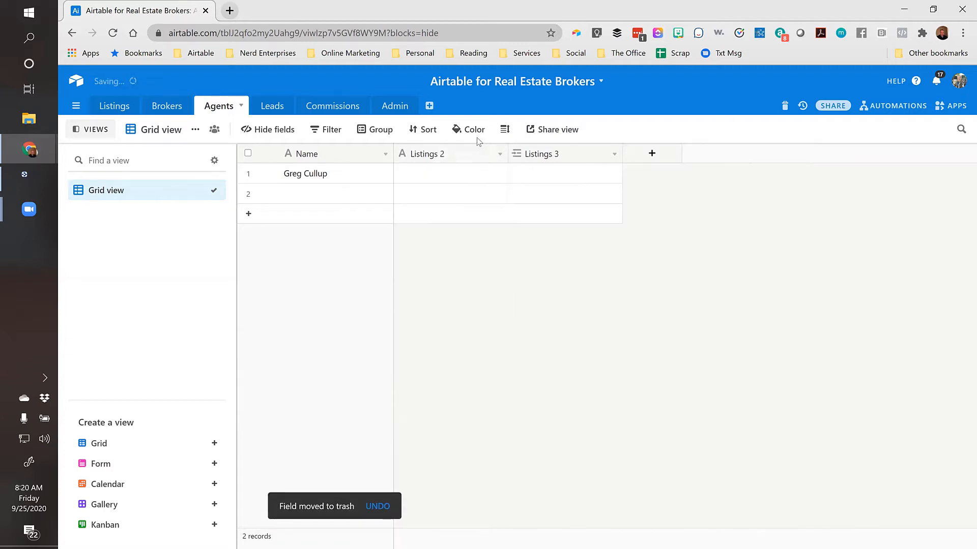
right_click(457, 154)
click(441, 433)
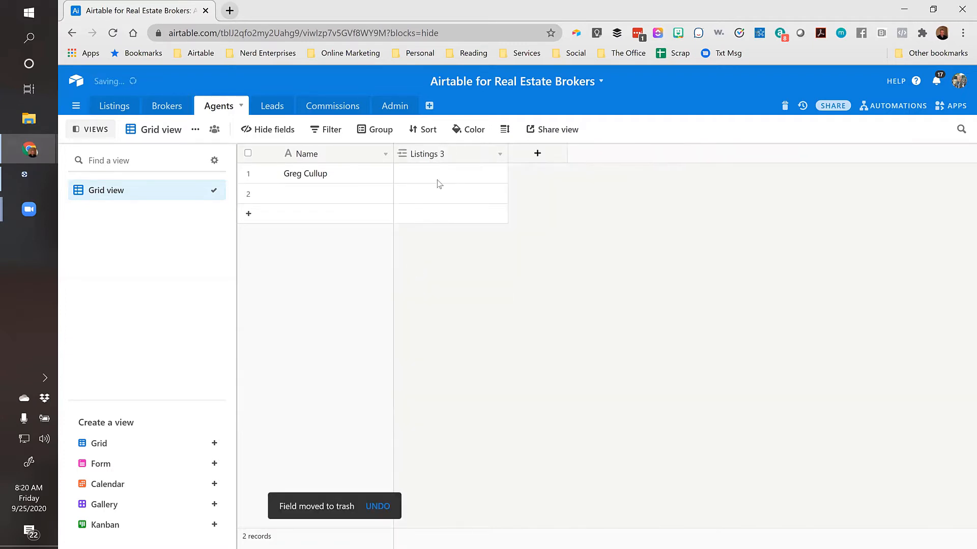
right_click(451, 154)
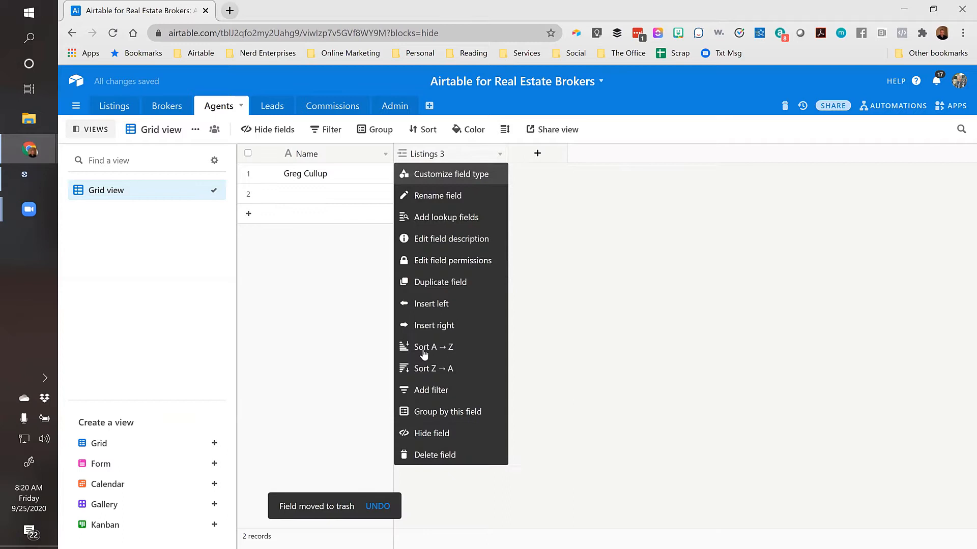
click(426, 456)
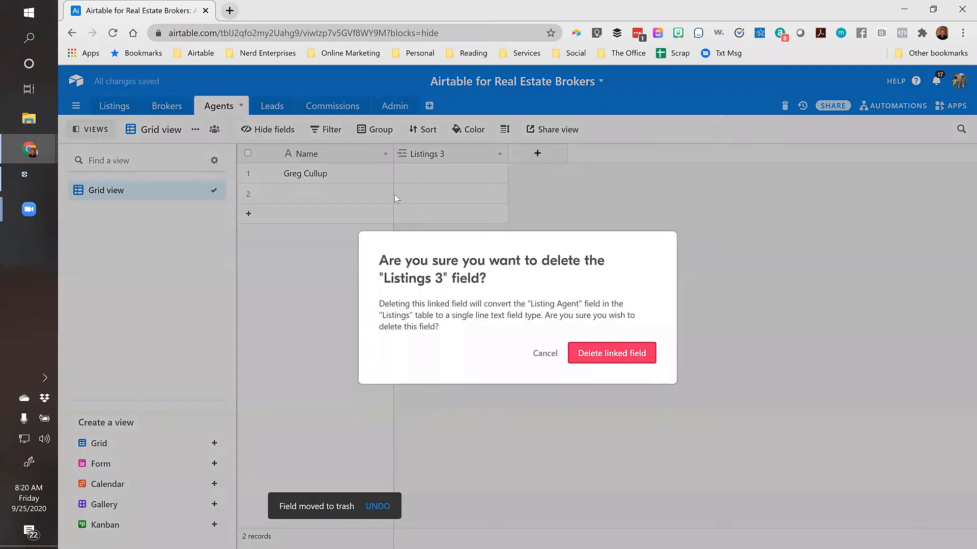
click(627, 355)
click(412, 155)
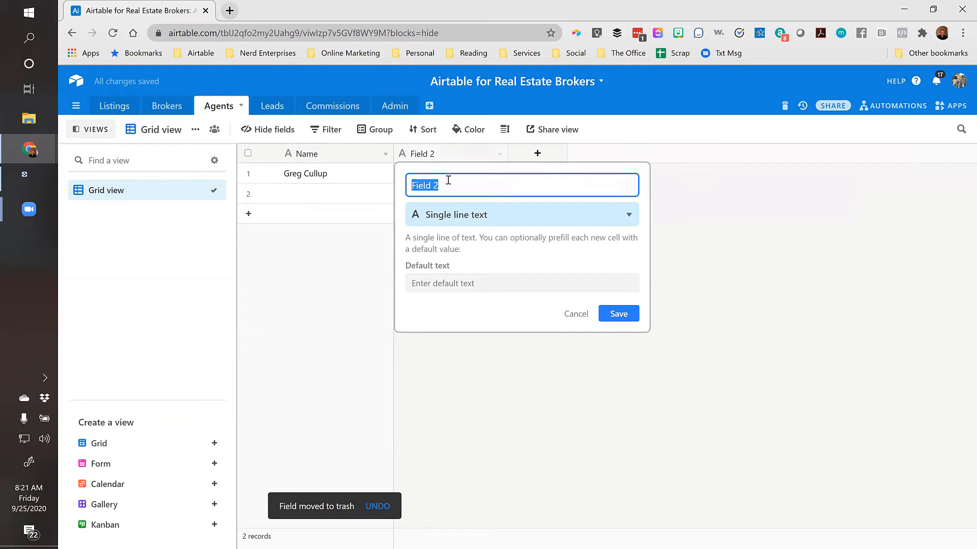
Make the new field a single-record link to Brokers named Broker, with no lookup fields
click(444, 214)
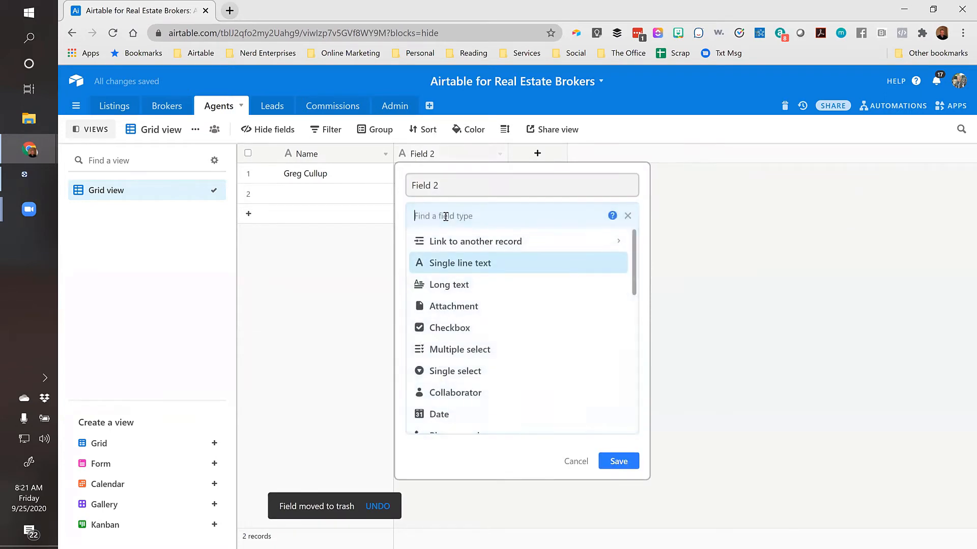
click(451, 242)
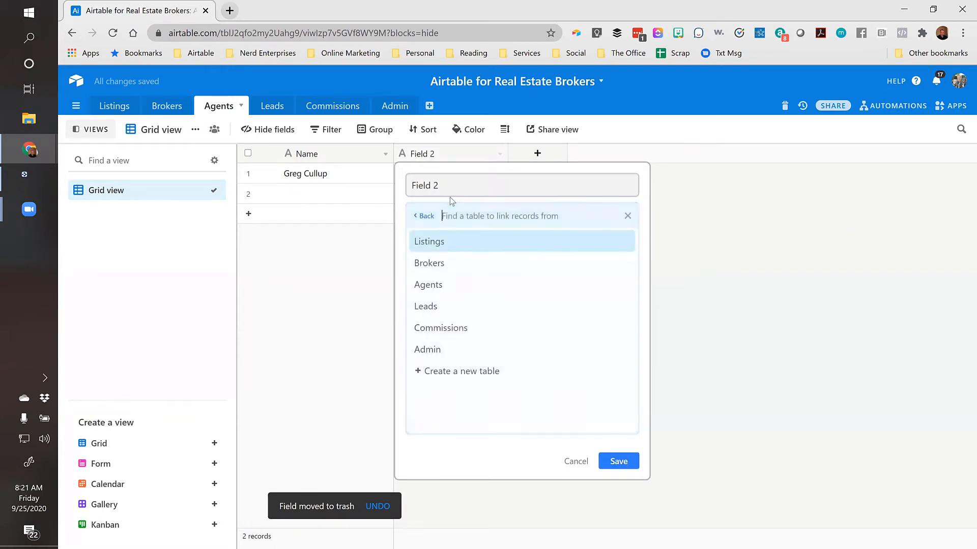
click(432, 262)
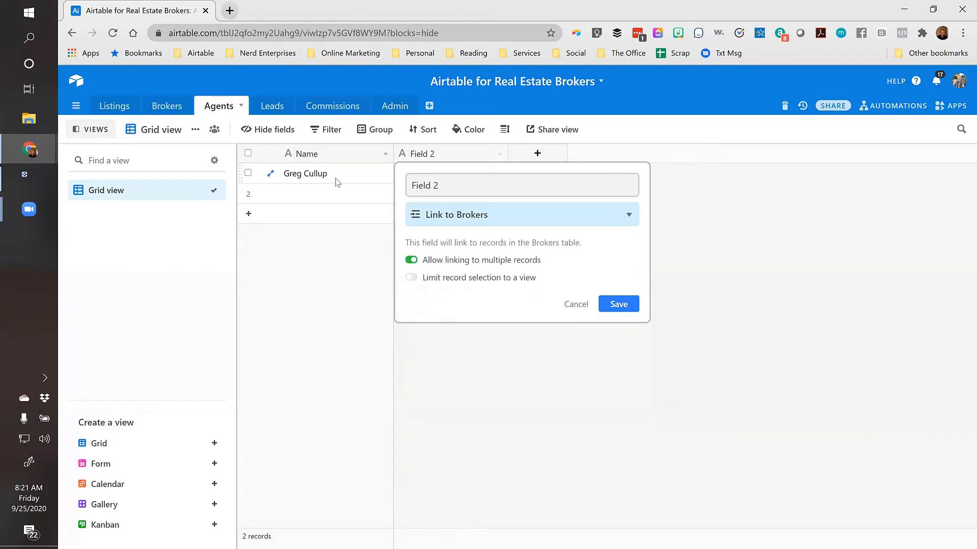
click(412, 261)
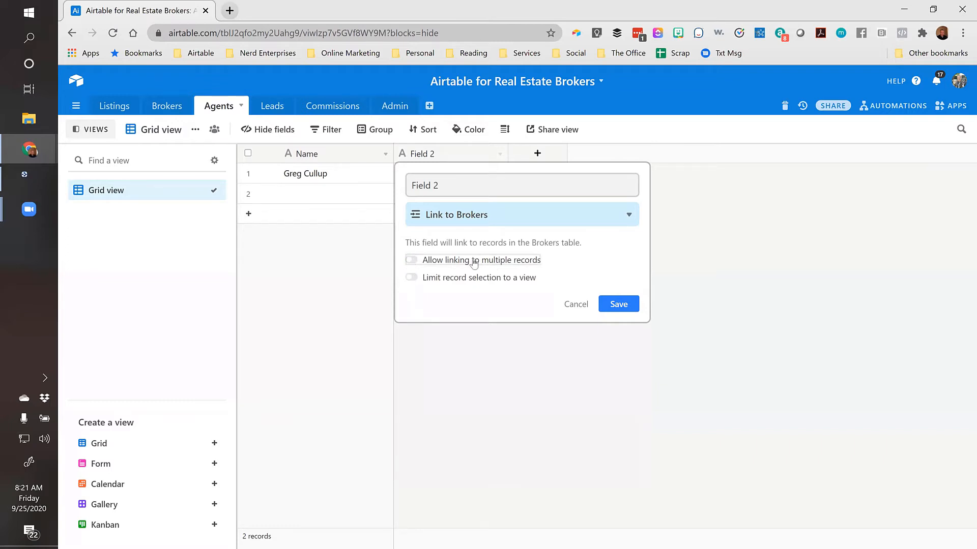
triple_click(454, 189)
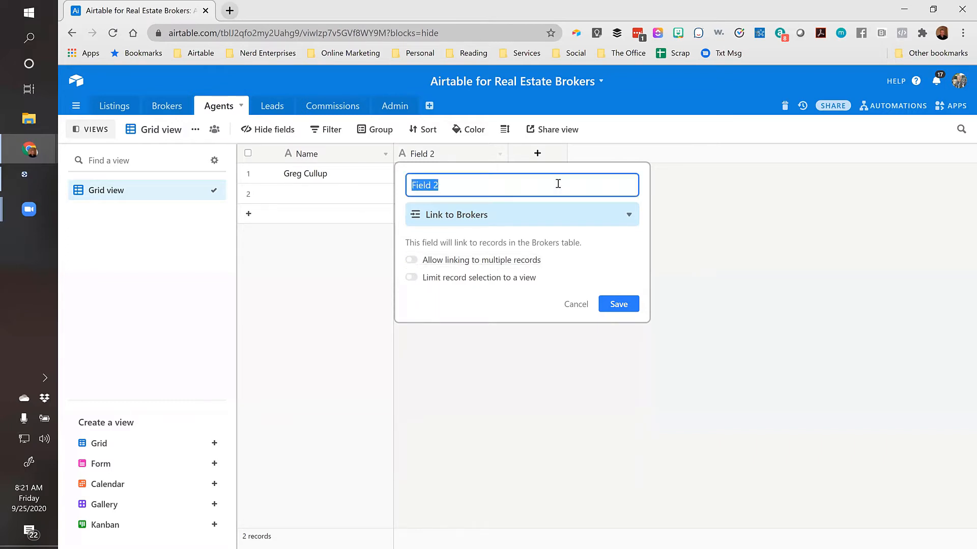
text(Broker)
click(616, 309)
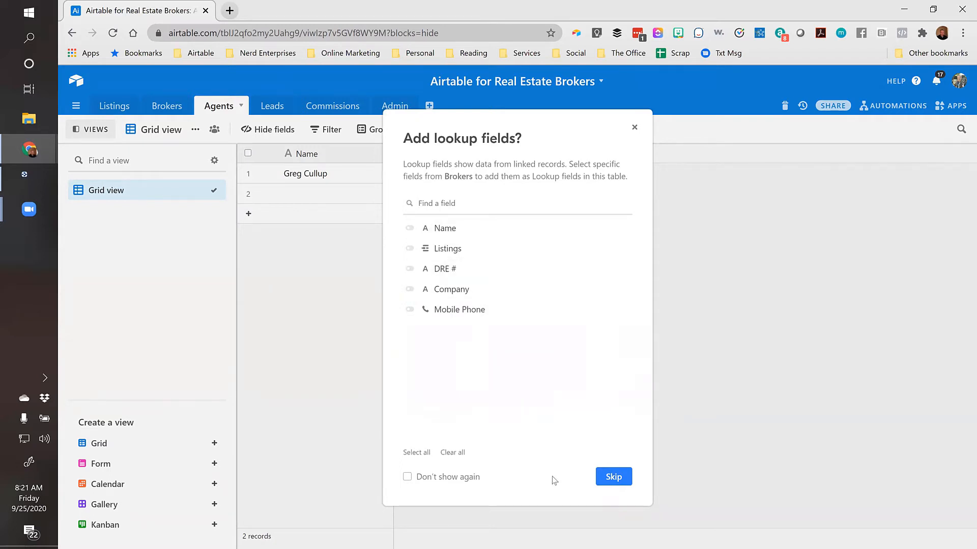
click(612, 477)
Link the first agent to the first broker and check the link in the Brokers table
click(433, 174)
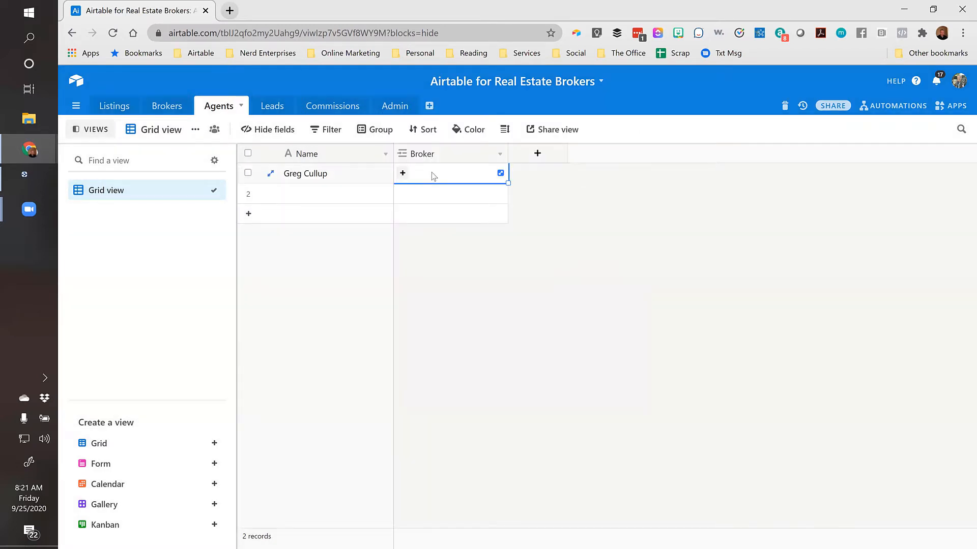
click(402, 176)
click(281, 133)
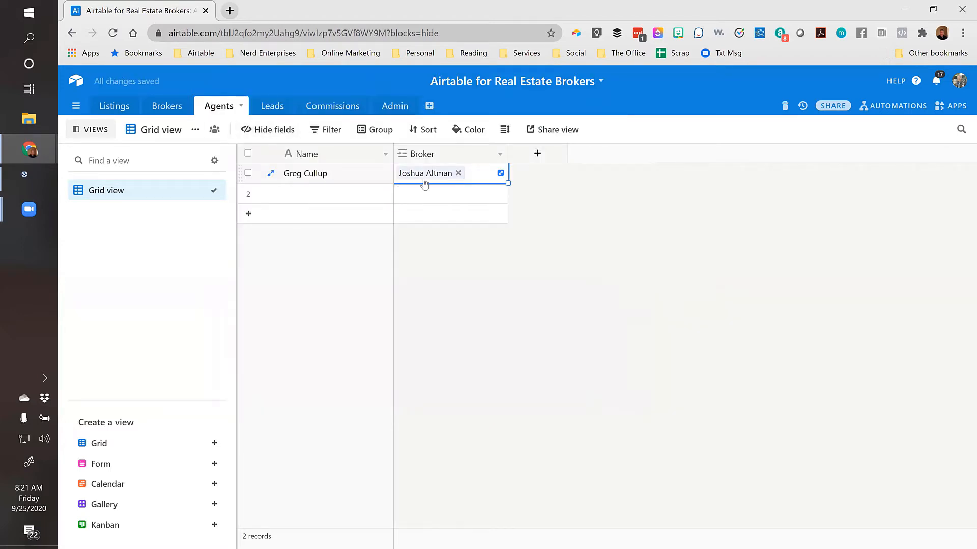
click(319, 192)
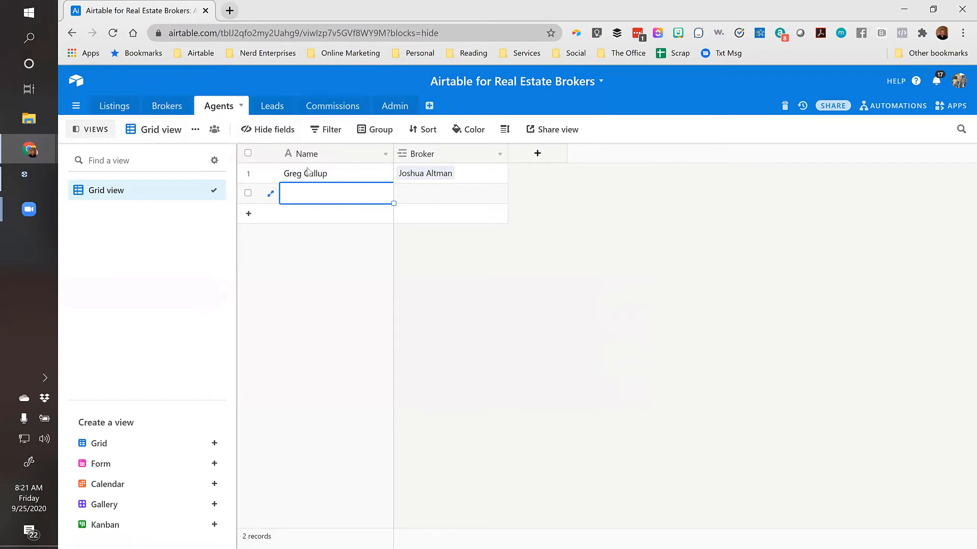
click(168, 106)
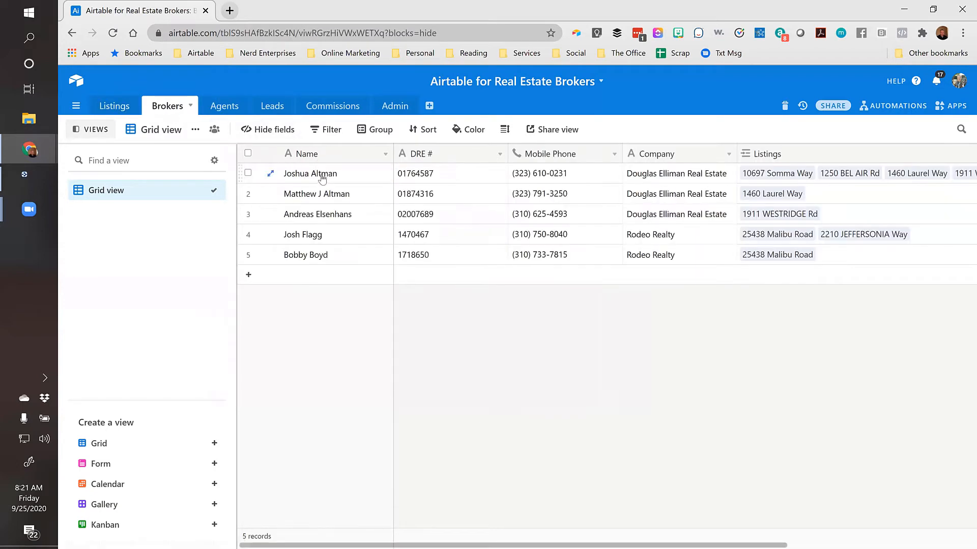
scroll(671, 181, right, 5)
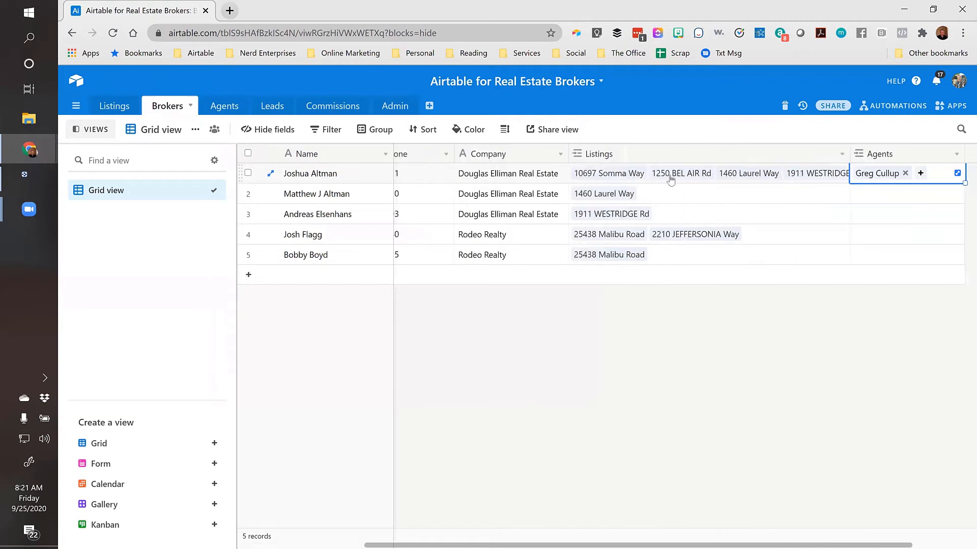
scroll(672, 178, left, 3)
scroll(671, 178, left, 2)
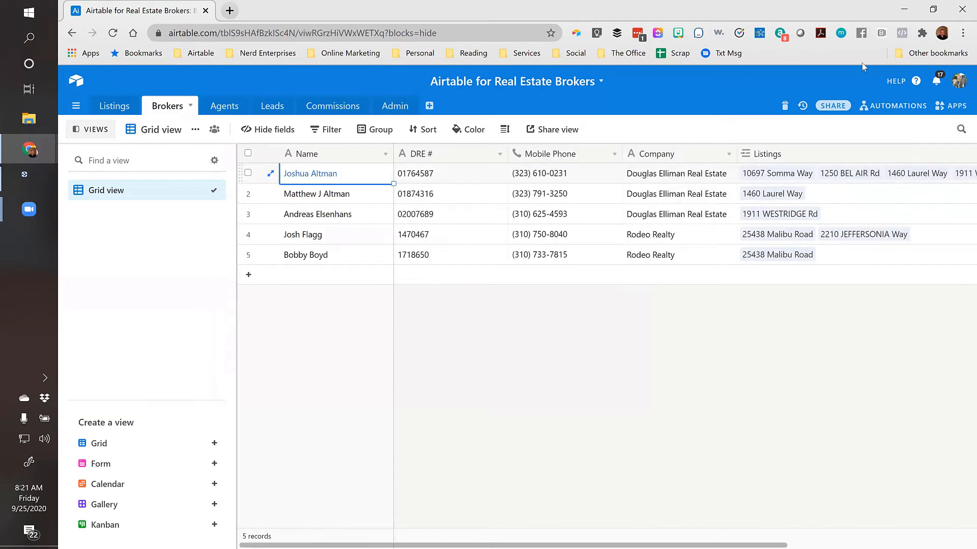
In the Listings table, jump to the Listing Agent column and open its field settings
click(121, 109)
click(353, 173)
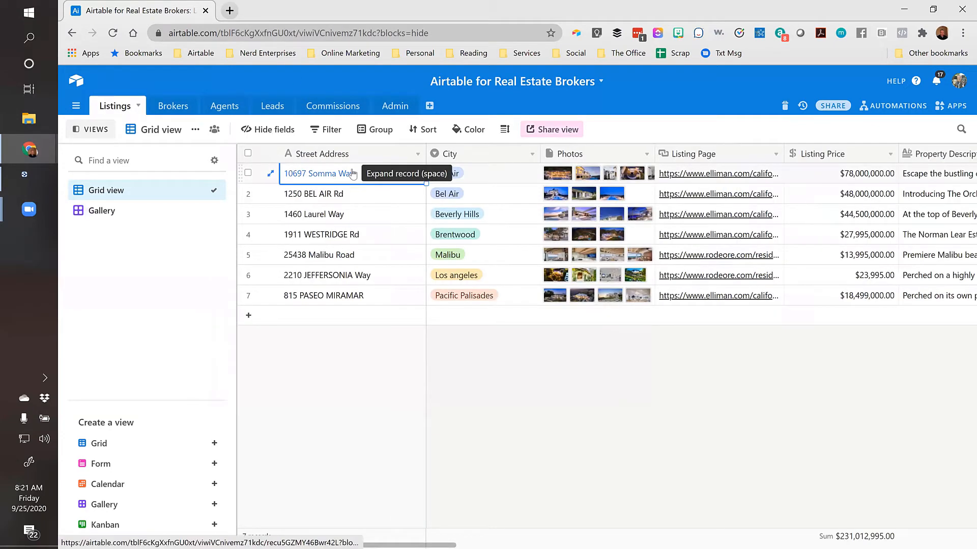
key(ctrl+Right)
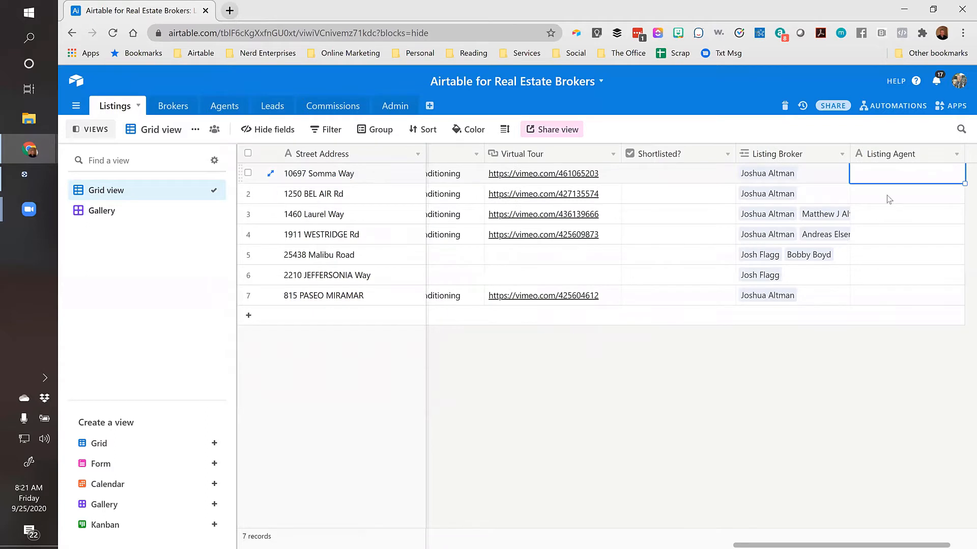
double_click(878, 155)
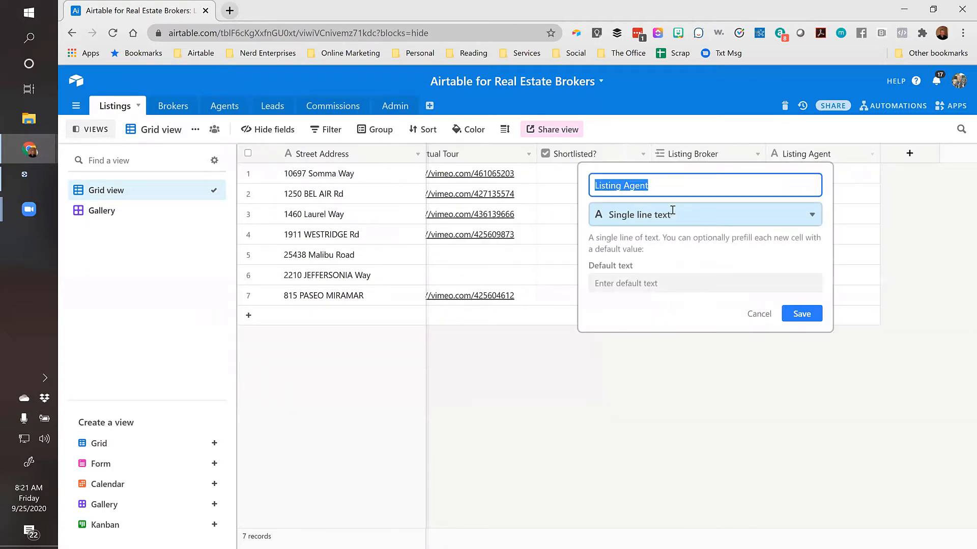
Make Listing Agent a link-to-record field pointing at the Agents table, skipping lookup fields
click(671, 211)
text(link)
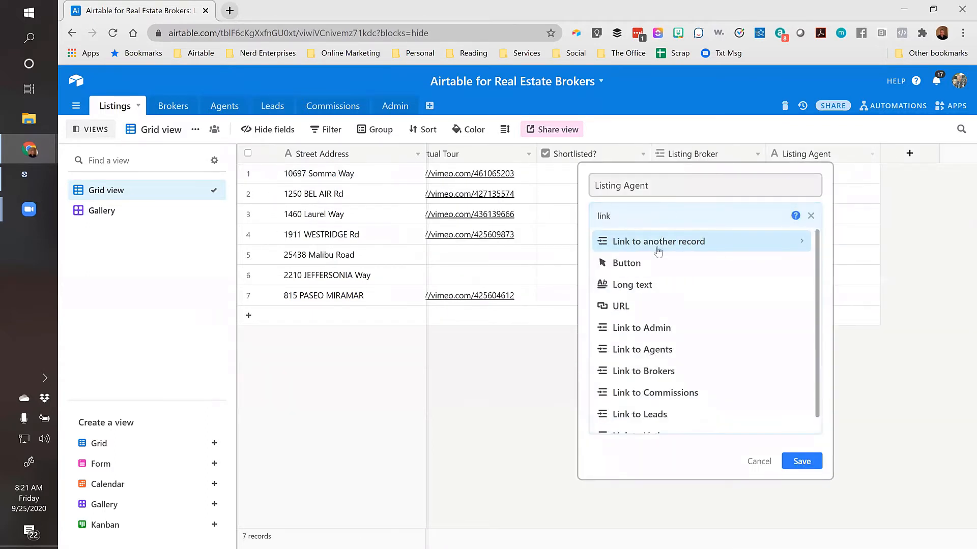
click(657, 249)
click(611, 286)
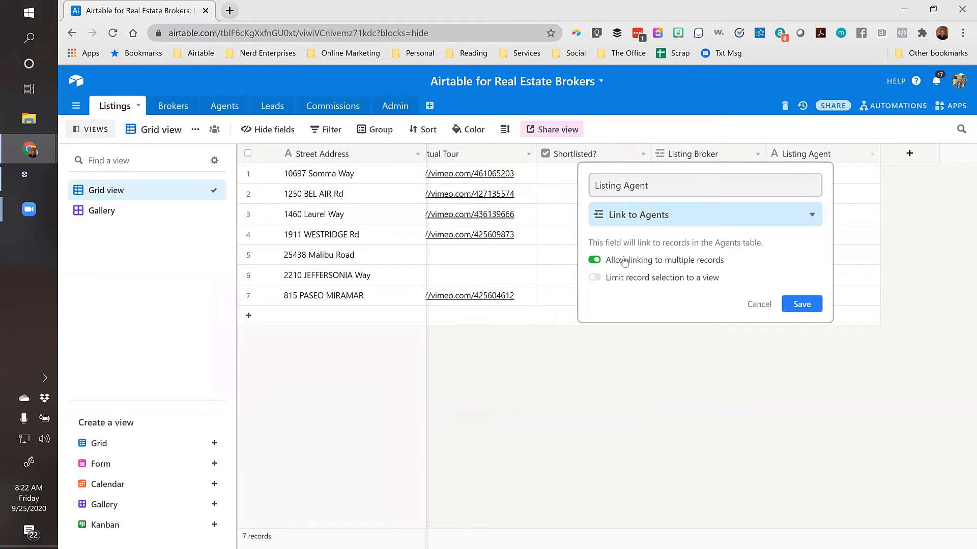
click(797, 309)
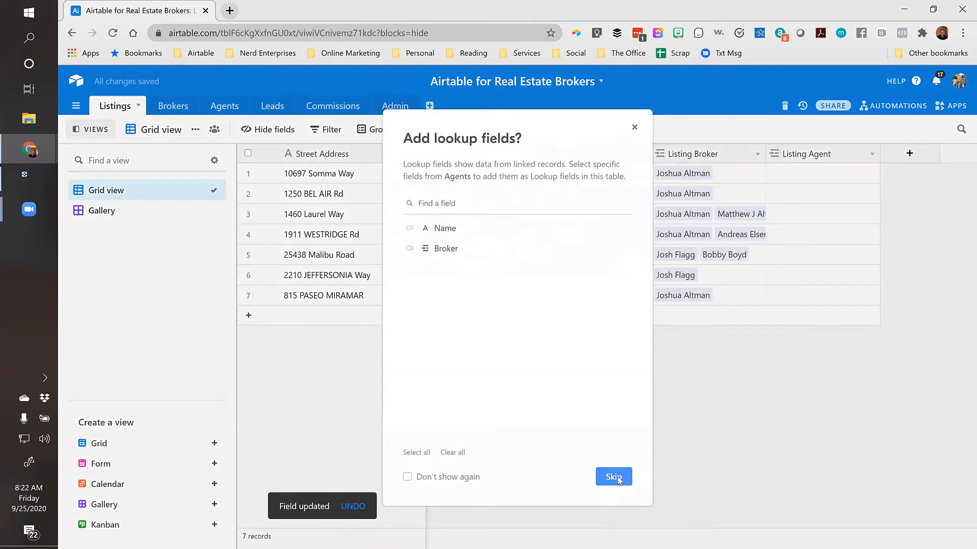
click(616, 414)
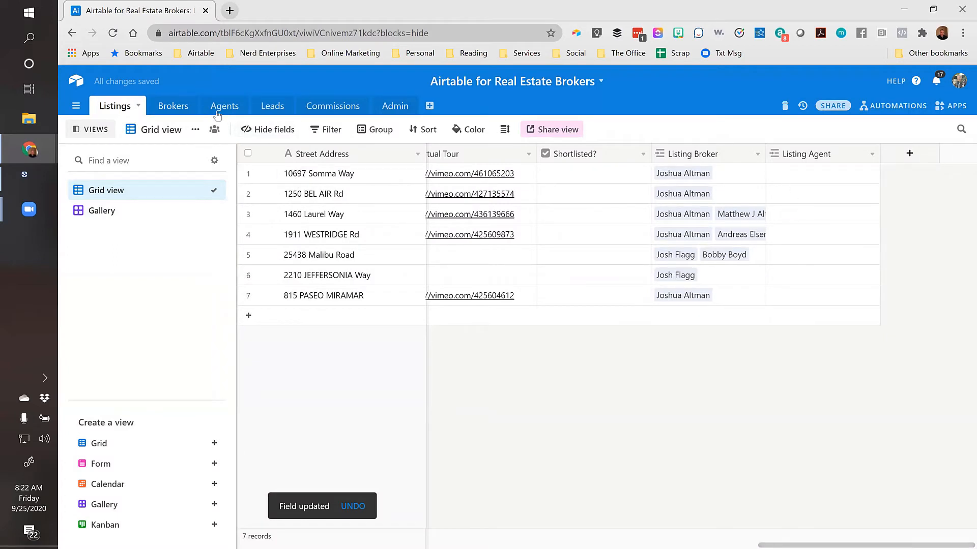
In the Leads table, enter the lead's full name in the first record's Name cell
click(269, 110)
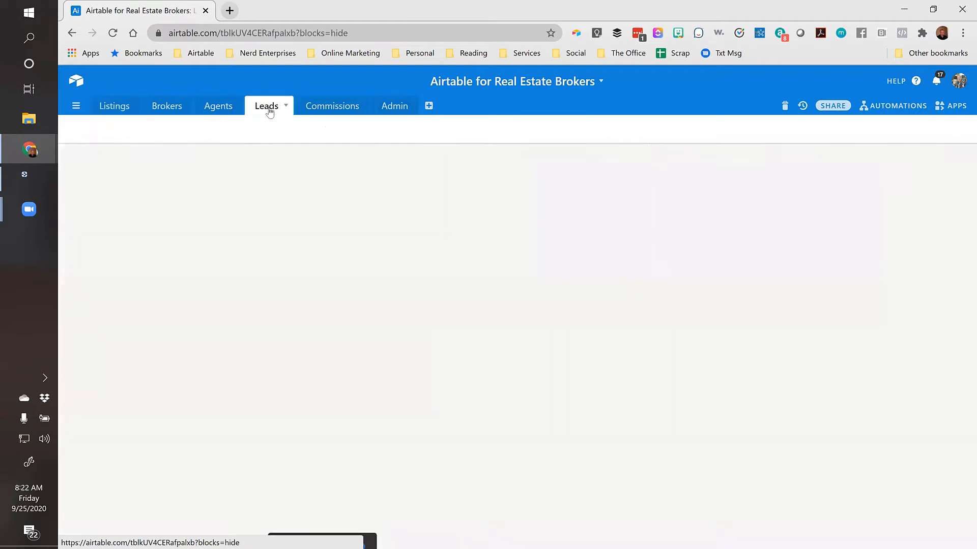
click(281, 176)
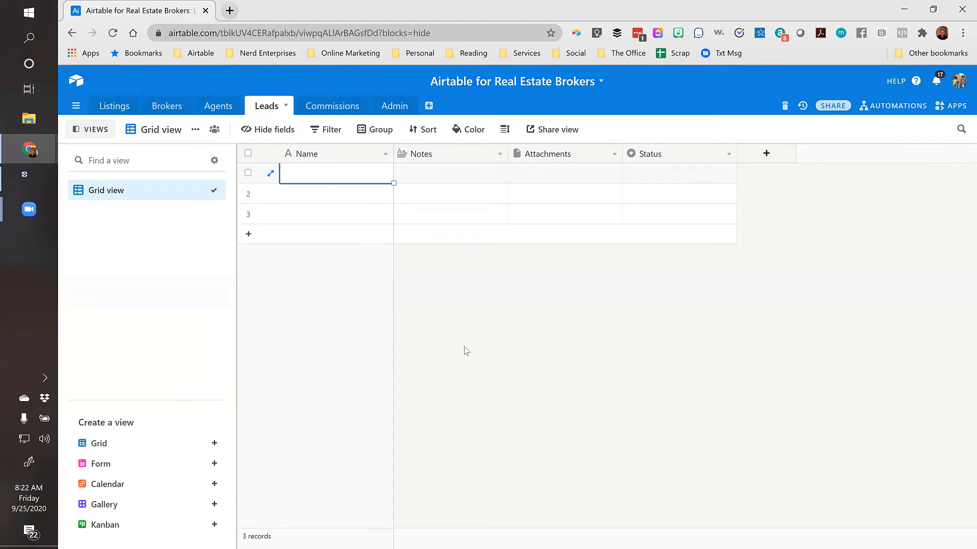
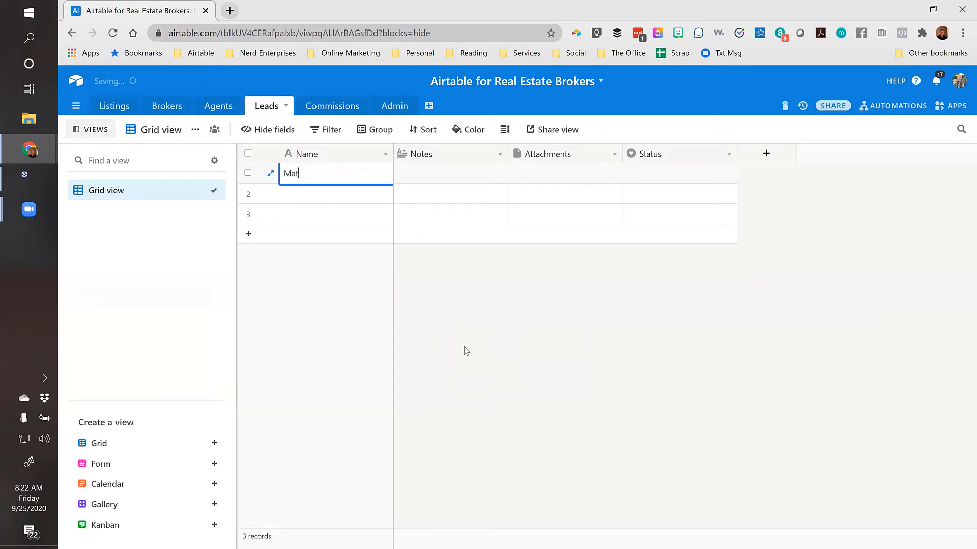
key(Tab)
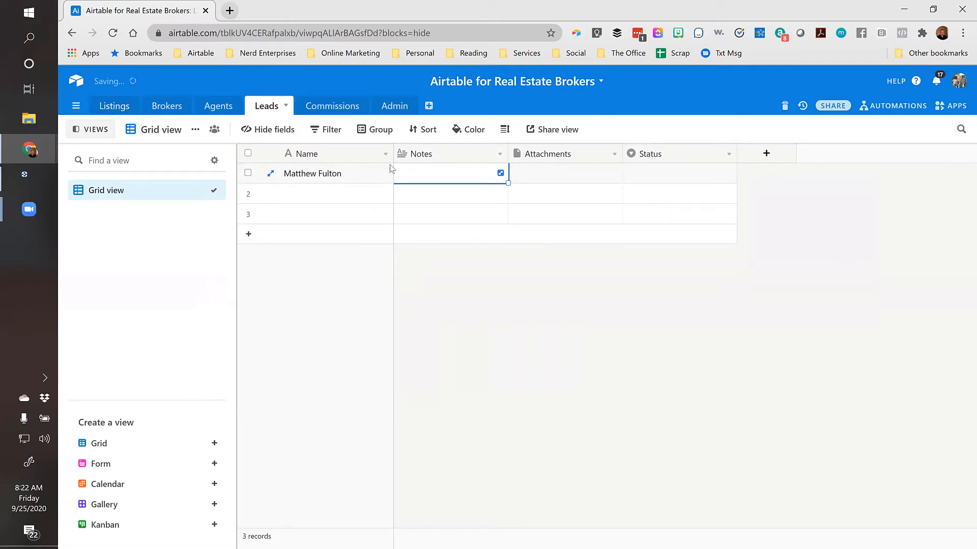
Insert a new Field 5 left of Notes that links to the Listings table, without lookups
right_click(464, 156)
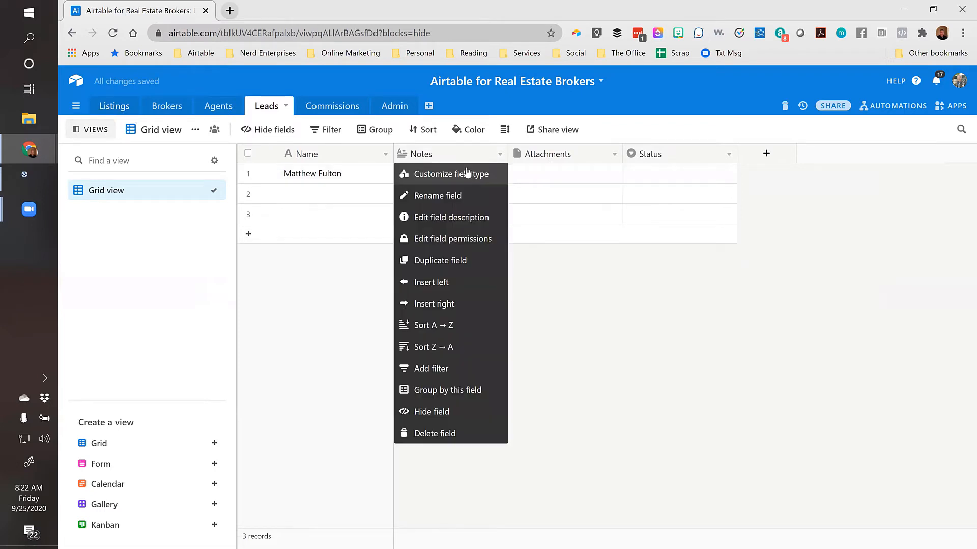
click(431, 282)
click(462, 209)
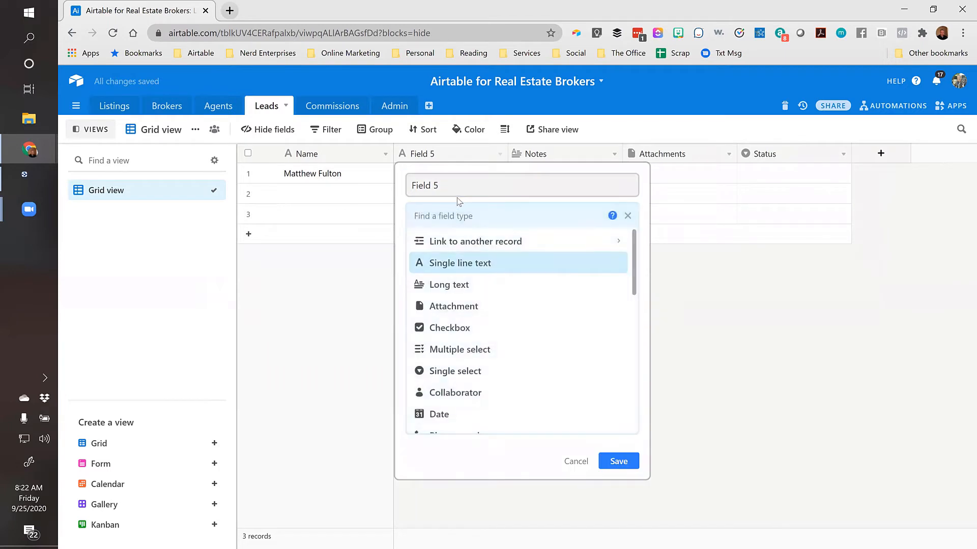
click(469, 239)
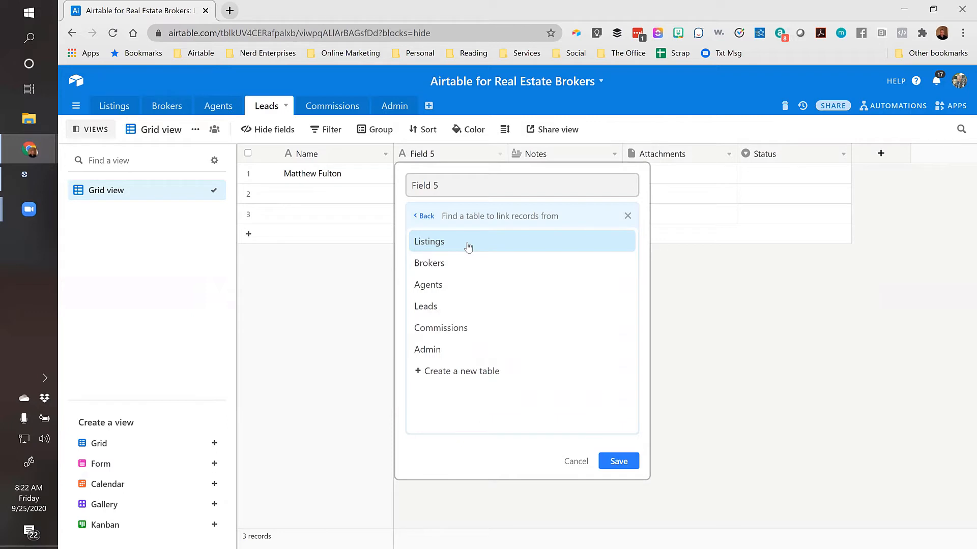
click(447, 241)
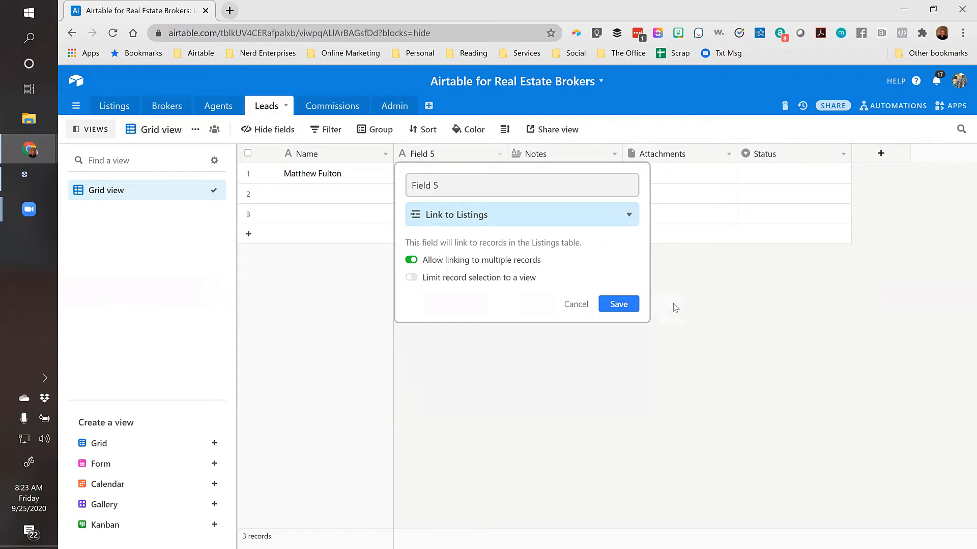
click(620, 305)
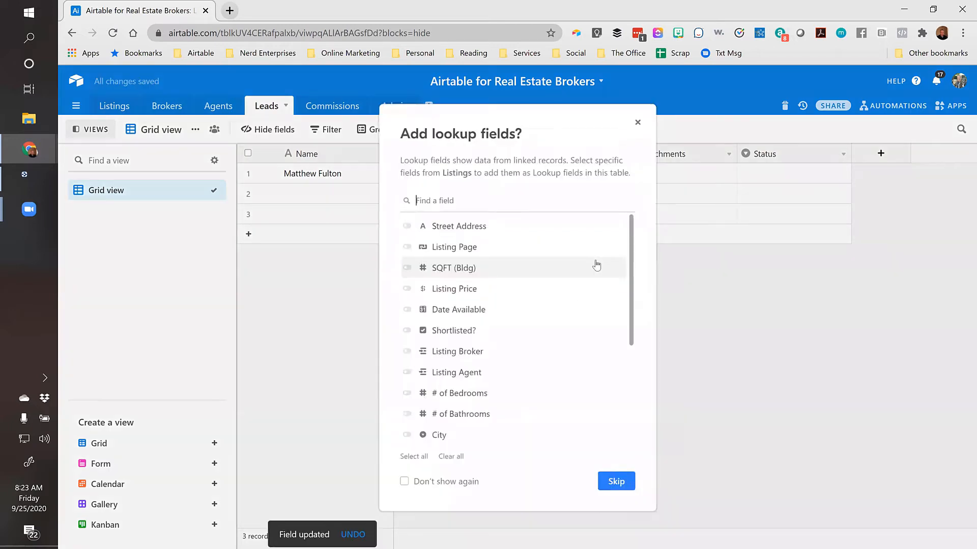
click(613, 476)
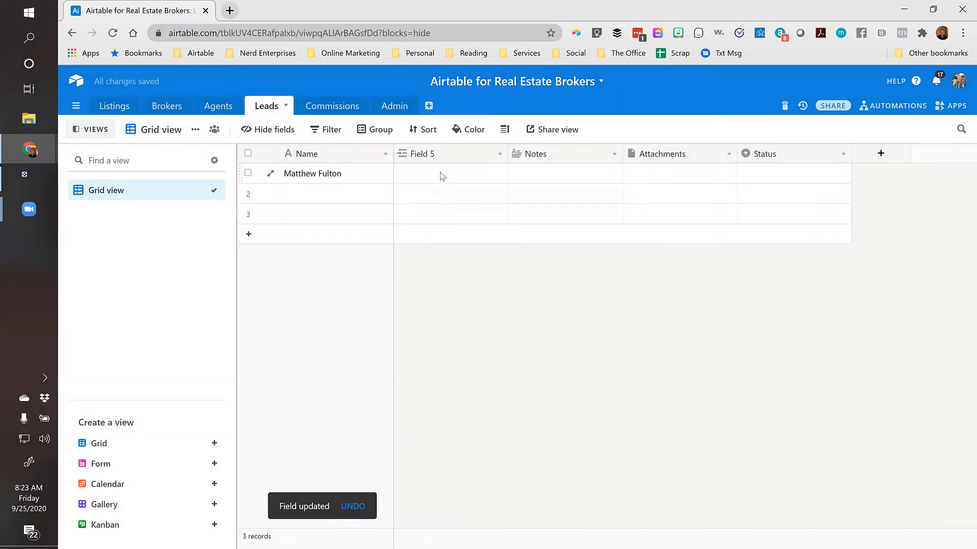
click(427, 174)
click(403, 174)
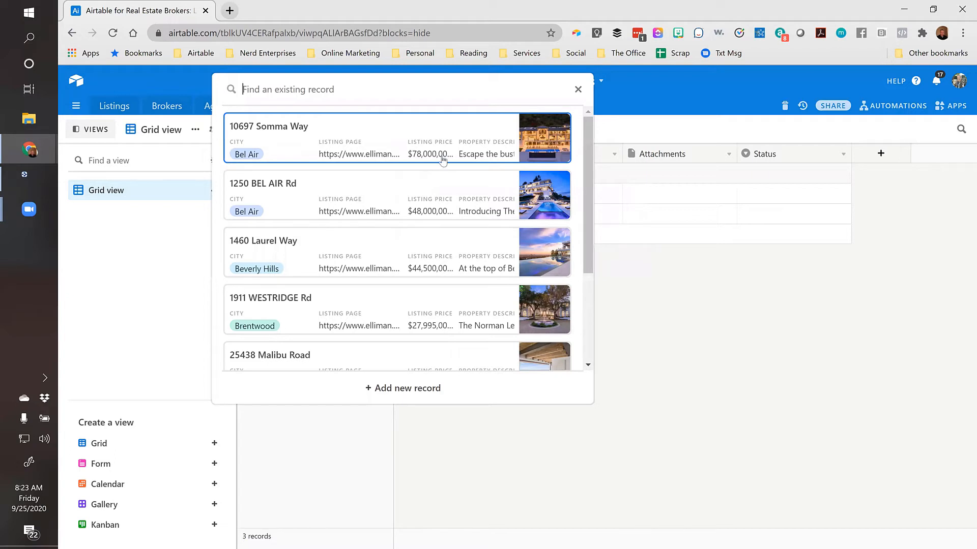
click(270, 131)
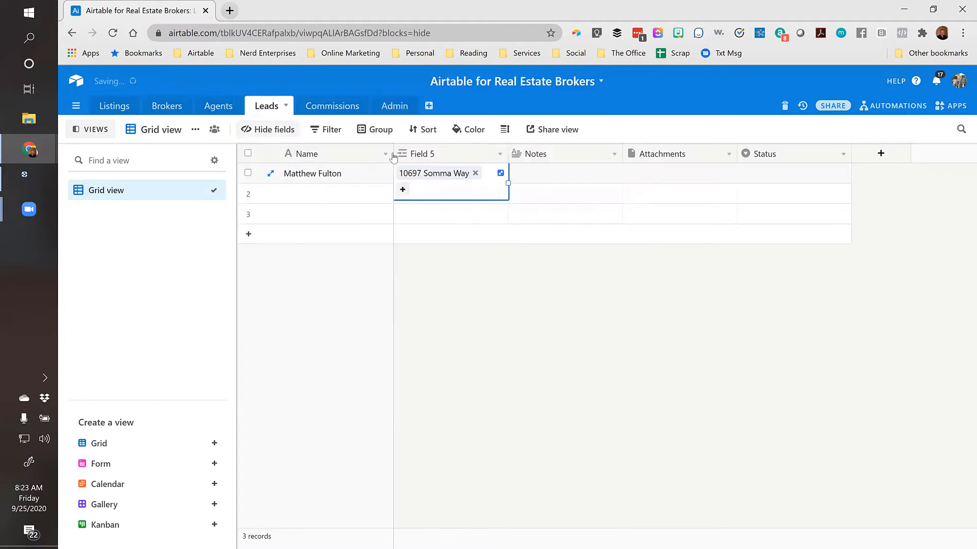
click(403, 190)
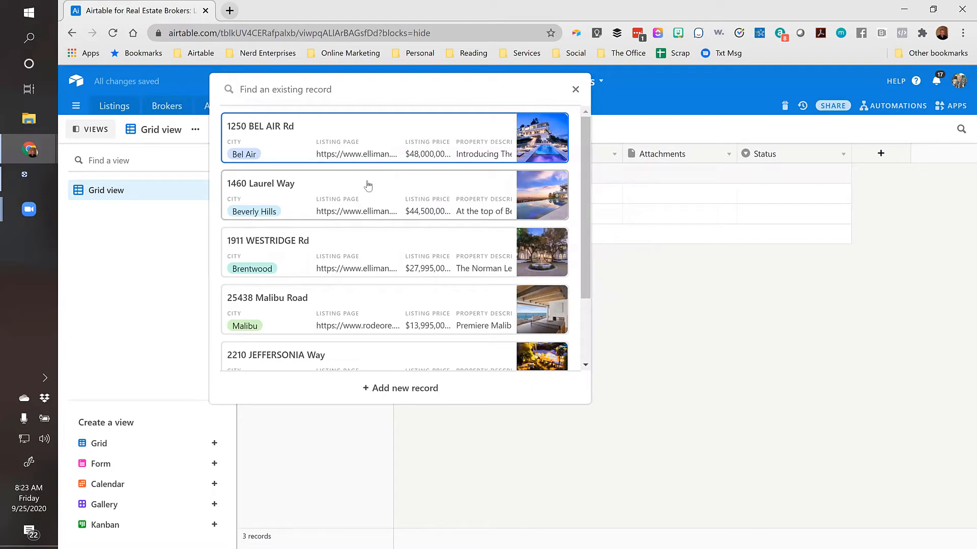
click(265, 186)
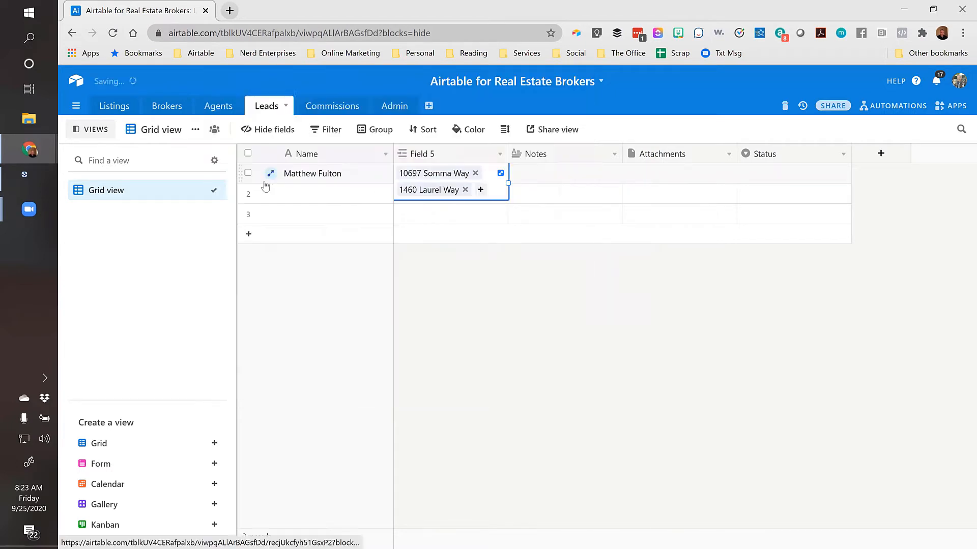
click(589, 171)
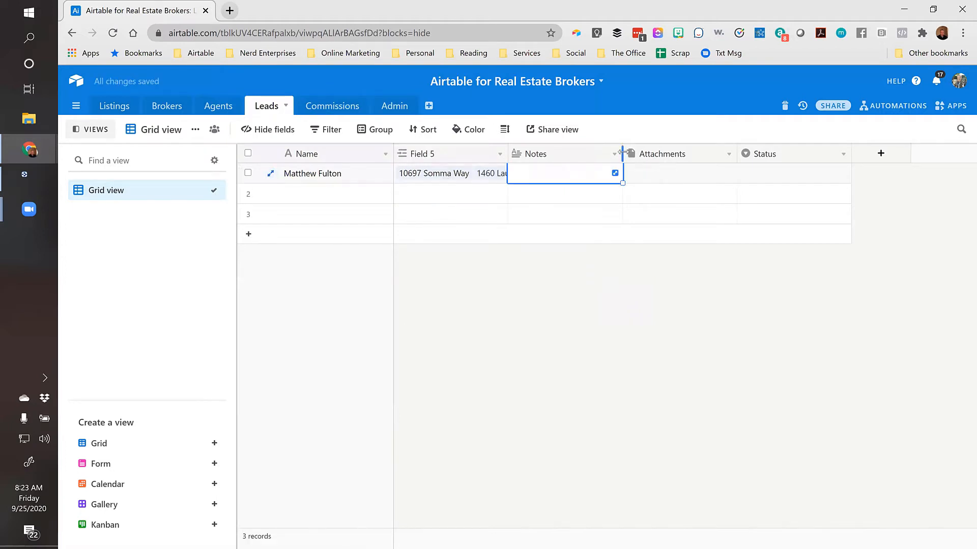
Widen the Notes and Field 5 columns and enable rich text formatting on Notes
drag(623, 154, 738, 155)
double_click(554, 159)
click(526, 255)
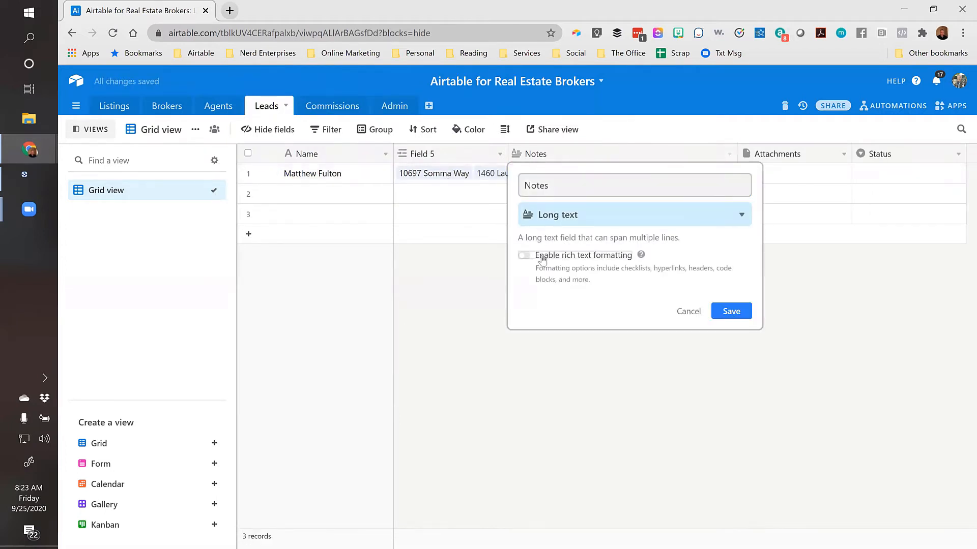
click(731, 311)
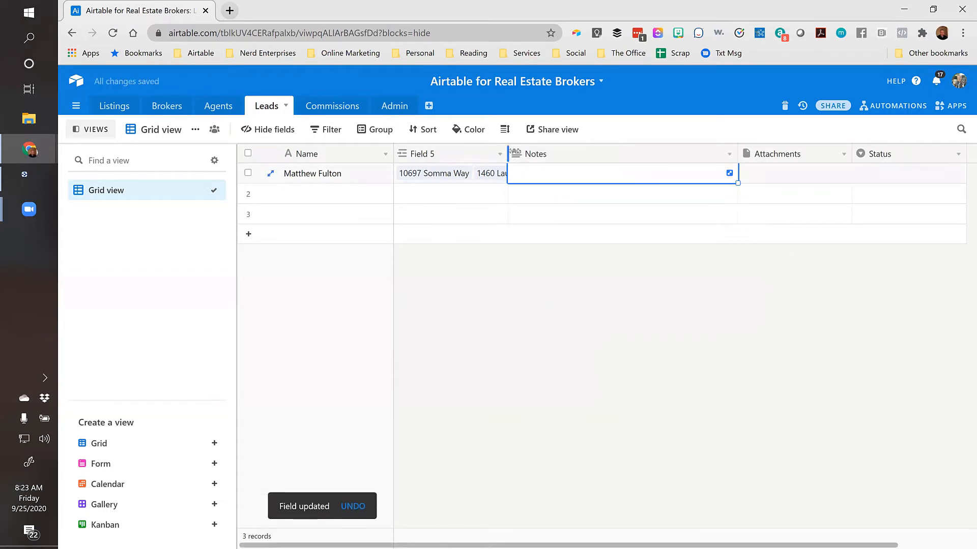
drag(508, 158, 549, 157)
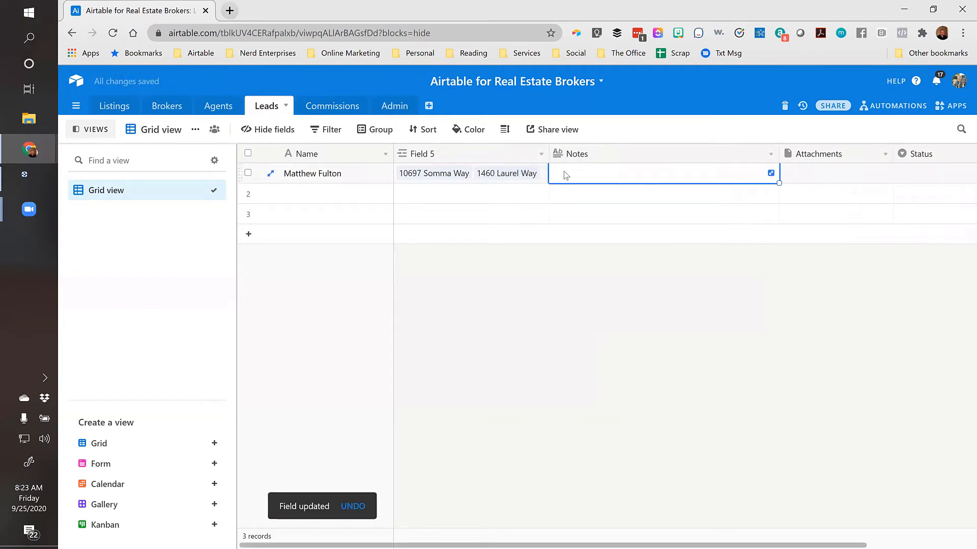
click(113, 106)
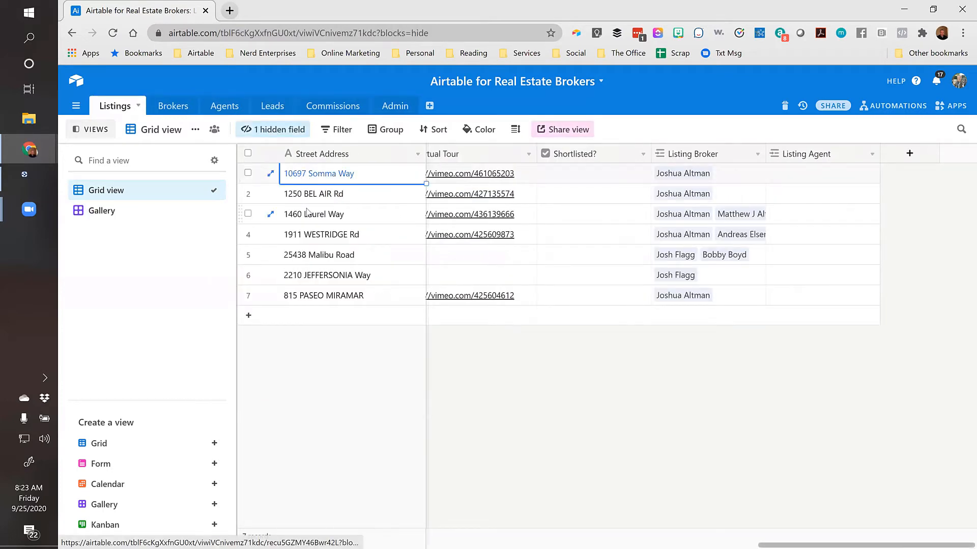
key(Right)
key(Right)
key(Right)
key(Right)
key(Right)
key(Right)
key(Right)
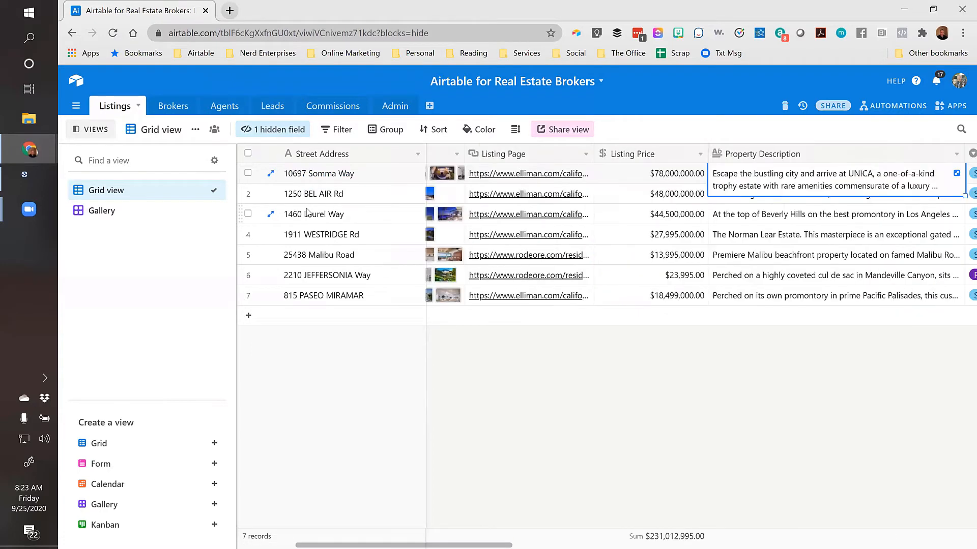
key(Right)
key(Right)
key(Right)
key(Right)
key(Right)
key(Right)
key(Right)
key(Right)
key(Right)
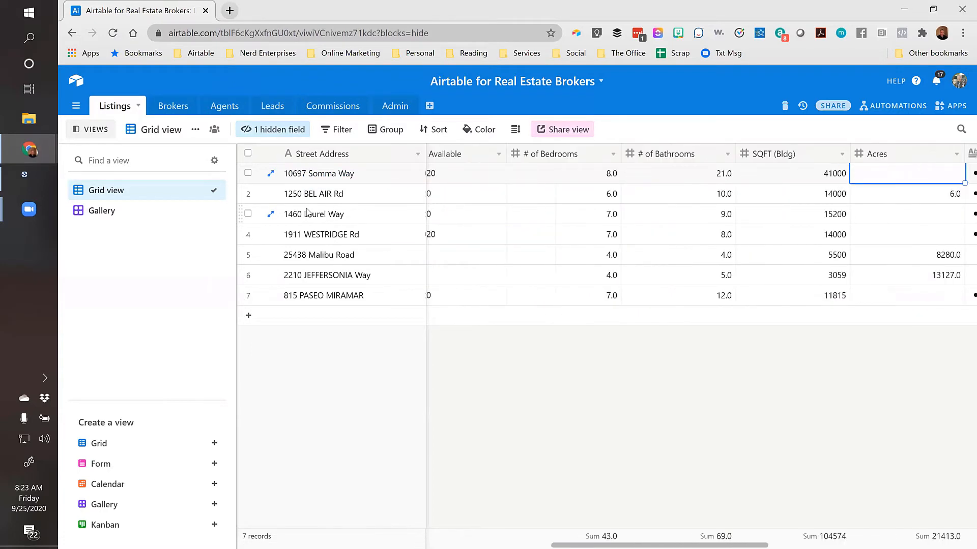
key(Right)
key(Right)
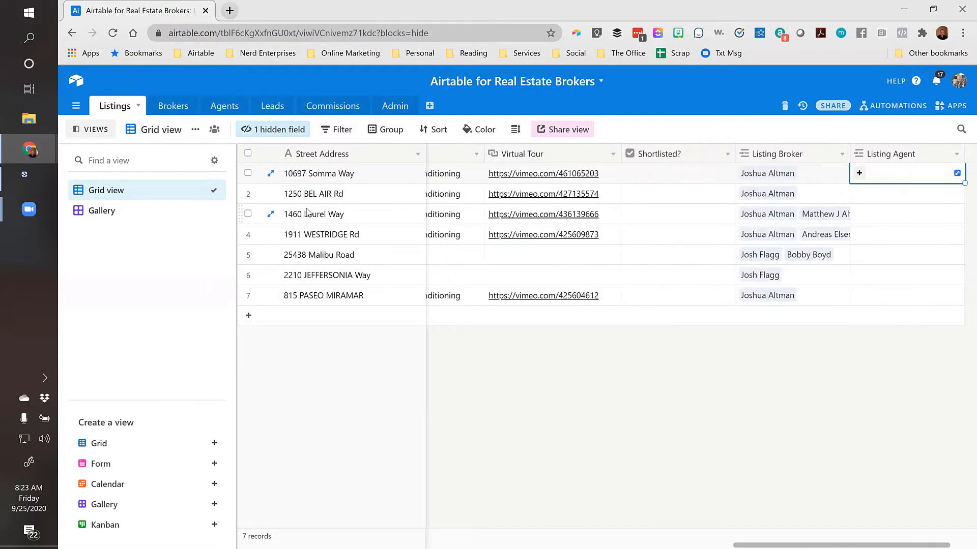
click(696, 174)
click(678, 174)
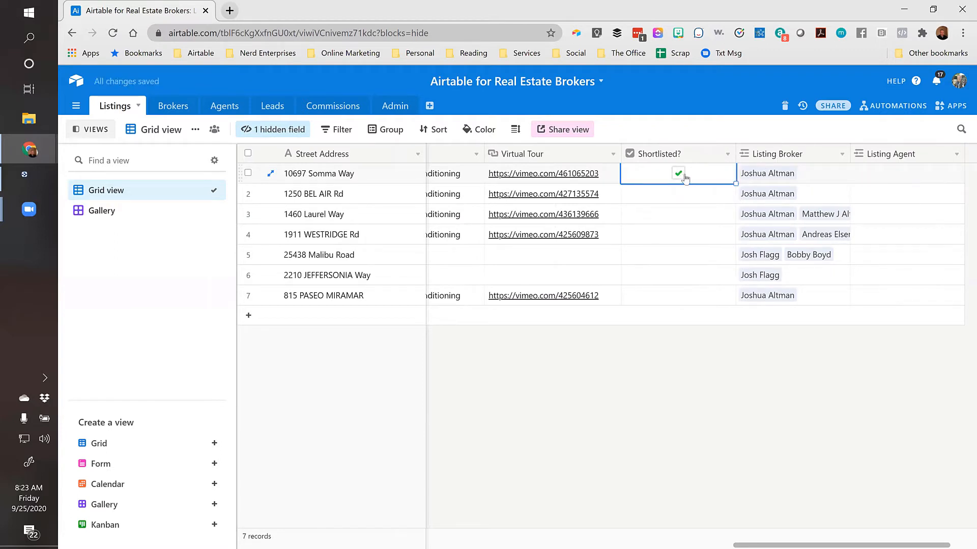
key(Right)
key(Right)
key(Left)
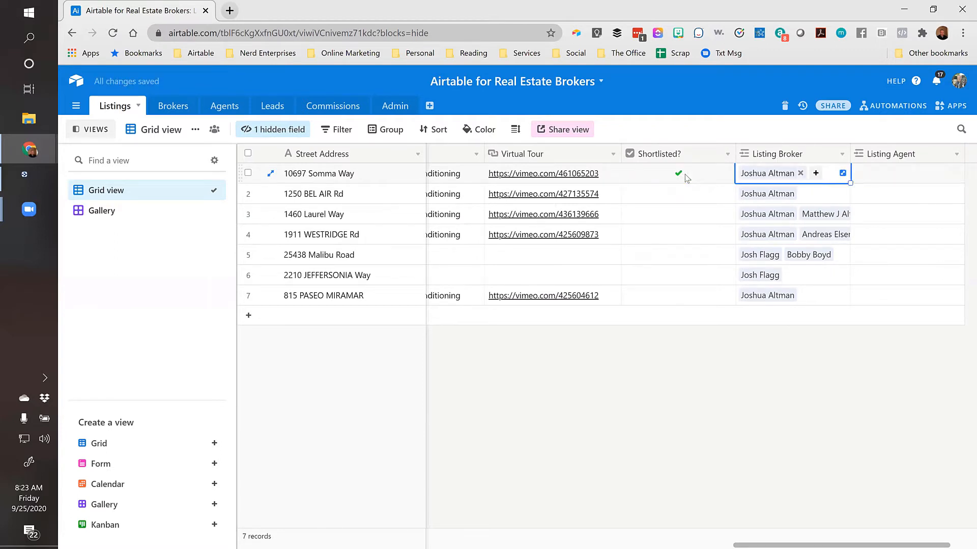
key(Right)
key(ctrl+Left)
key(Right)
key(Right)
key(Right)
key(Right)
key(Right)
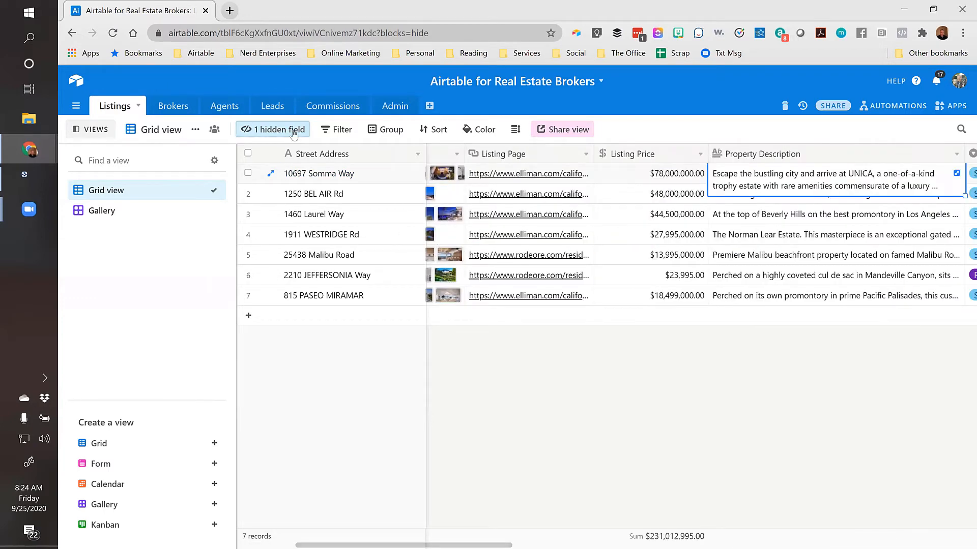
Unhide the Leads field in the Listings grid and bring it into view for row 1
click(274, 129)
scroll(342, 341, down, 3)
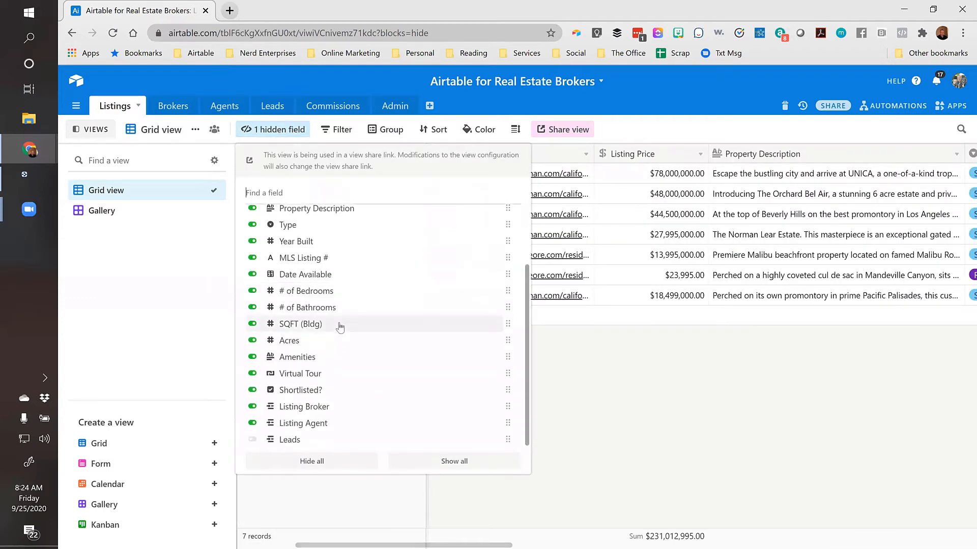
click(253, 442)
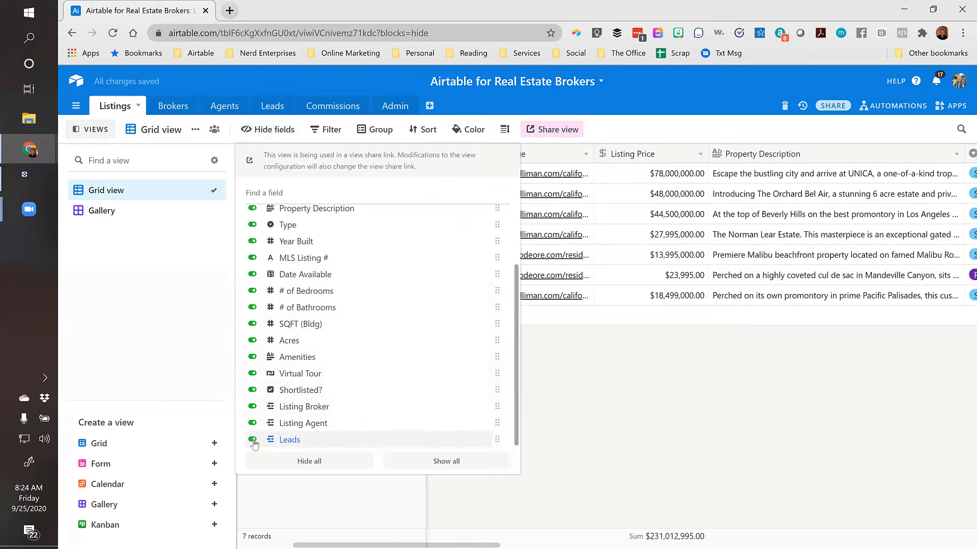
click(622, 347)
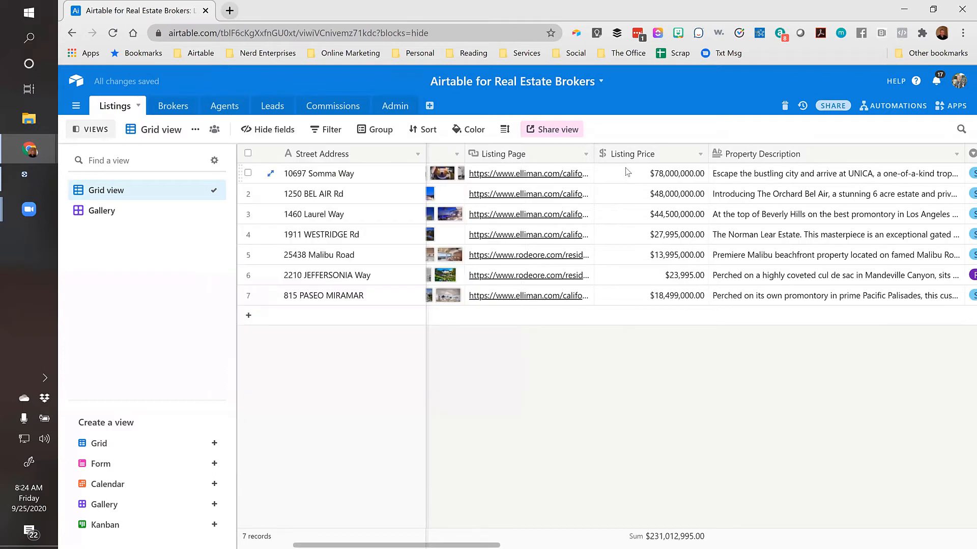
click(627, 172)
key(ctrl+Right)
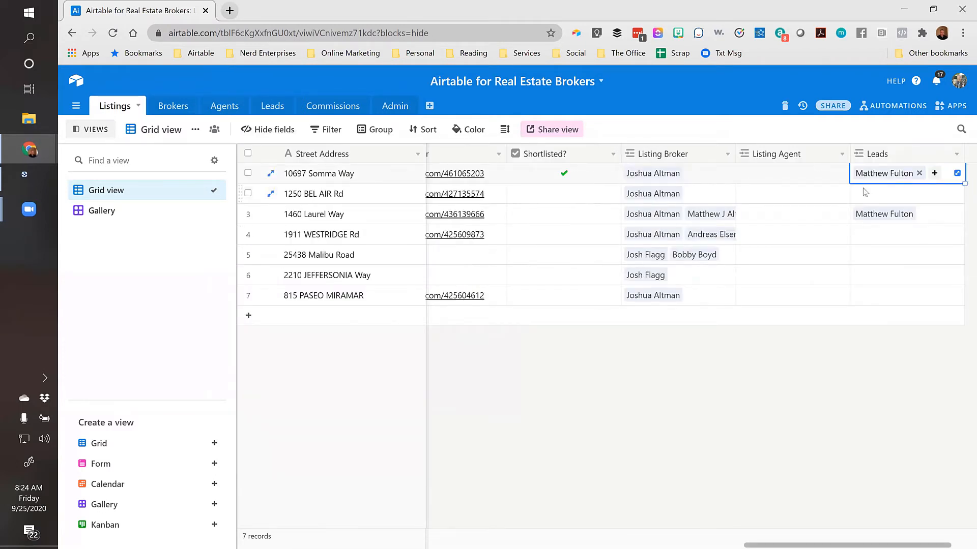
click(272, 106)
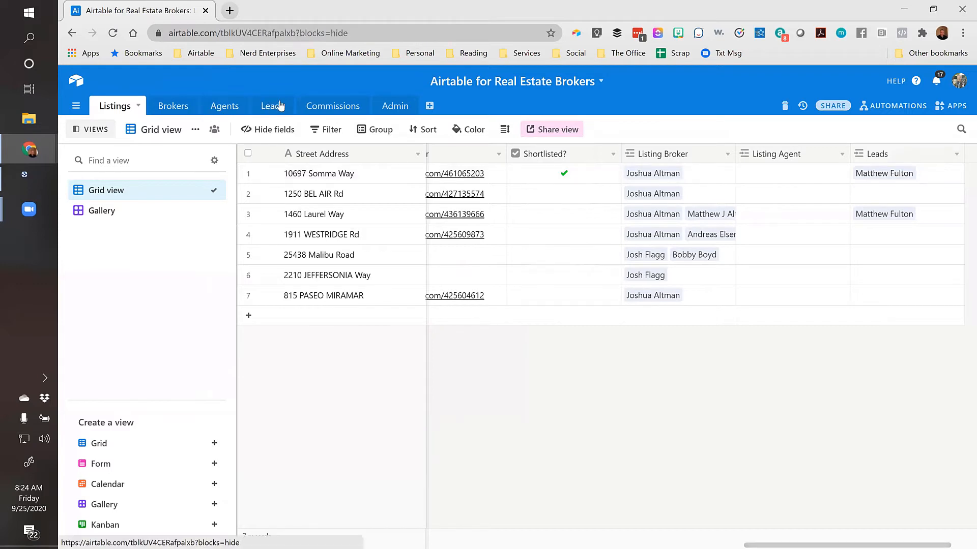
click(302, 192)
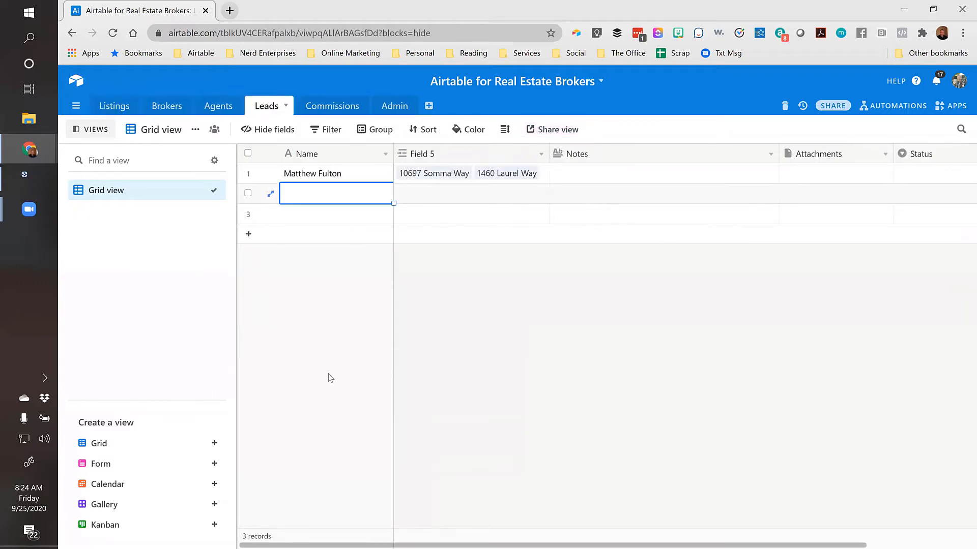
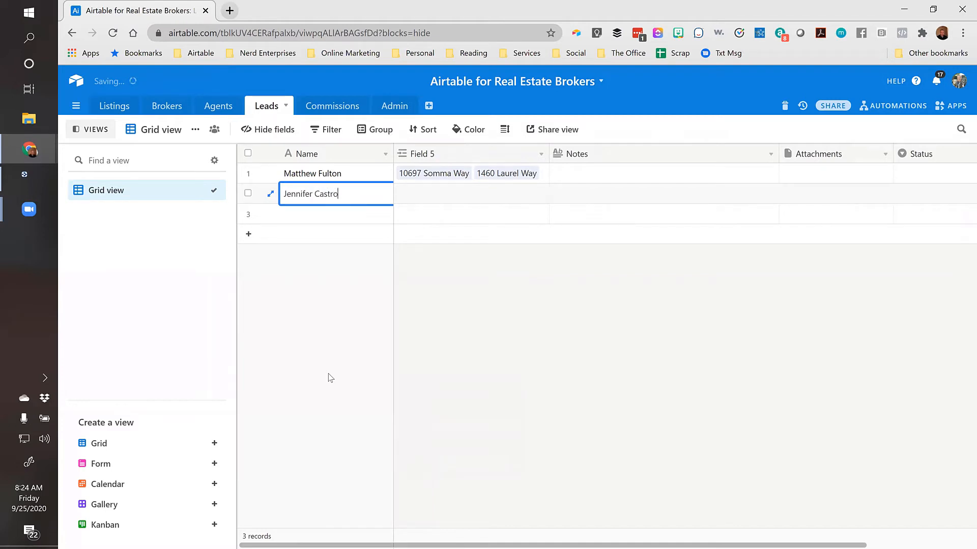
key(Tab)
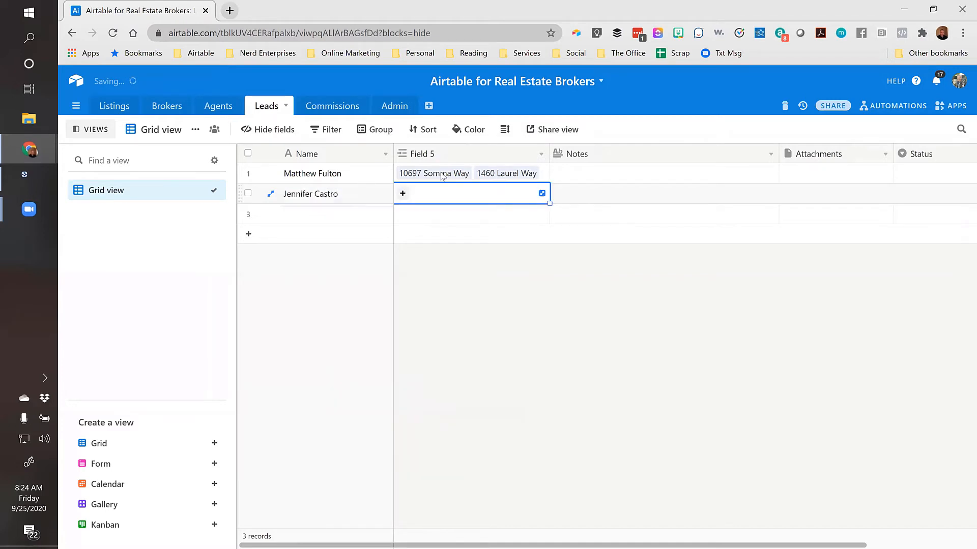
click(402, 194)
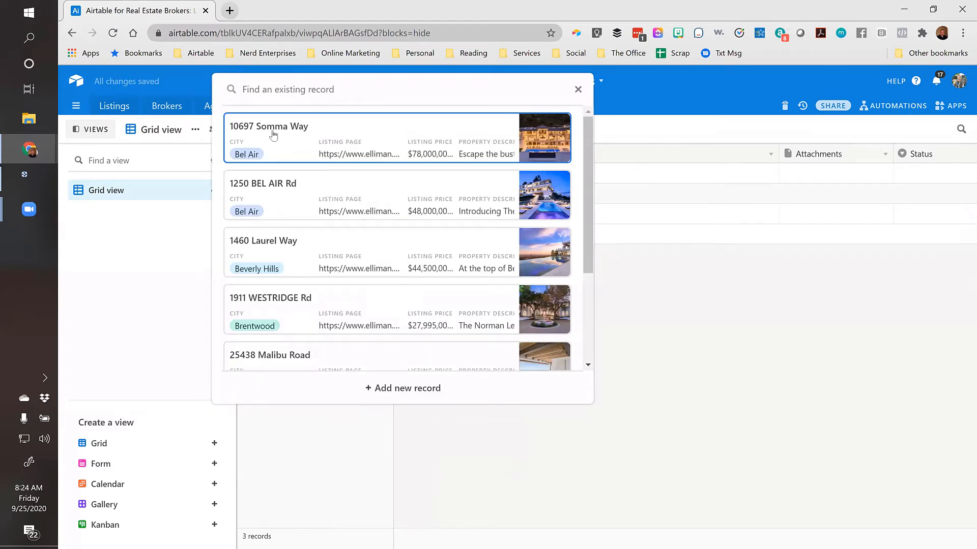
click(274, 135)
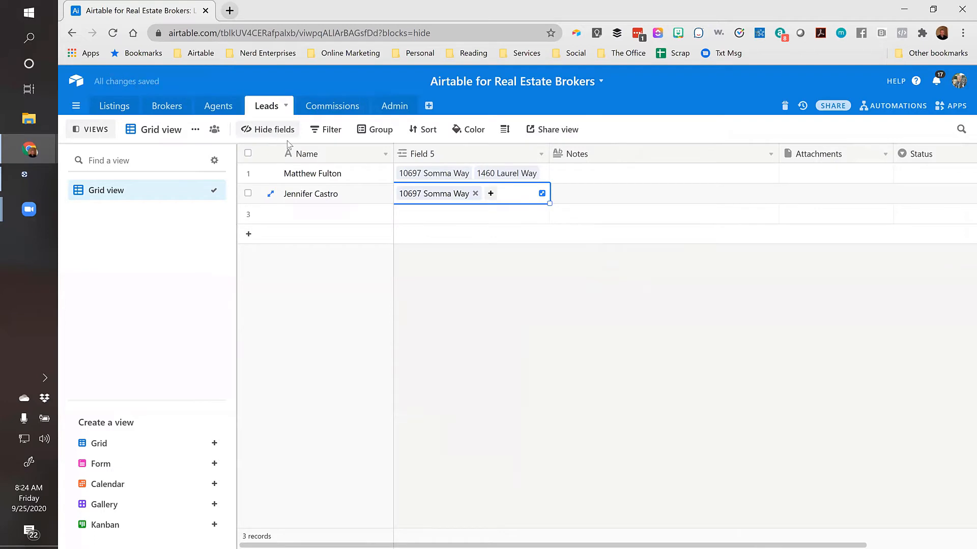
click(109, 109)
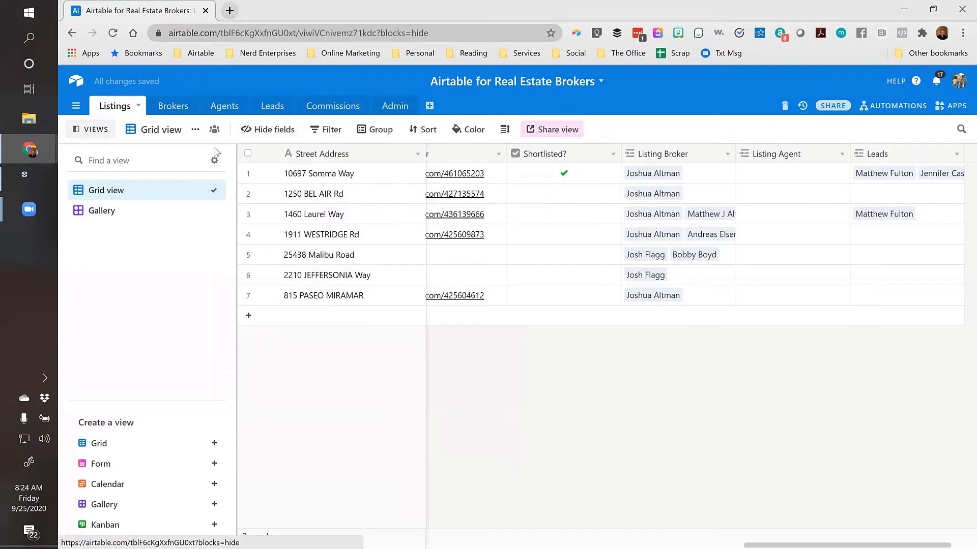
click(359, 176)
key(ctrl+Right)
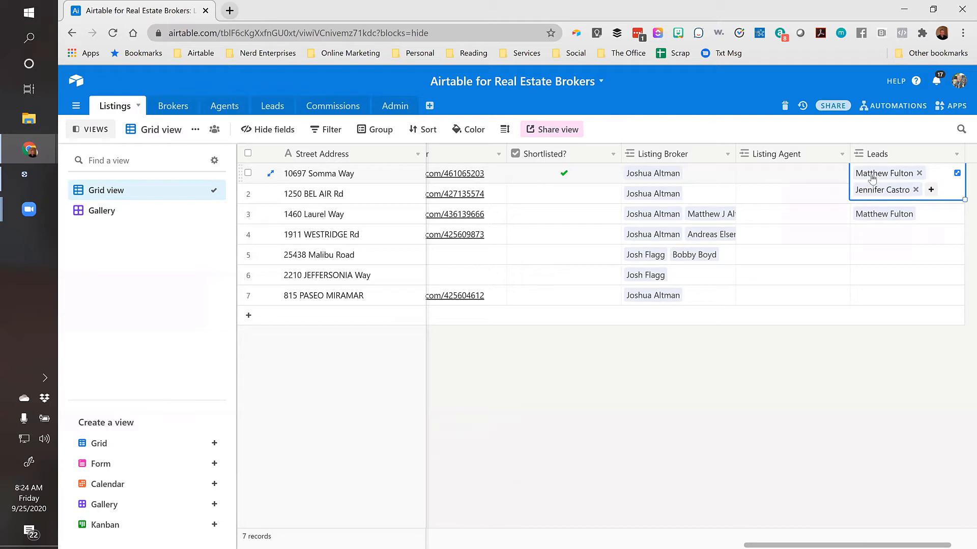
click(872, 190)
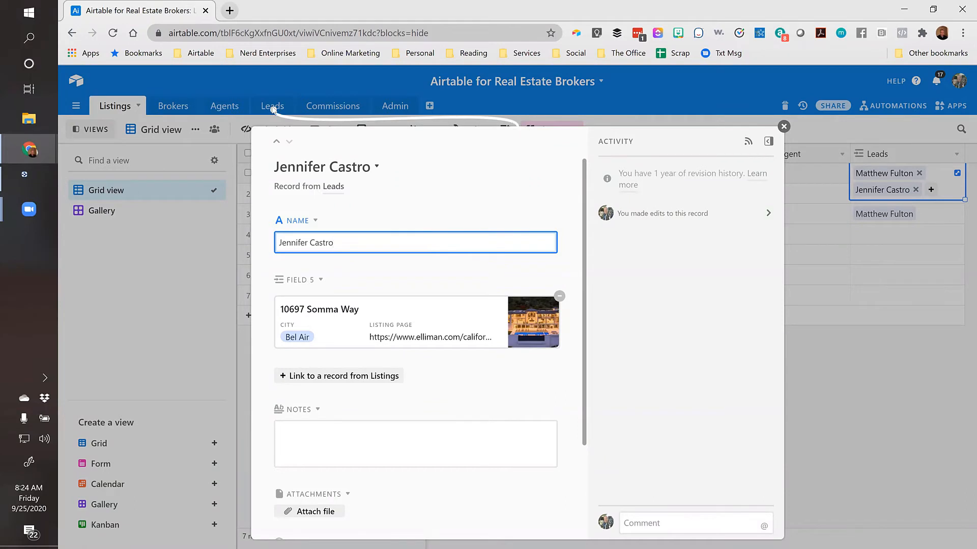
Rename Field 5 to 'Listings Interested In' and close the expanded lead record
scroll(356, 328, down, 3)
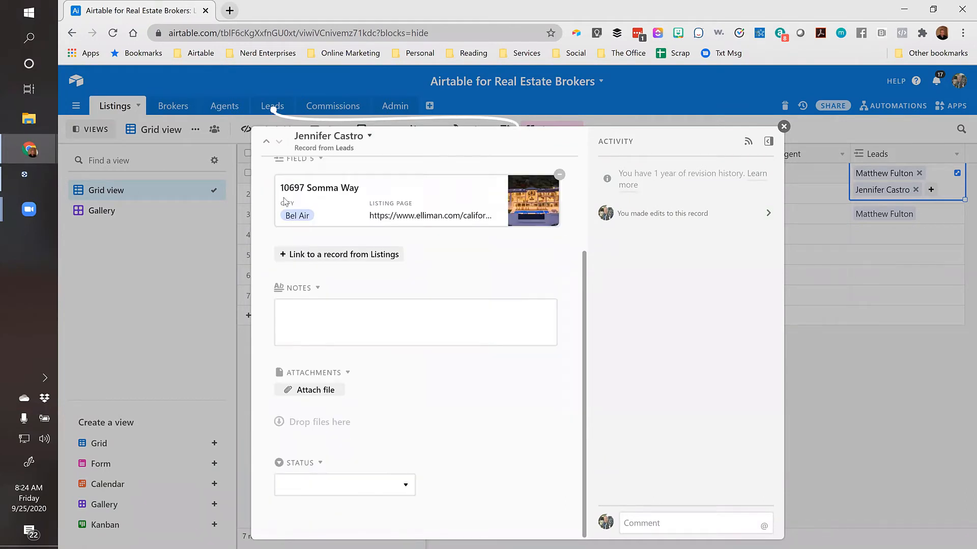
scroll(326, 197, up, 3)
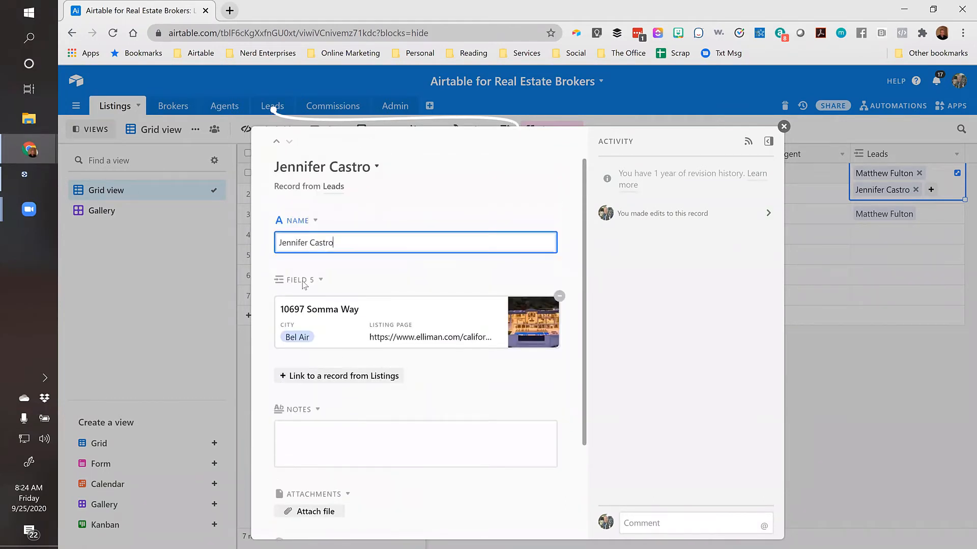
click(304, 281)
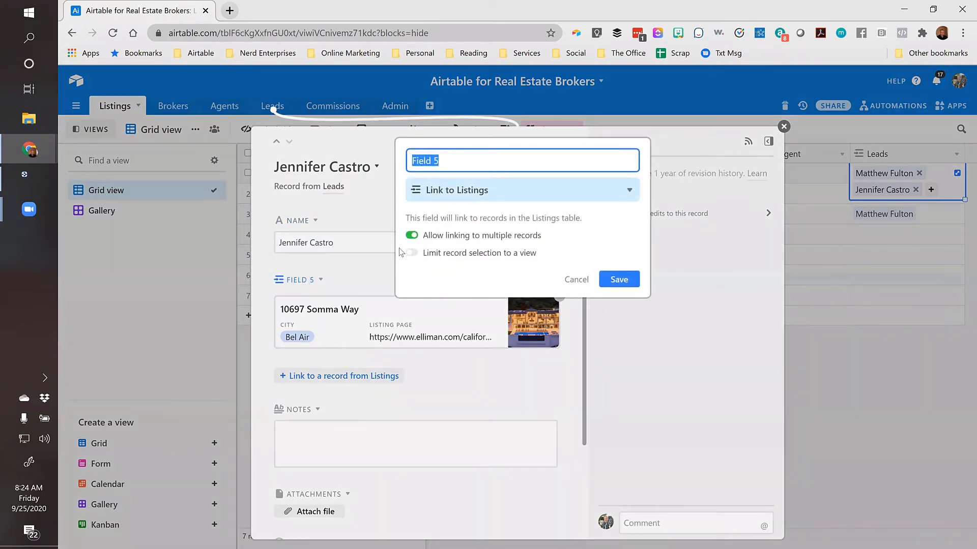
text(Listings Intereste)
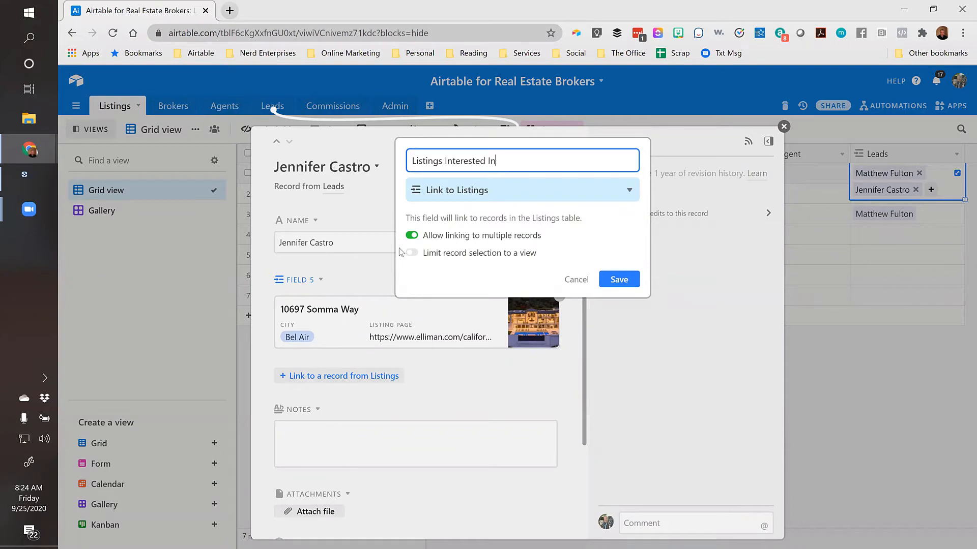
text(d In)
click(620, 283)
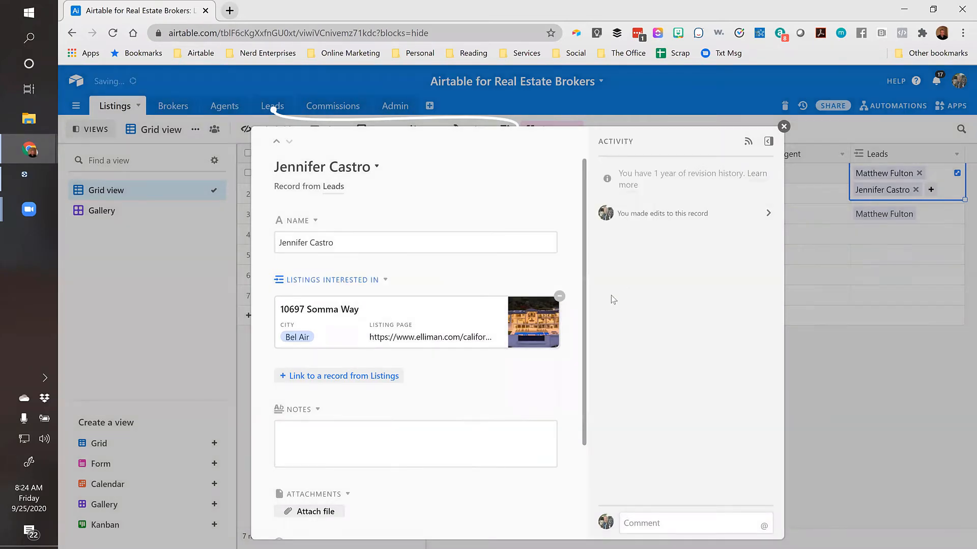
click(784, 127)
click(388, 175)
key(Right)
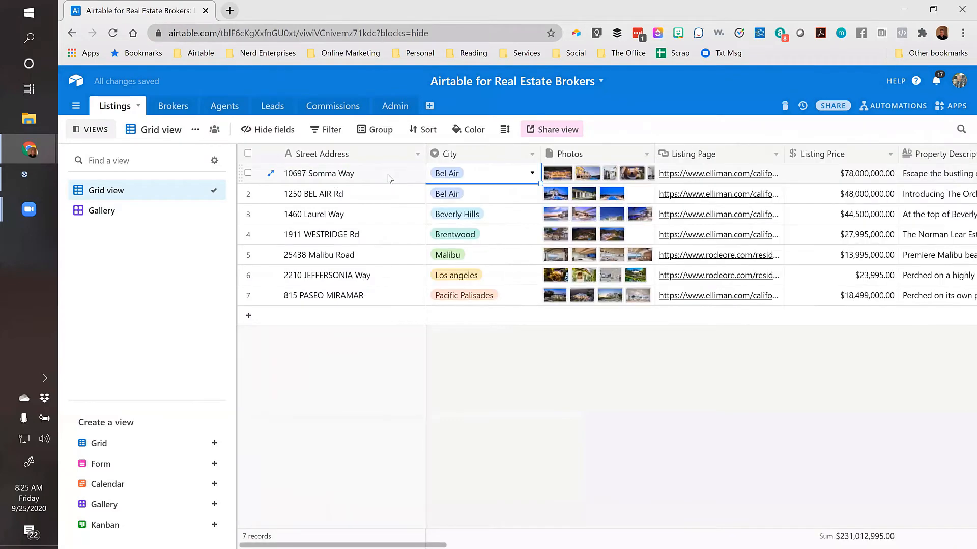
click(388, 177)
key(Right)
key(Right)
key(Left)
key(Left)
key(Right)
key(Right)
key(Right)
key(Right)
key(Right)
key(Right)
key(Right)
key(Right)
key(Right)
key(Right)
key(Right)
key(Right)
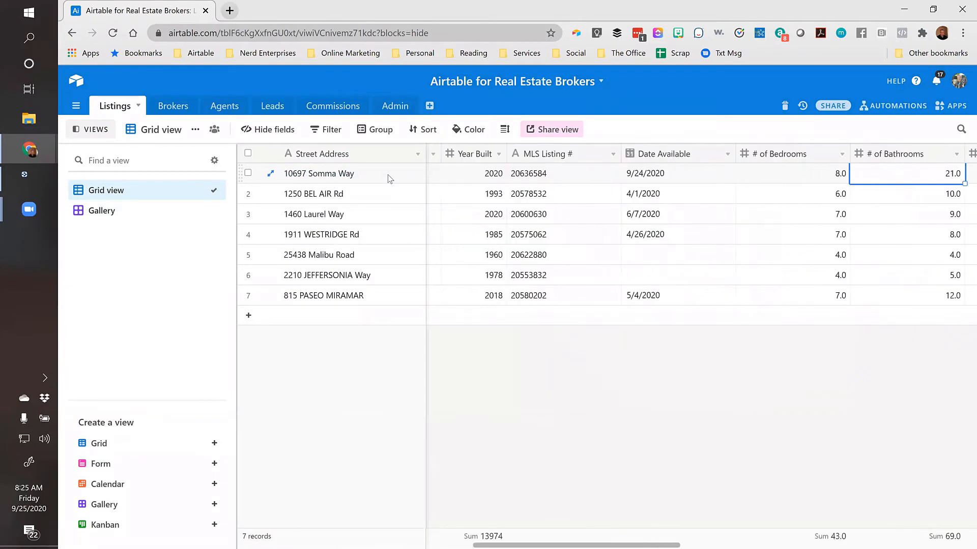
key(Left)
key(Left)
key(Left)
key(Left)
key(Left)
key(Left)
key(Left)
key(Left)
key(Left)
key(Left)
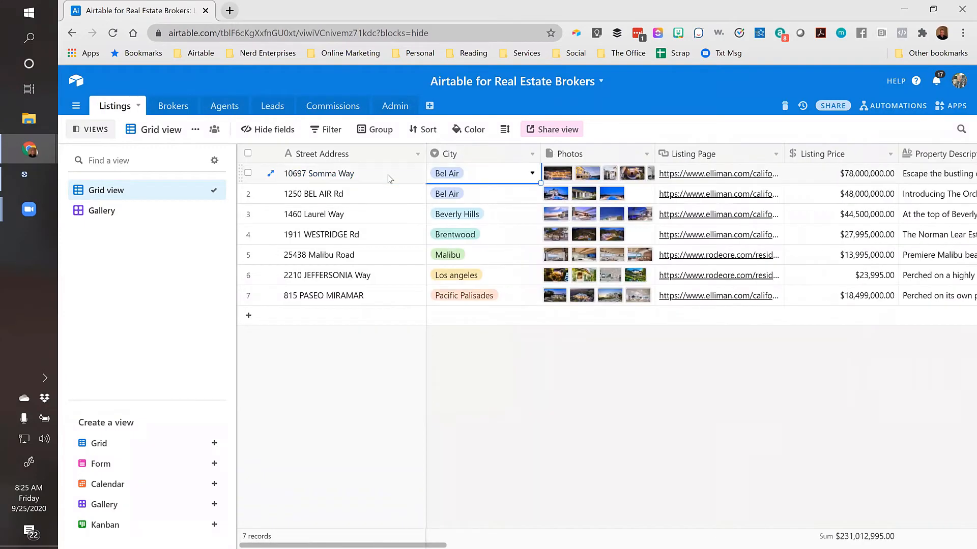
key(Left)
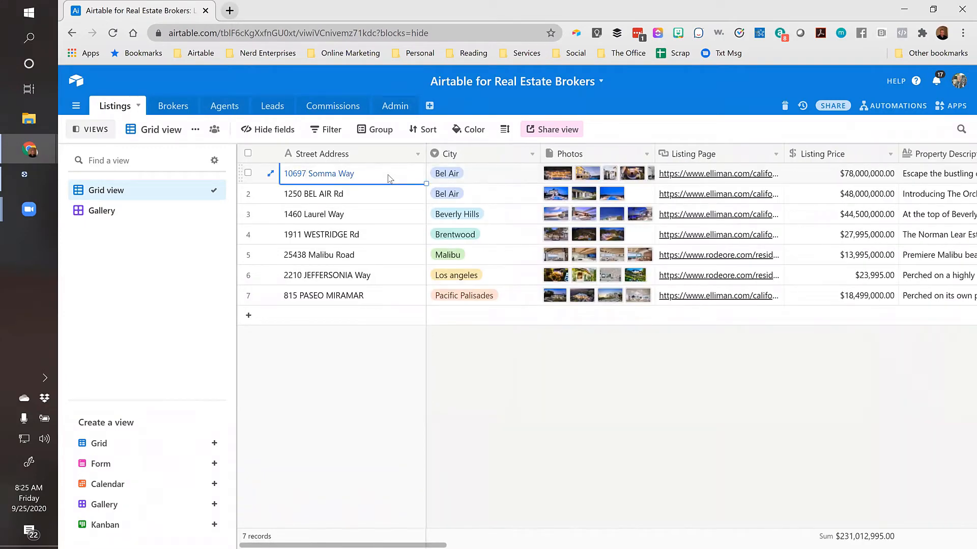
key(ctrl+Right)
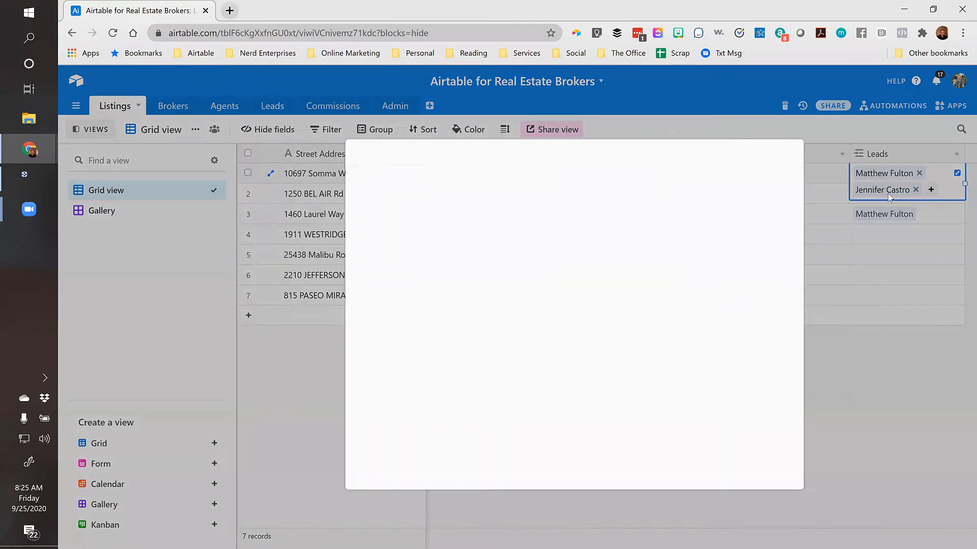
click(888, 193)
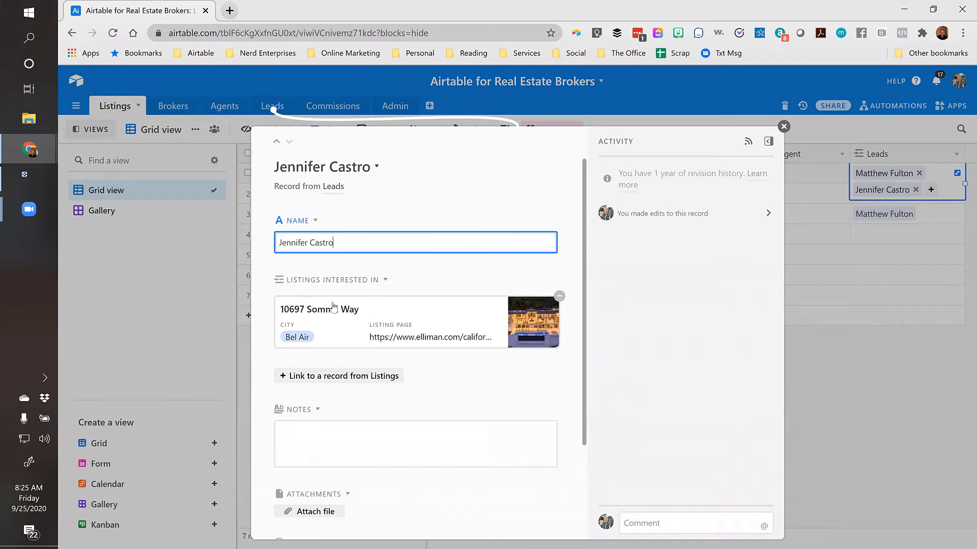
scroll(412, 291, down, 3)
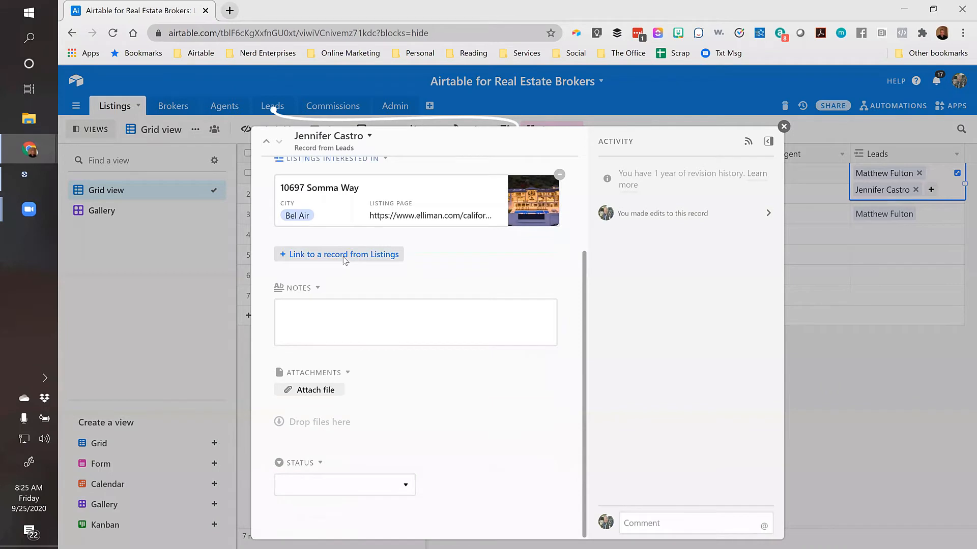
click(344, 260)
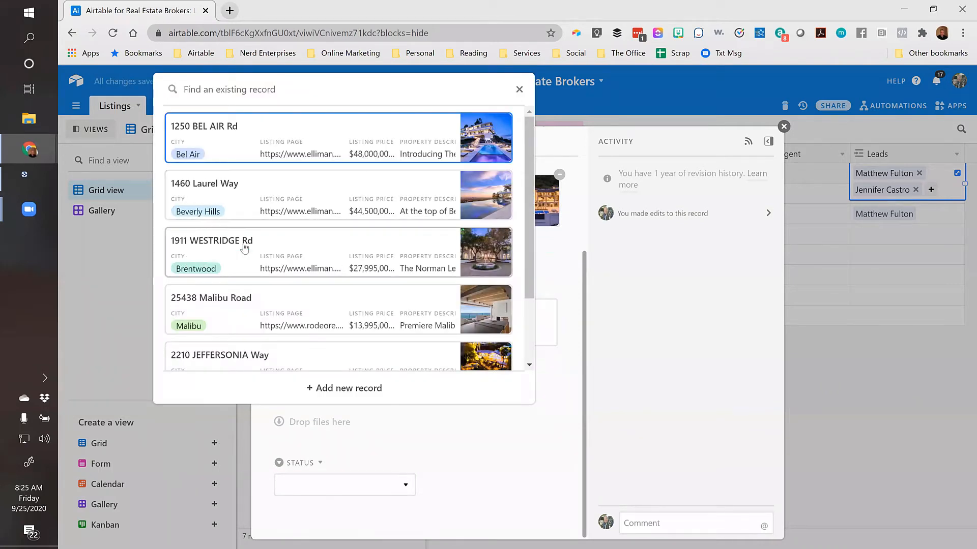
click(225, 250)
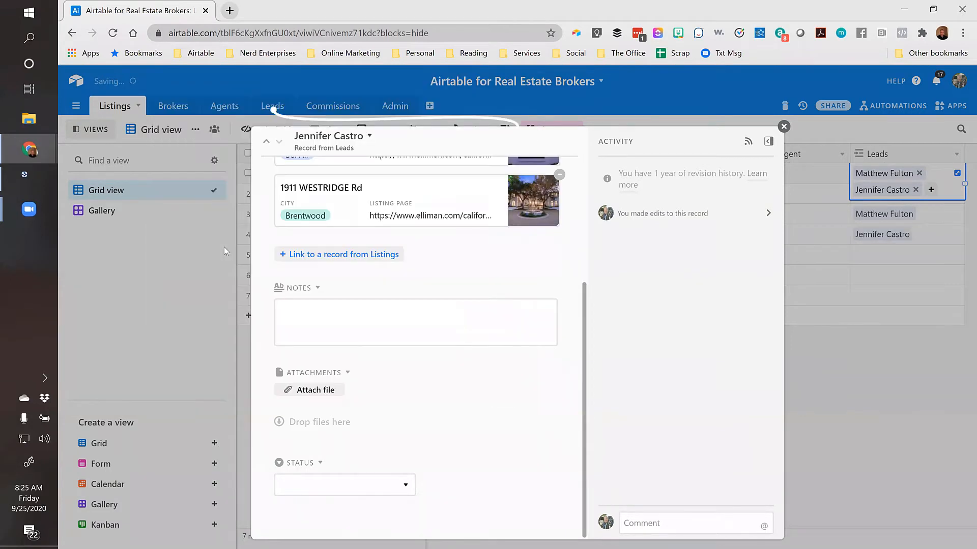
scroll(316, 258, up, 3)
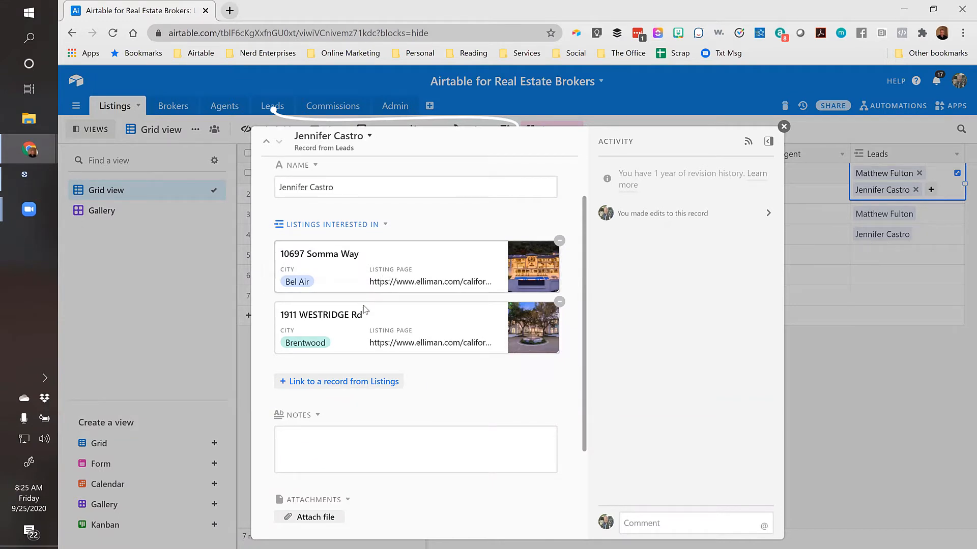
scroll(364, 349, down, 3)
scroll(367, 349, up, 1)
scroll(366, 349, up, 3)
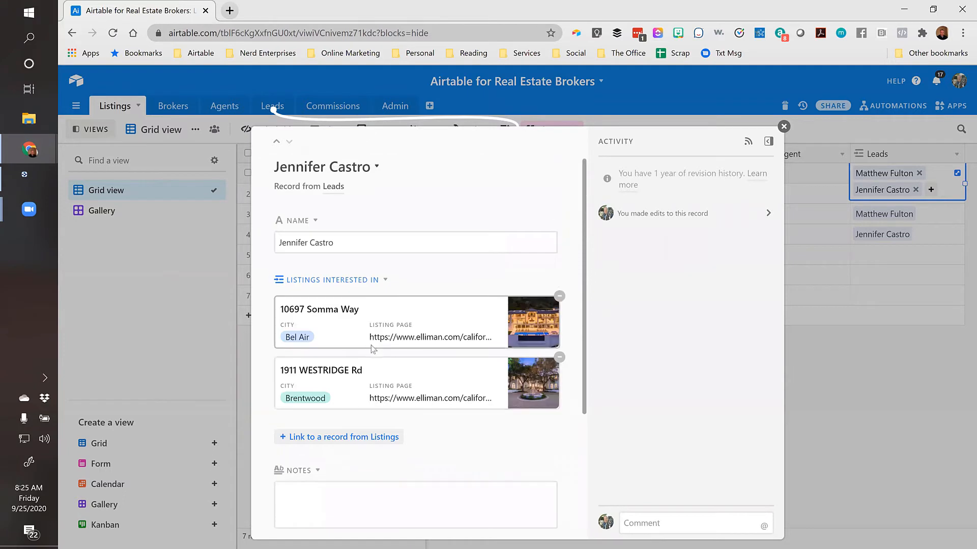
click(783, 126)
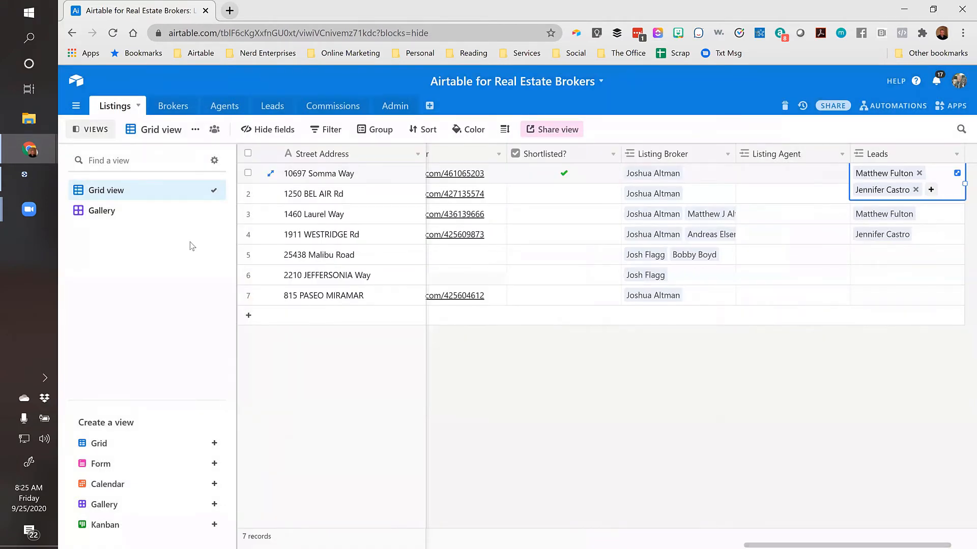
Review both leads and their linked listings, switching between Leads and Listings and ending on Leads
click(339, 179)
key(Right)
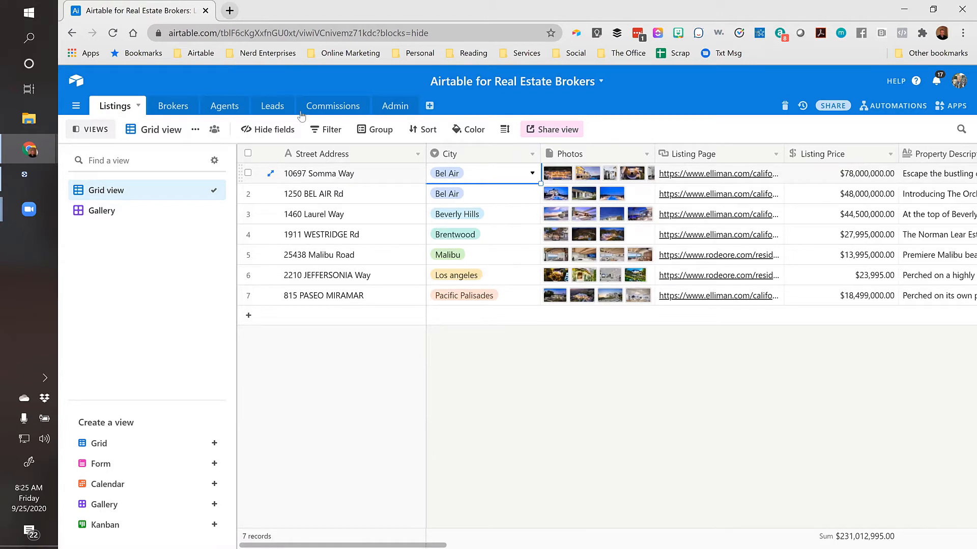
click(266, 109)
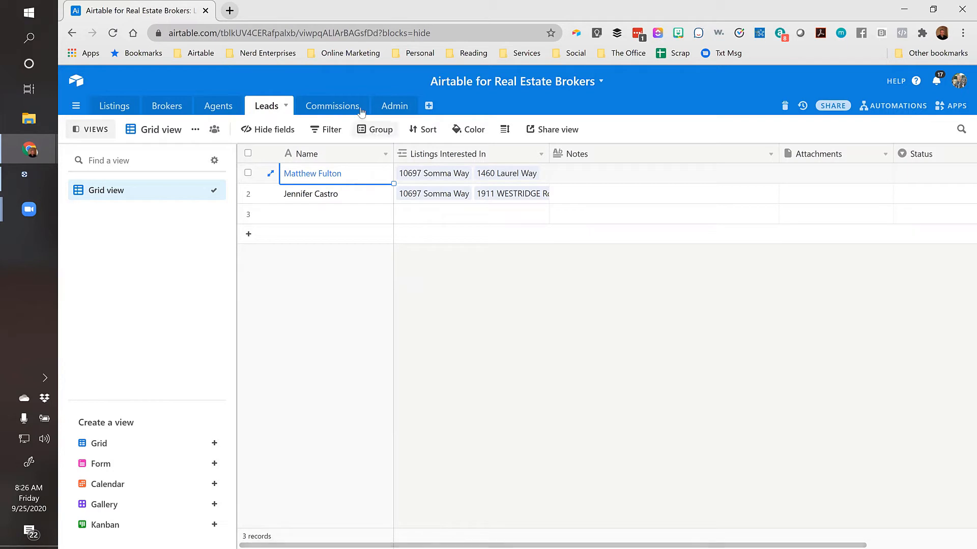
click(122, 108)
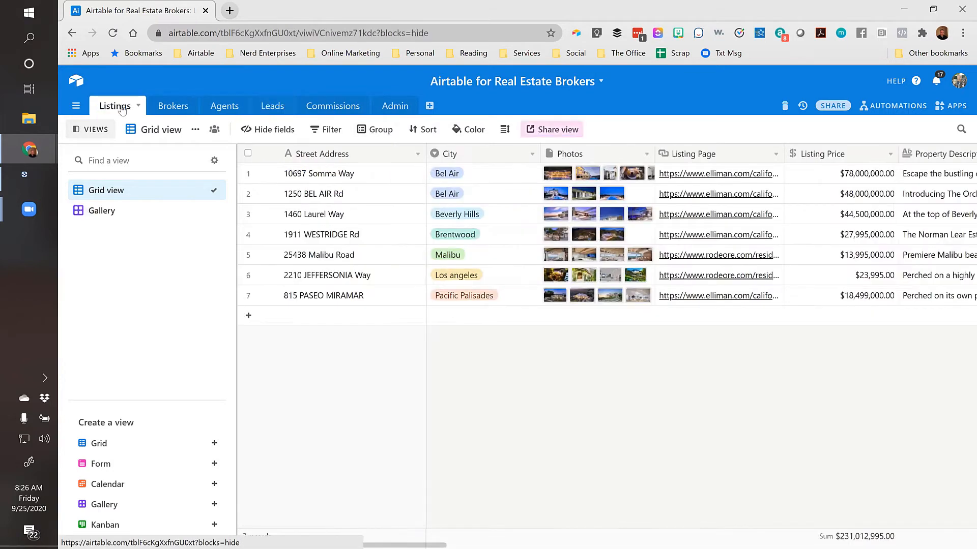
click(279, 108)
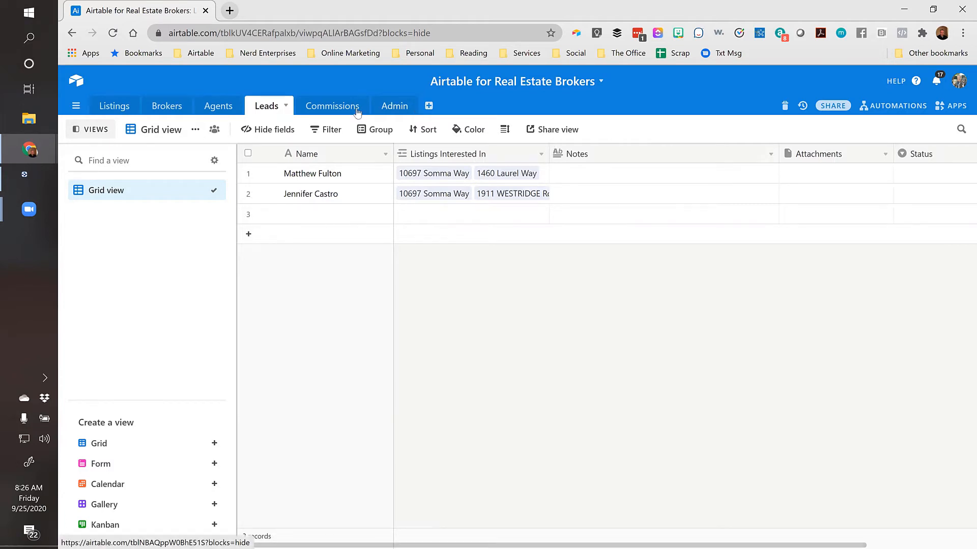
Browse the Leads Attachments field's type options and cancel without changing anything
click(626, 175)
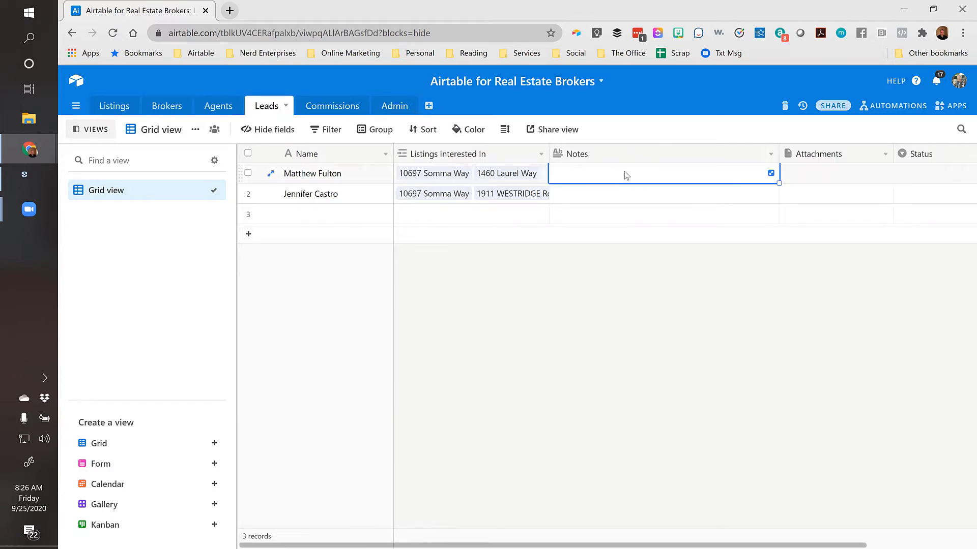
key(Tab)
key(Tab)
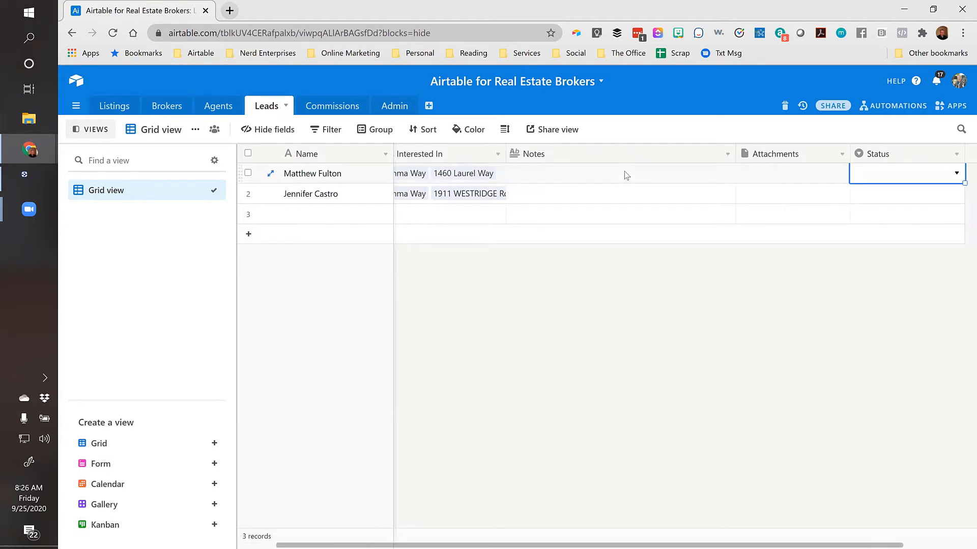
right_click(870, 157)
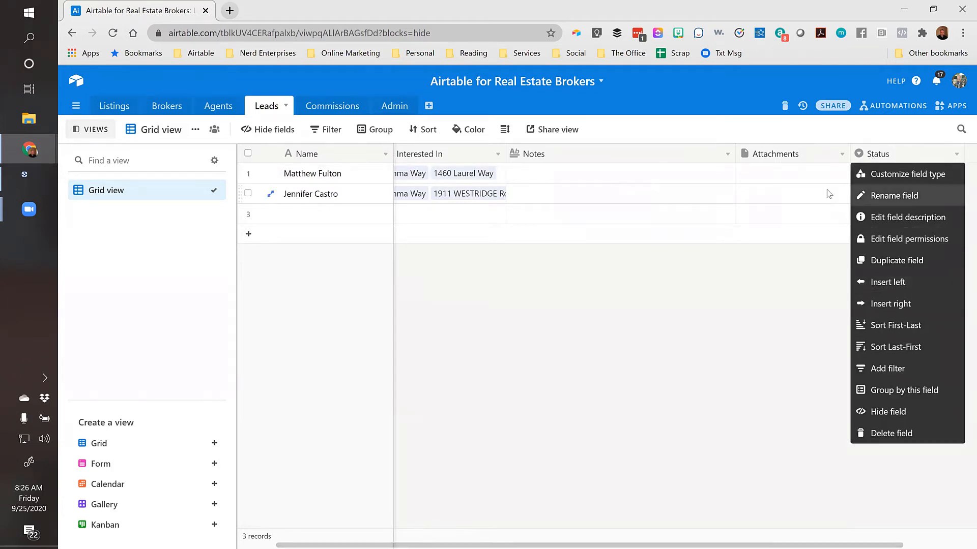
click(796, 154)
double_click(796, 155)
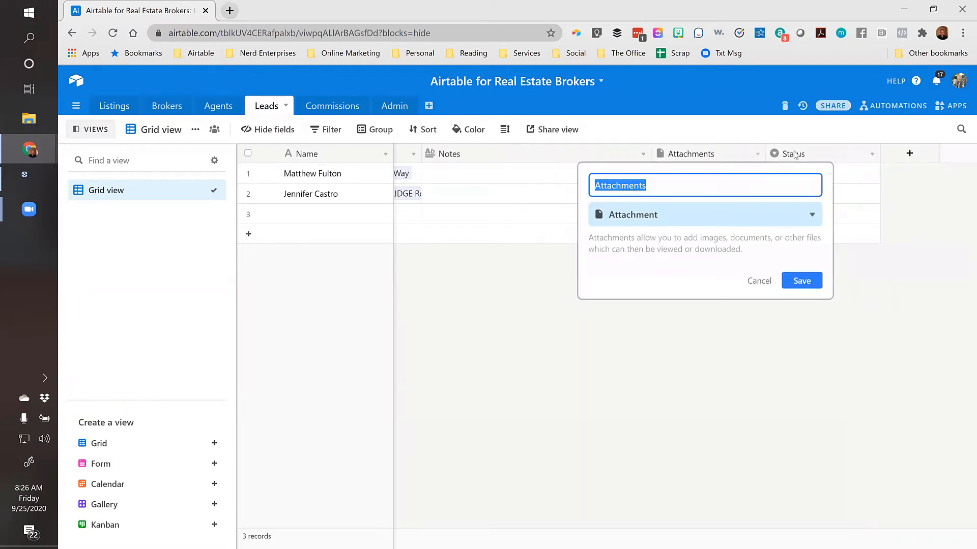
click(712, 214)
scroll(659, 394, down, 8)
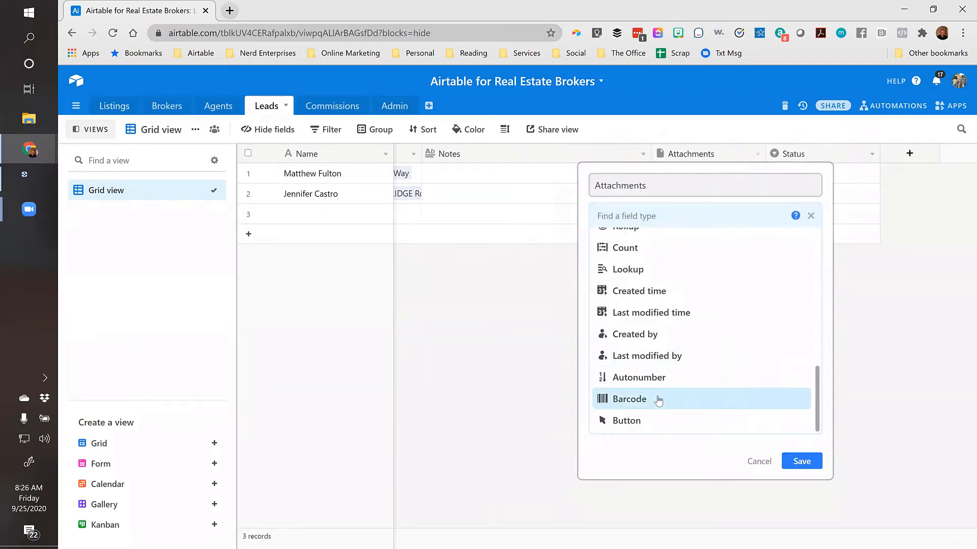
scroll(636, 305, up, 3)
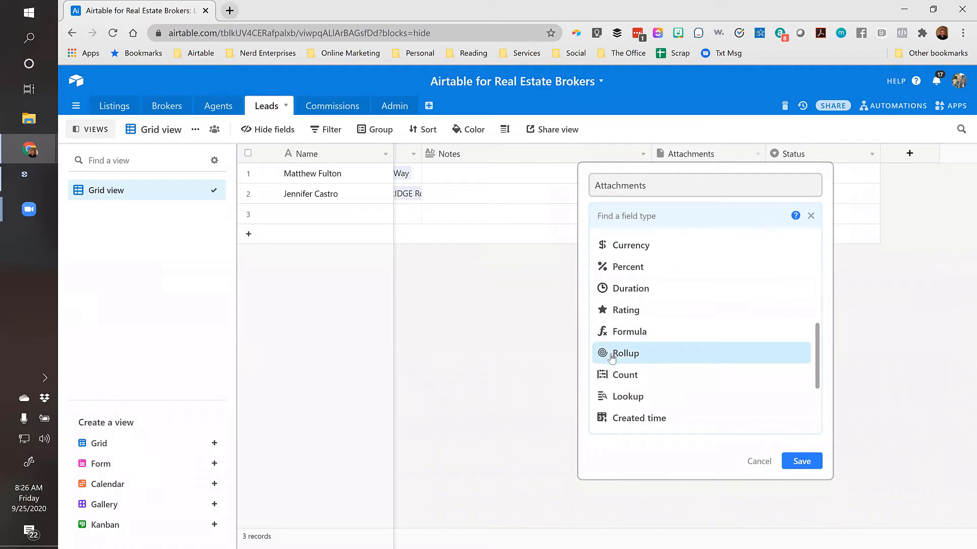
scroll(636, 305, up, 5)
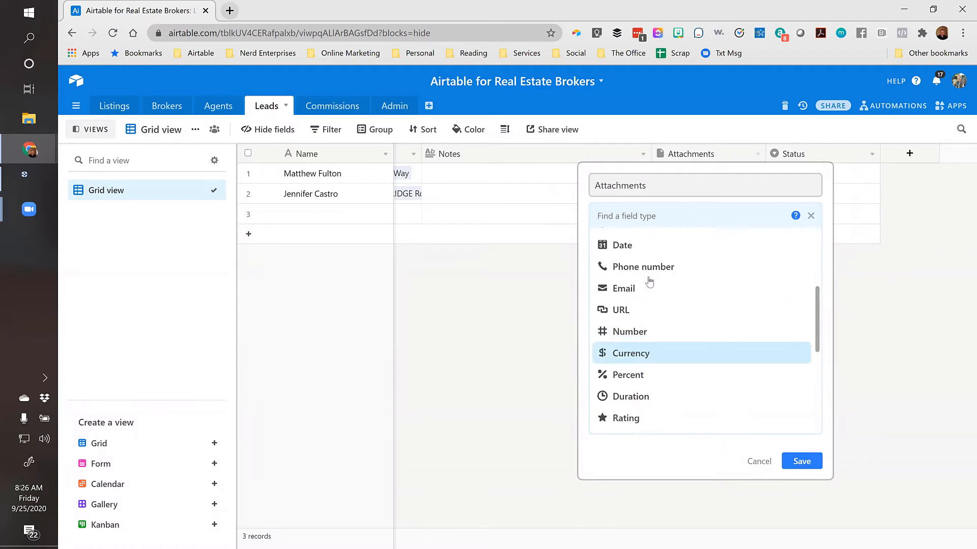
click(497, 180)
Step between the first lead's name and Notes cells, then return to the Listings table
click(497, 179)
key(Left)
key(Left)
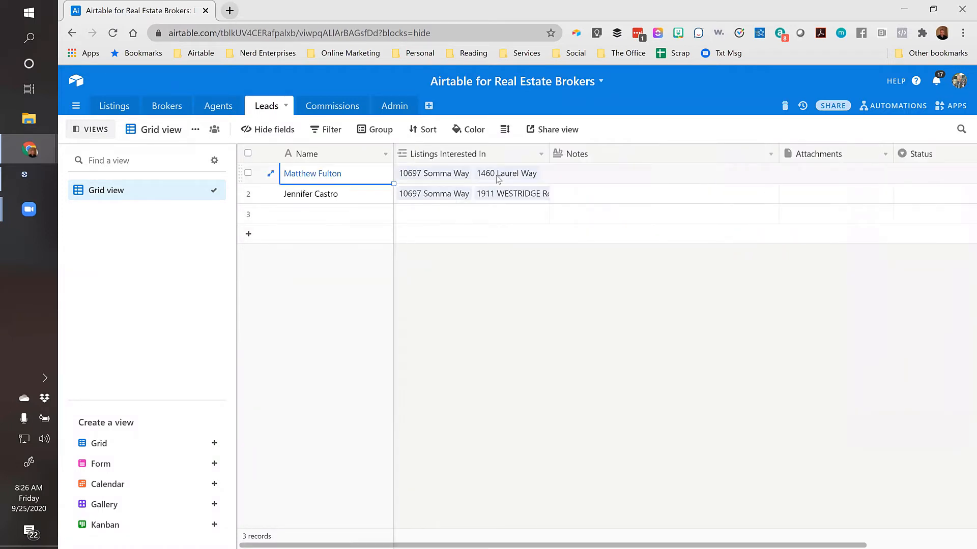
key(Right)
key(Right)
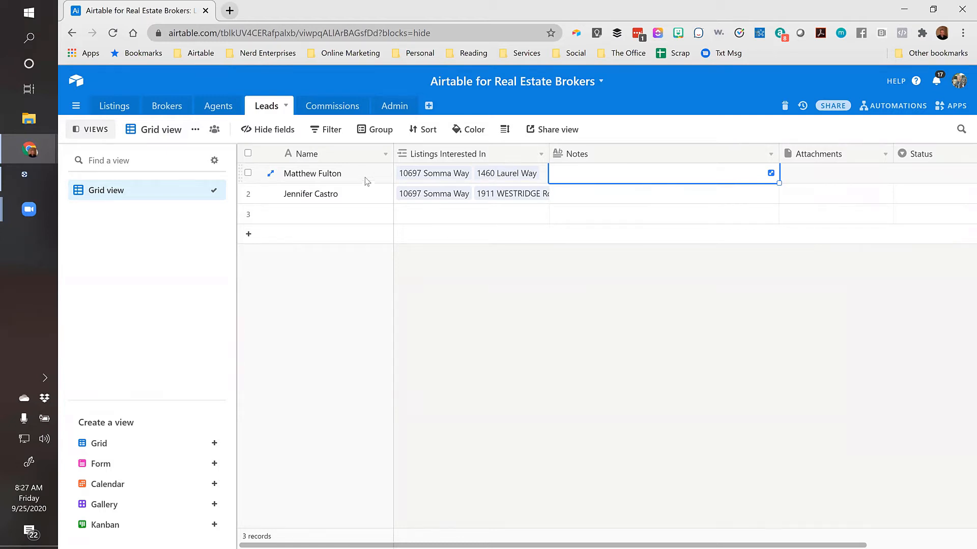
key(Left)
key(Left)
key(Right)
key(Right)
key(Left)
key(Left)
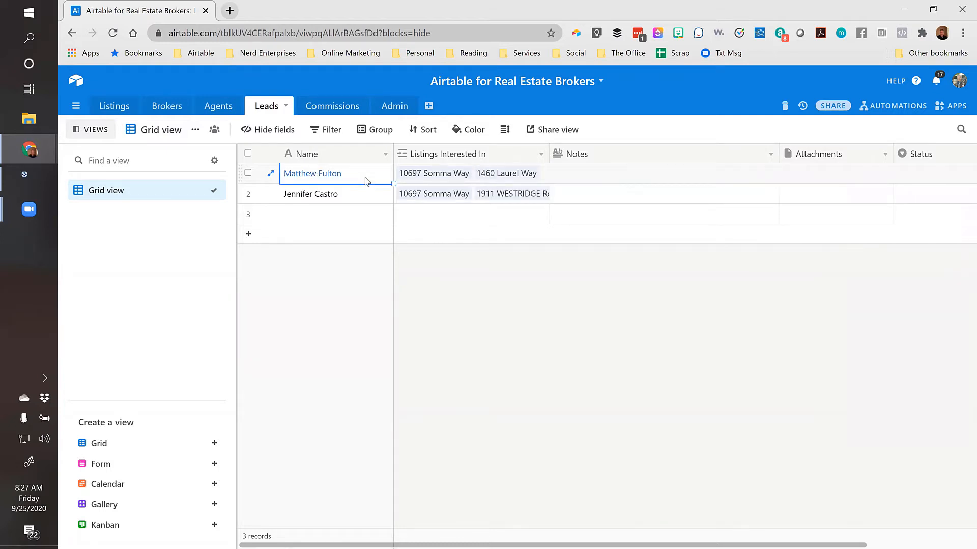
click(125, 109)
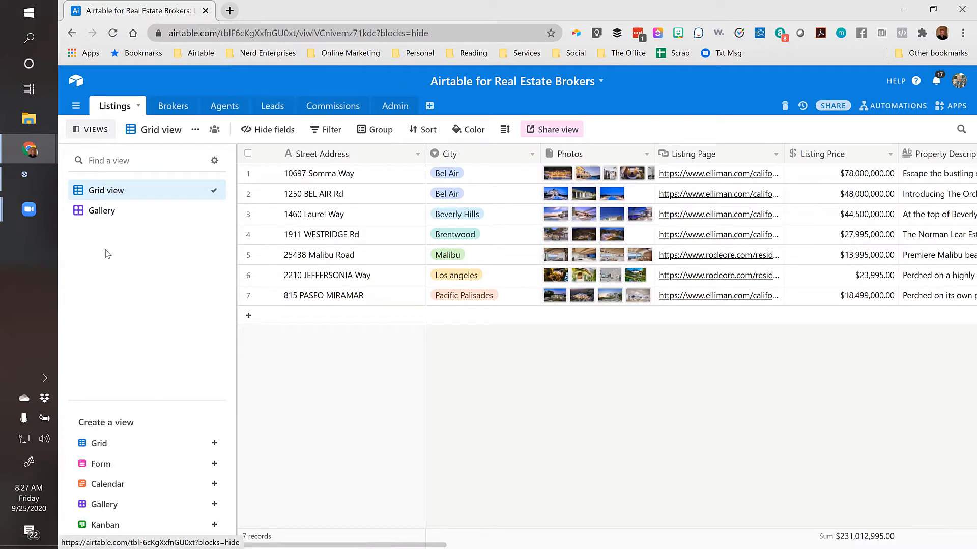
Toggle the Views sidebar off and on, then rename 'Grid view' to 'All Listings'
mouse_move(114, 504)
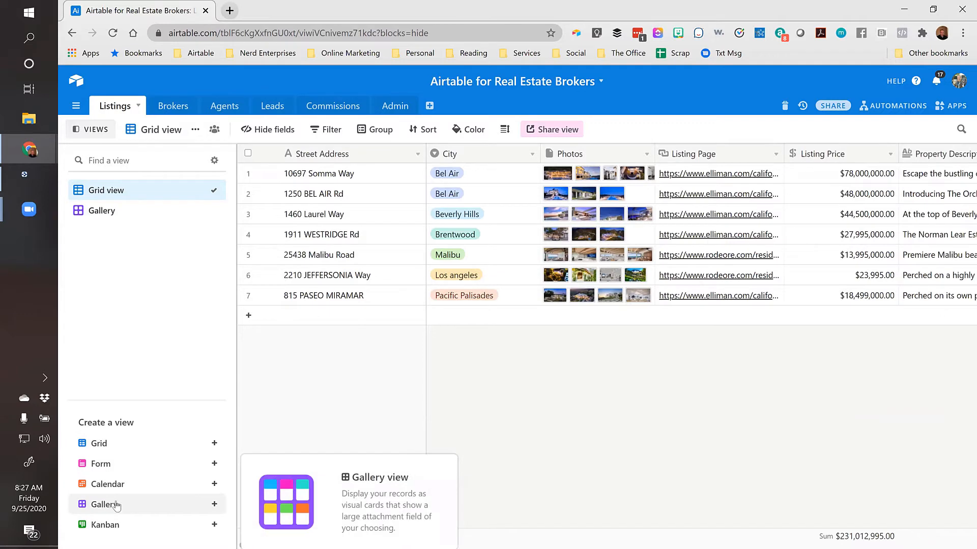
click(81, 130)
click(76, 131)
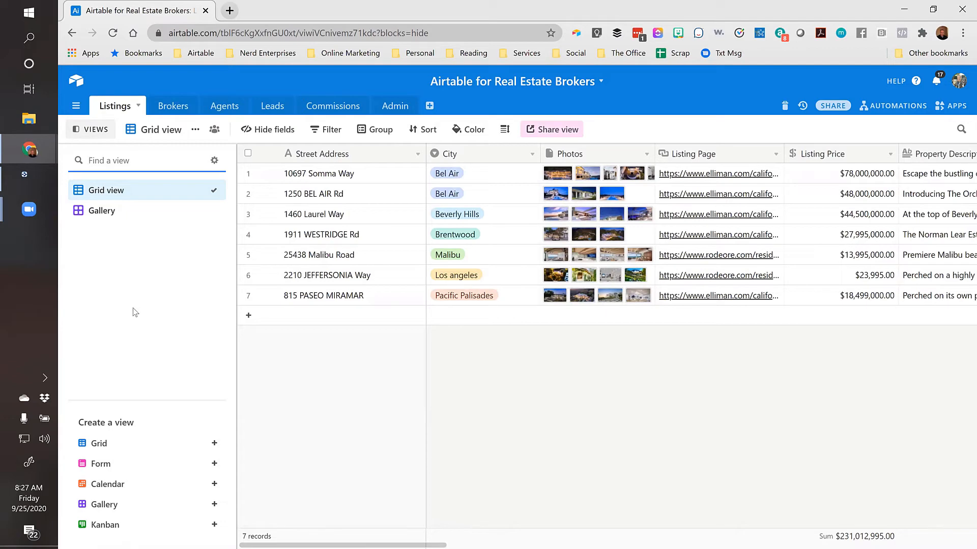
click(83, 130)
click(100, 130)
mouse_move(110, 511)
double_click(158, 129)
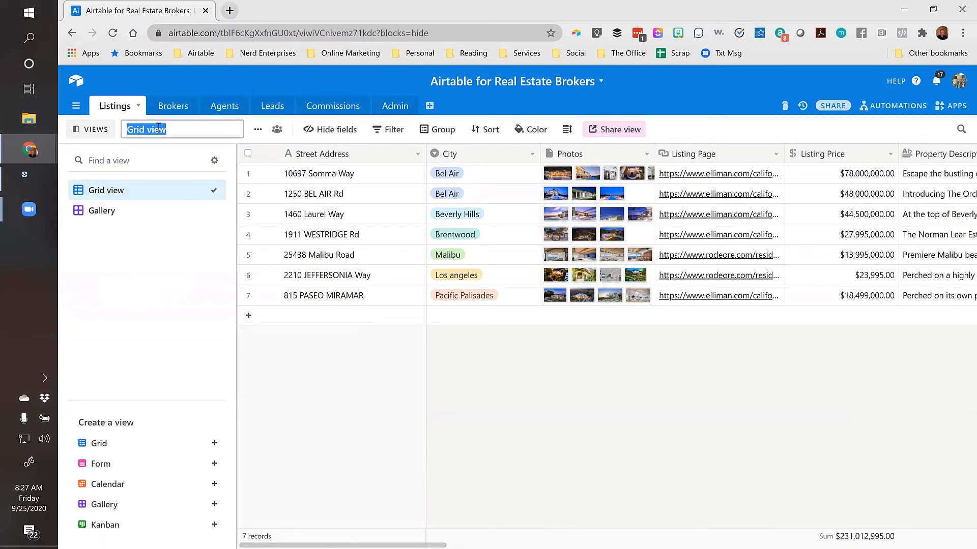
text(All Listings)
key(Return)
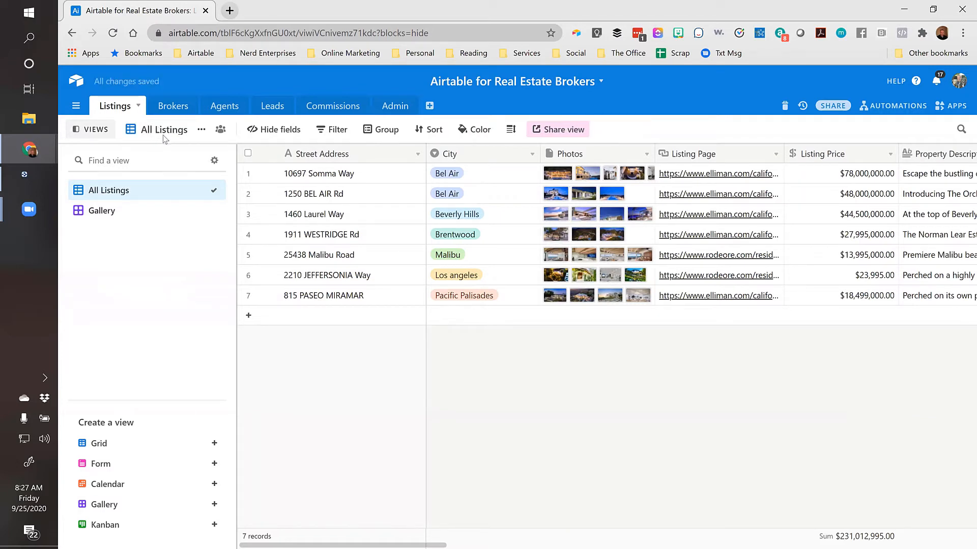
Switch the Listings table to its Gallery view and scroll through the photo cards
click(94, 214)
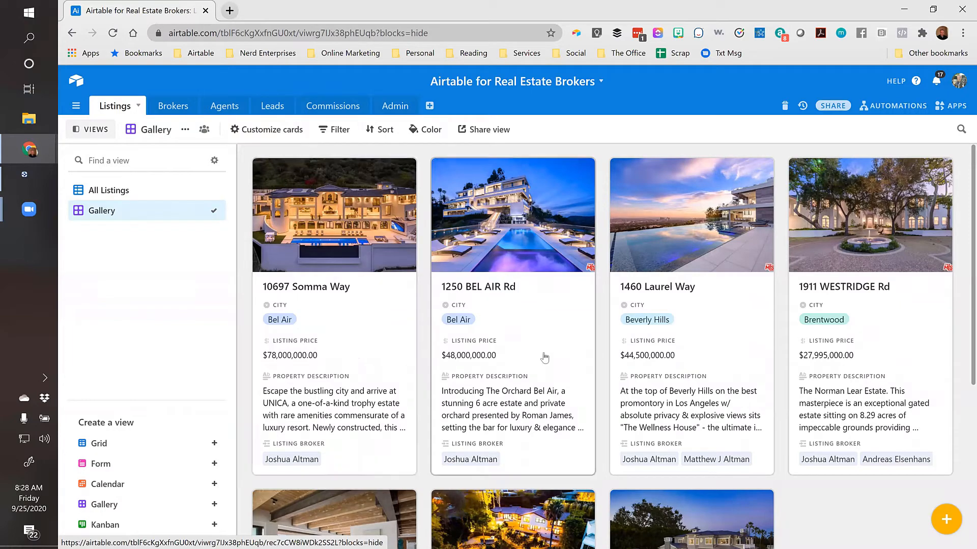
scroll(542, 351, down, 3)
scroll(524, 377, down, 3)
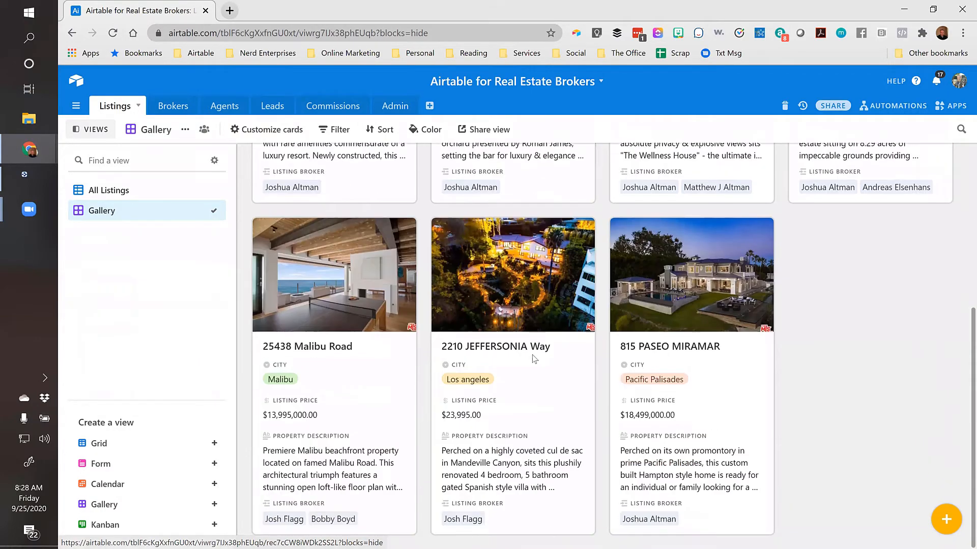
scroll(515, 395, up, 6)
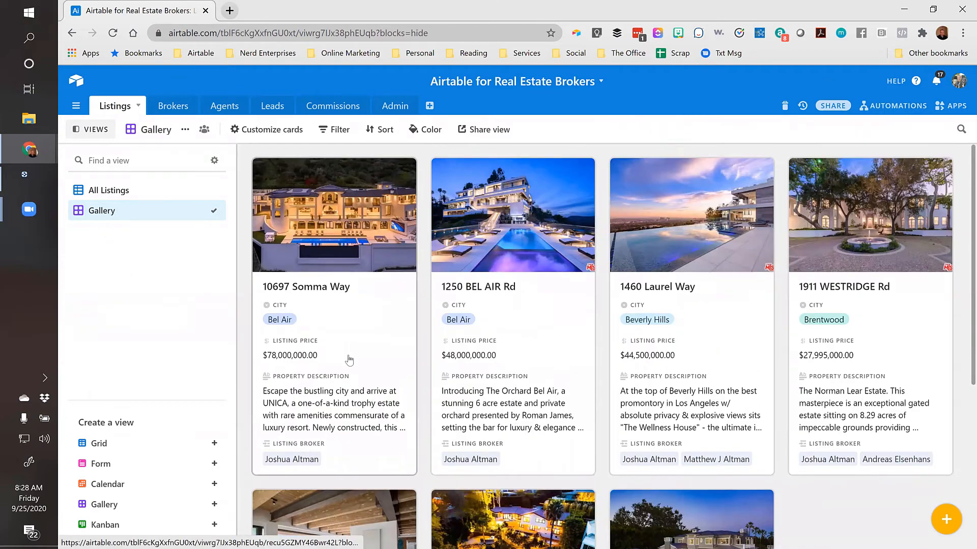
Review which fields the gallery cards display, then close the card options
click(278, 131)
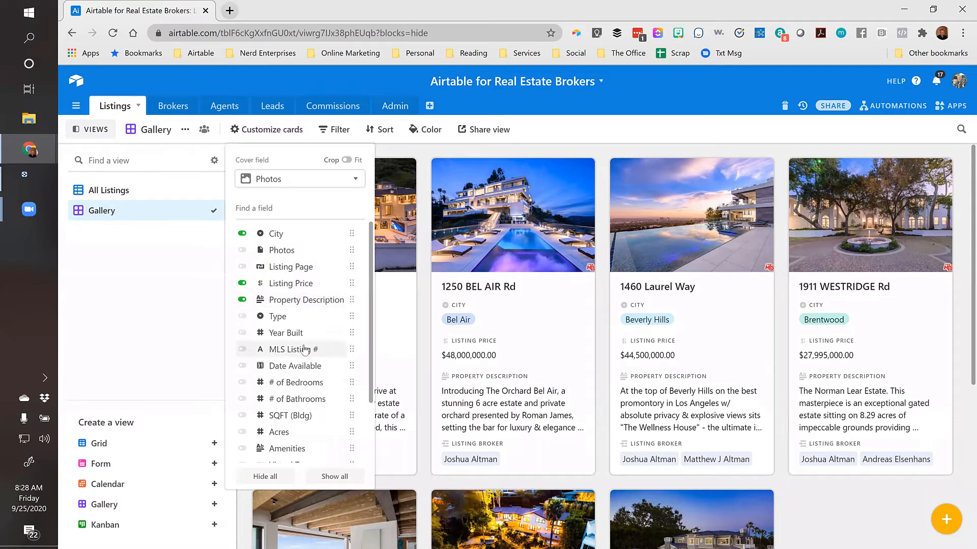
scroll(303, 350, down, 2)
scroll(304, 350, up, 3)
click(621, 131)
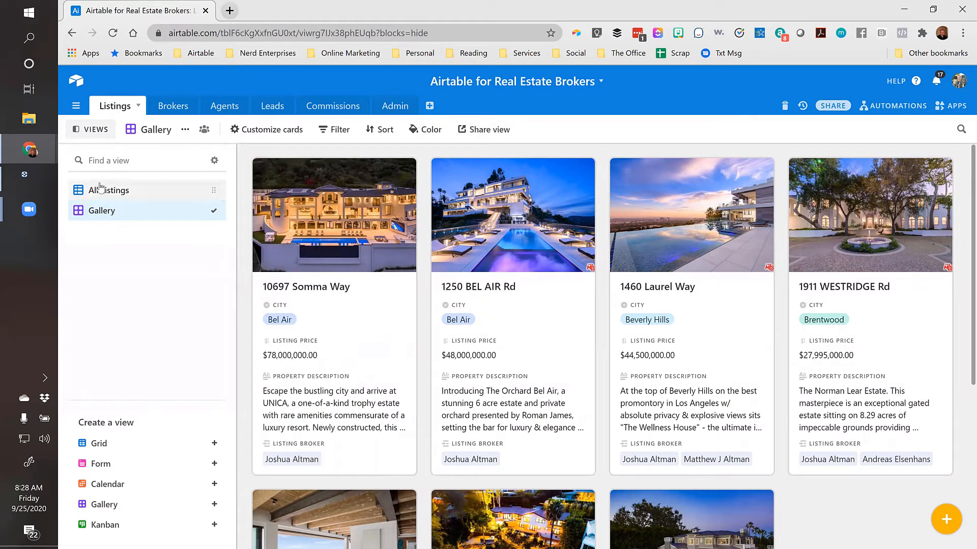
Create a shareable gallery link, select its embed code, then close the embed page and sharing popup
click(484, 132)
click(550, 171)
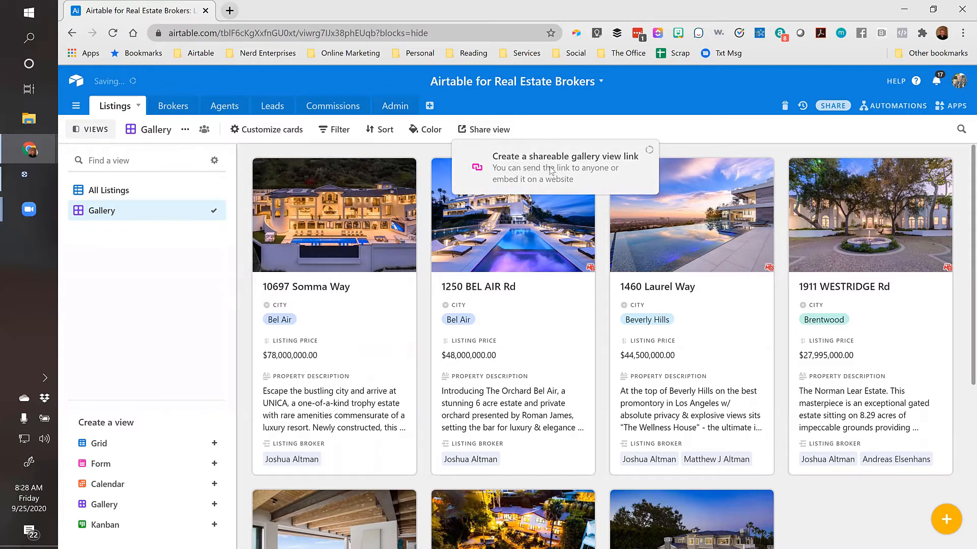
click(524, 333)
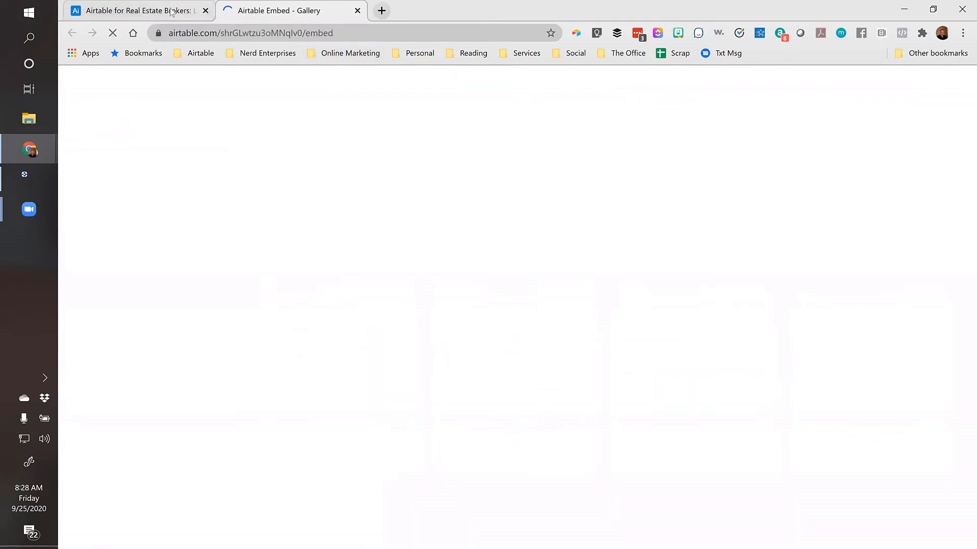
drag(752, 212, 727, 228)
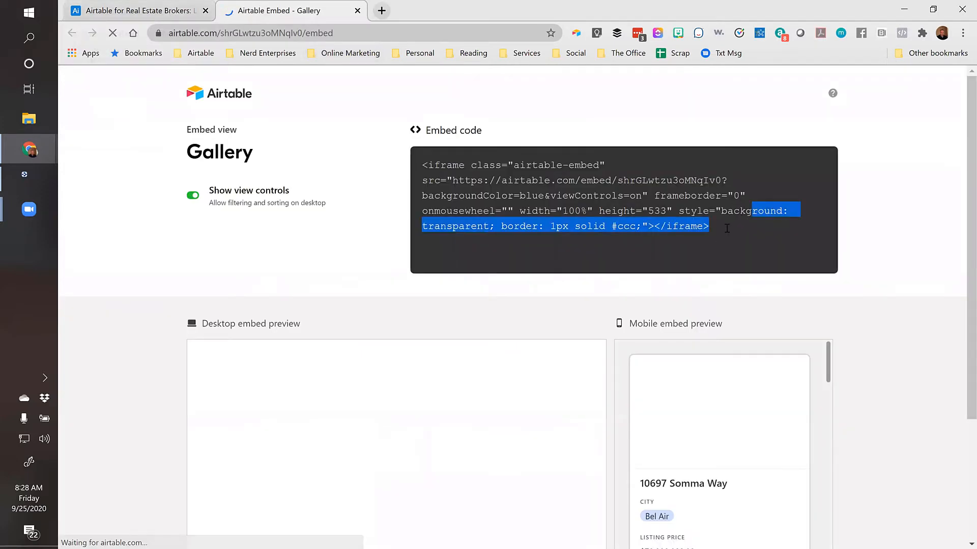
click(727, 229)
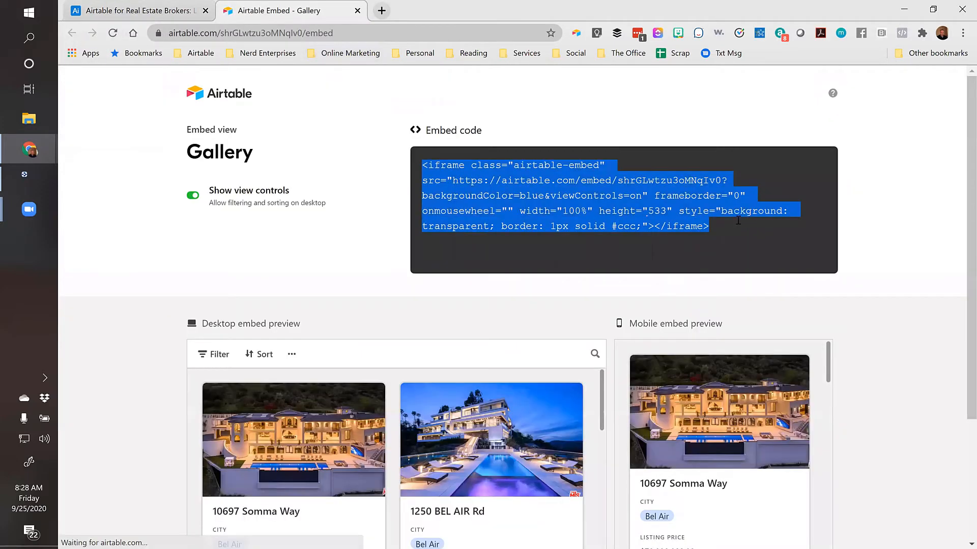
click(357, 10)
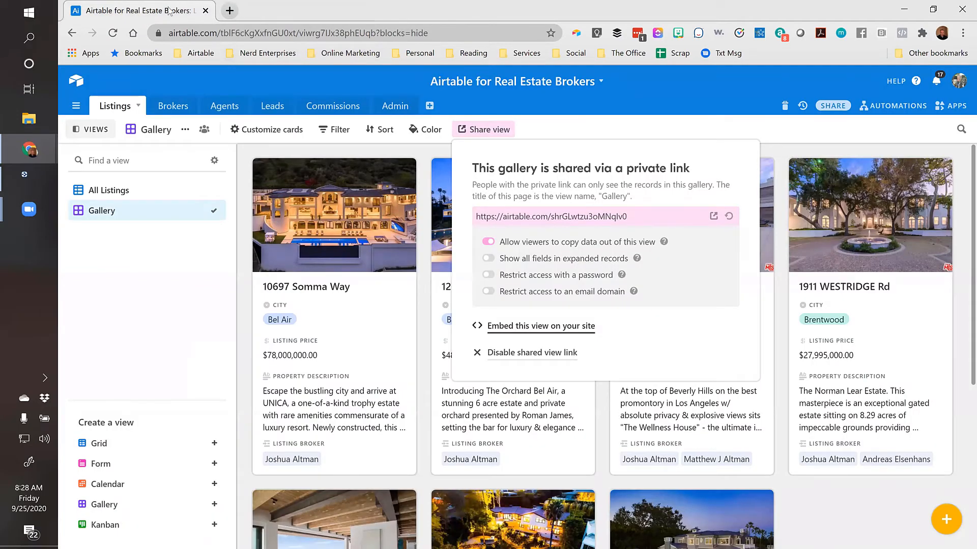
click(710, 96)
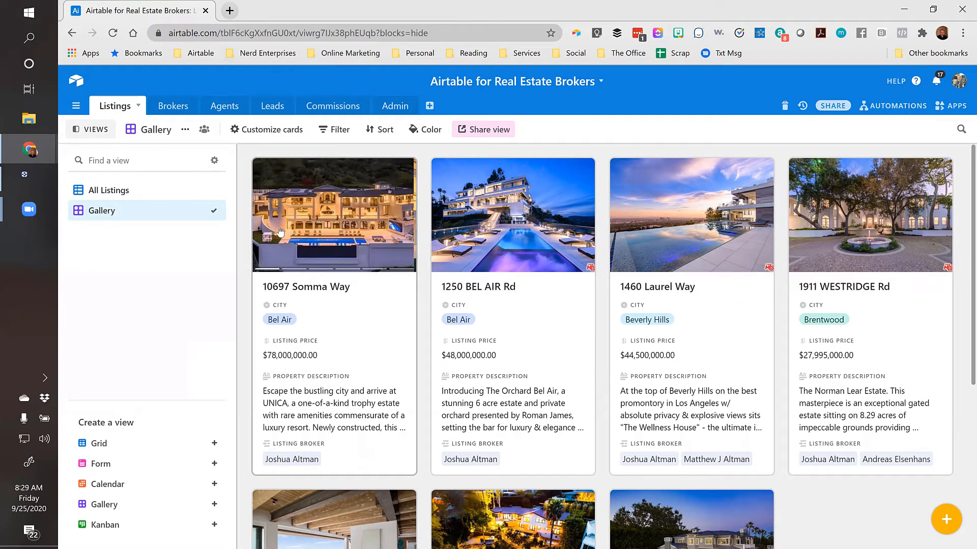
scroll(371, 376, down, 5)
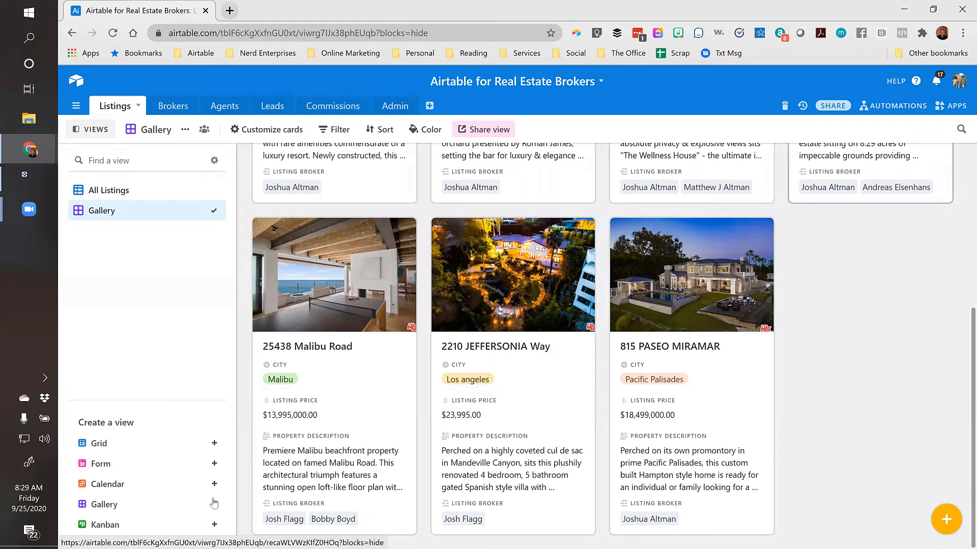
scroll(363, 407, up, 5)
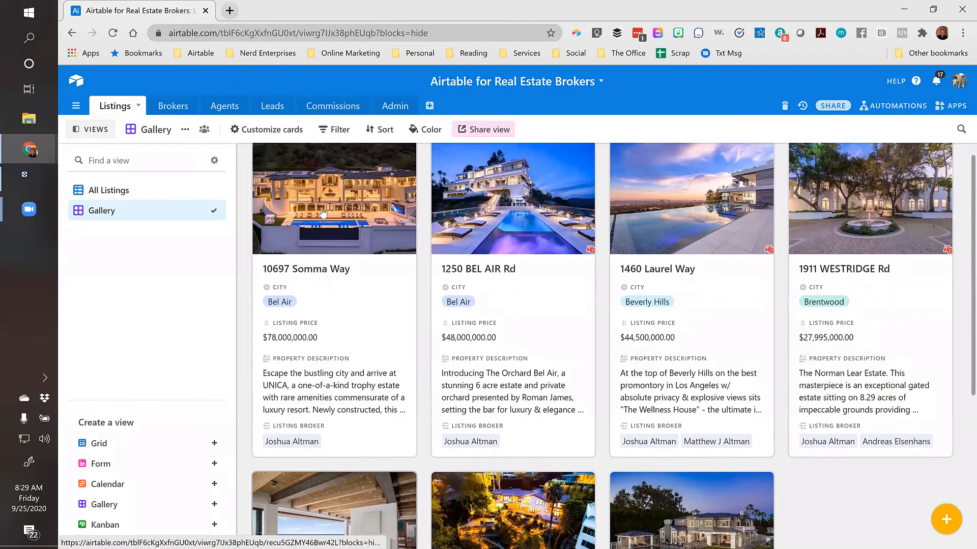
click(319, 277)
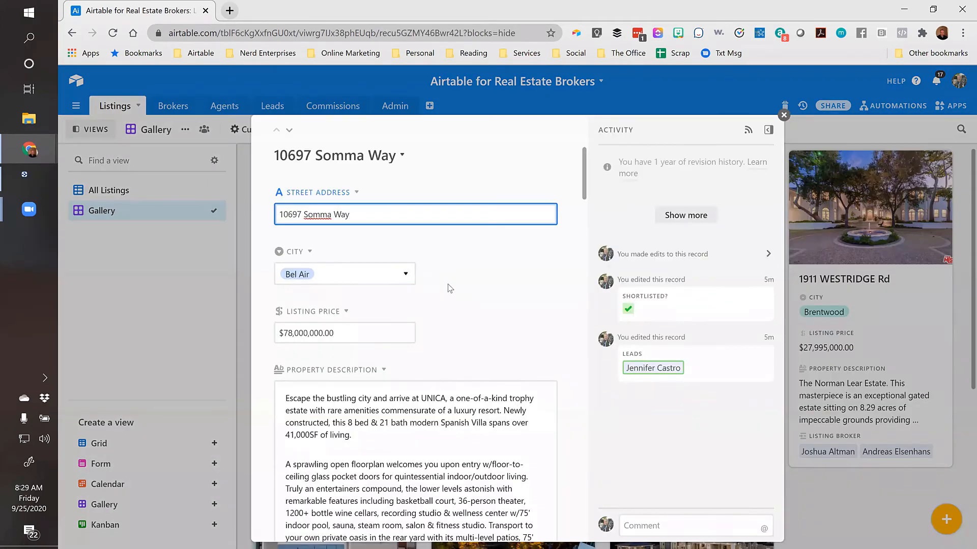
scroll(449, 288, down, 10)
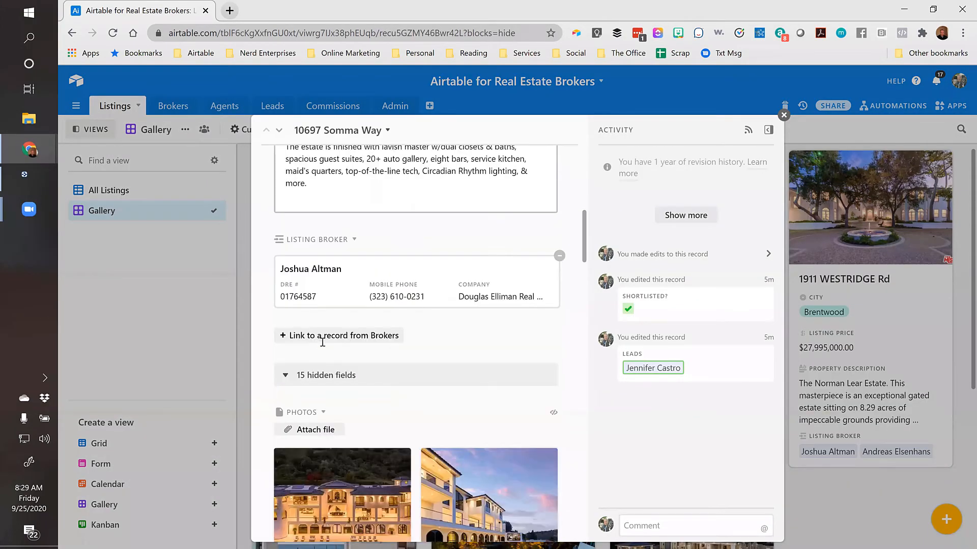
scroll(323, 343, down, 6)
scroll(318, 279, up, 2)
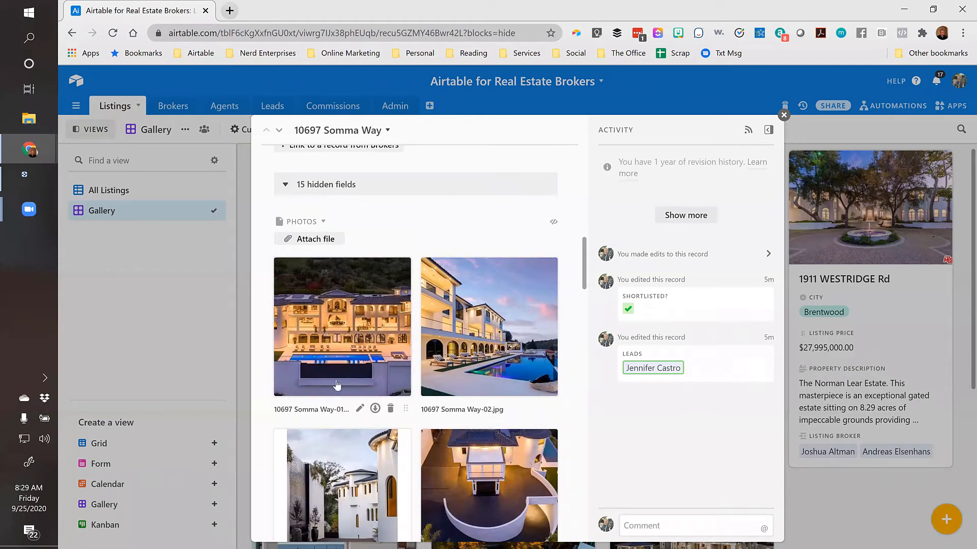
mouse_move(406, 410)
mouse_move(556, 408)
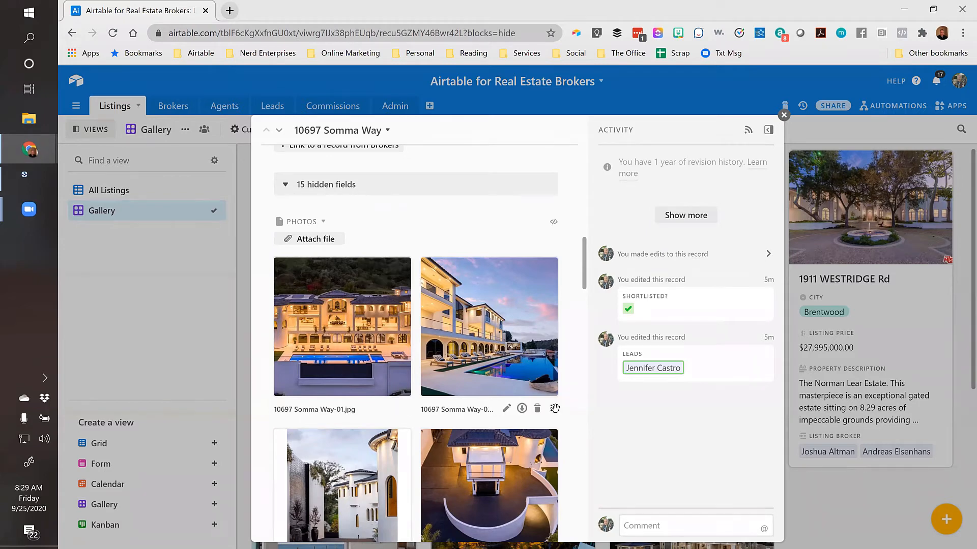
drag(555, 409, 376, 325)
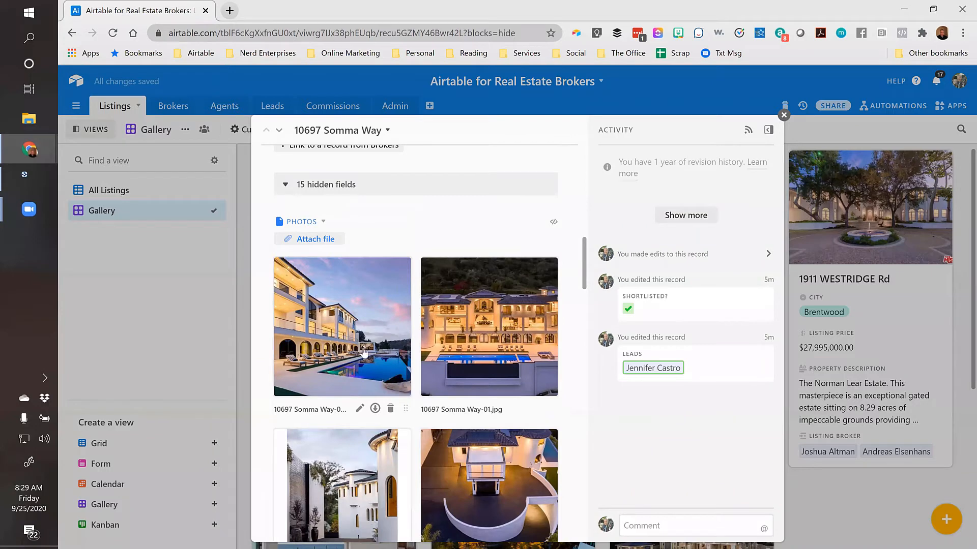
drag(406, 409, 347, 308)
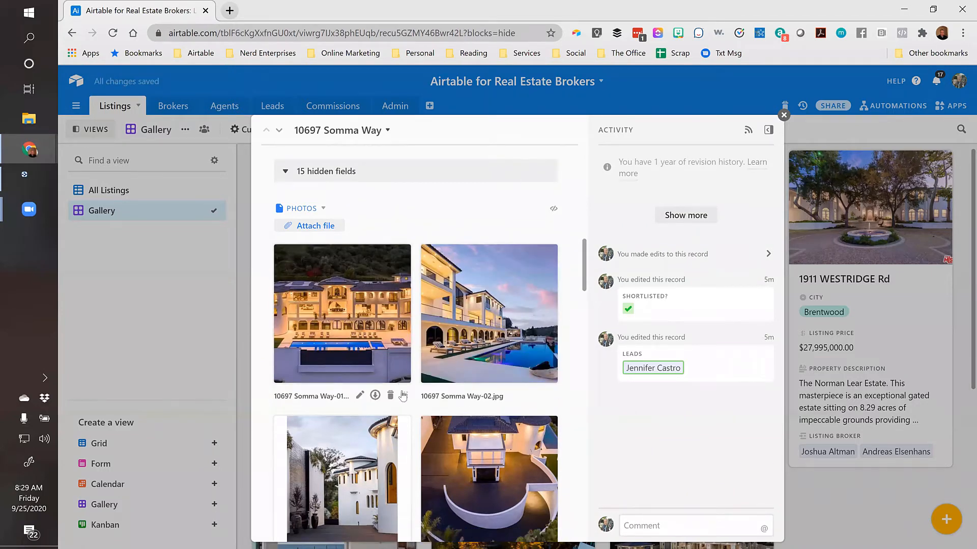
scroll(483, 390, down, 8)
scroll(483, 390, down, 8)
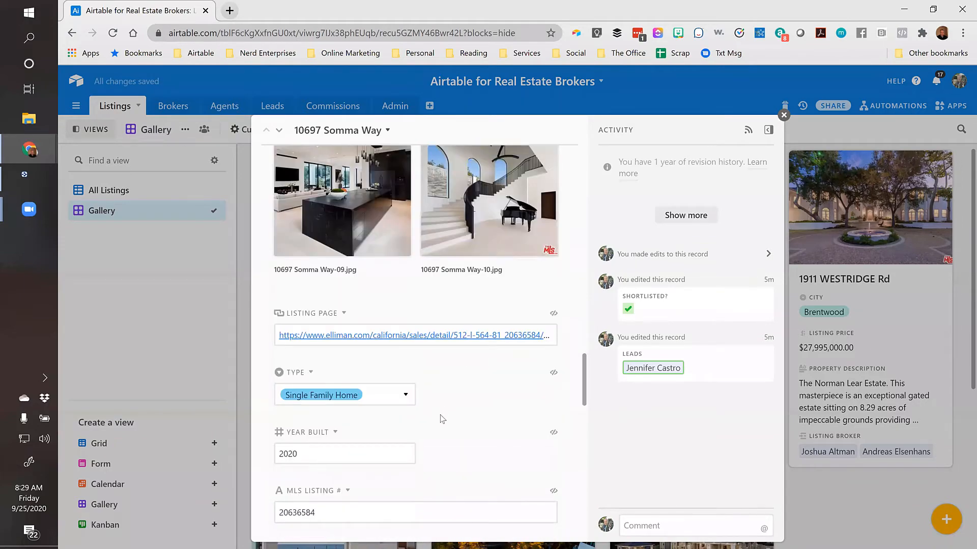
scroll(440, 433, up, 6)
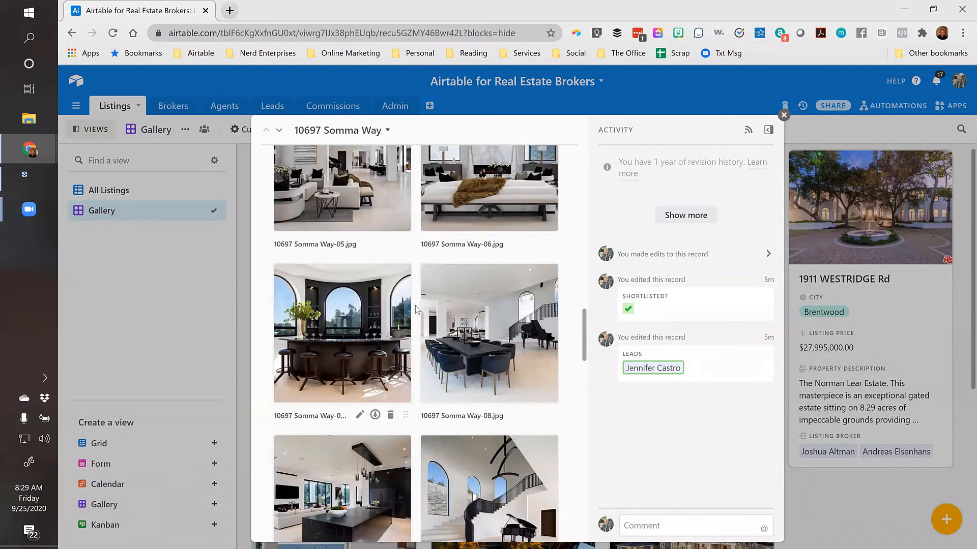
click(784, 116)
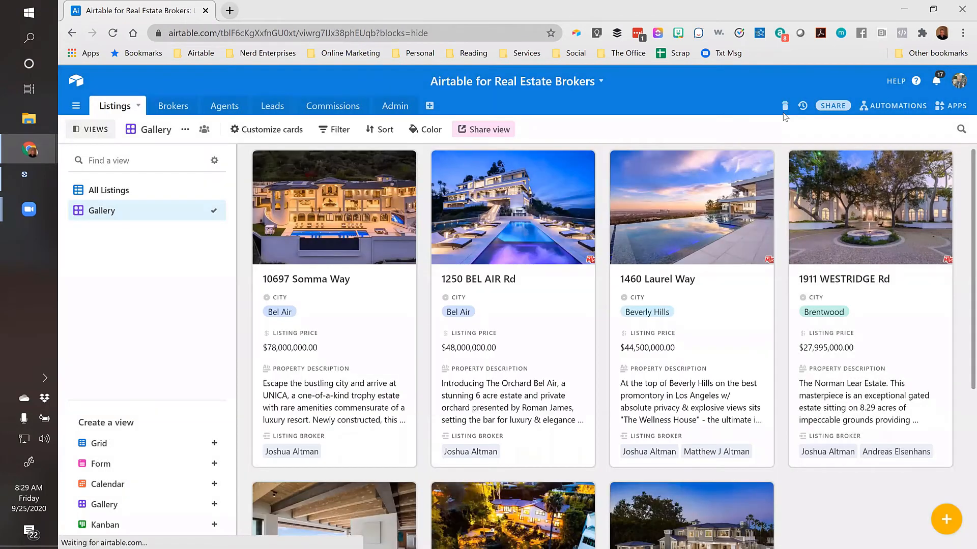
click(109, 191)
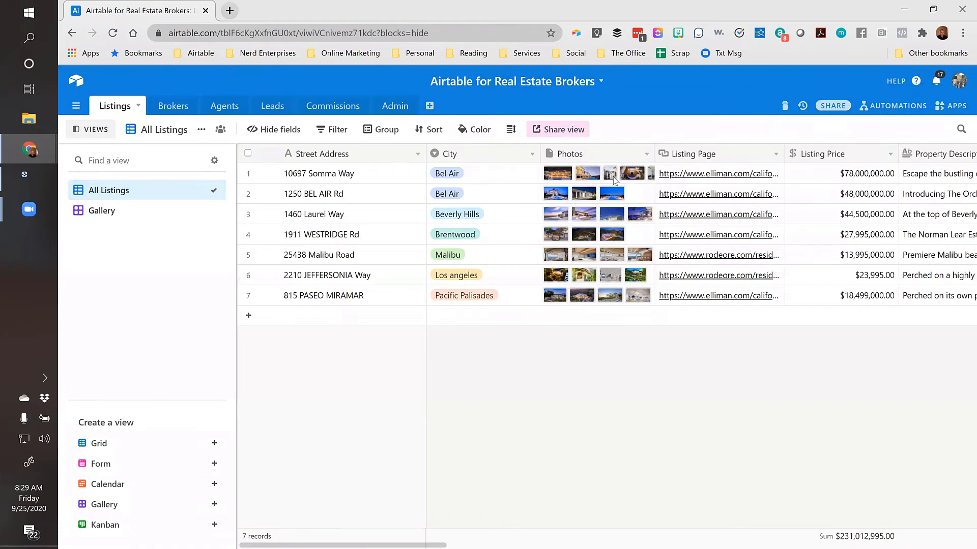
click(648, 300)
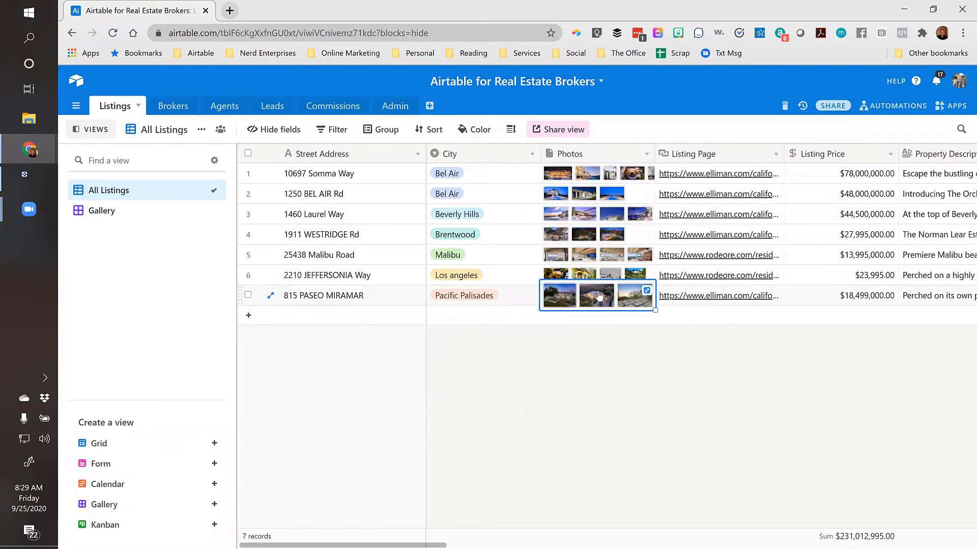
click(647, 291)
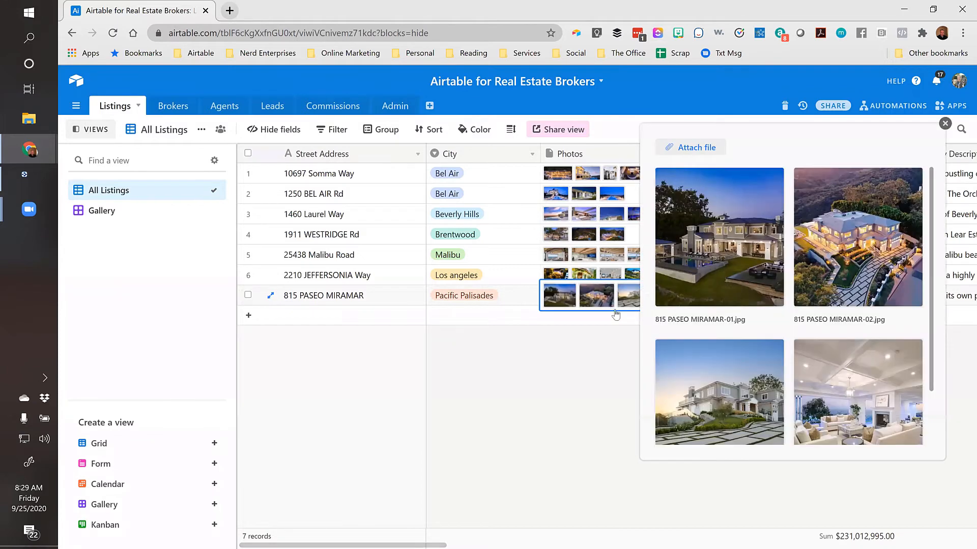
click(692, 149)
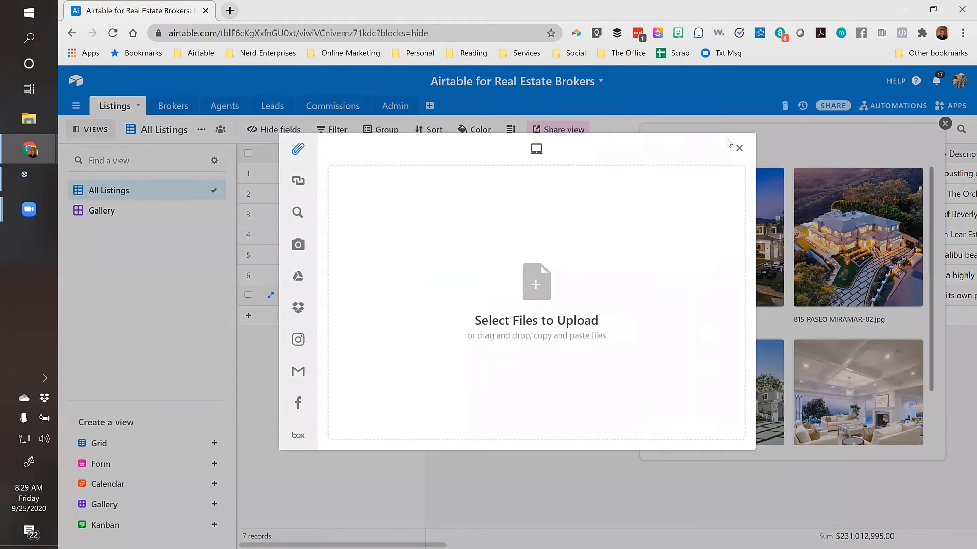
click(739, 148)
scroll(730, 271, down, 2)
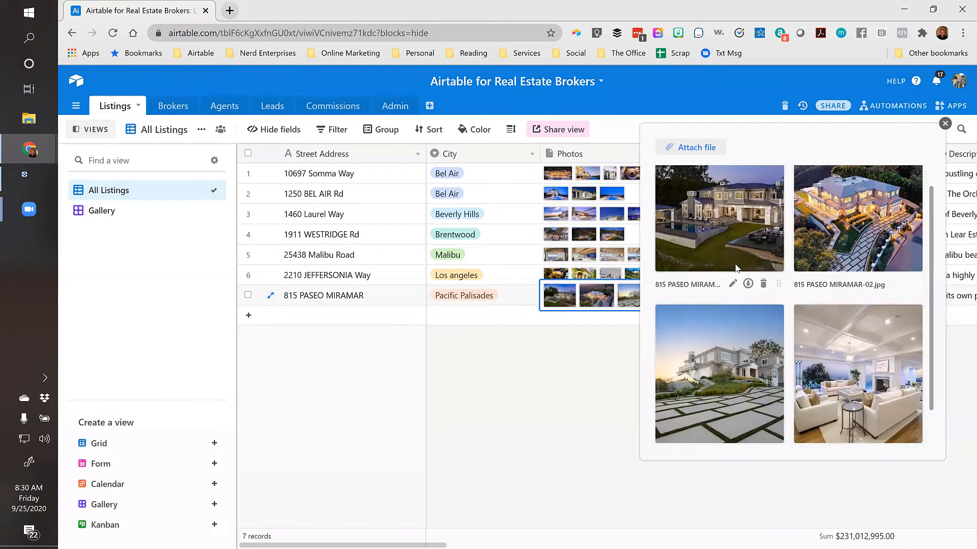
scroll(734, 275, up, 2)
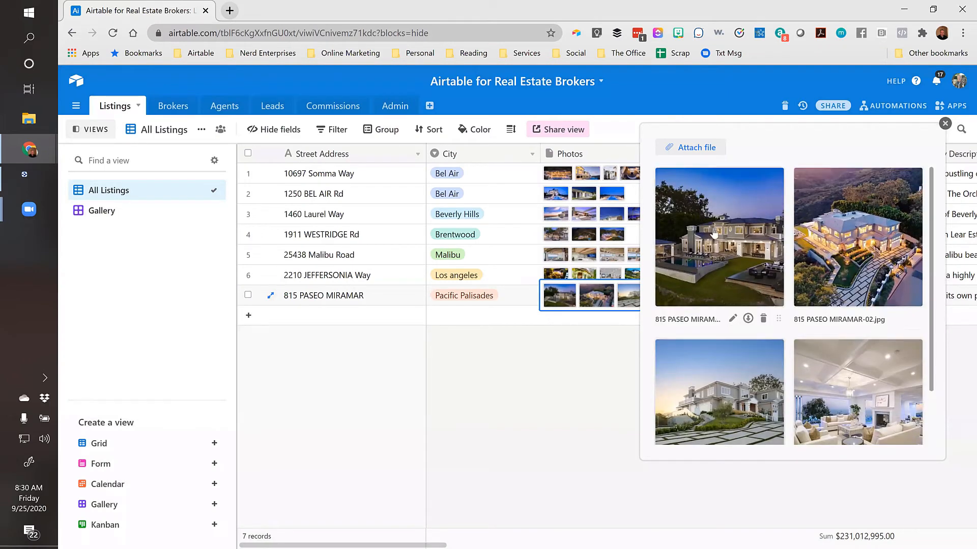
click(945, 124)
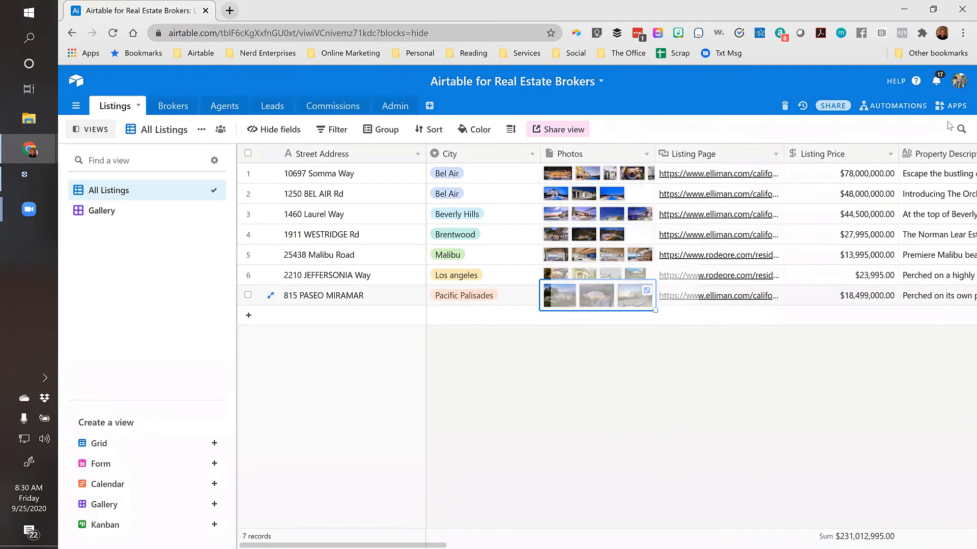
click(104, 212)
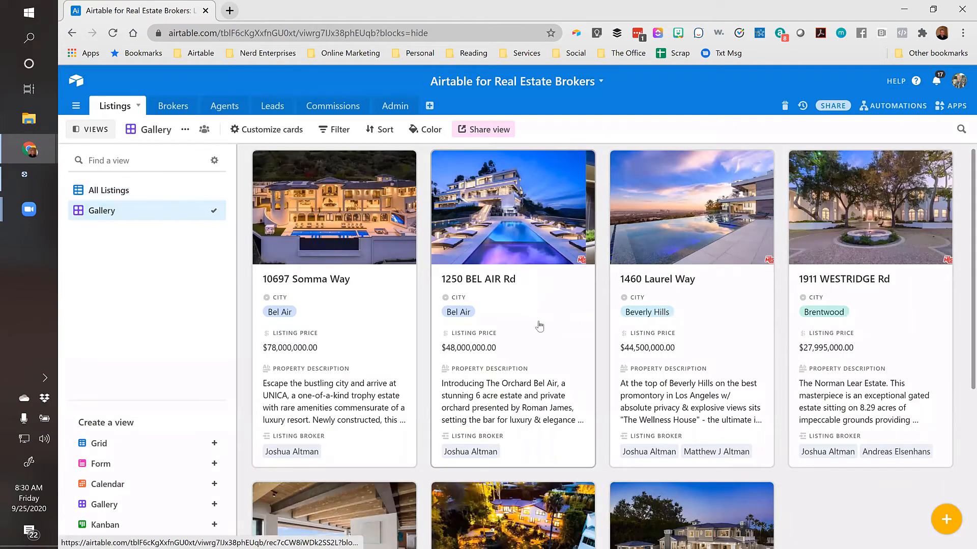
scroll(589, 336, down, 5)
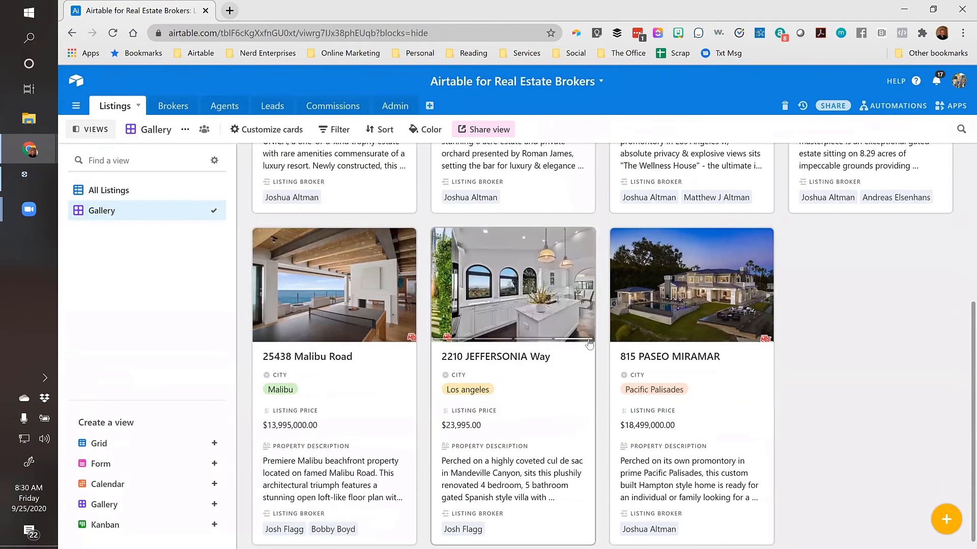
scroll(588, 346, up, 5)
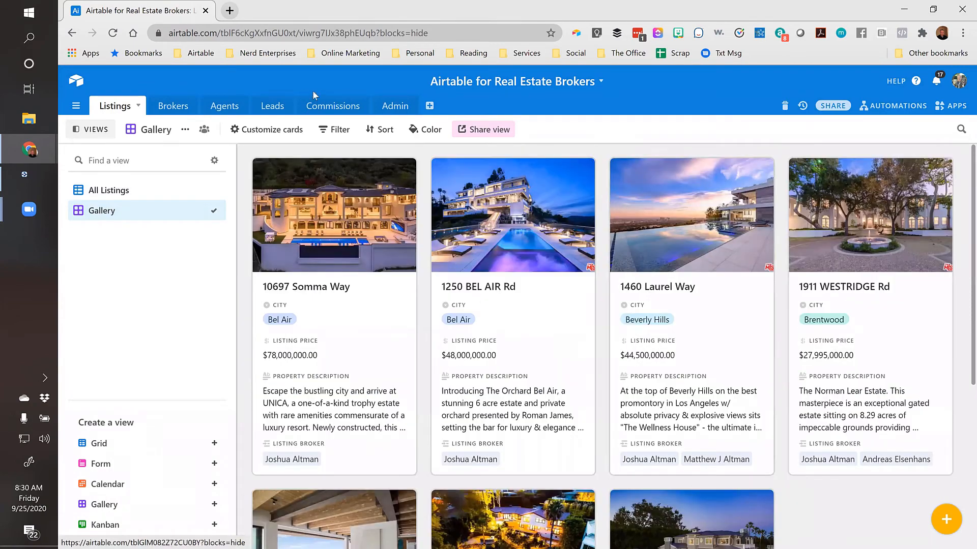
click(106, 193)
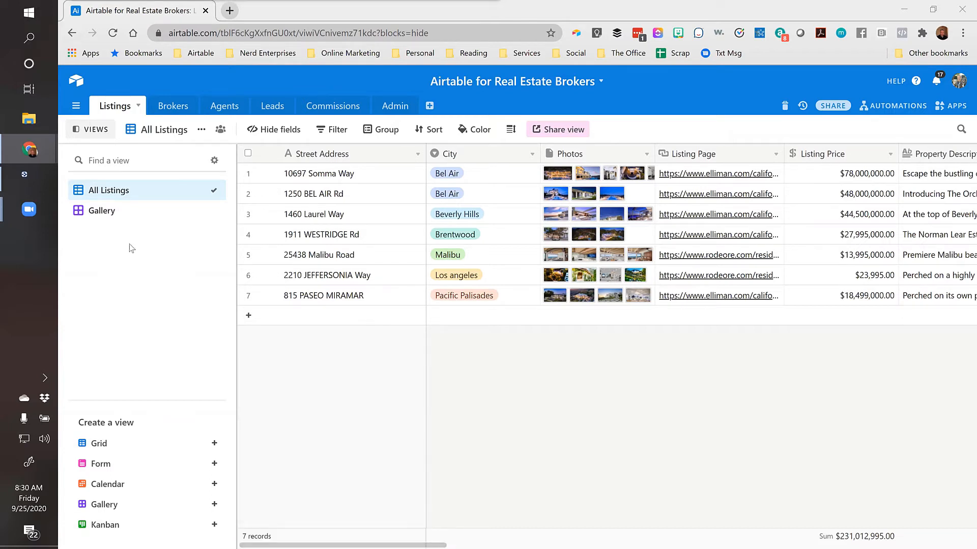
click(383, 176)
key(ctrl+Right)
key(Left)
key(Left)
key(Left)
key(Left)
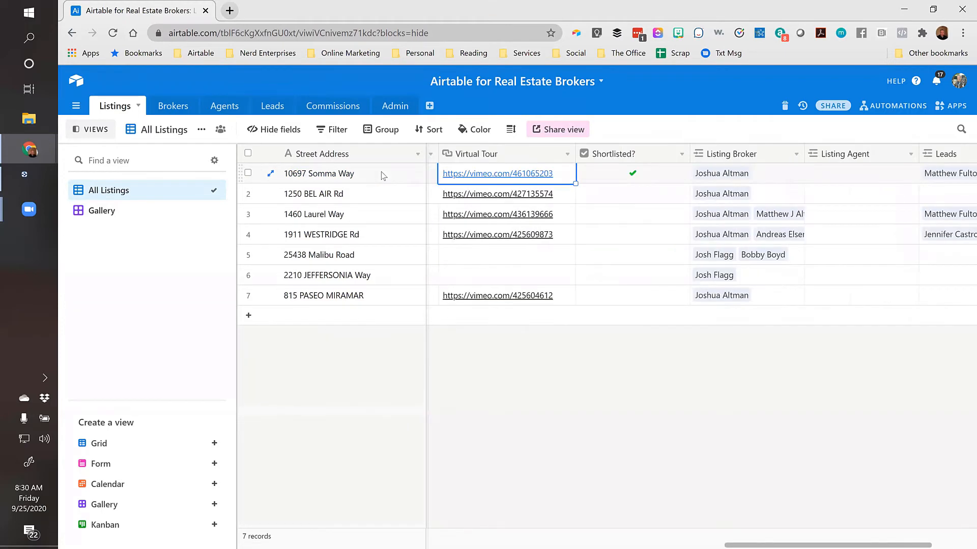
key(Left)
key(Down)
key(Down)
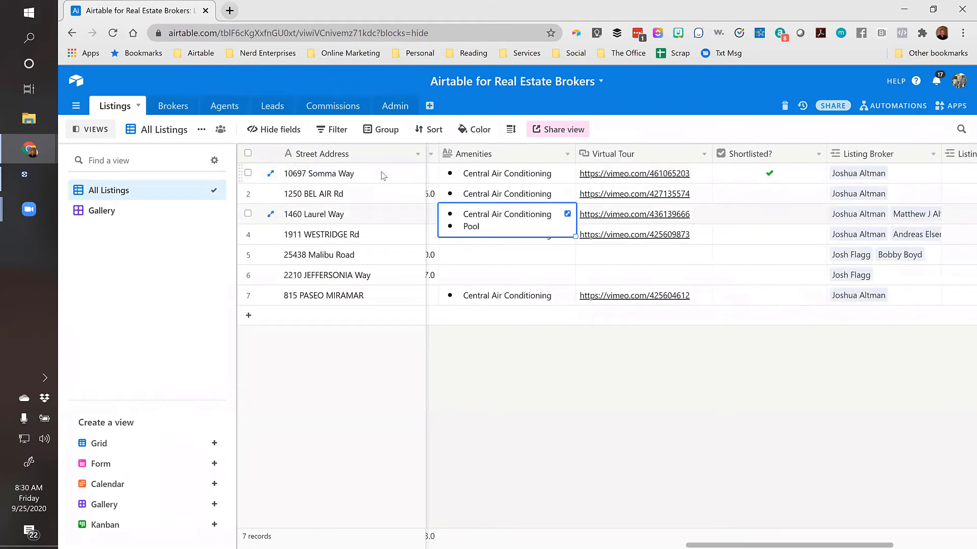
key(ctrl+Left)
key(Up)
key(Right)
key(Right)
key(Right)
key(Right)
key(Right)
key(Right)
key(Right)
key(Right)
key(Right)
key(Right)
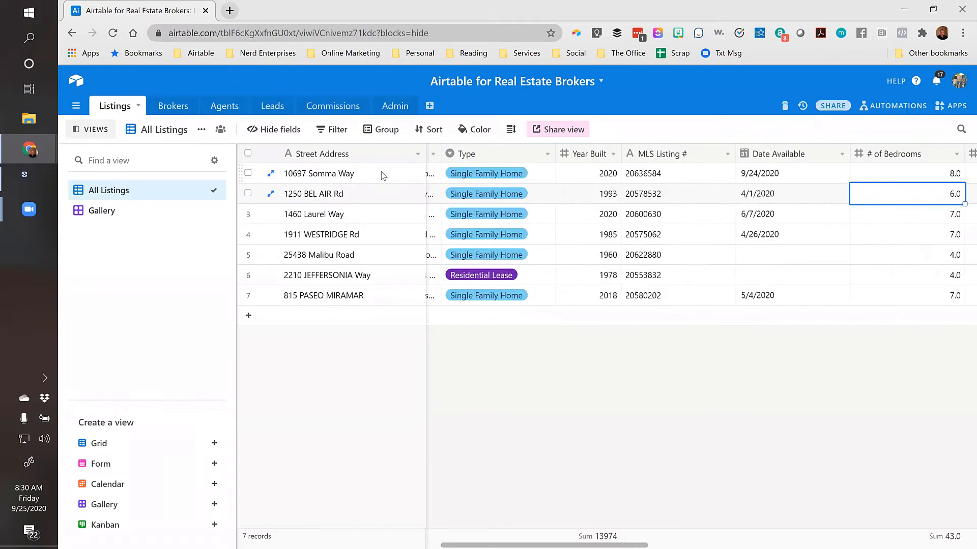
key(Right)
key(Right)
key(Right)
key(Right)
key(Right)
key(Right)
key(Right)
key(Right)
key(Left)
key(Left)
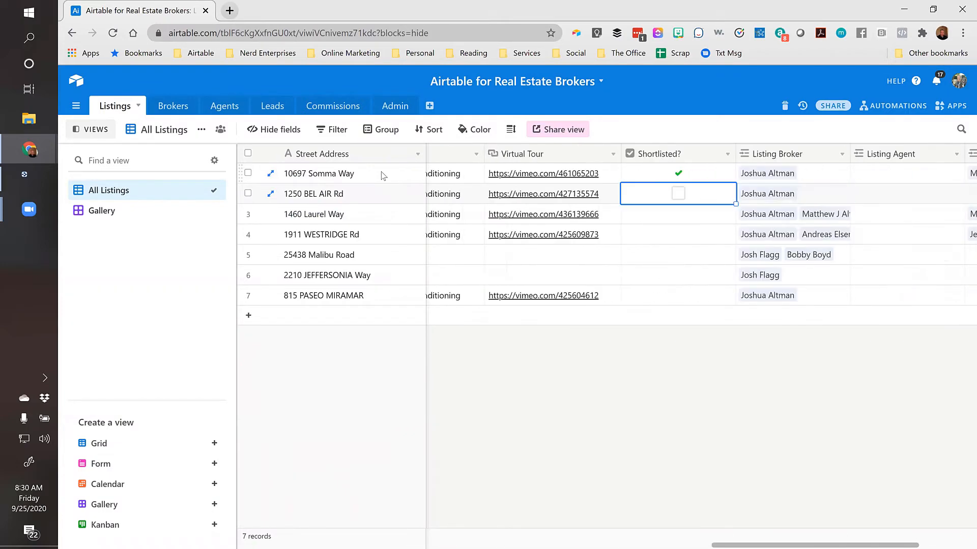
click(679, 196)
click(359, 200)
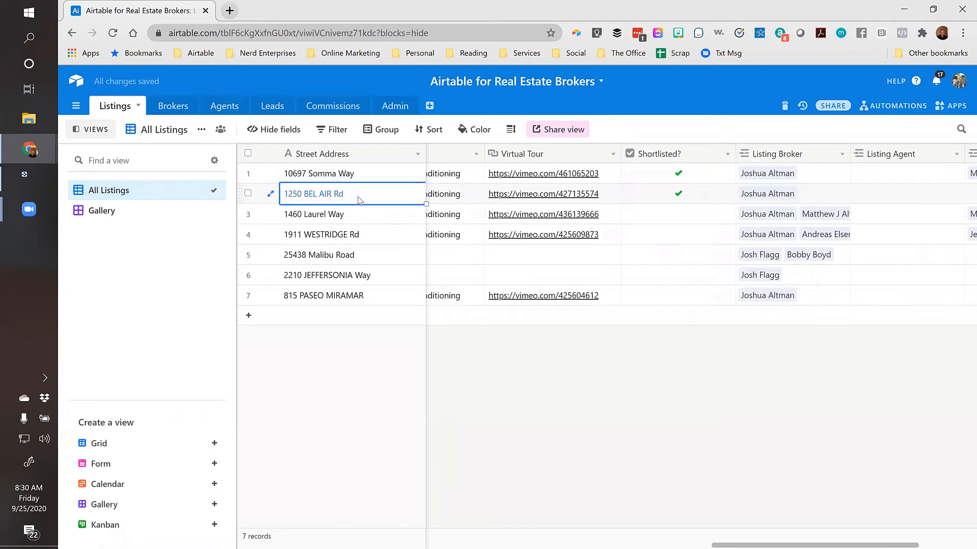
key(Right)
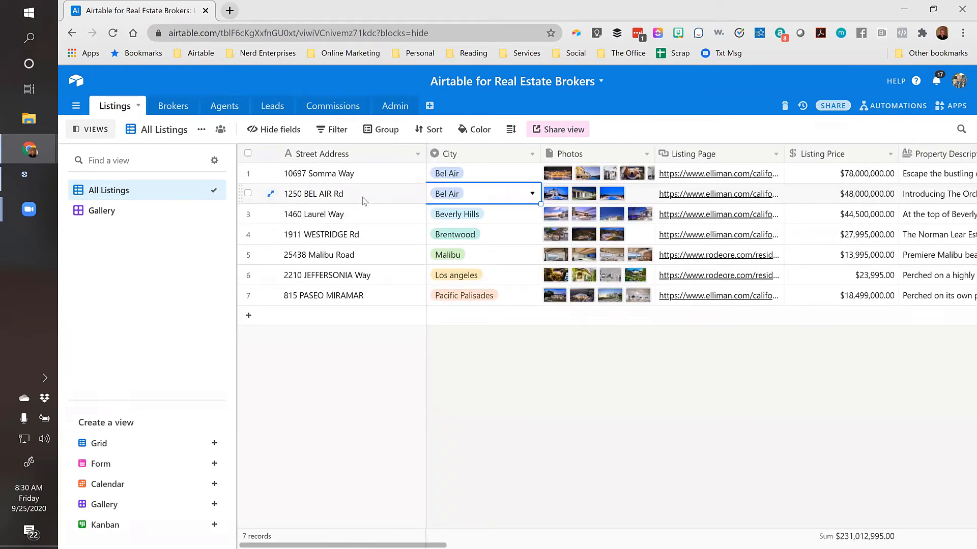
click(272, 197)
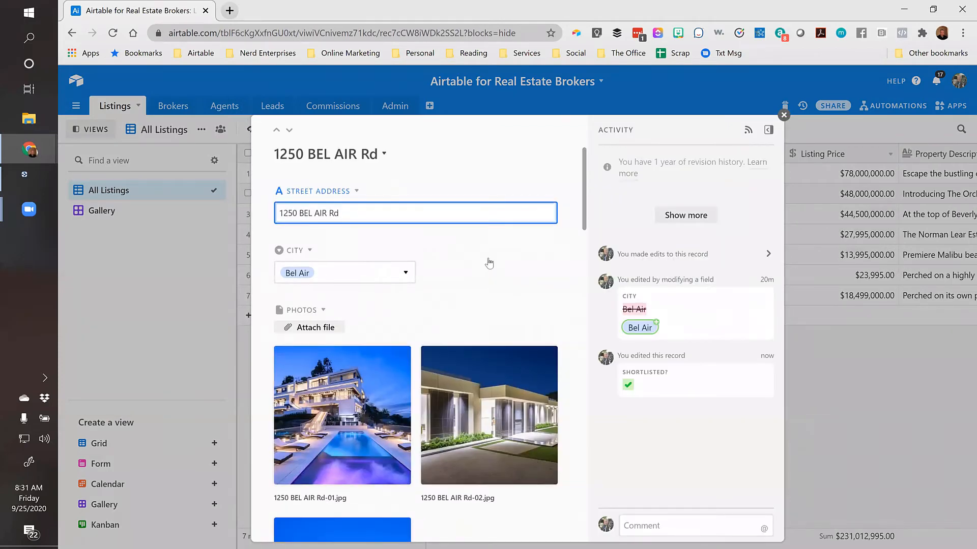
scroll(490, 262, down, 10)
scroll(426, 273, down, 10)
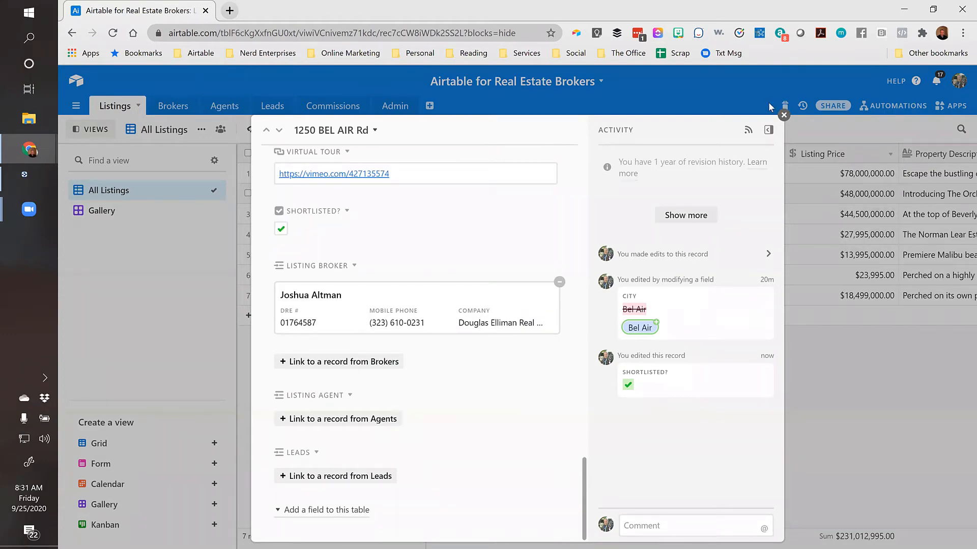
click(784, 115)
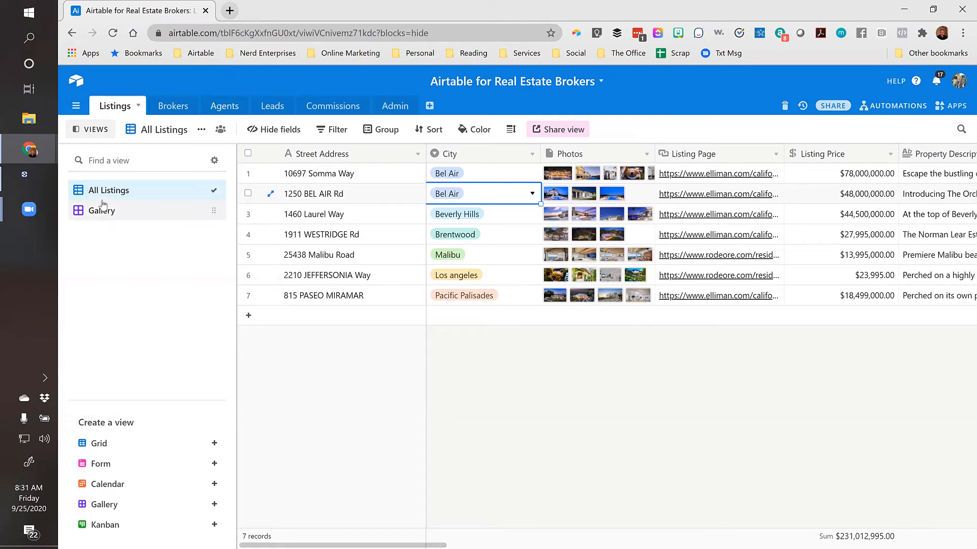
Duplicate the All Listings view and rename the copy 'Shortlisted'
click(202, 133)
click(202, 131)
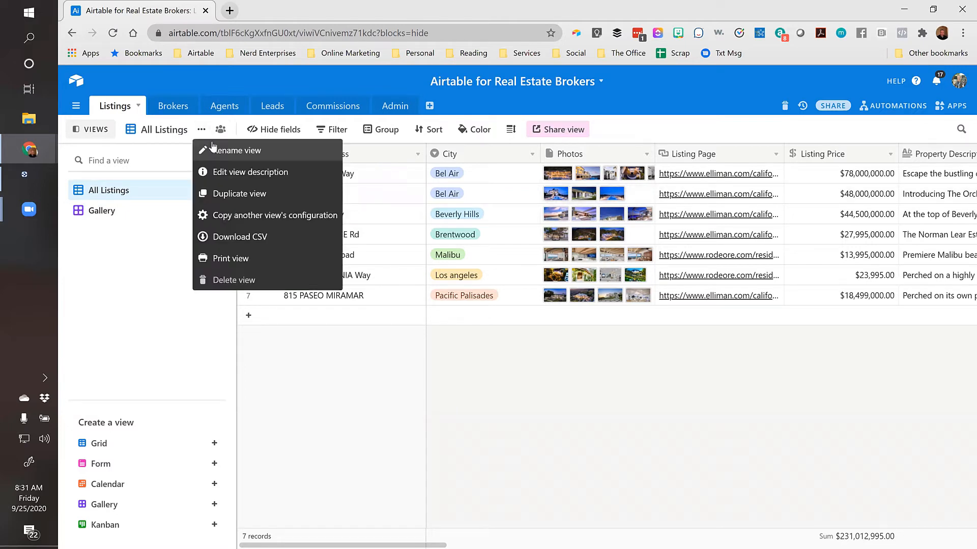
click(229, 195)
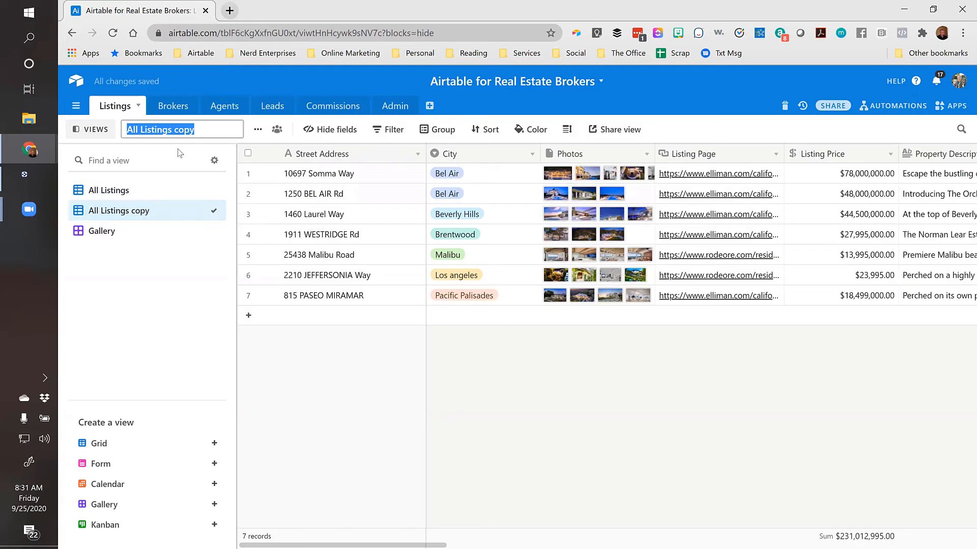
click(203, 129)
drag(203, 129, 154, 129)
click(214, 129)
drag(214, 129, 111, 138)
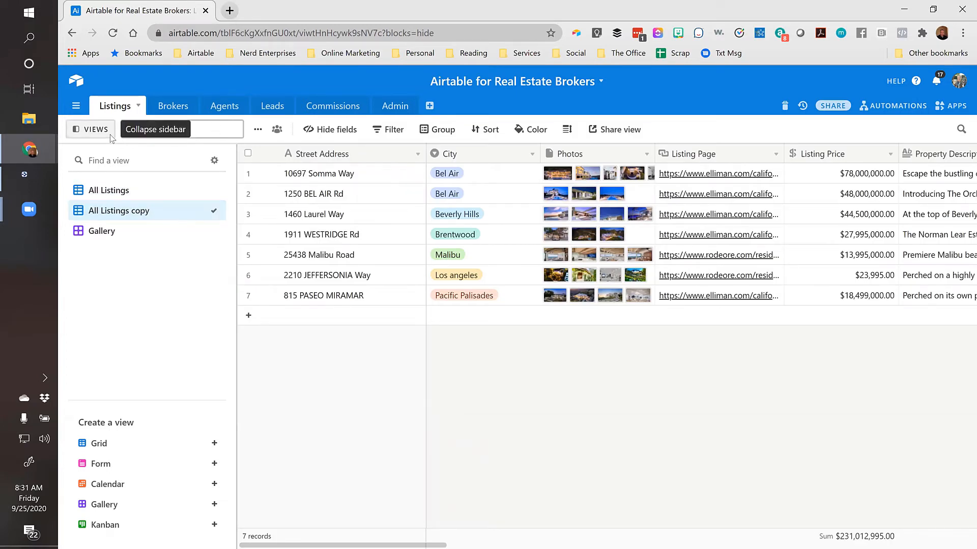
text(Shortlisted)
key(Return)
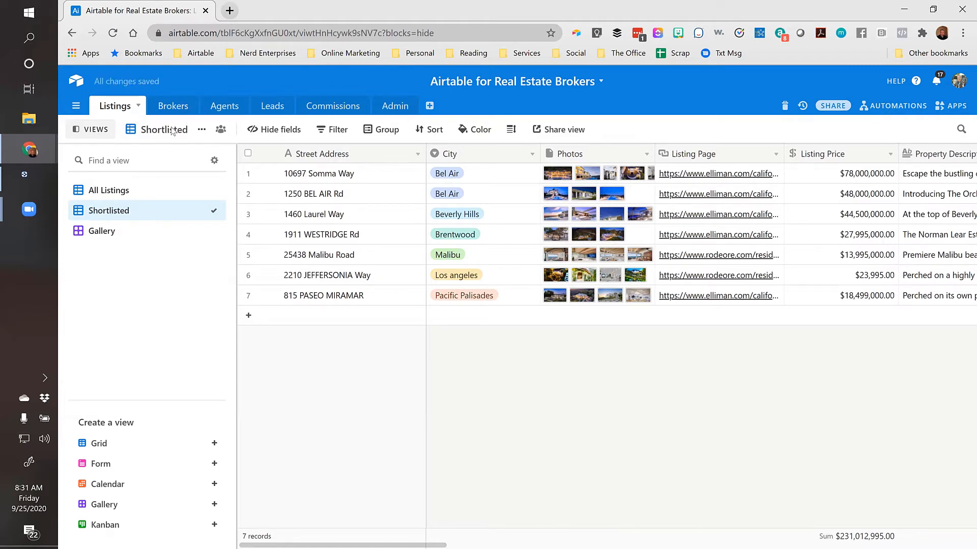
Filter the Shortlisted view to records where Shortlisted? is checked
click(335, 133)
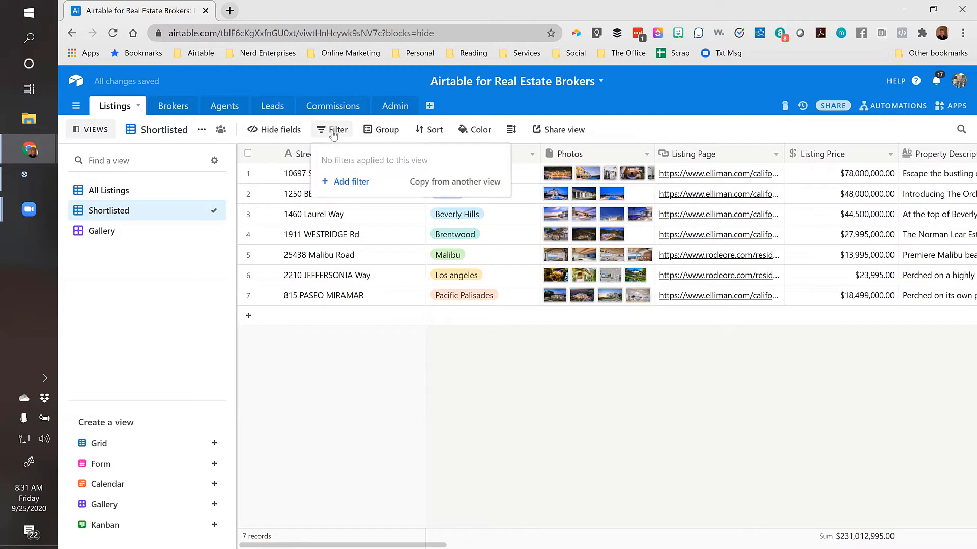
click(344, 186)
click(400, 159)
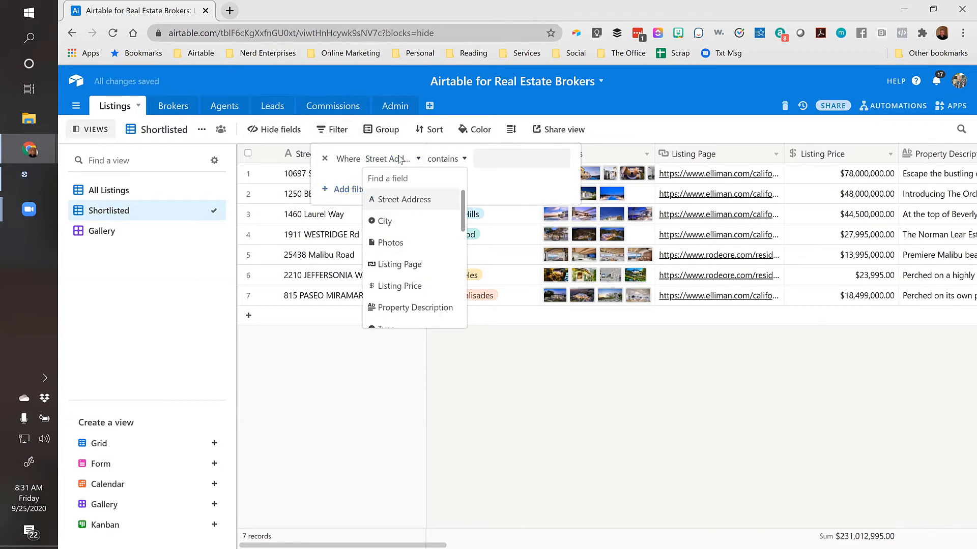
text(sho)
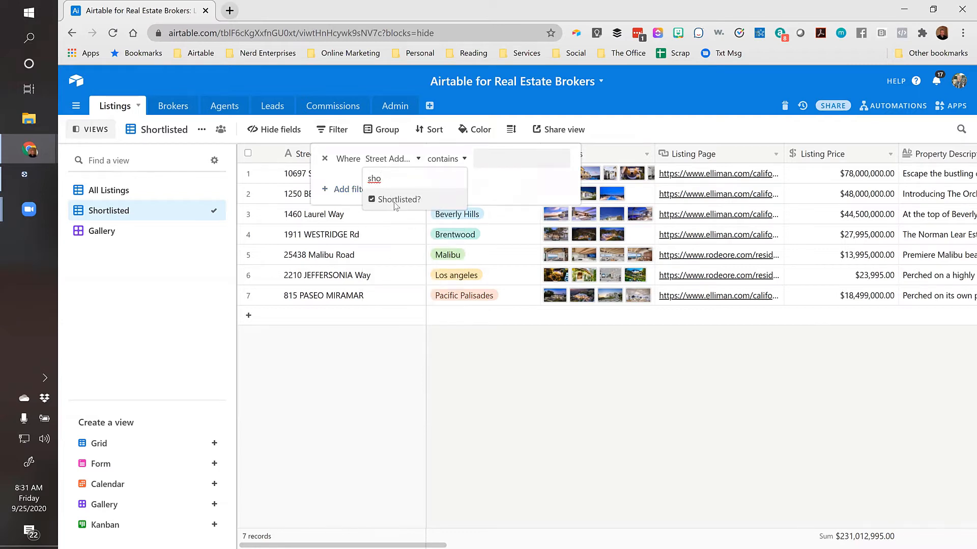
click(397, 200)
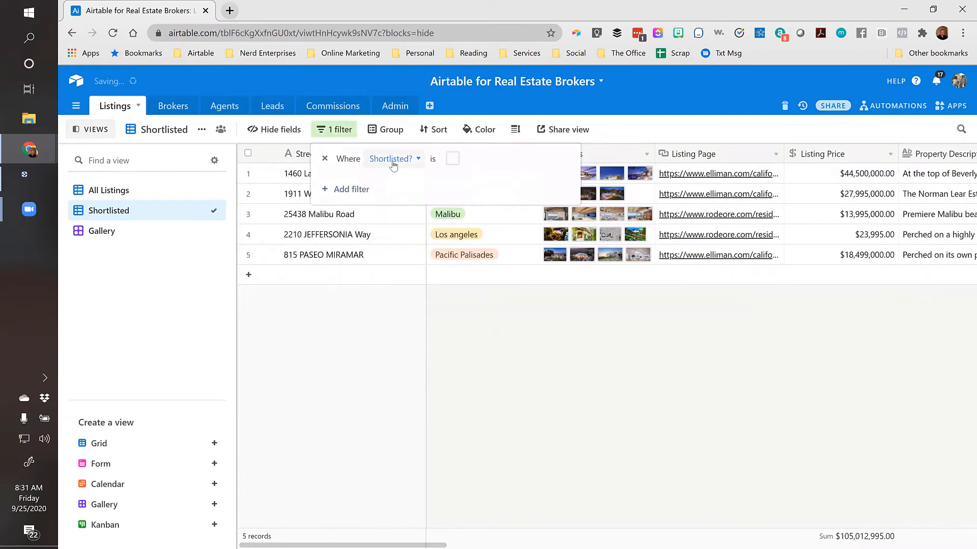
click(452, 159)
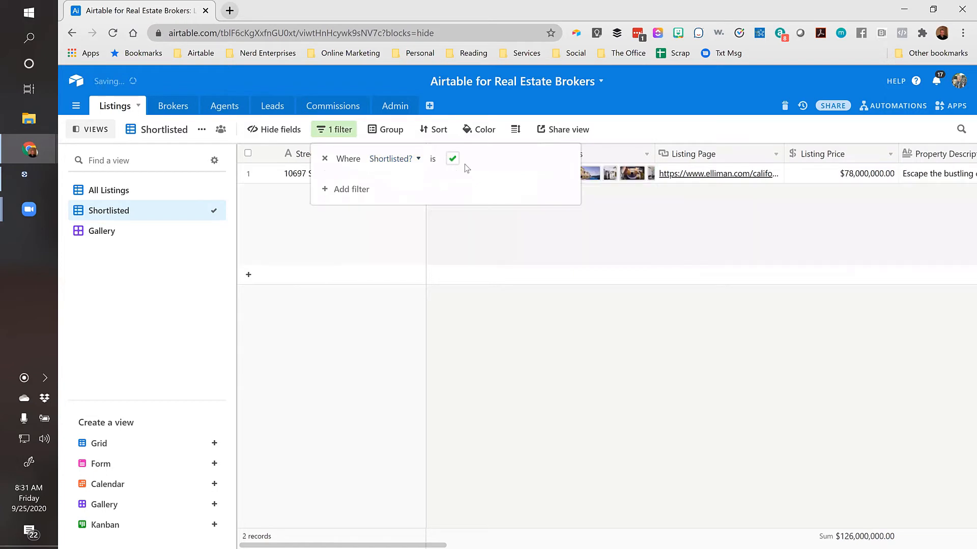
click(345, 260)
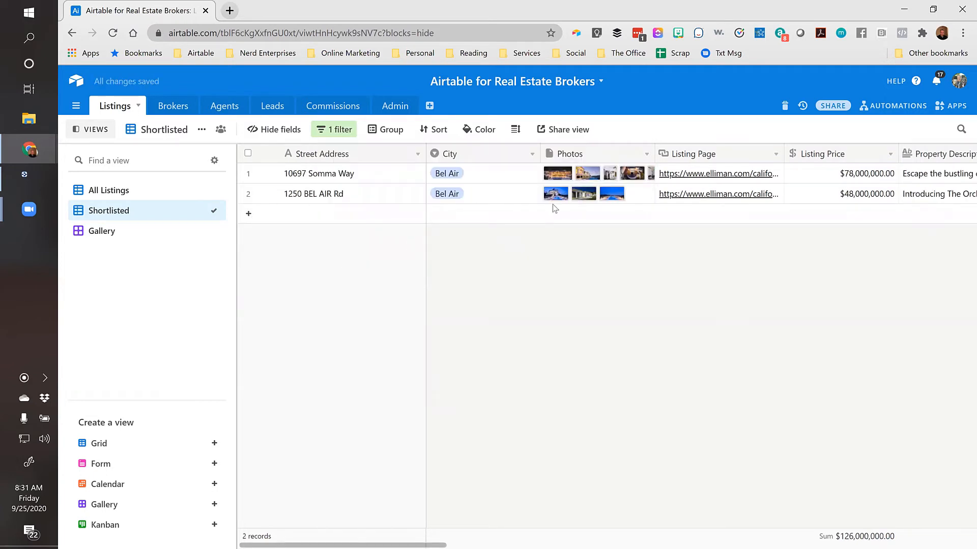
Duplicate the Gallery view and rename the copy 'Gallery - Shortlisted'
click(103, 232)
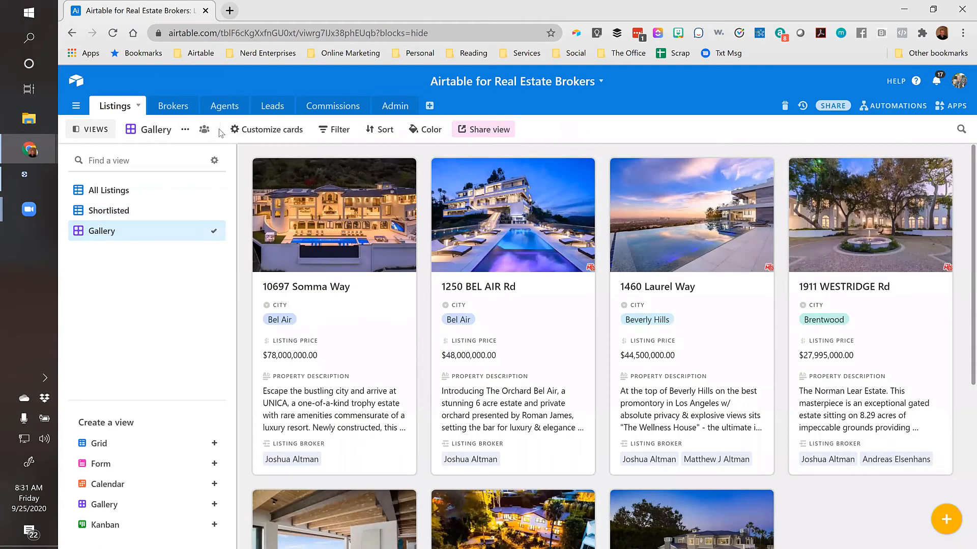
click(185, 130)
click(224, 194)
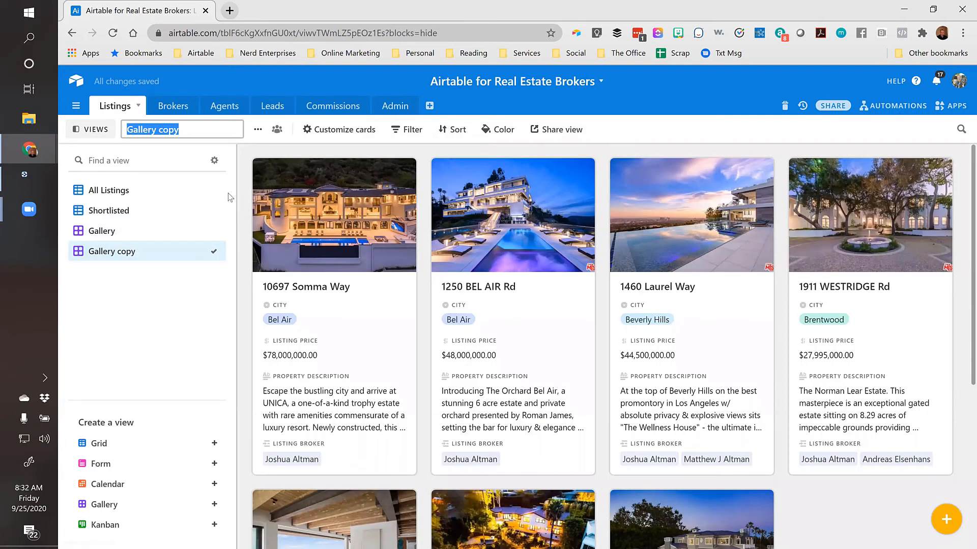
key(End)
key(BackSpace)
key(BackSpace)
key(BackSpace)
key(BackSpace)
key(BackSpace)
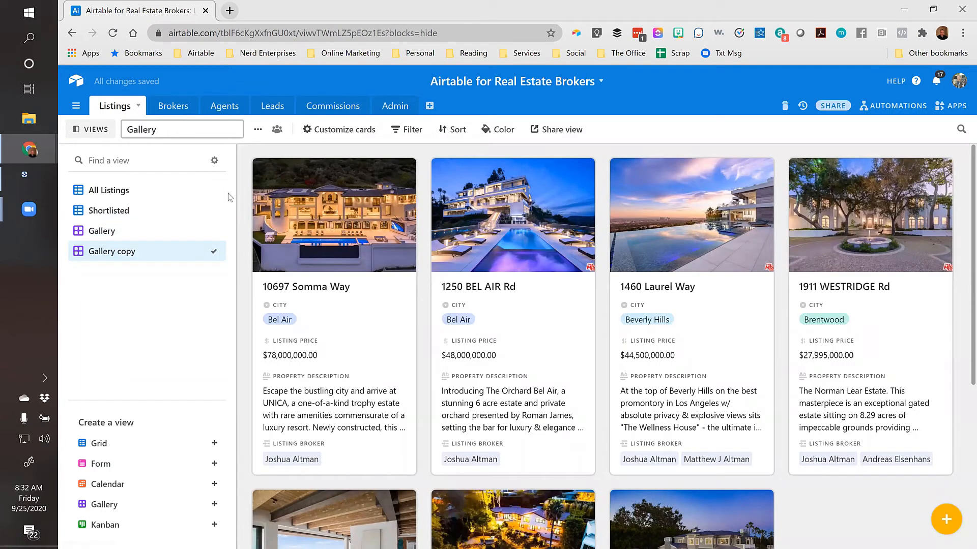
text(- Shortlisted)
key(Return)
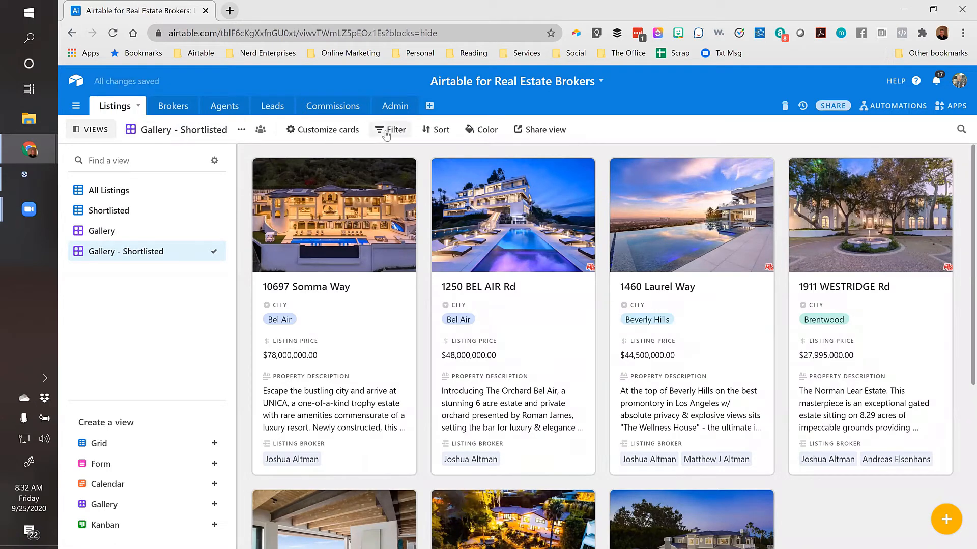
Filter the Gallery - Shortlisted cards to records where Shortlisted? is checked
click(386, 131)
click(407, 181)
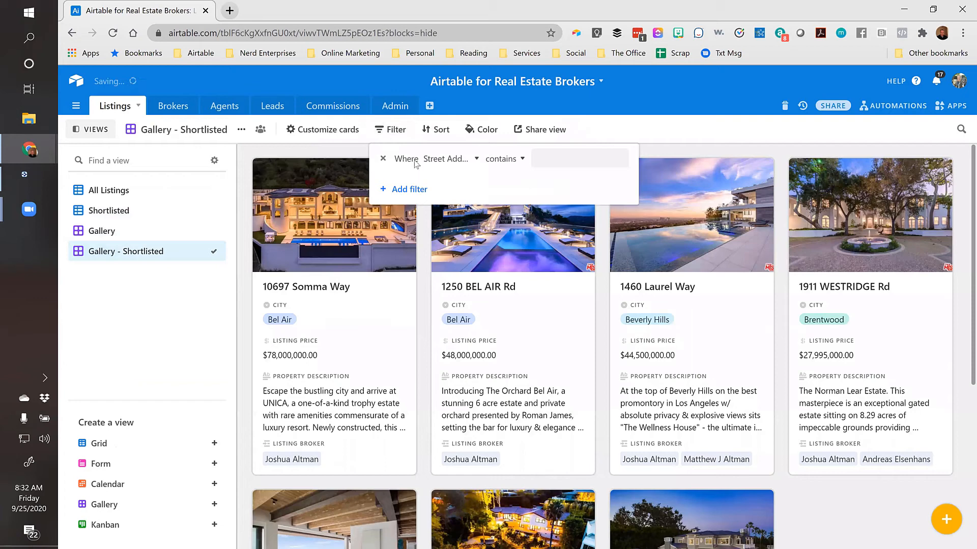
click(450, 159)
text(short)
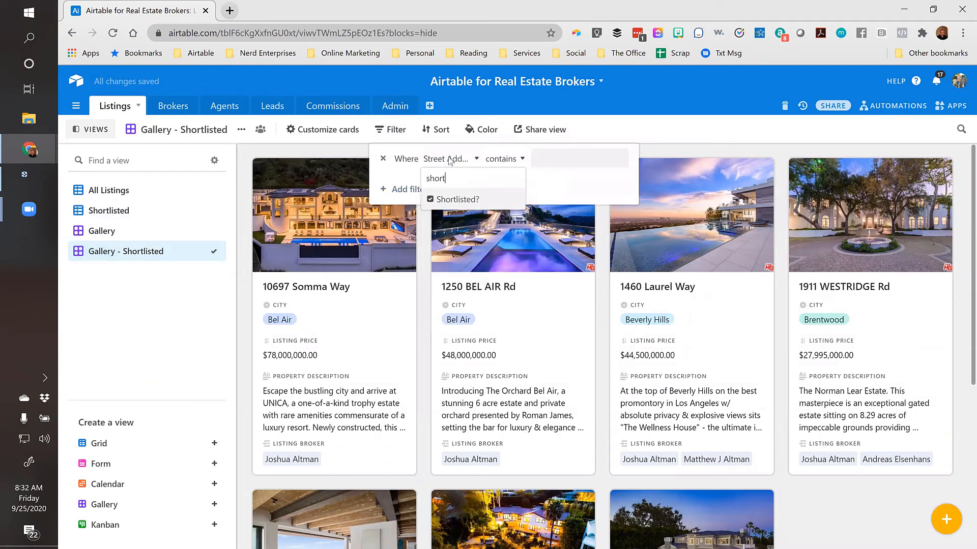
click(458, 199)
click(510, 158)
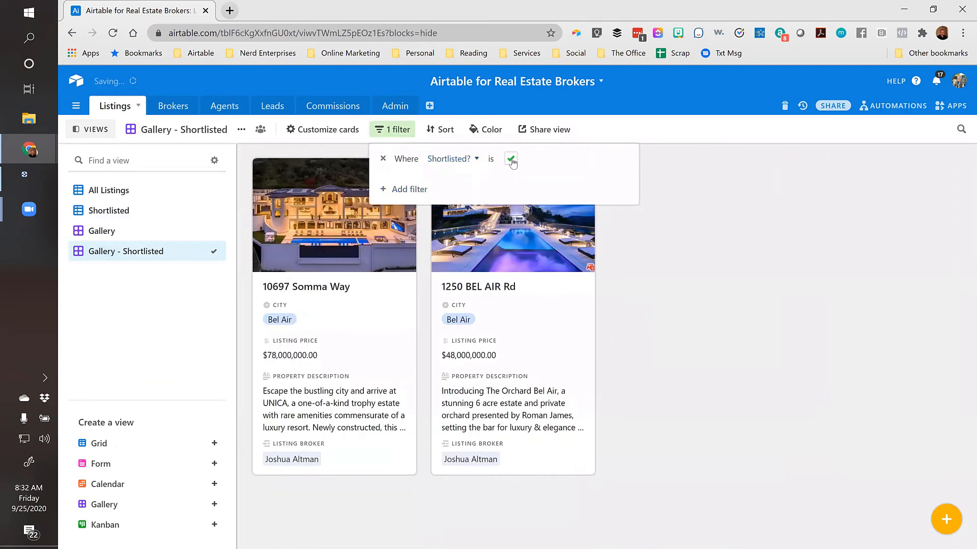
click(735, 222)
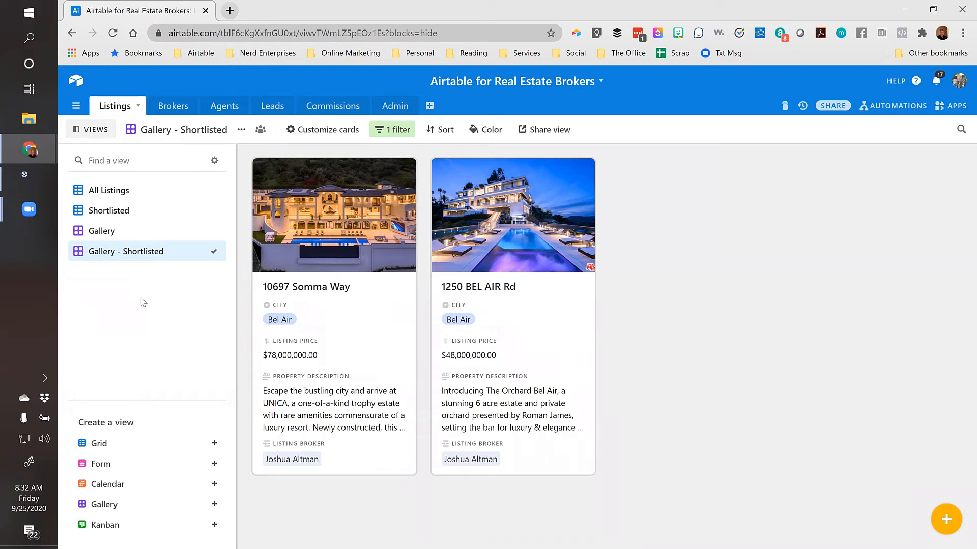
Go through the All Listings view, then switch to the empty Commissions table
click(97, 196)
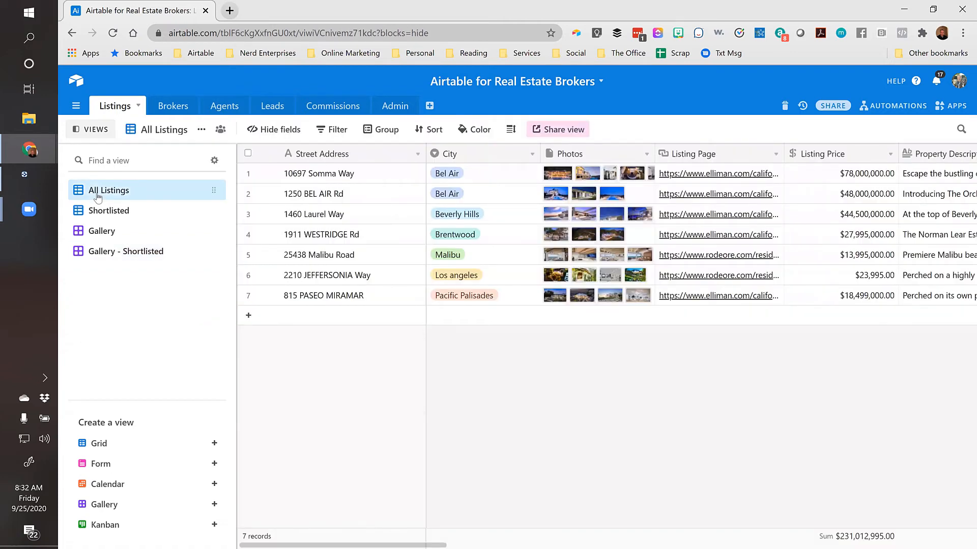
click(330, 108)
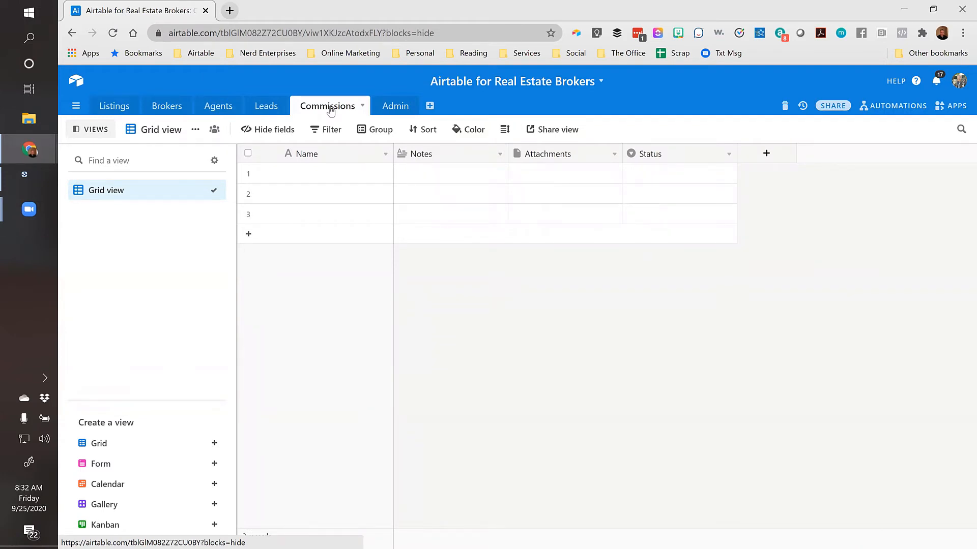
Hide the Notes, Attachments and Status fields in the Commissions grid
click(320, 177)
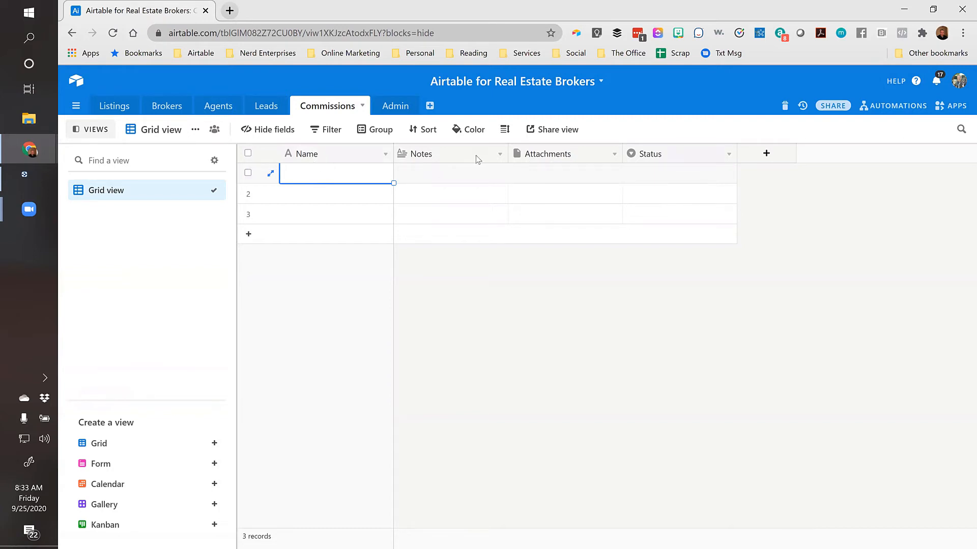
click(274, 130)
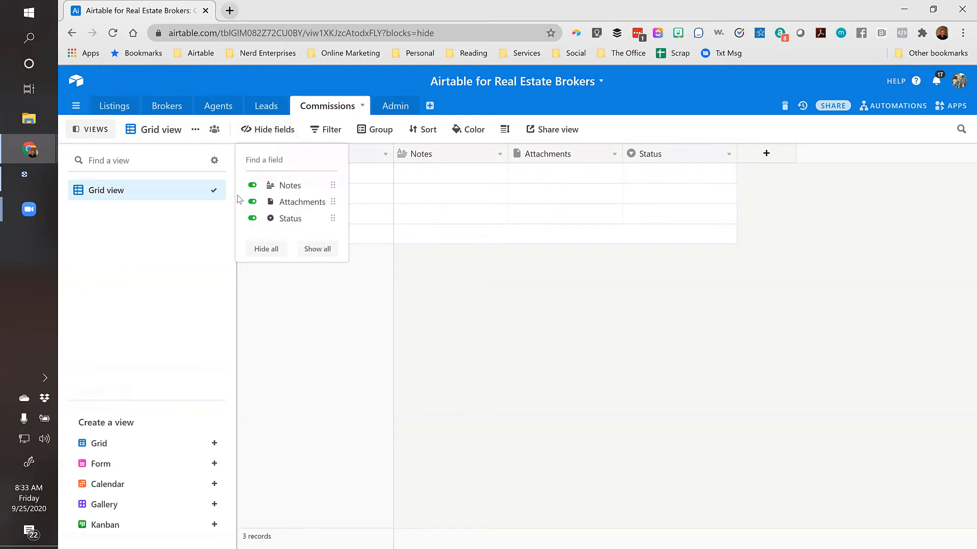
click(252, 185)
click(252, 201)
click(252, 219)
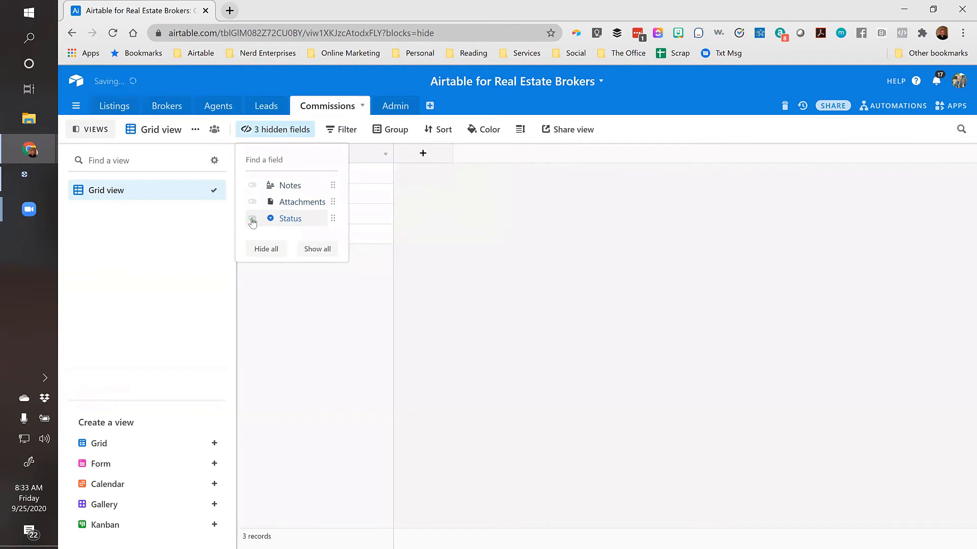
click(436, 167)
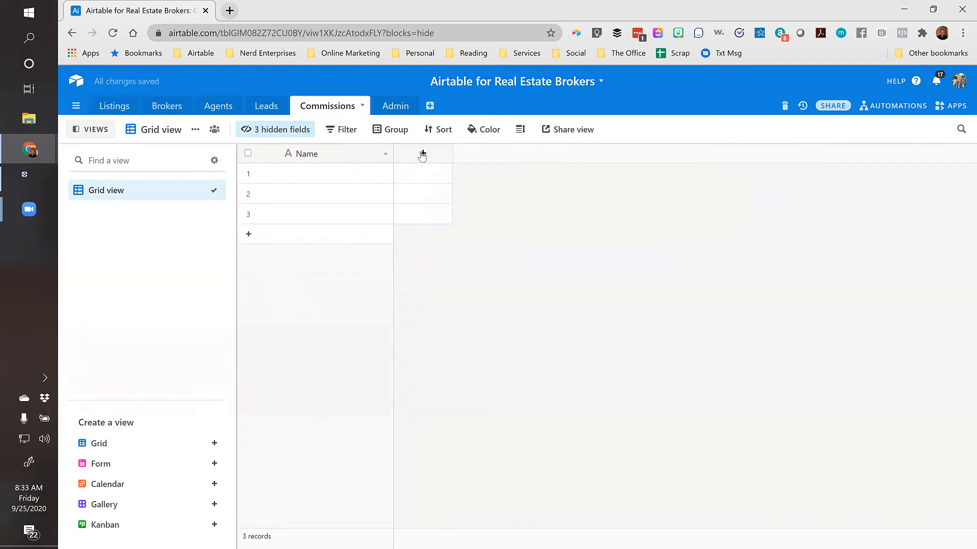
Add a 'Property Sold' field linking to one Listings record, skipping lookup fields
click(422, 153)
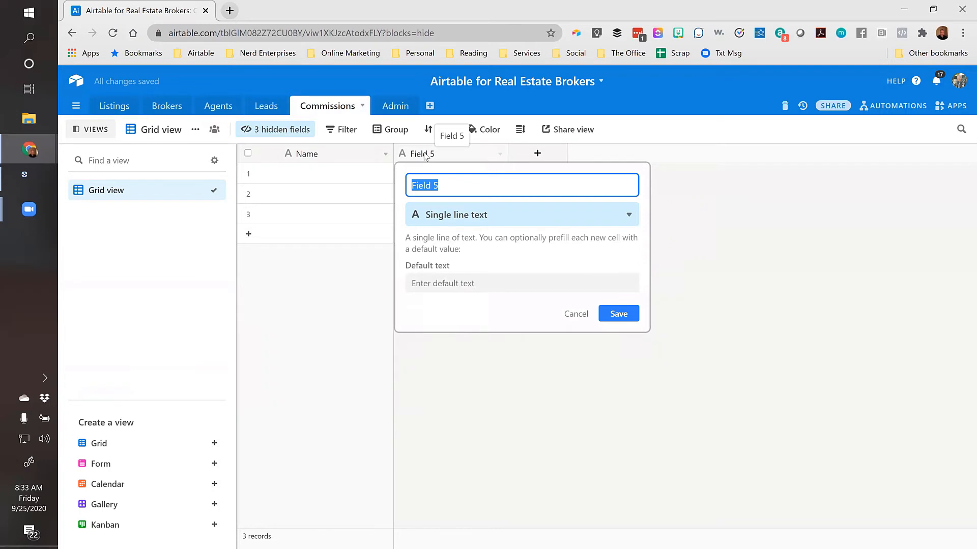
text(Property Sold)
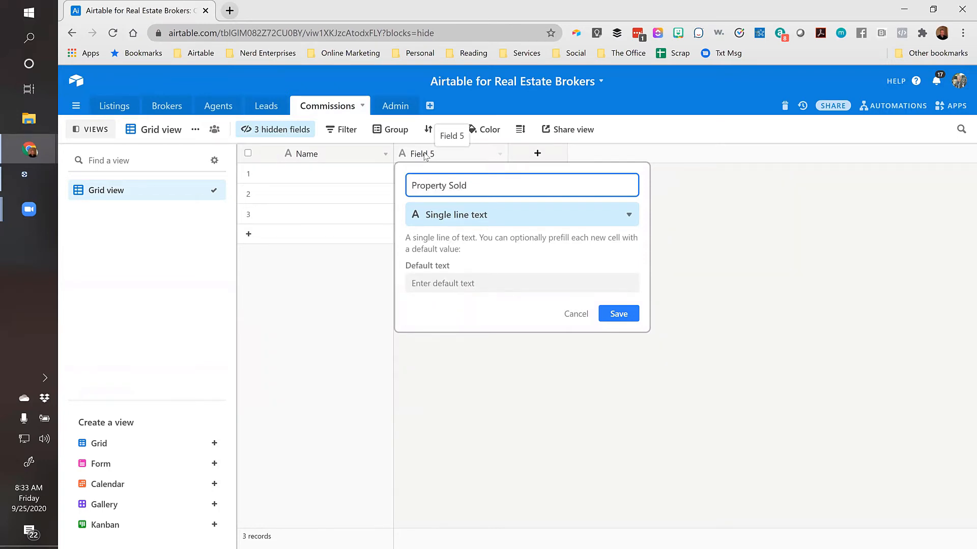
click(465, 216)
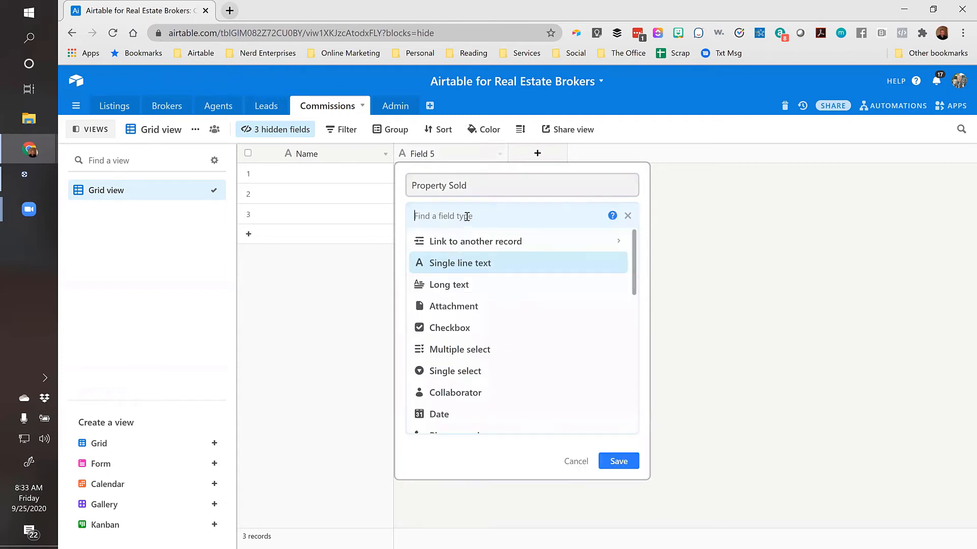
click(461, 244)
click(438, 242)
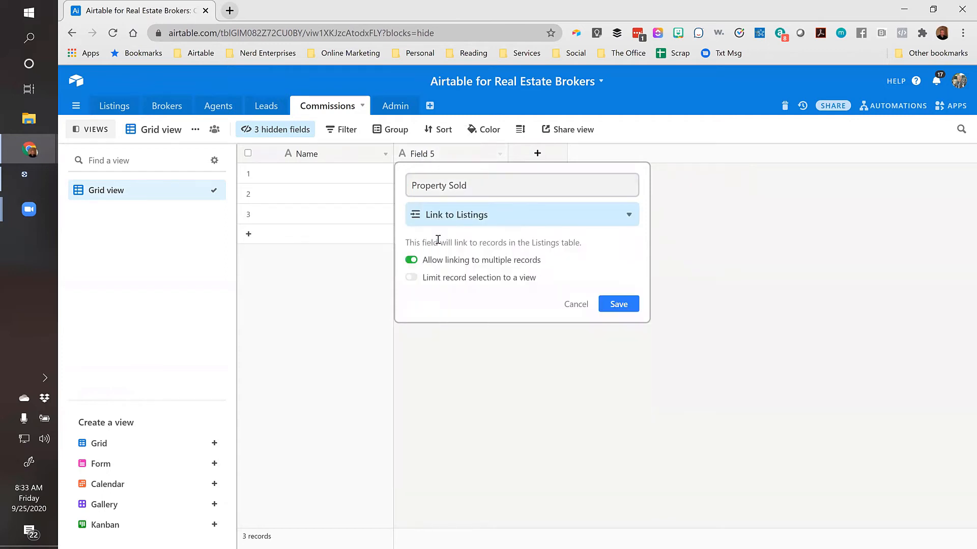
click(421, 264)
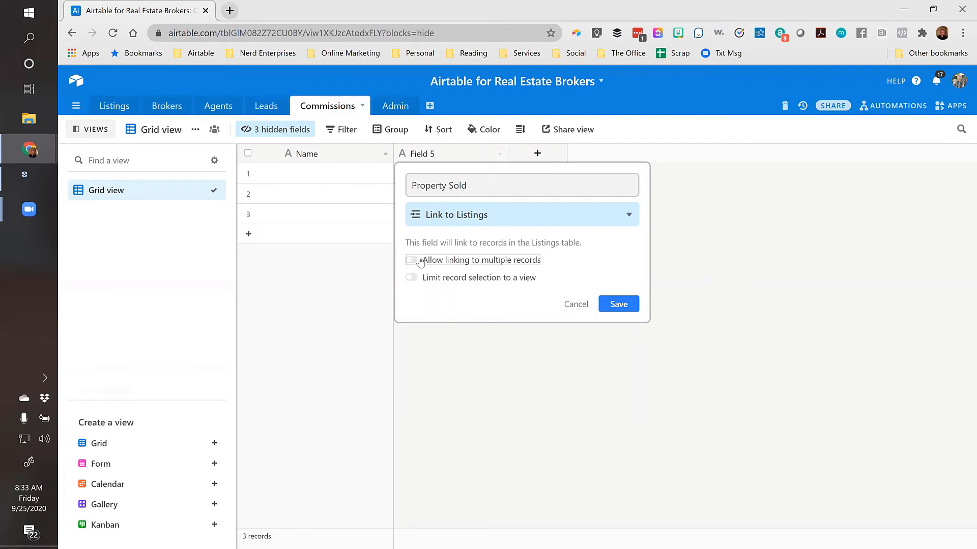
click(614, 307)
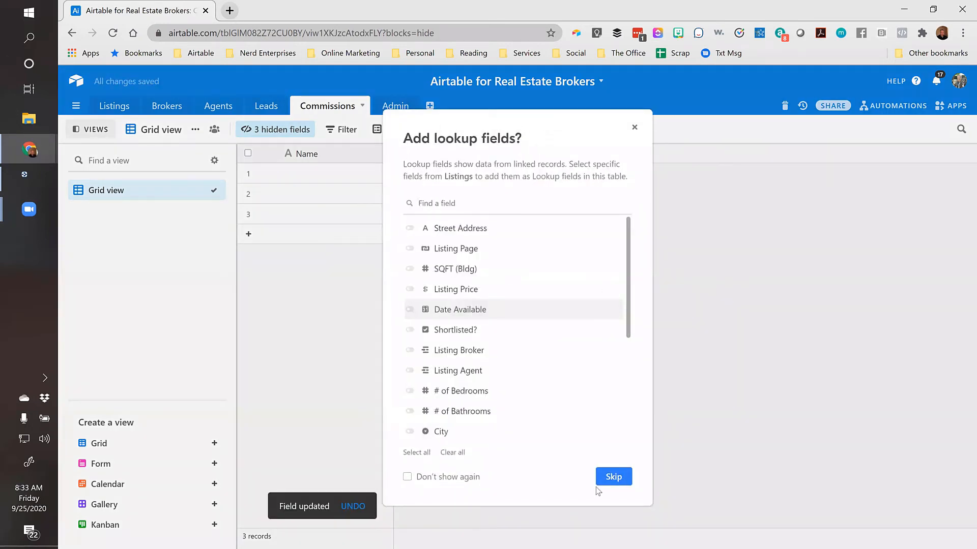
click(613, 477)
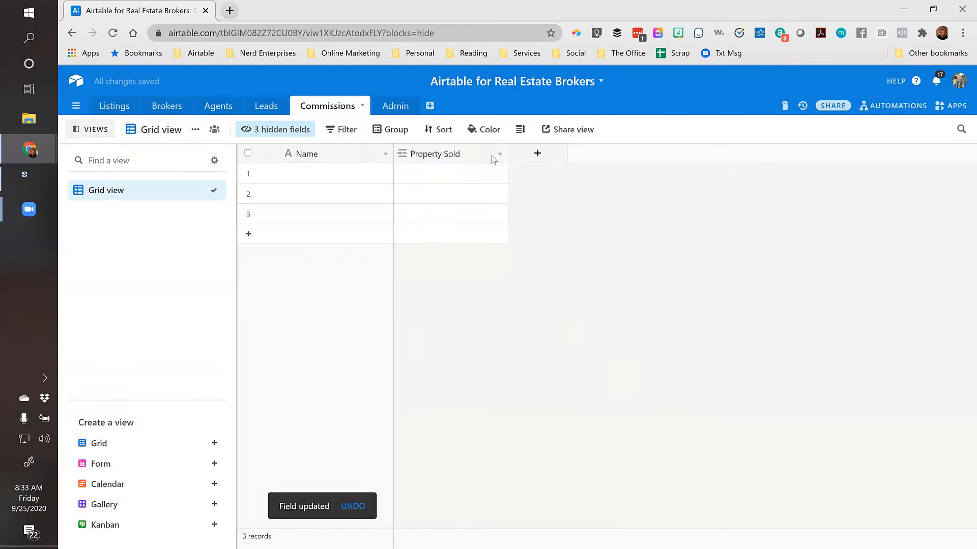
Link row 1's Property Sold to its listing and widen the column
click(448, 172)
click(403, 174)
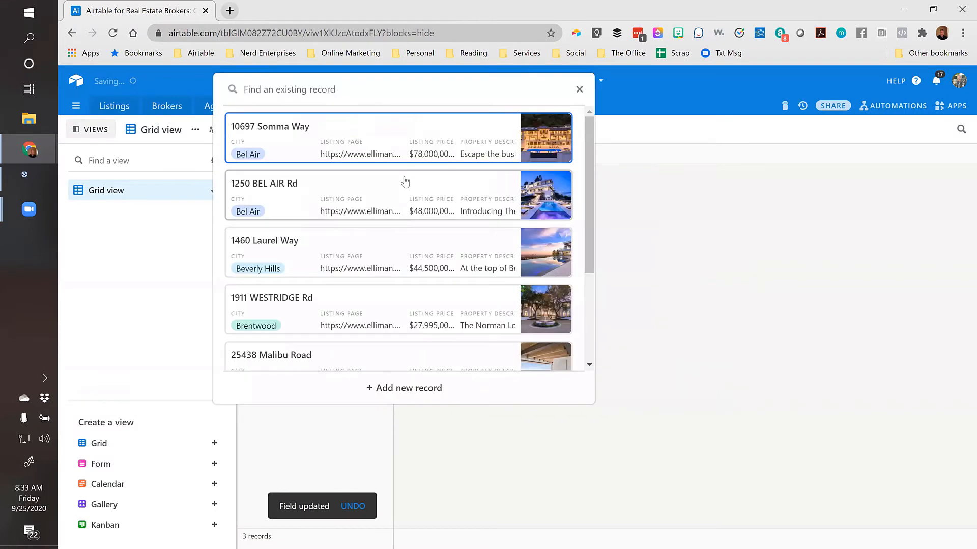
click(273, 139)
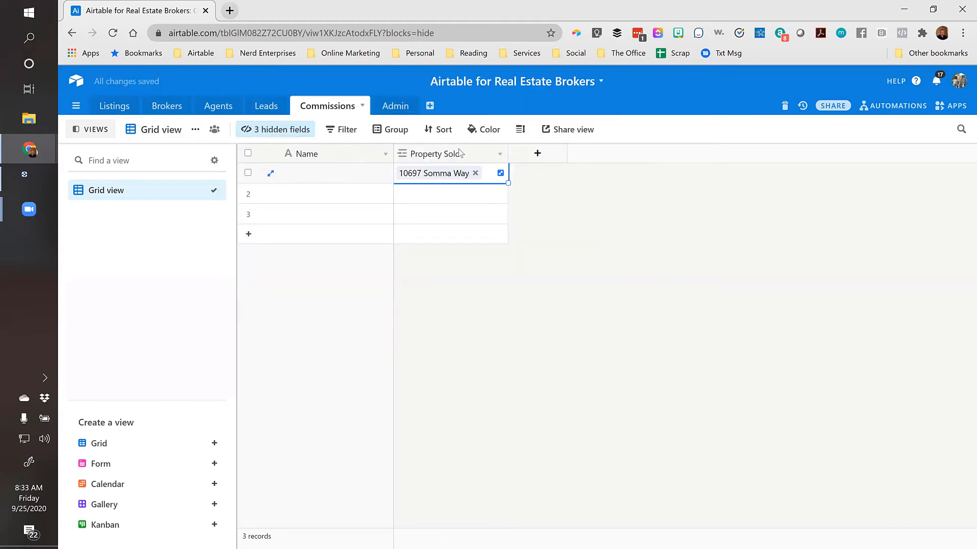
drag(508, 151, 547, 151)
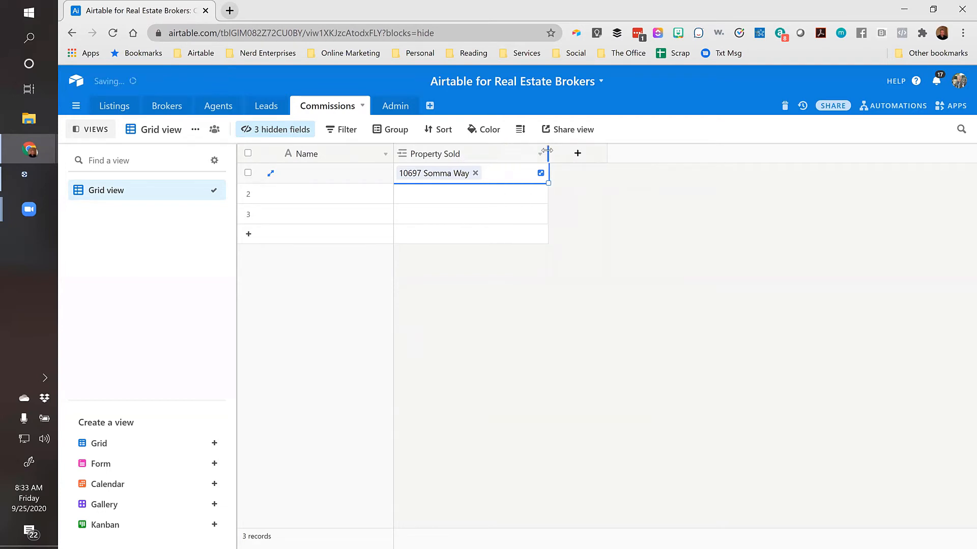
Add an 'Original Listing Price' lookup of Listing Price through Property Sold
click(578, 157)
click(578, 154)
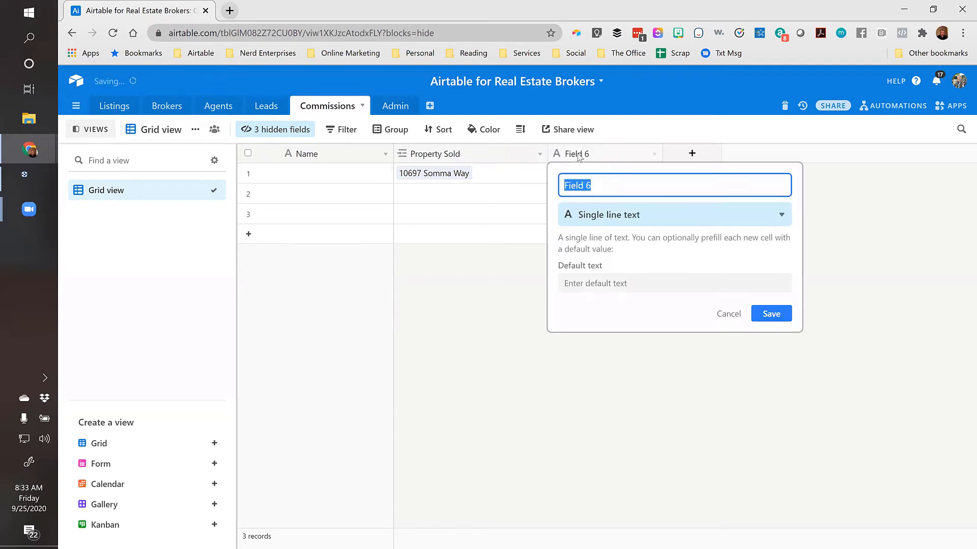
text(Original Listing )
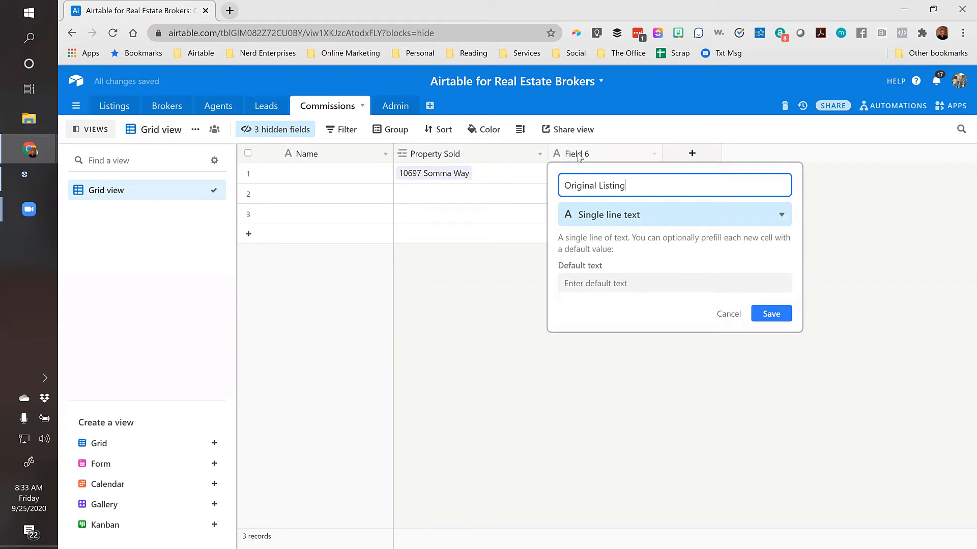
text(Price)
click(605, 214)
text(l)
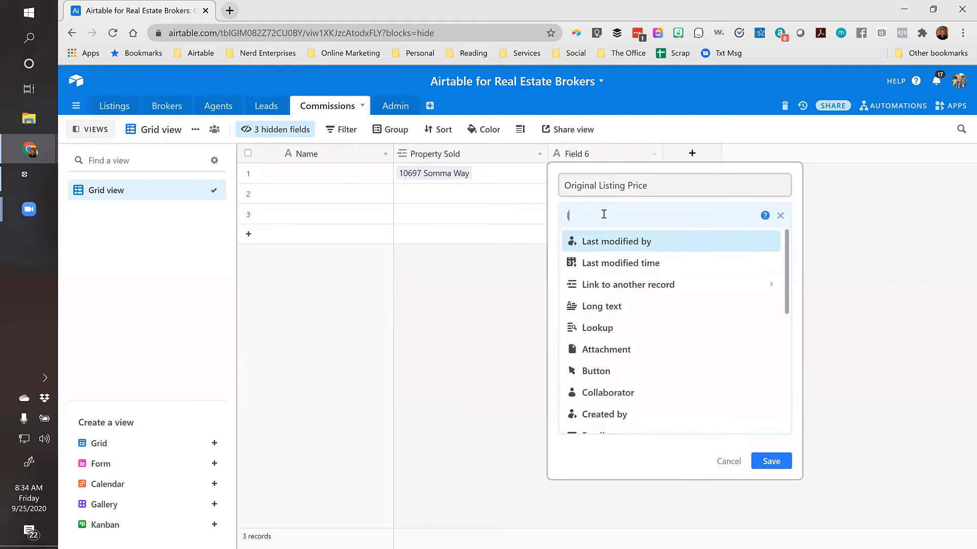
text(oo)
click(598, 245)
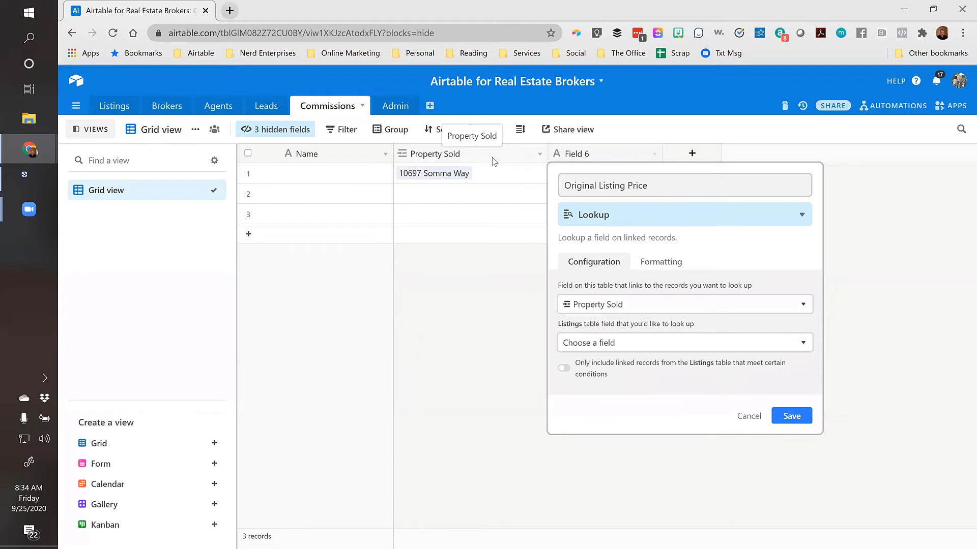
click(660, 304)
click(607, 345)
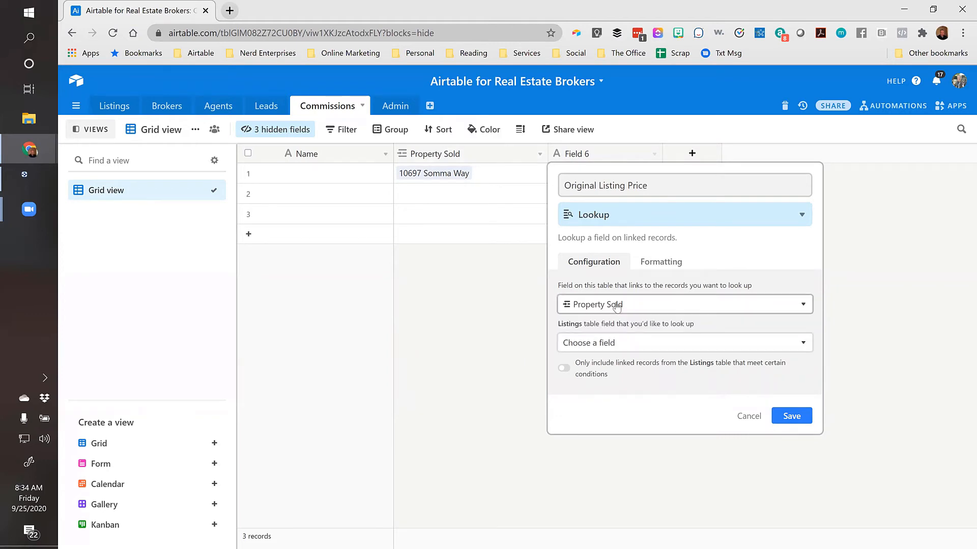
click(605, 345)
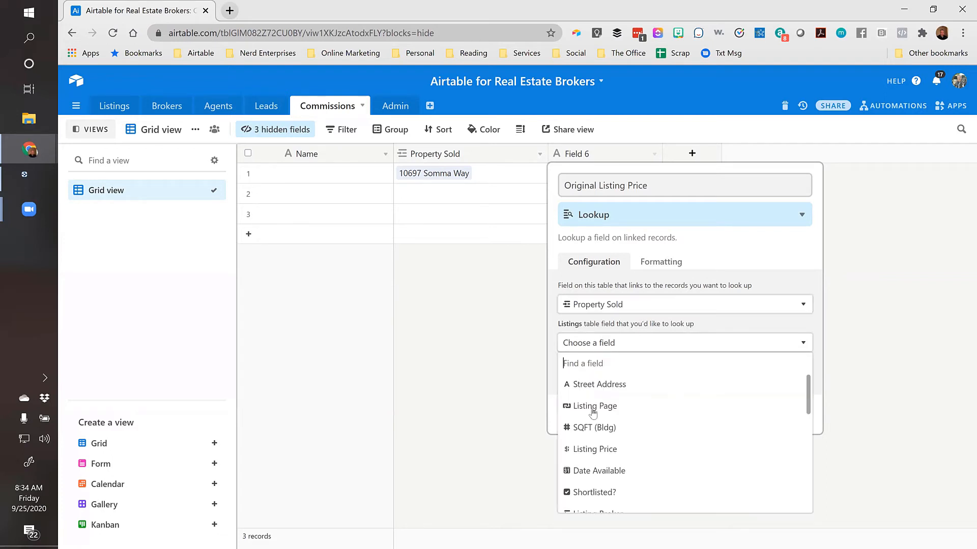
click(592, 456)
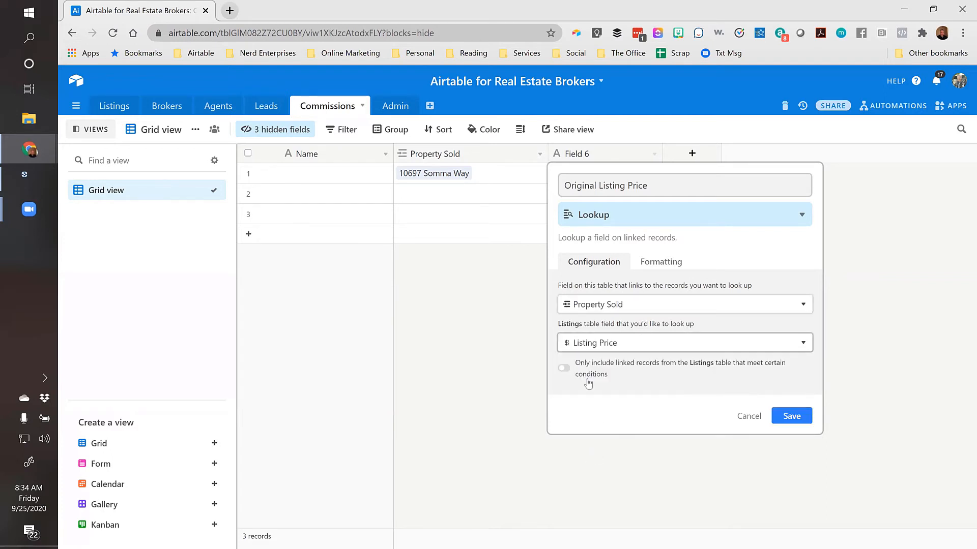
click(791, 417)
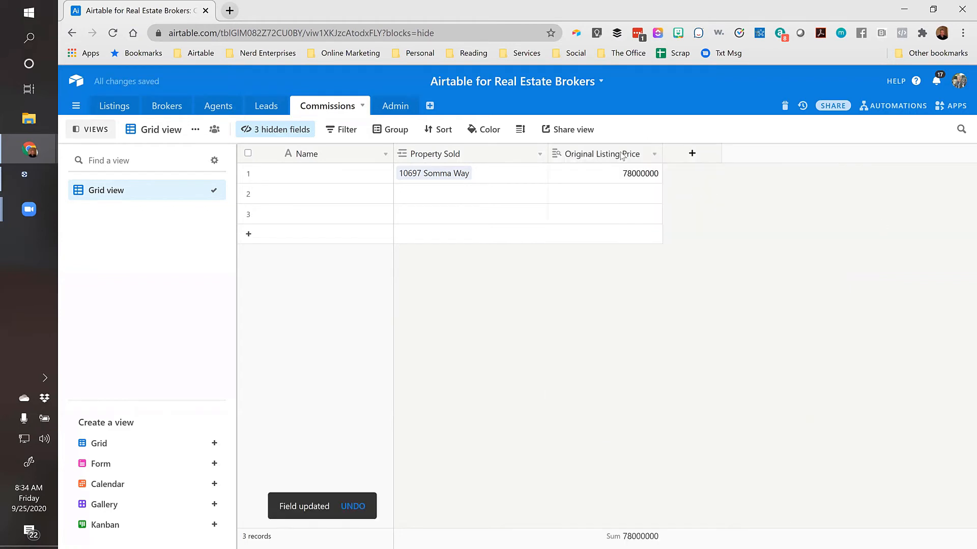
Format Original Listing Price as currency, showing $78,000,000.00
double_click(615, 154)
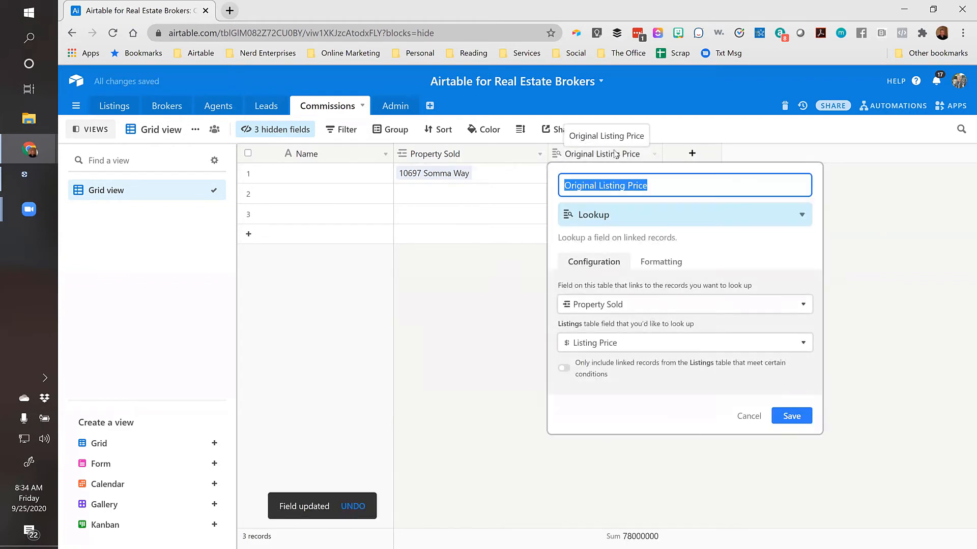
click(661, 263)
click(626, 302)
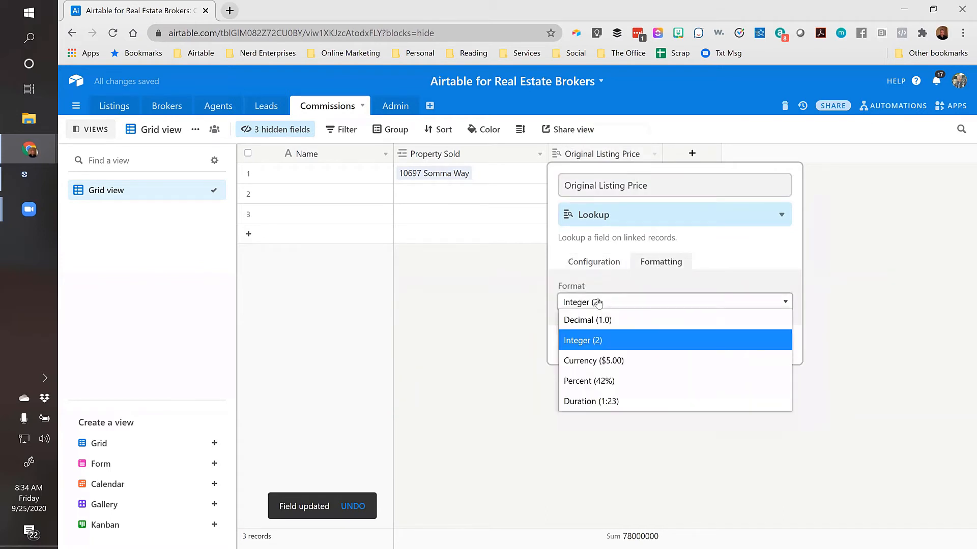
click(583, 362)
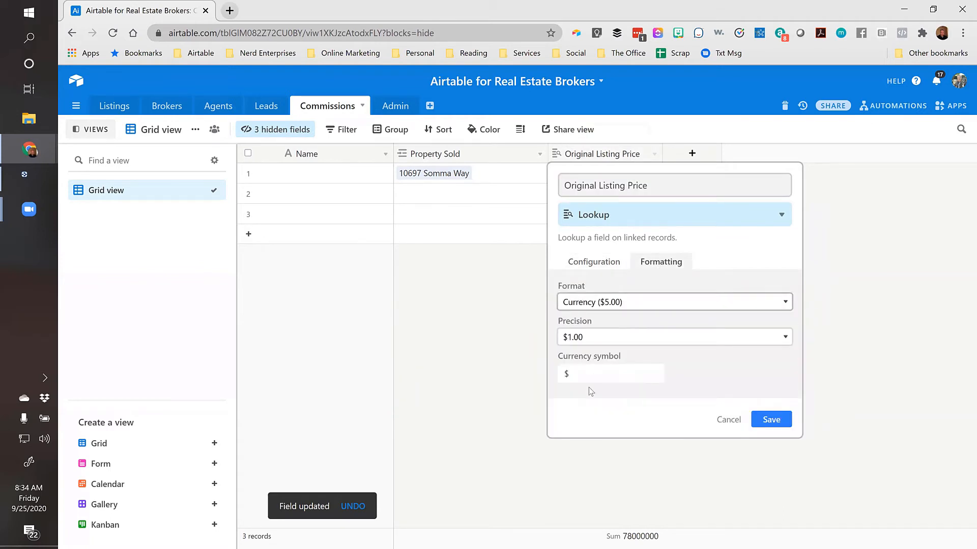
click(769, 420)
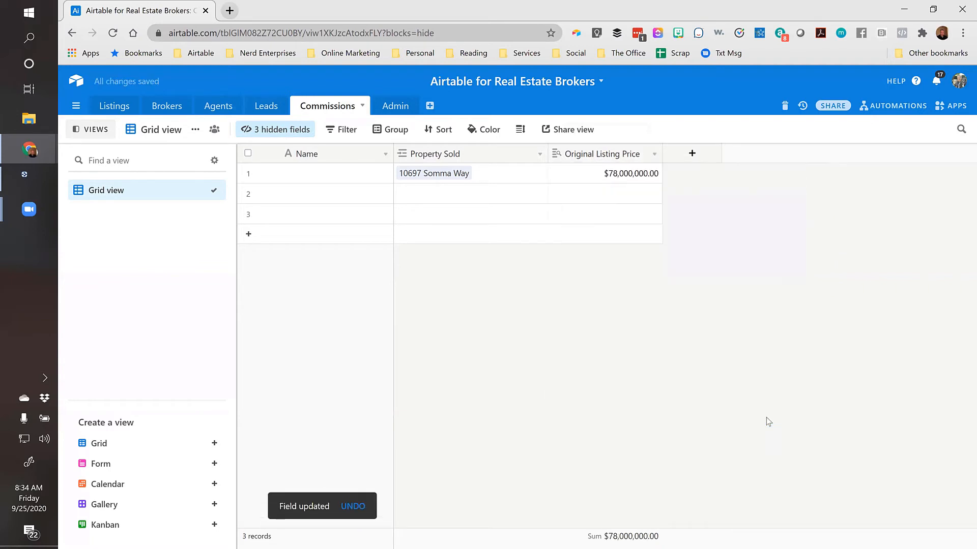
click(692, 154)
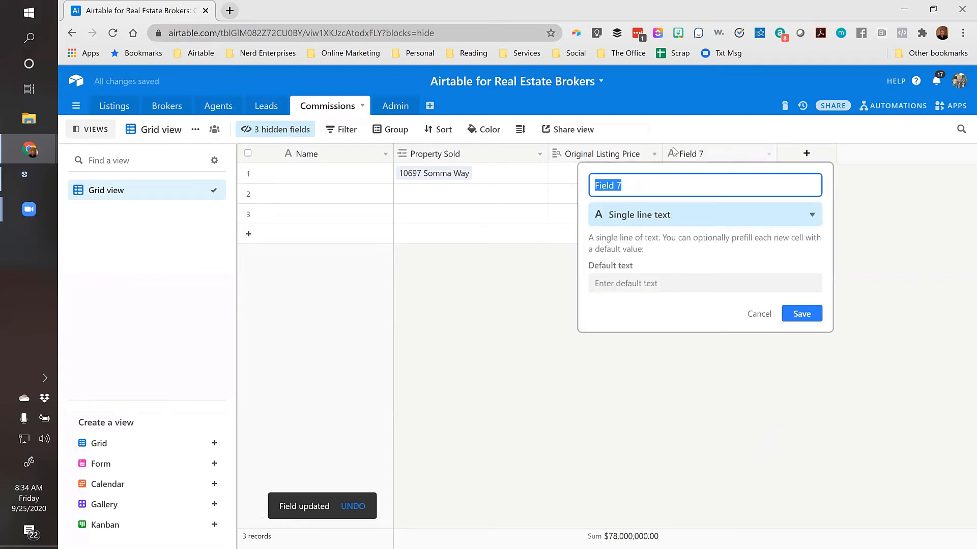
Add a 'Sold For' field of Currency type
text(Sold For)
click(642, 213)
text(Cu)
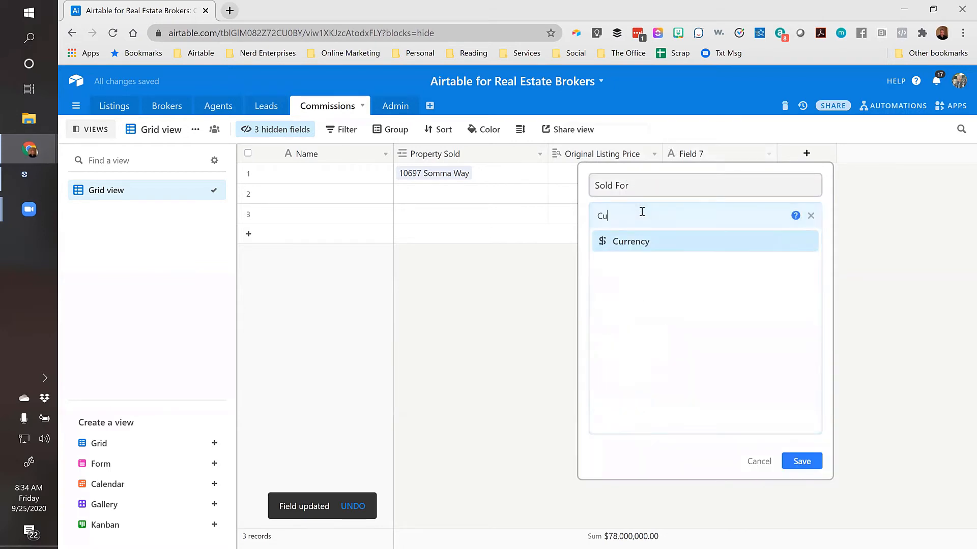
text(rr)
click(631, 241)
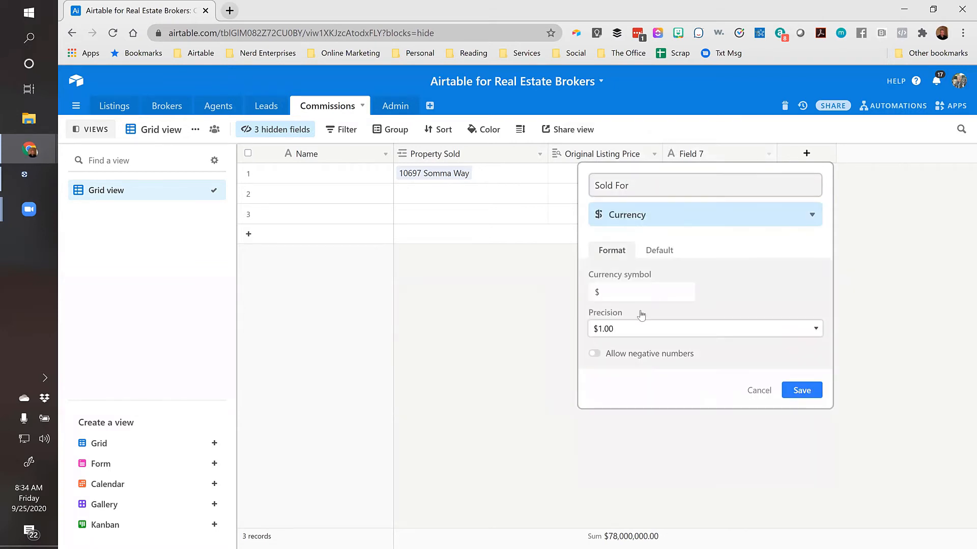
click(802, 390)
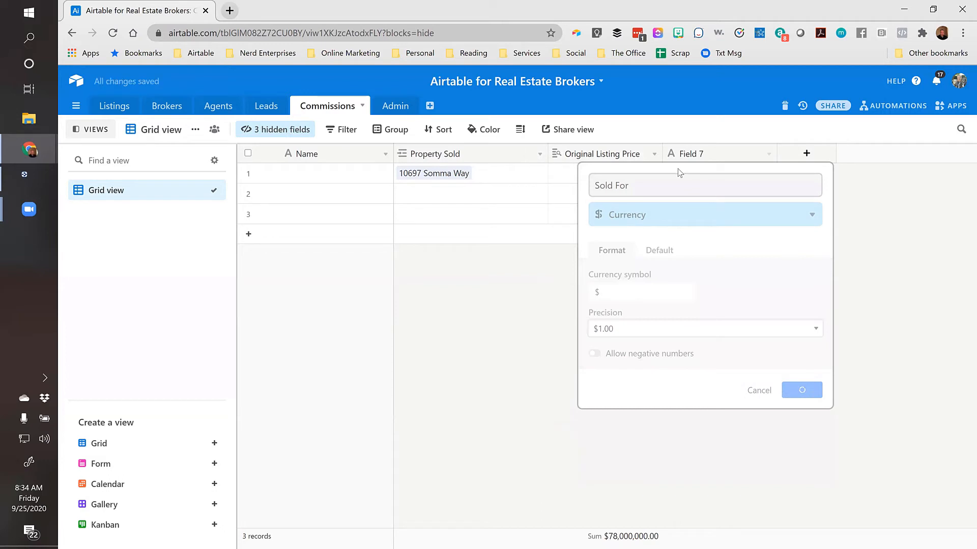
Enter 100,000,000 as row 1's Sold For and name a new field 'Broker's Commission Rate'
click(708, 182)
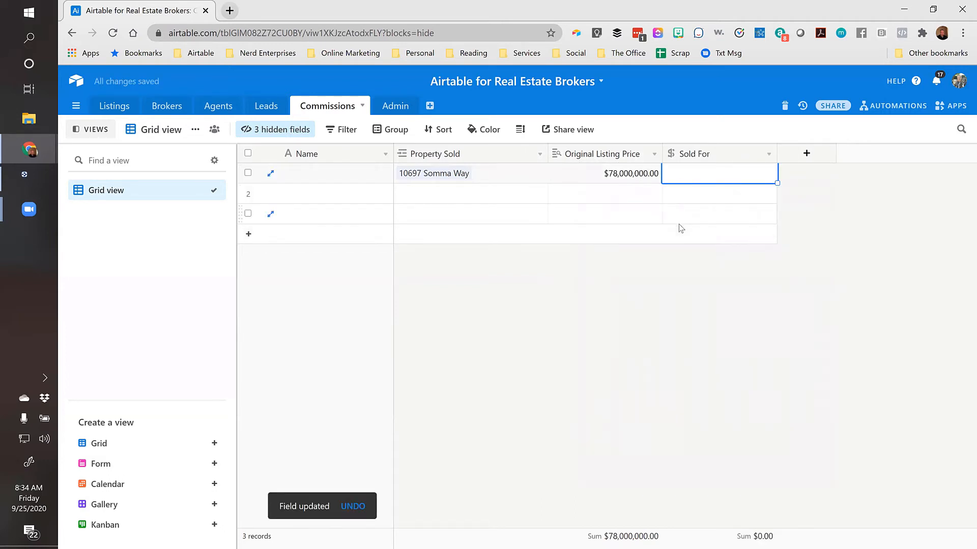
text(100,000,0)
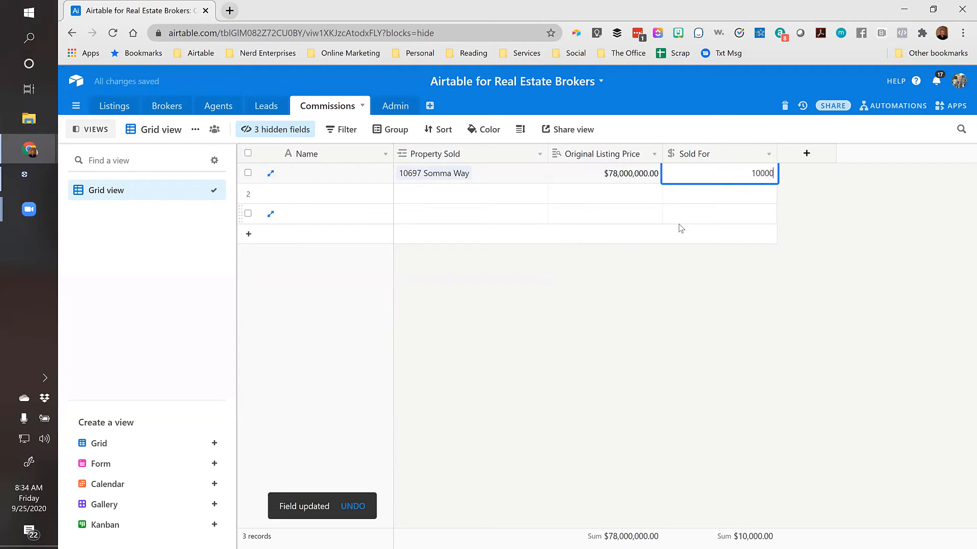
text(0000)
key(Return)
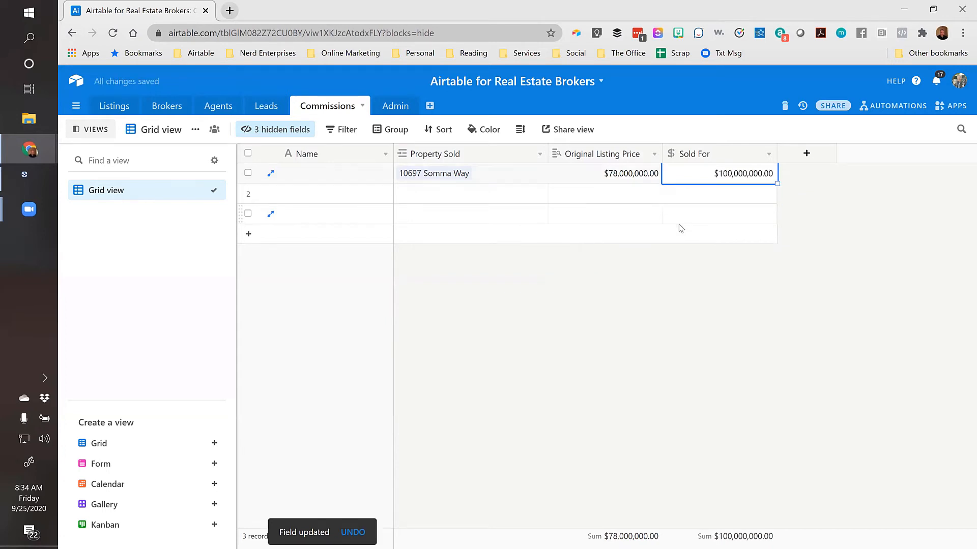
click(806, 155)
text(Broker)
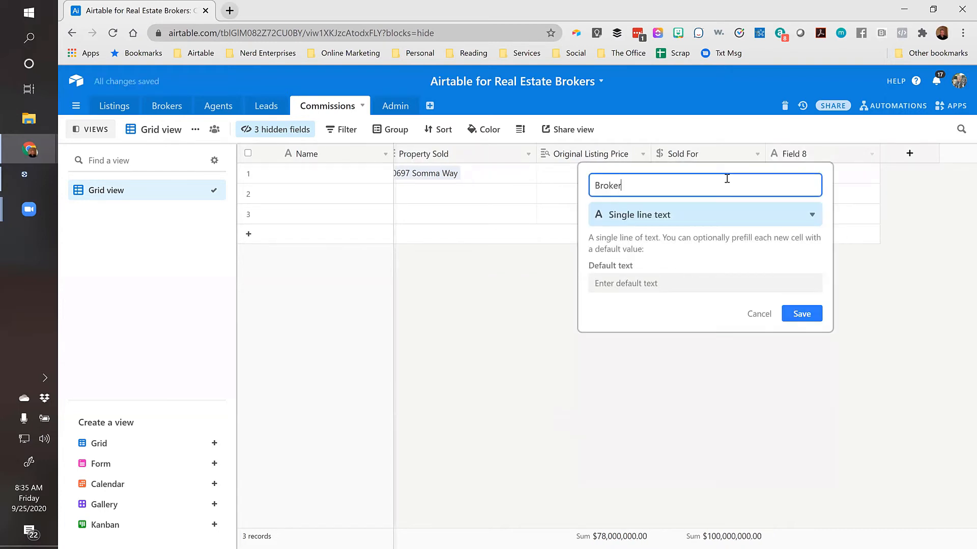
text('s Commission Rate)
Make Broker's Commission Rate a Percent field with two-decimal precision
click(701, 213)
text(per)
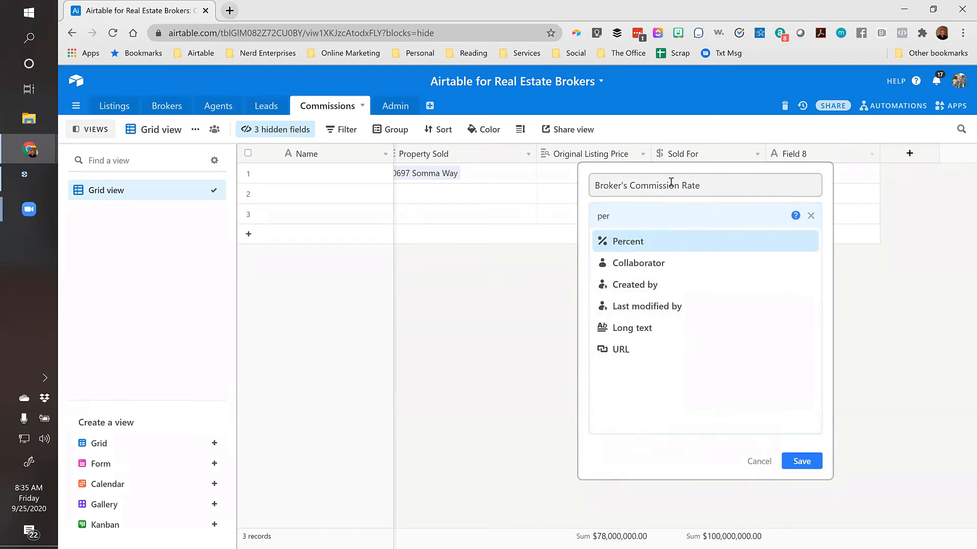
click(628, 242)
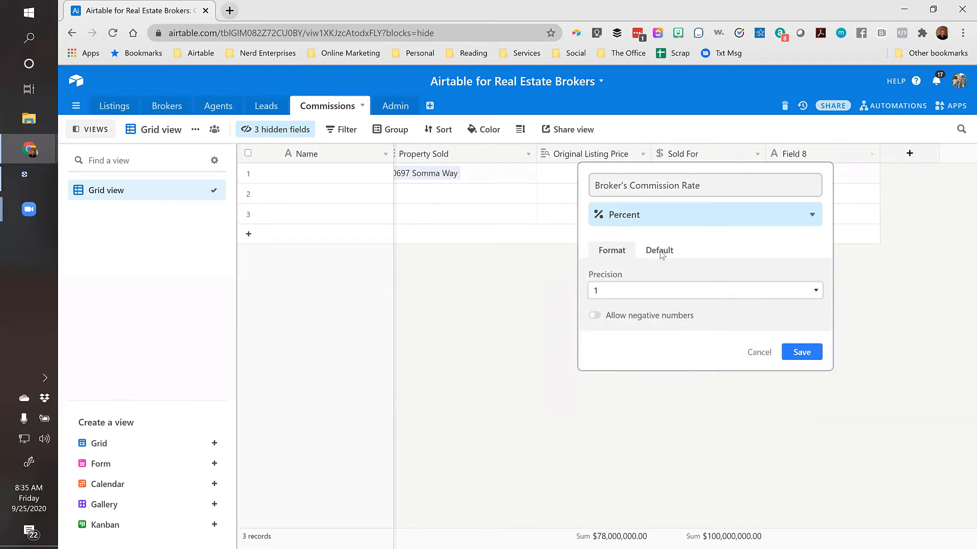
click(615, 297)
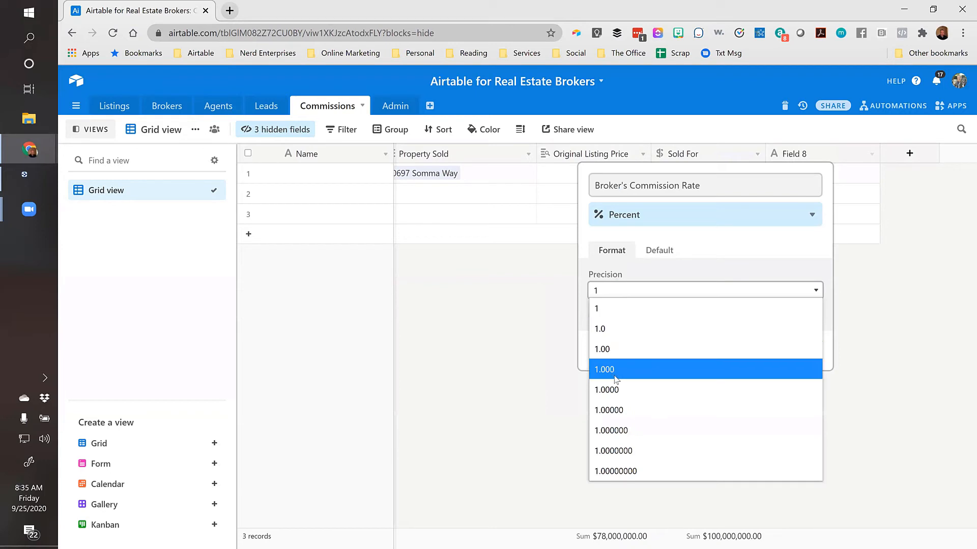
click(601, 351)
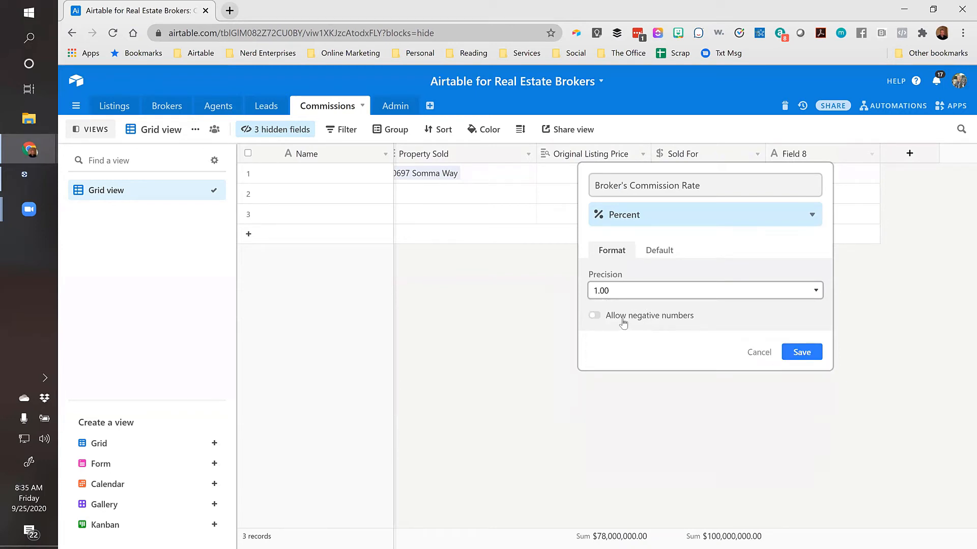
click(799, 353)
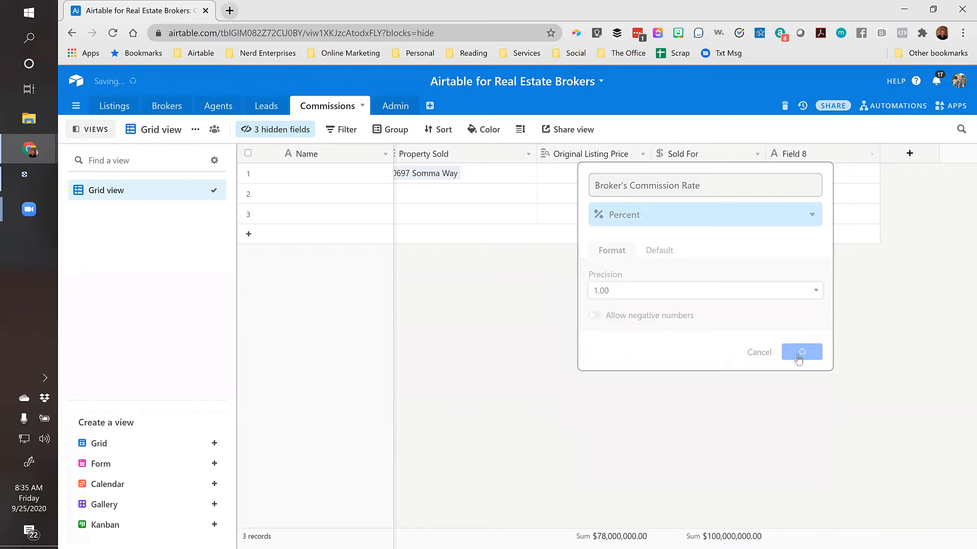
Enter 4% as row 1's commission rate and insert a field left of Original Listing Price
click(808, 178)
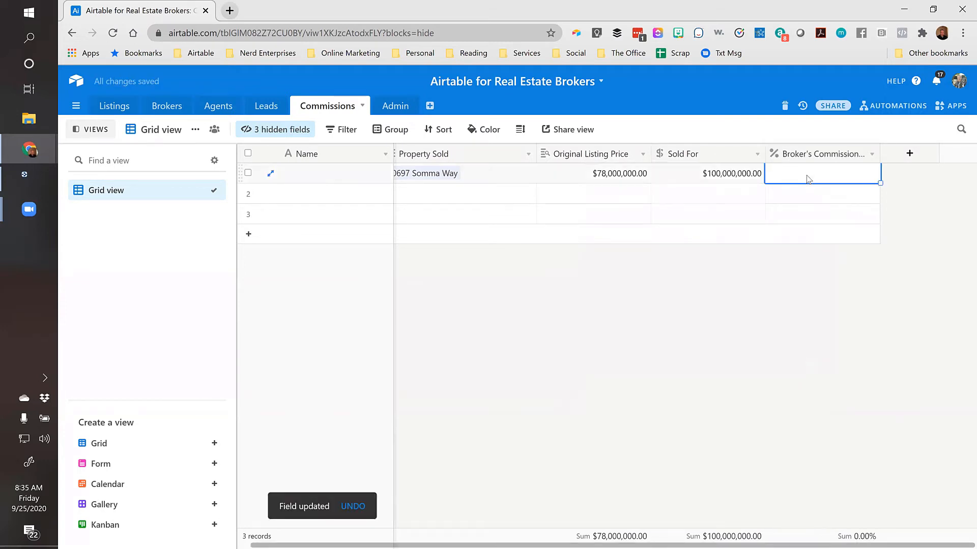
text(4)
key(Return)
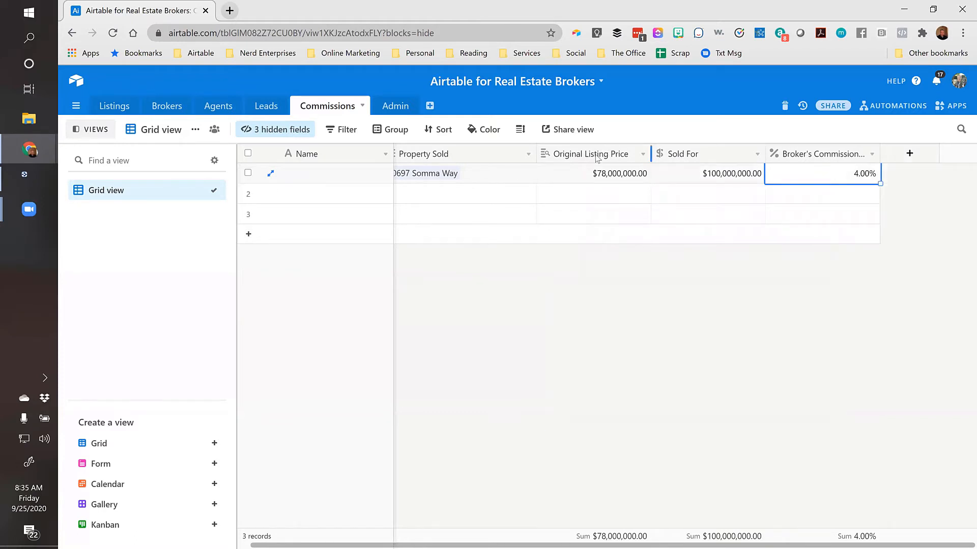
key(Left)
key(Left)
key(Left)
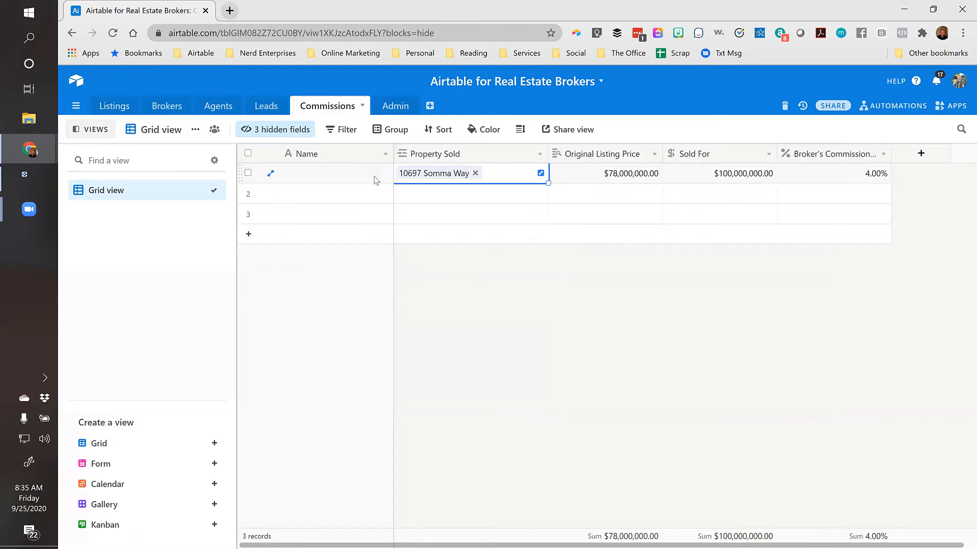
right_click(581, 155)
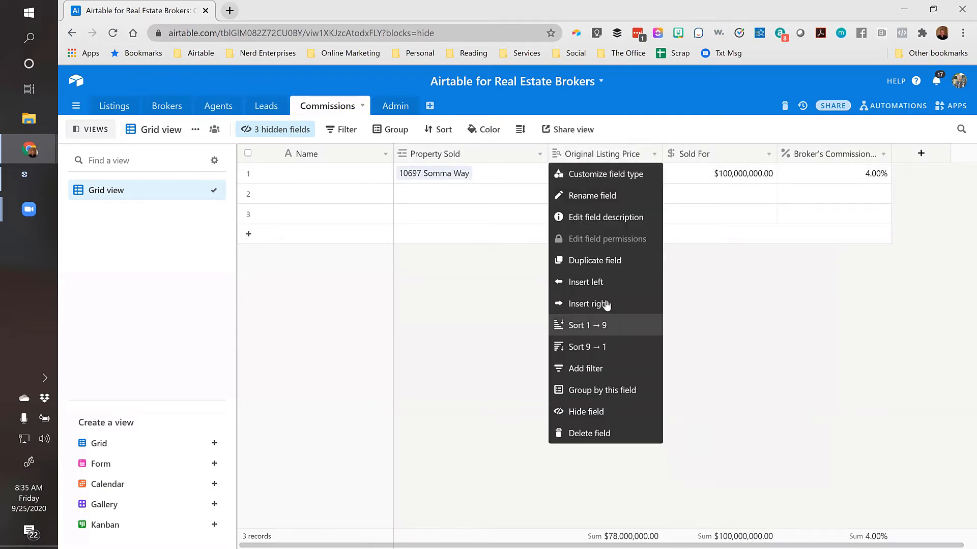
click(595, 282)
Make the new field a Lookup named 'Brokers'
click(613, 220)
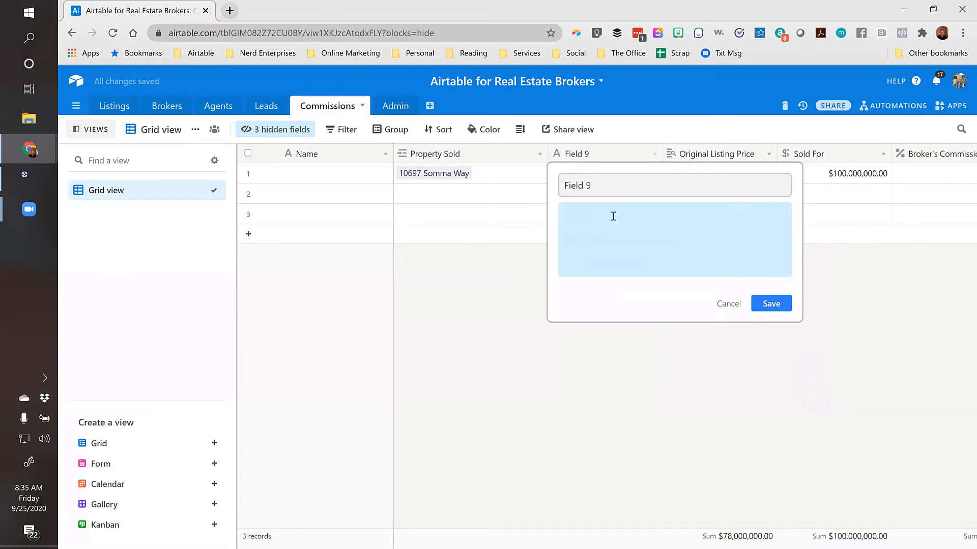
text(loo)
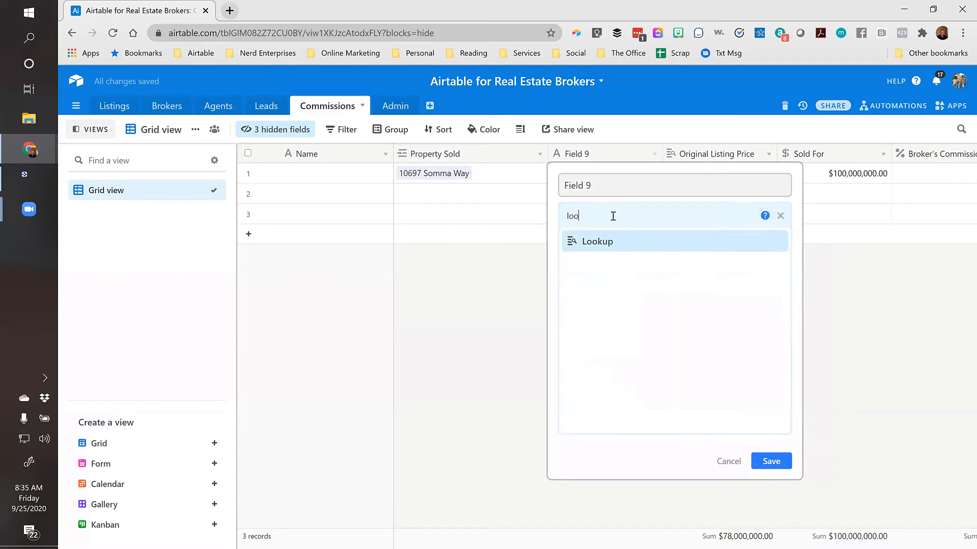
click(599, 254)
triple_click(591, 185)
text(B)
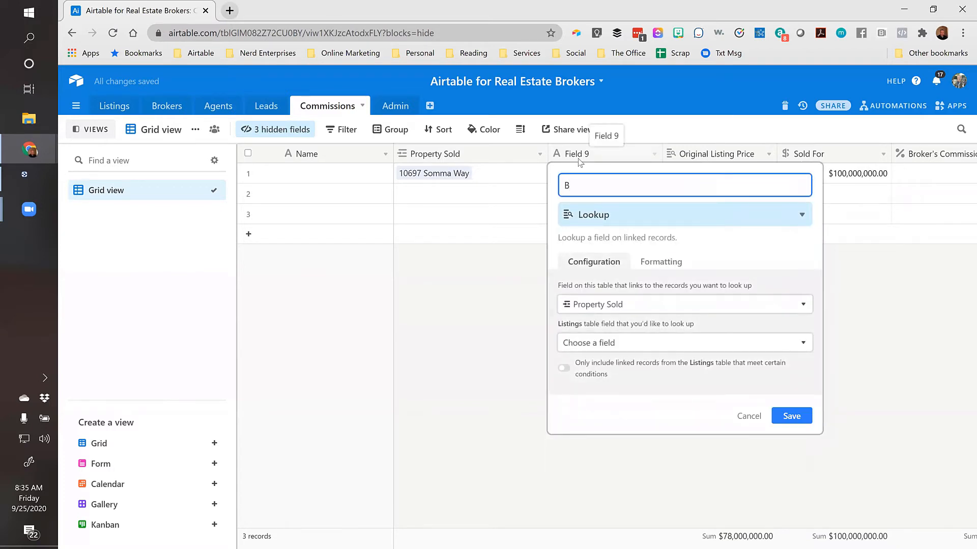
text(rokers(s)
Have Brokers(s) look up Listing Broker through Property Sold and save it
click(594, 344)
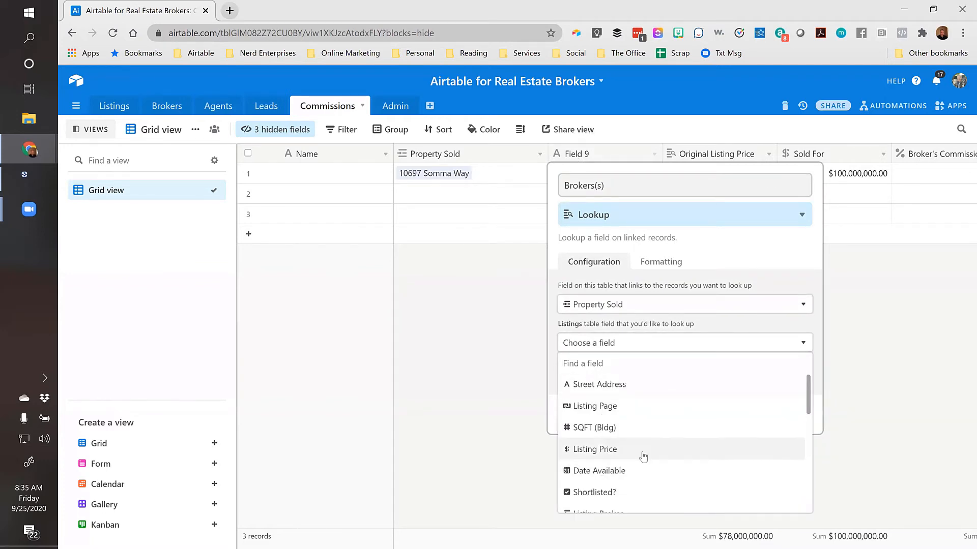
click(607, 305)
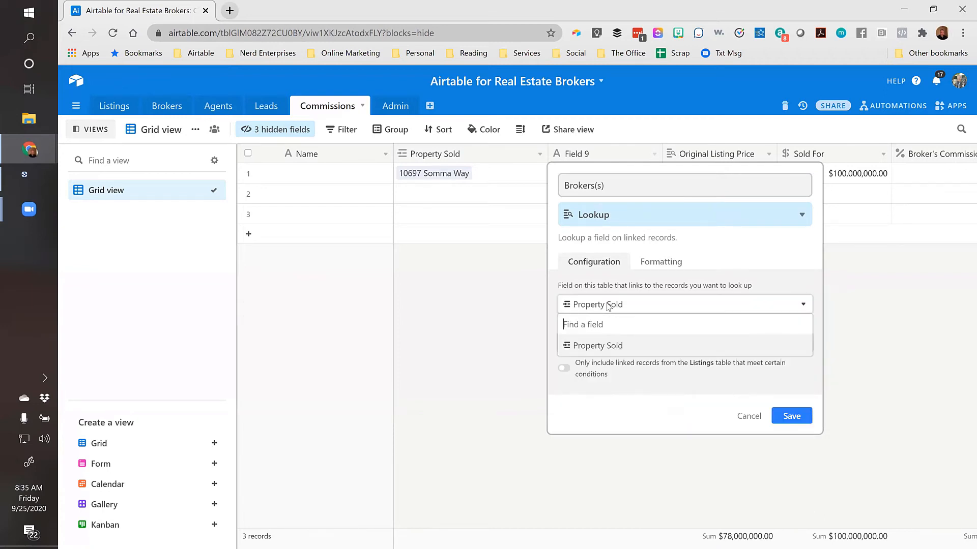
click(607, 306)
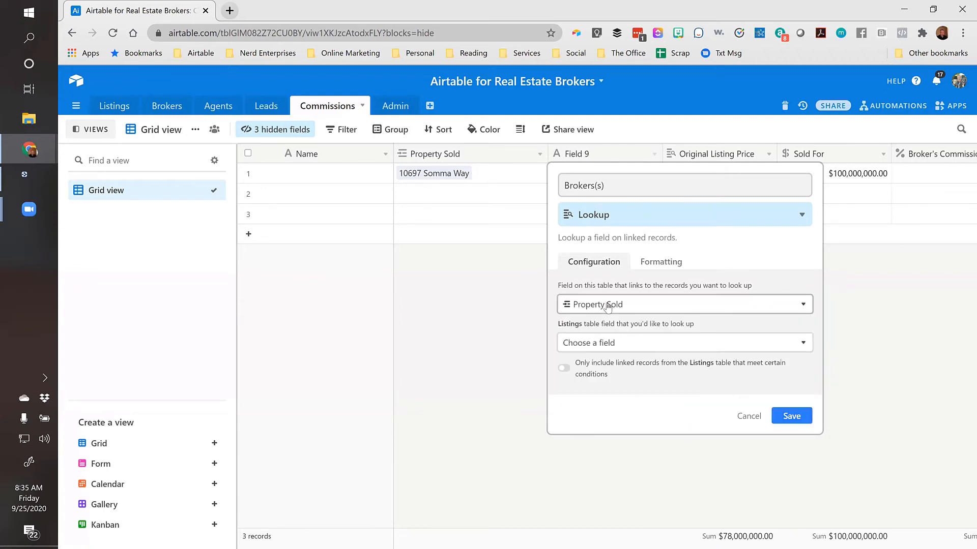
click(597, 345)
scroll(630, 413, down, 5)
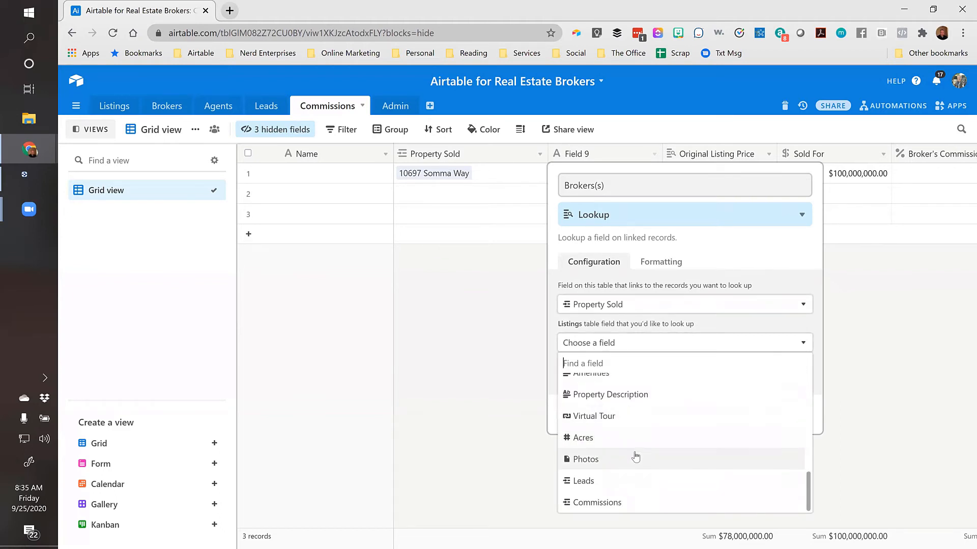
scroll(654, 468, up, 2)
scroll(655, 471, up, 5)
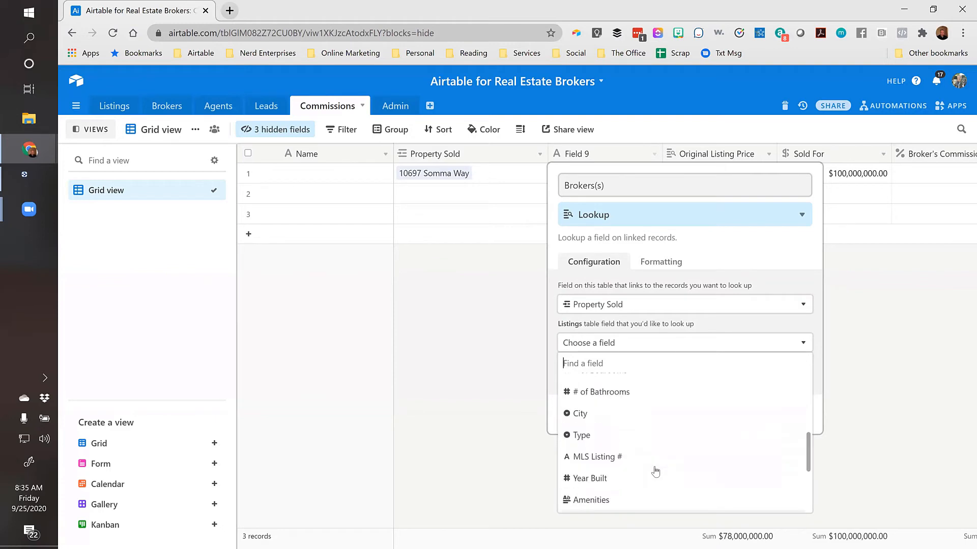
scroll(655, 471, down, 1)
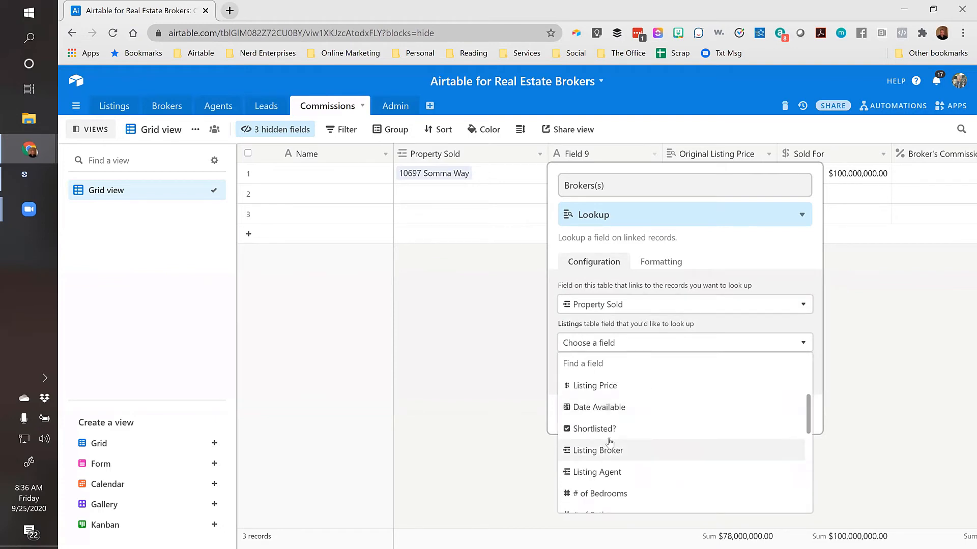
click(606, 450)
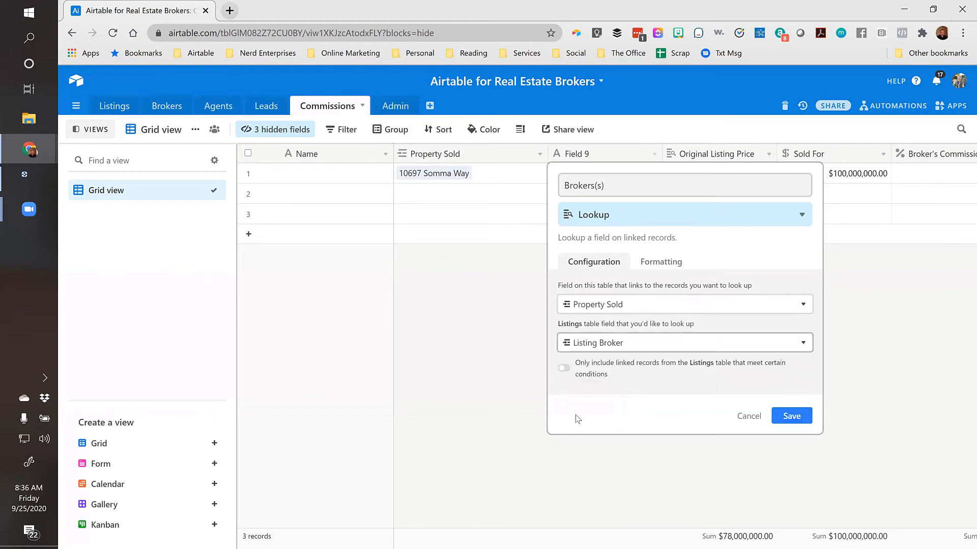
click(791, 417)
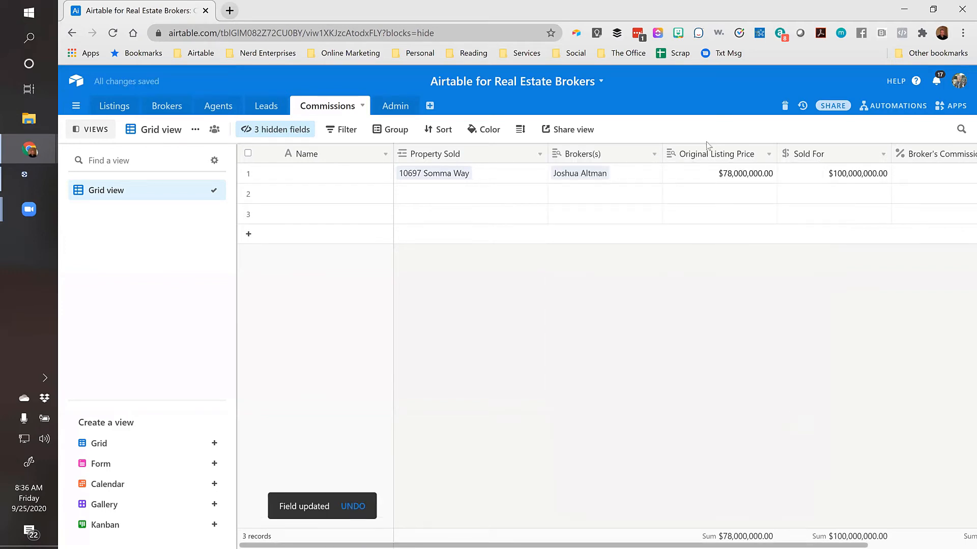
Insert a field named 'Commission Earned ($)' right of Broker's Commission Rate
click(641, 178)
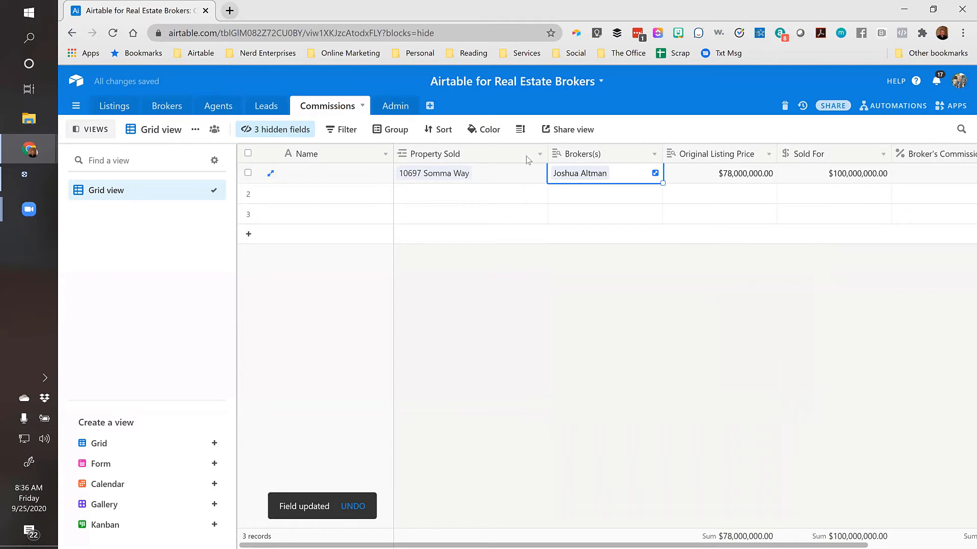
key(Left)
key(Right)
key(Right)
key(Right)
key(Right)
right_click(913, 156)
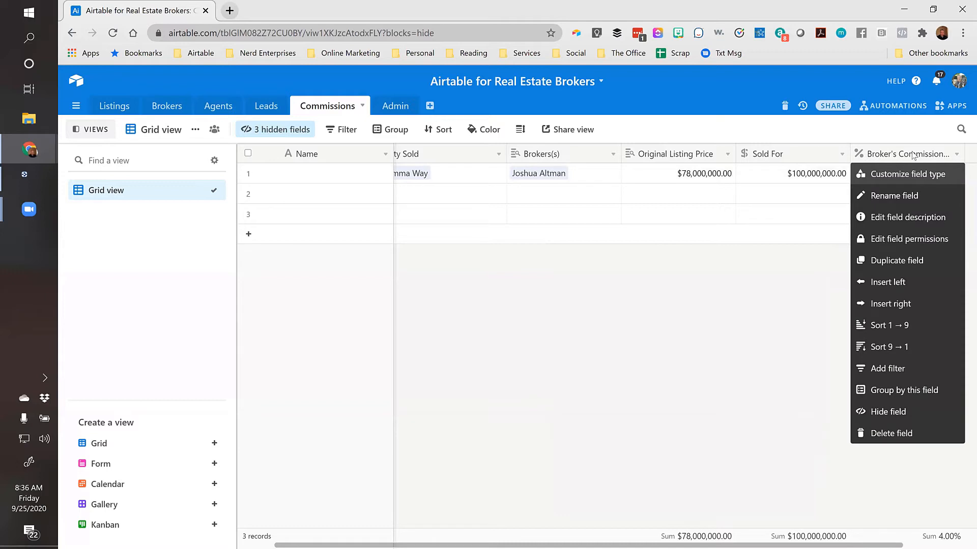
click(903, 303)
text(Commission)
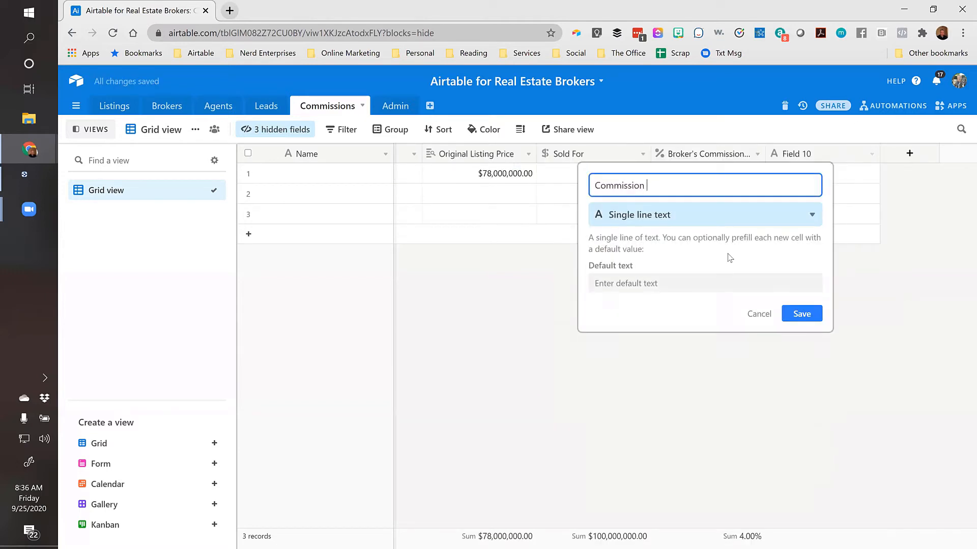
text( Earned ($))
Set Commission Earned ($) to the Formula field type
click(675, 214)
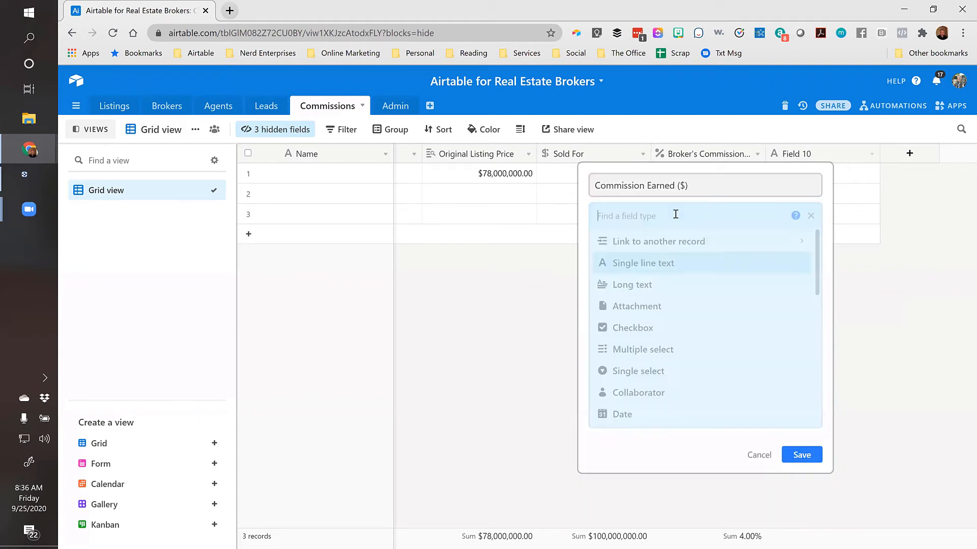
text(Curr)
key(BackSpace)
key(BackSpace)
key(BackSpace)
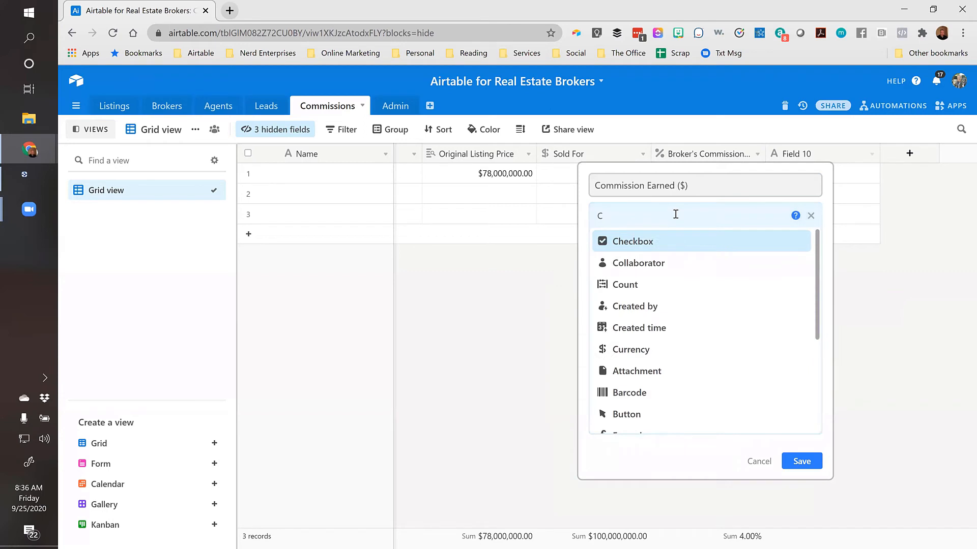
key(BackSpace)
text(for)
click(655, 242)
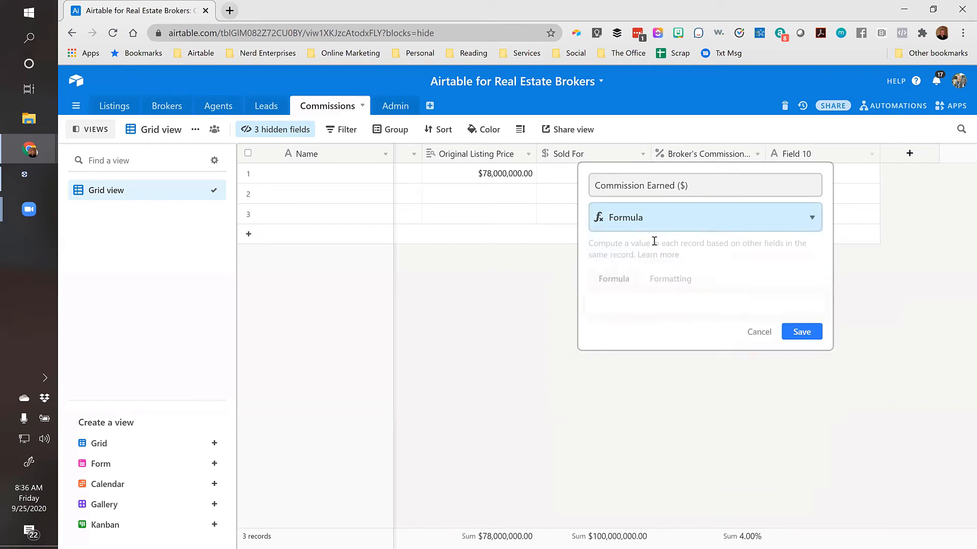
Enter the formula {Sold For}*{Broker's Commission Rate}, giving 4000000 for row 1
click(630, 302)
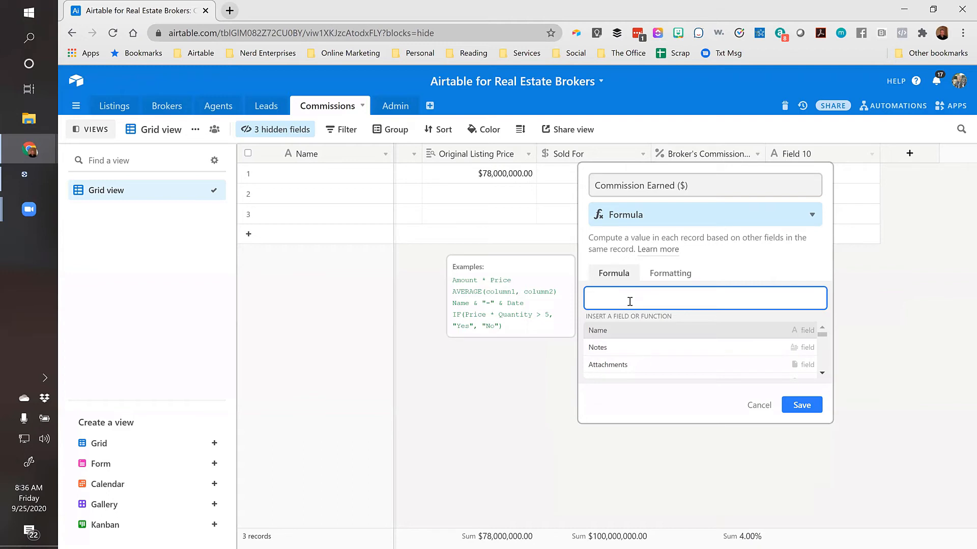
text(sol)
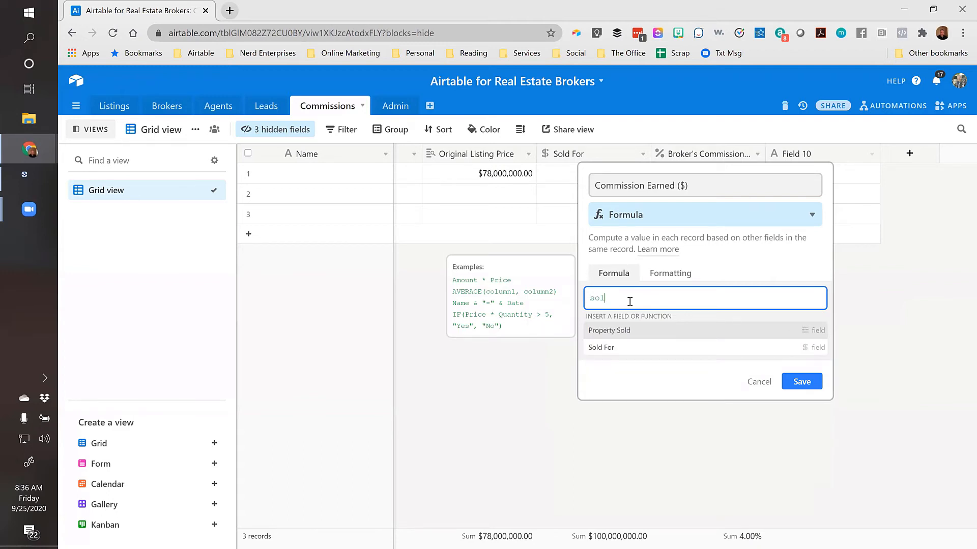
click(599, 348)
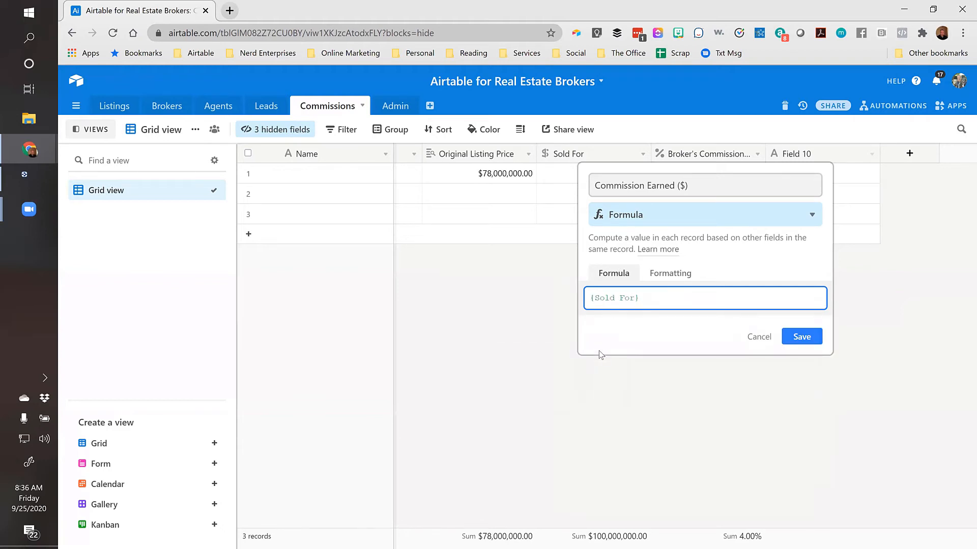
text(*comm)
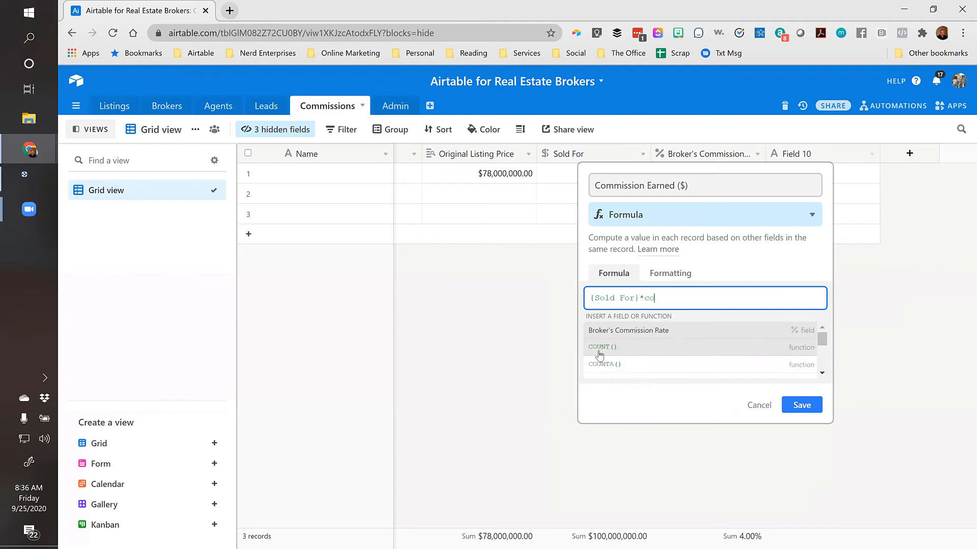
click(638, 331)
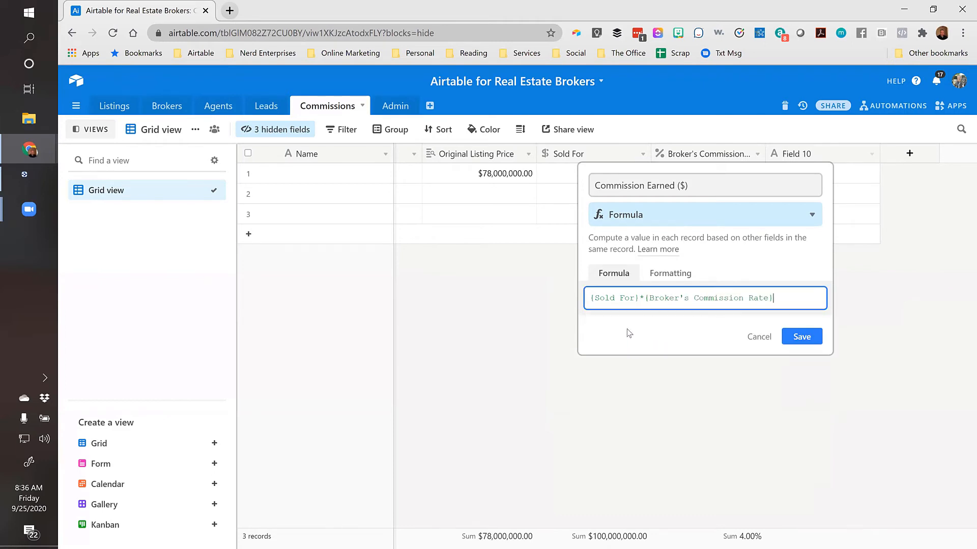
click(801, 338)
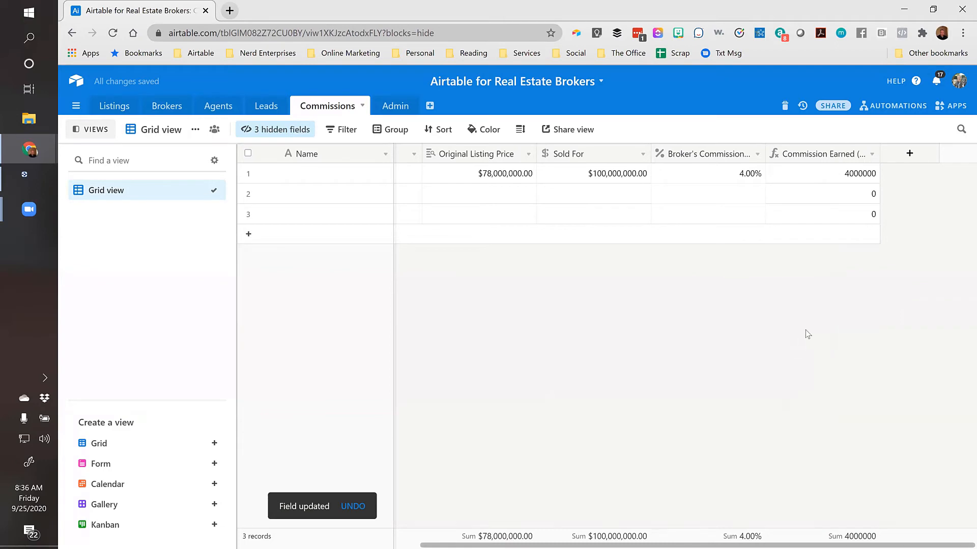
click(793, 172)
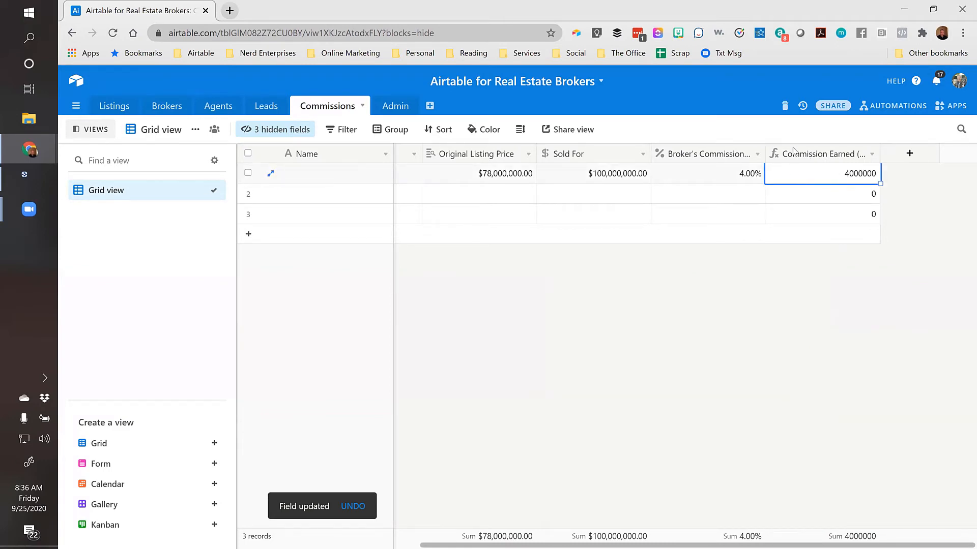
Format Commission Earned ($) as currency ($4,000,000.00) and widen its column
double_click(794, 155)
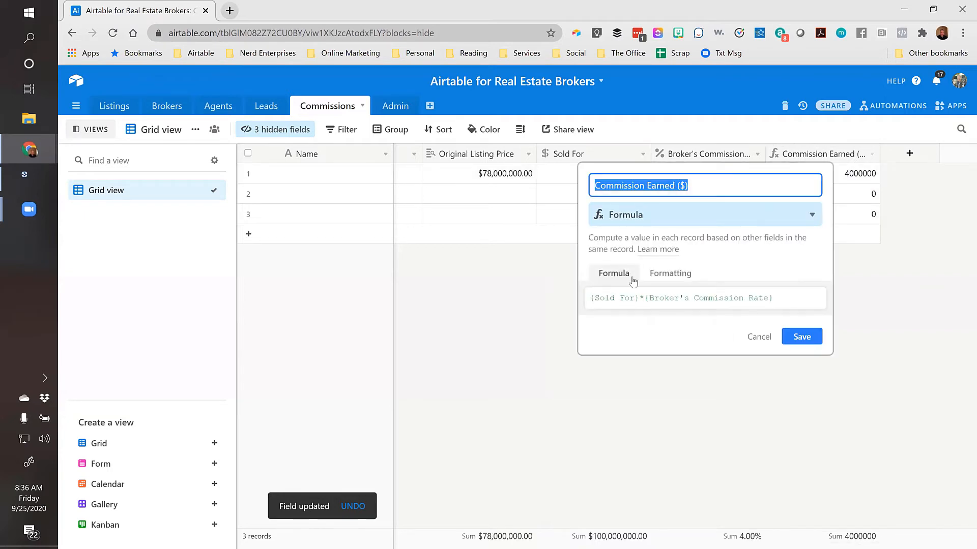
click(681, 274)
click(650, 314)
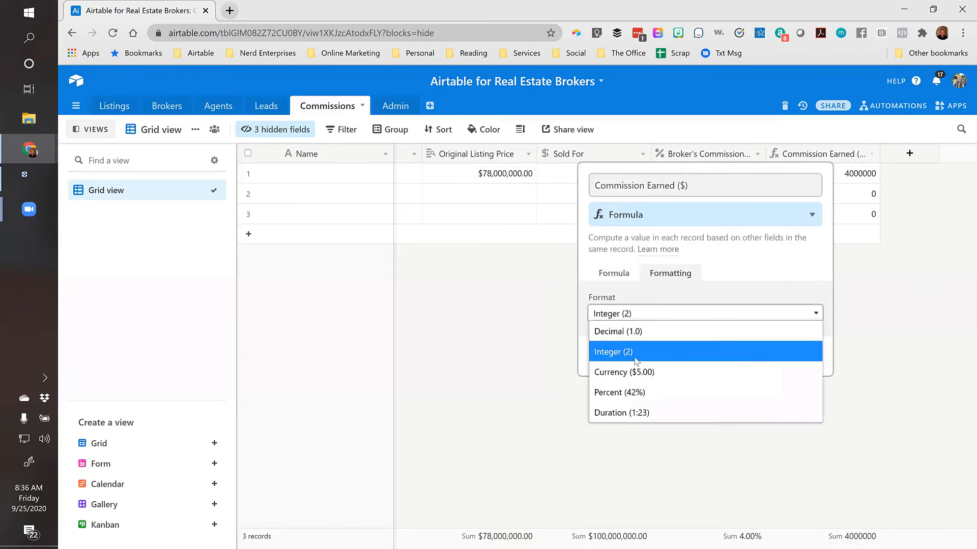
click(683, 369)
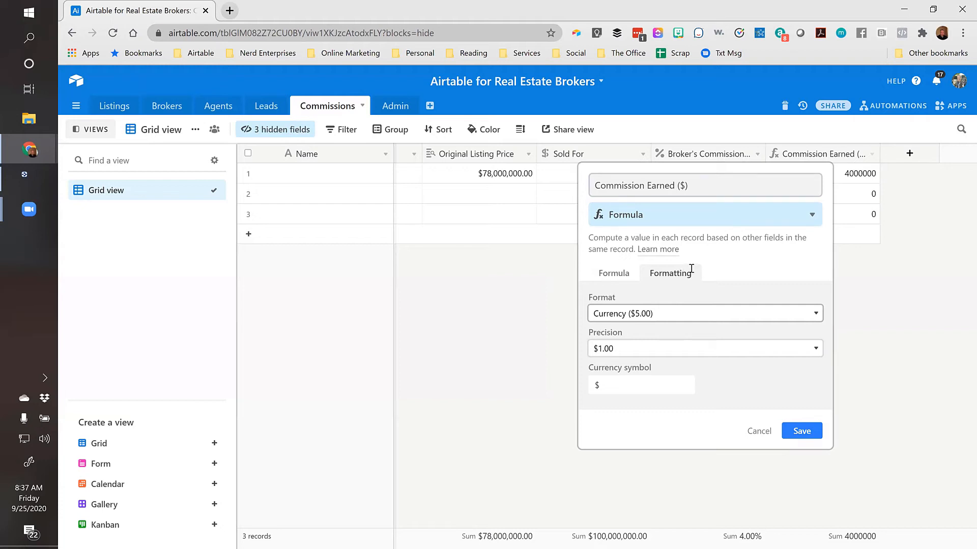
click(608, 275)
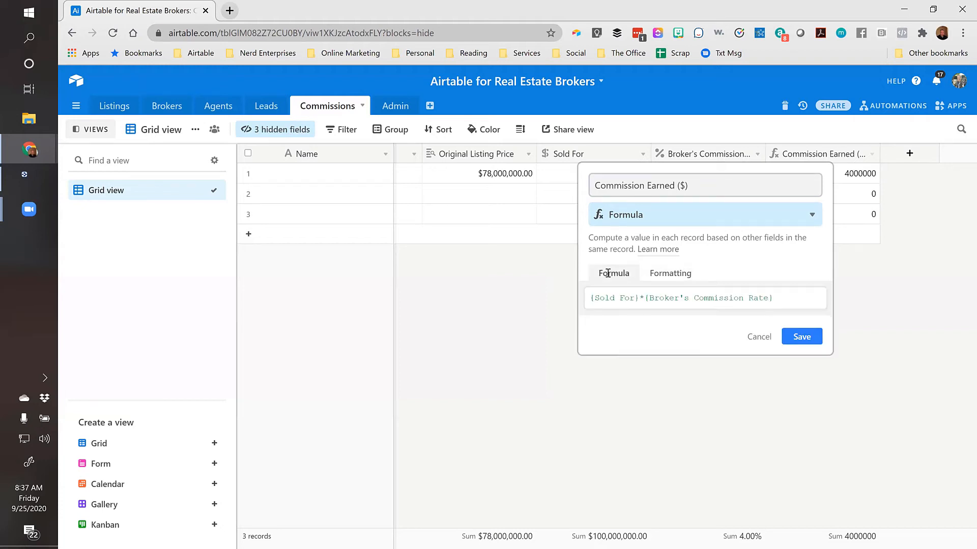
click(670, 273)
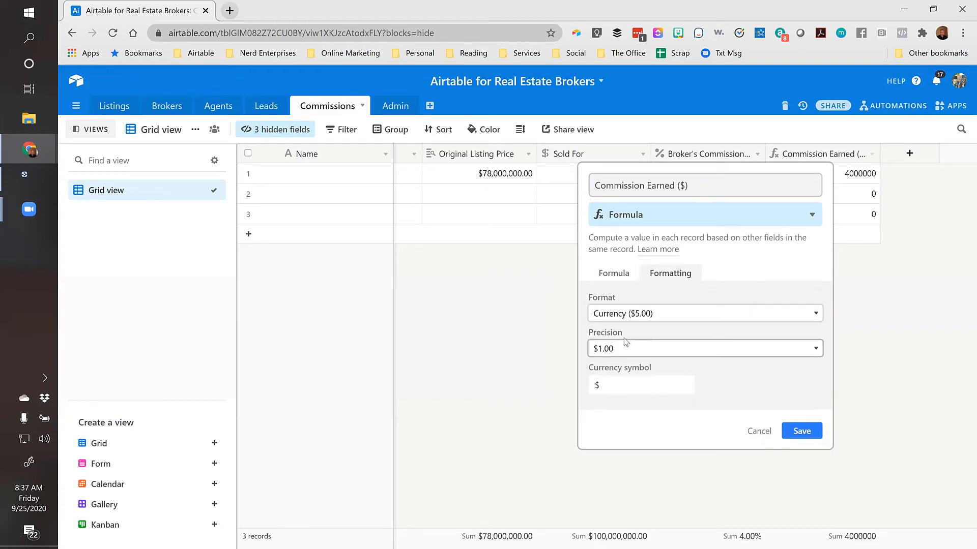
click(805, 430)
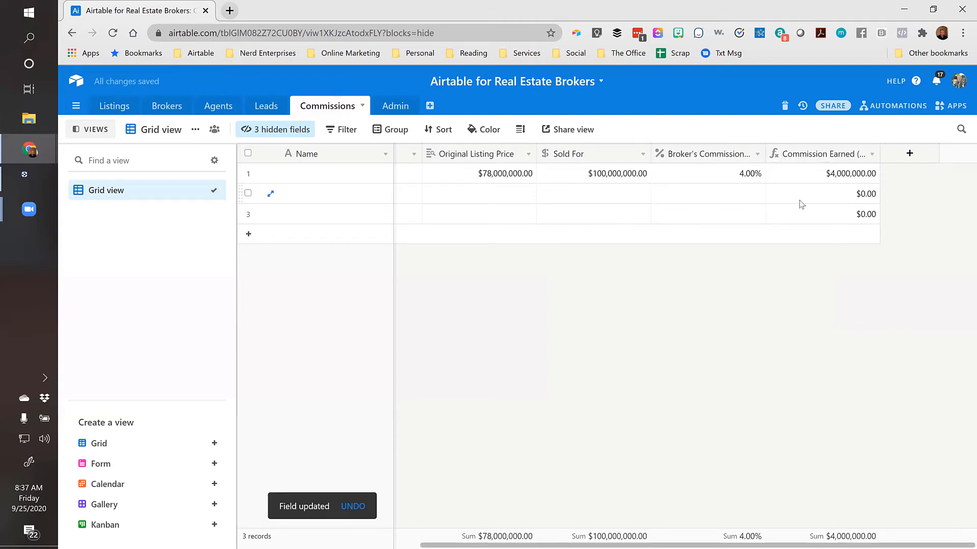
click(811, 175)
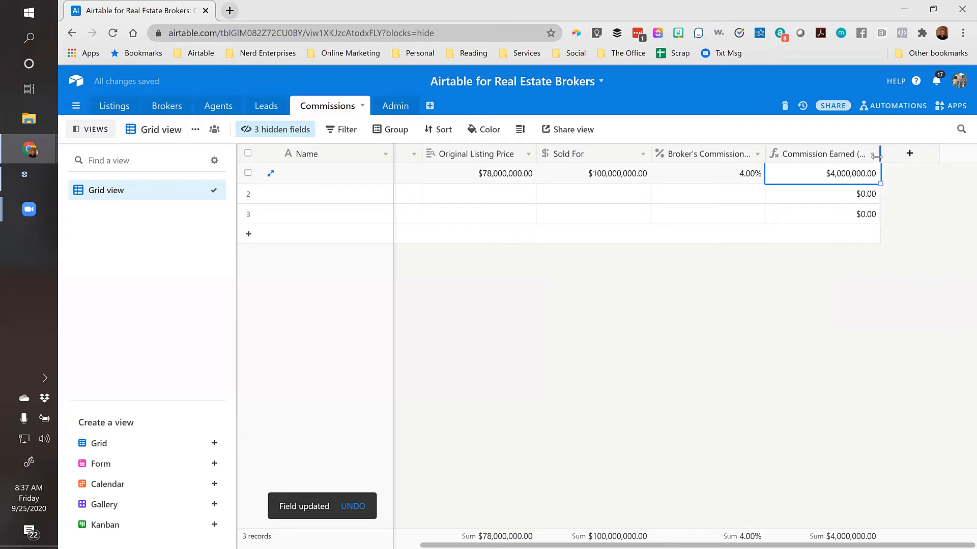
drag(876, 156, 899, 156)
key(Left)
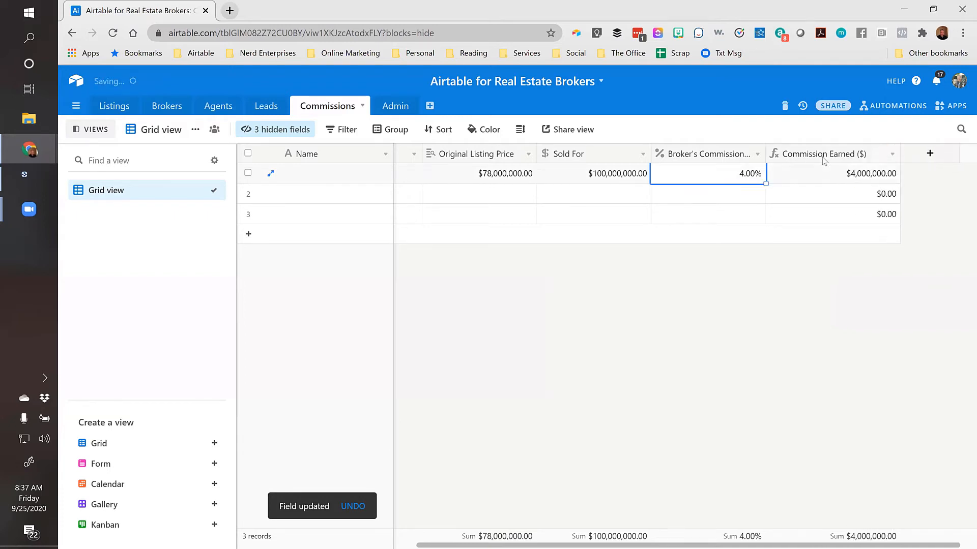
key(Left)
key(Left)
key(Left)
key(Left)
key(Left)
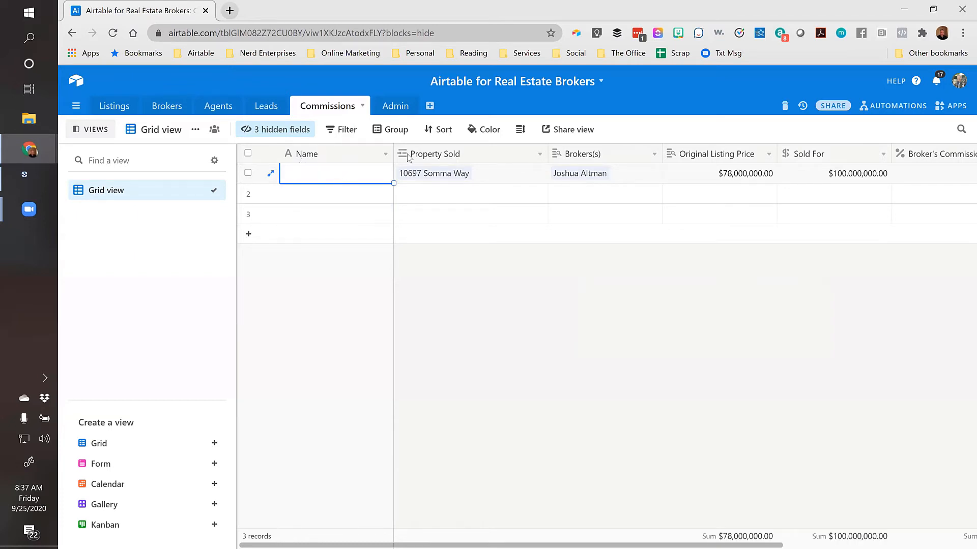
Insert a 'Date Closed' Date field left of Property Sold
key(shift+Down)
key(shift+Down)
right_click(457, 155)
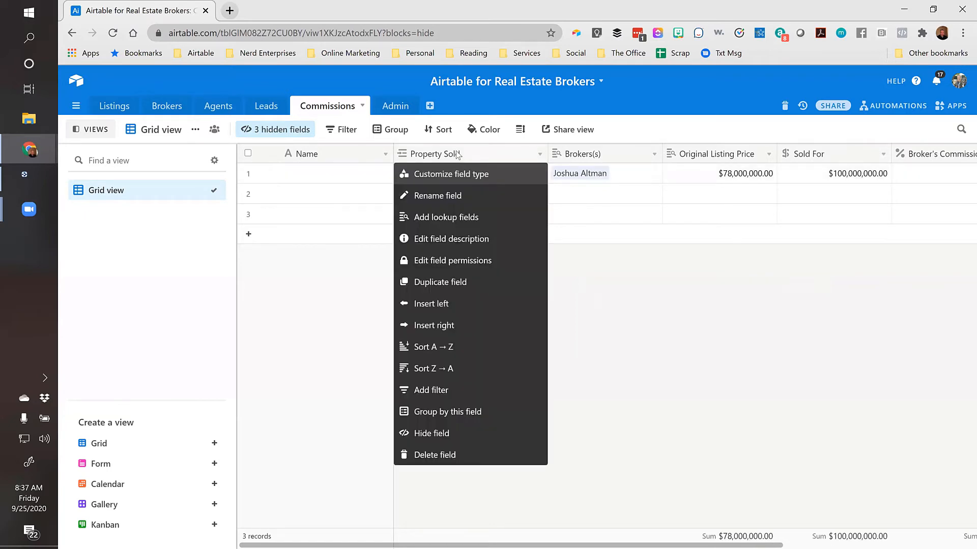
click(442, 304)
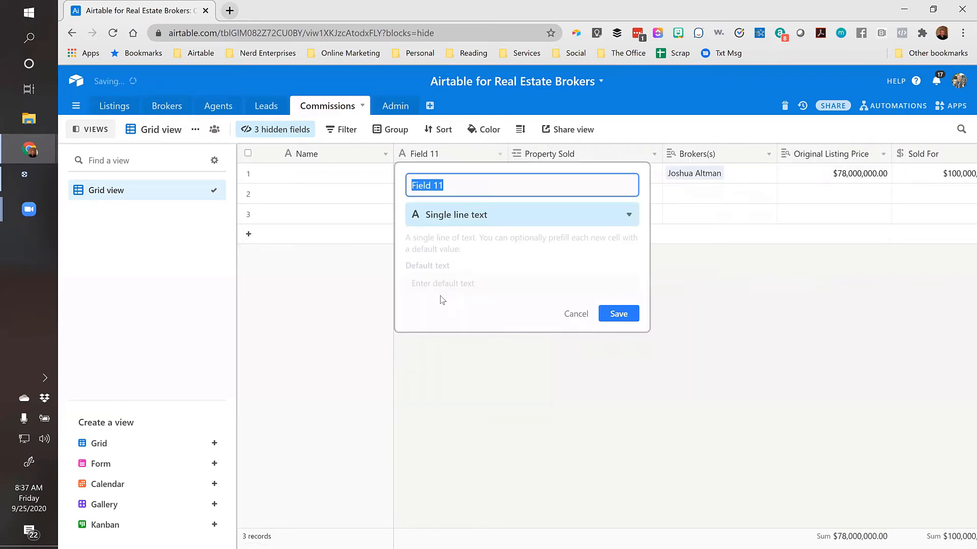
text(Date )
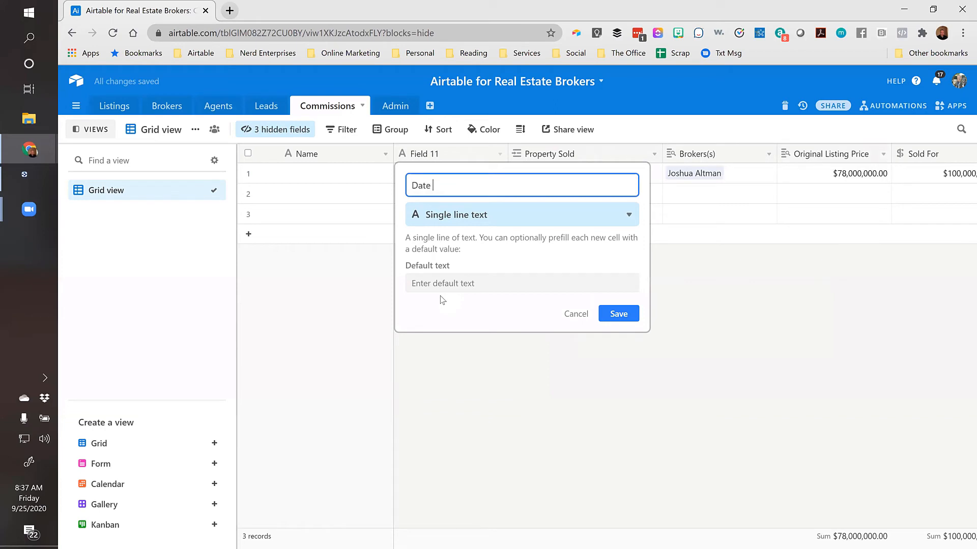
text(Closed)
click(455, 215)
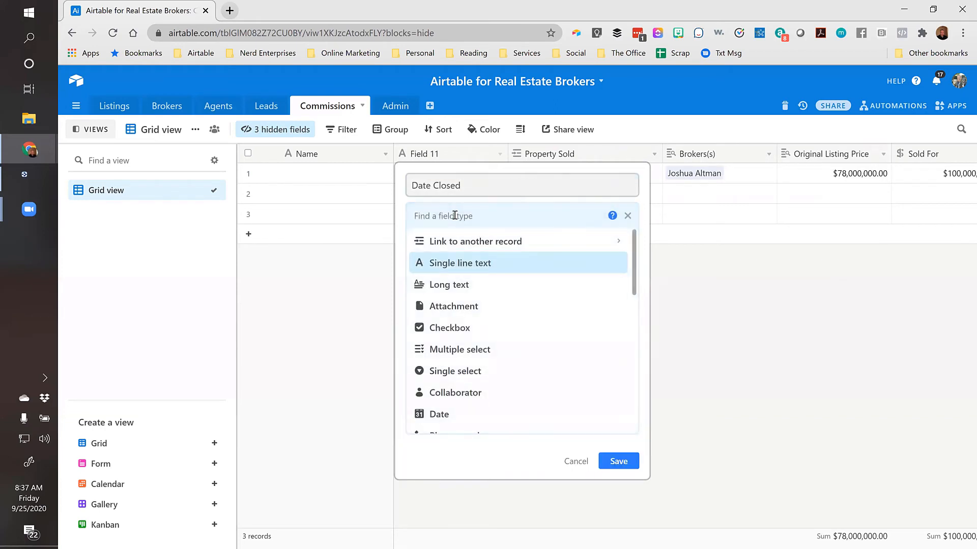
text(date)
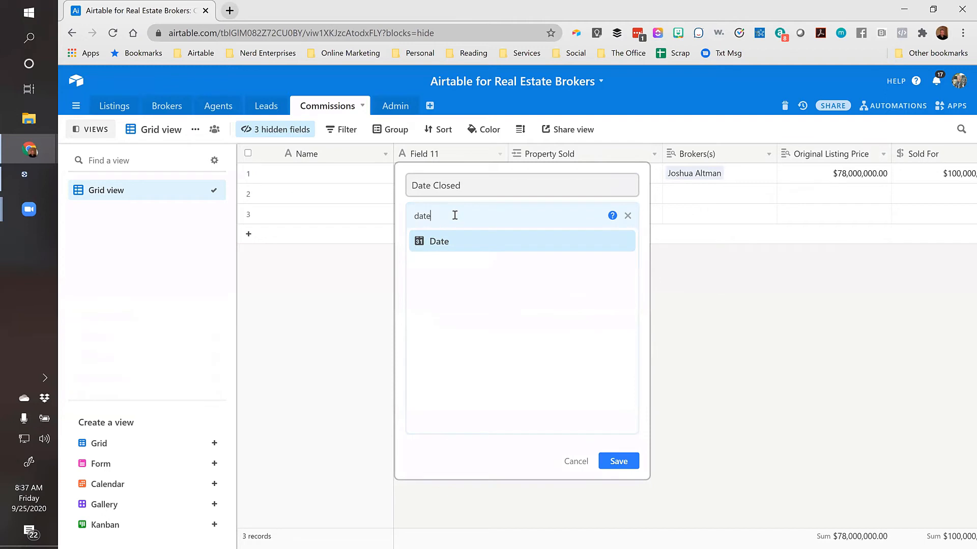
click(437, 244)
click(619, 325)
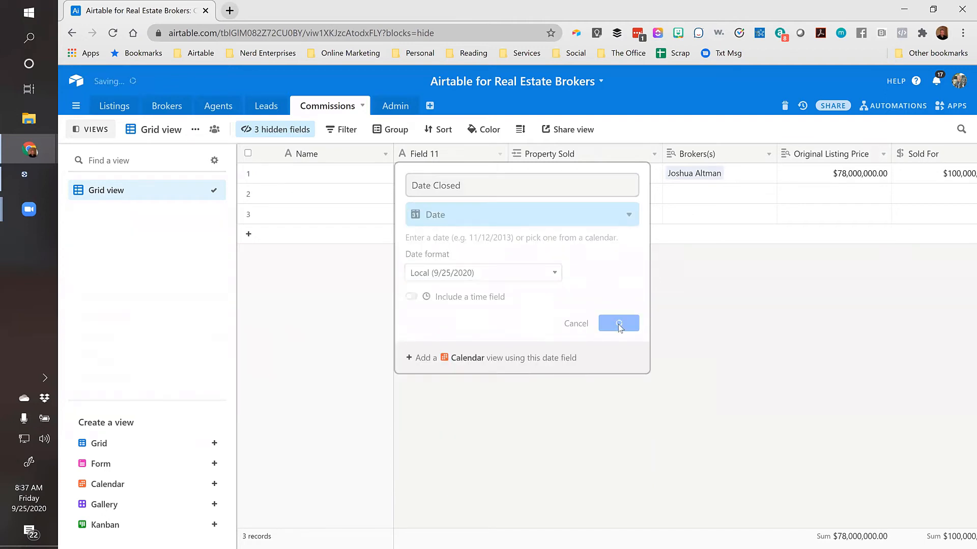
Set row 1's Date Closed to 9/25/2020
click(487, 176)
click(487, 176)
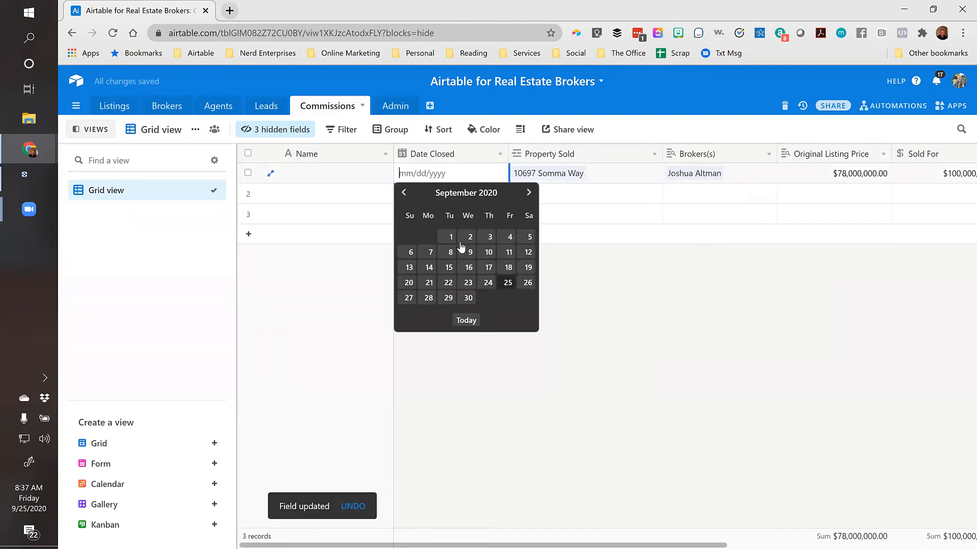
click(507, 283)
click(440, 201)
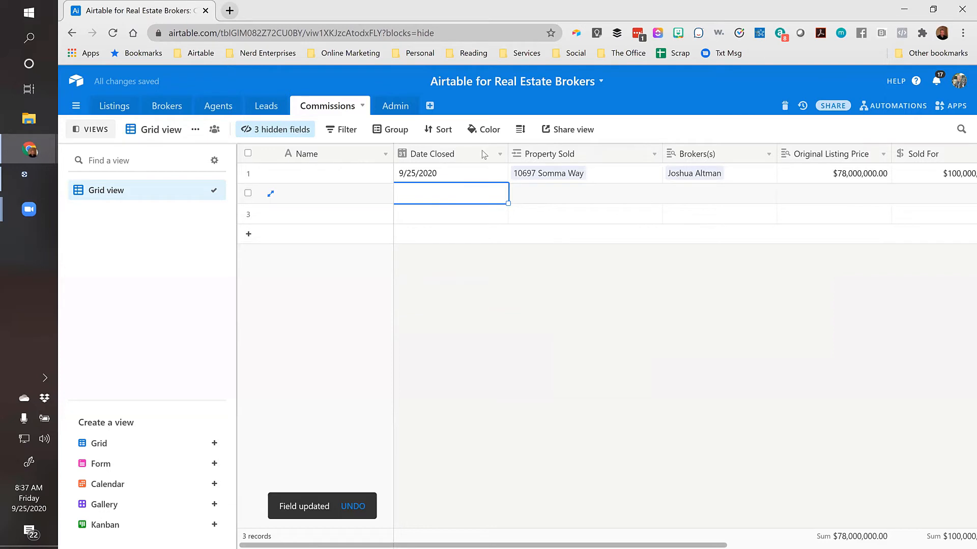
click(456, 177)
Filter the view to Brokers(s) contains the broker's full name, leaving one record
key(ctrl+Right)
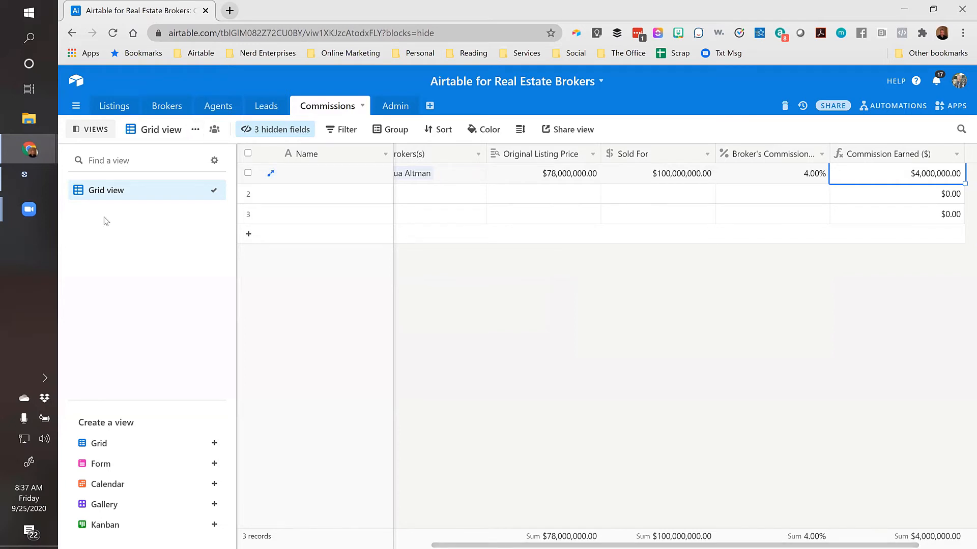
click(341, 130)
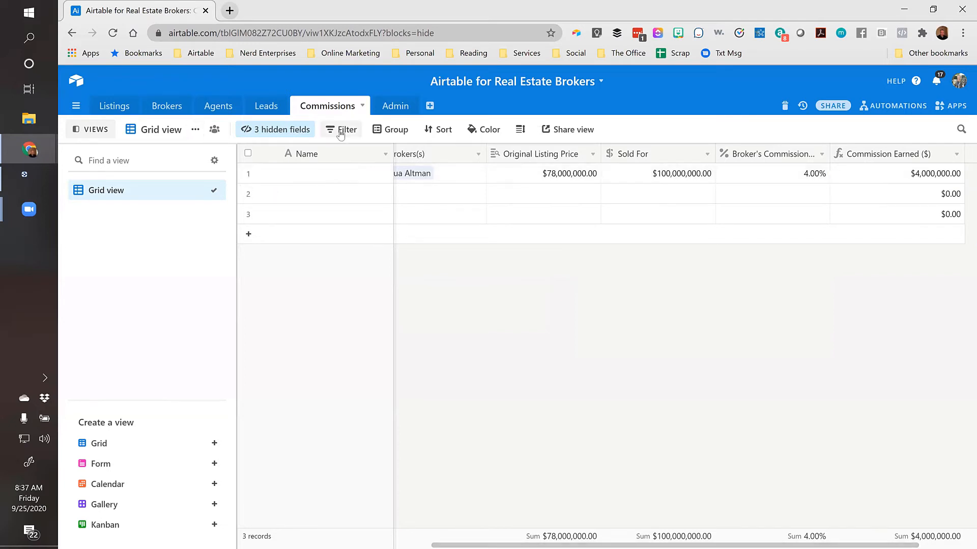
click(362, 182)
click(413, 159)
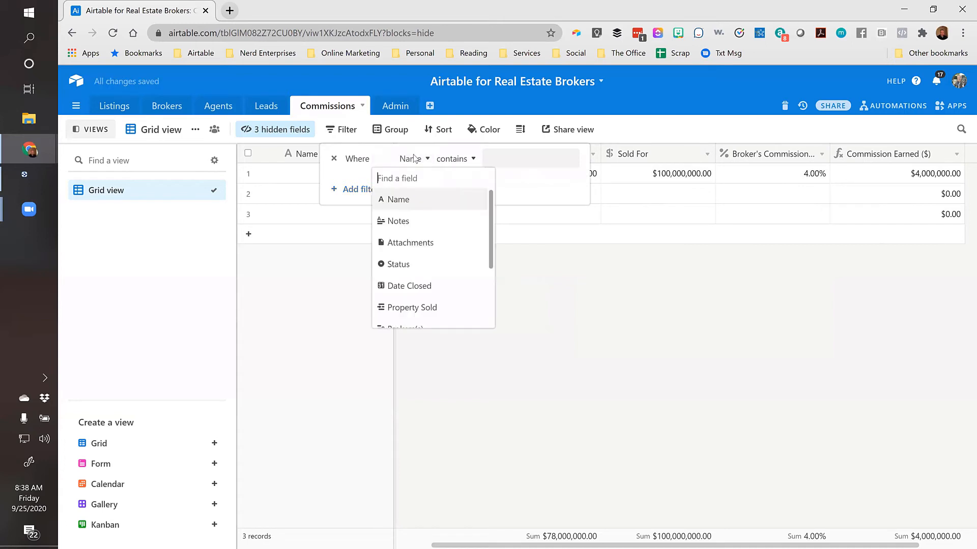
scroll(406, 252, down, 1)
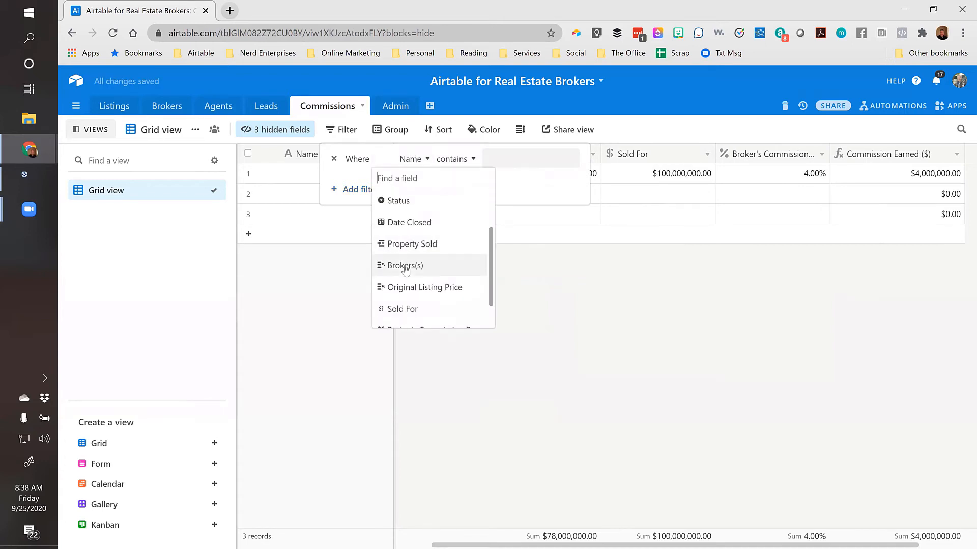
click(411, 270)
click(452, 163)
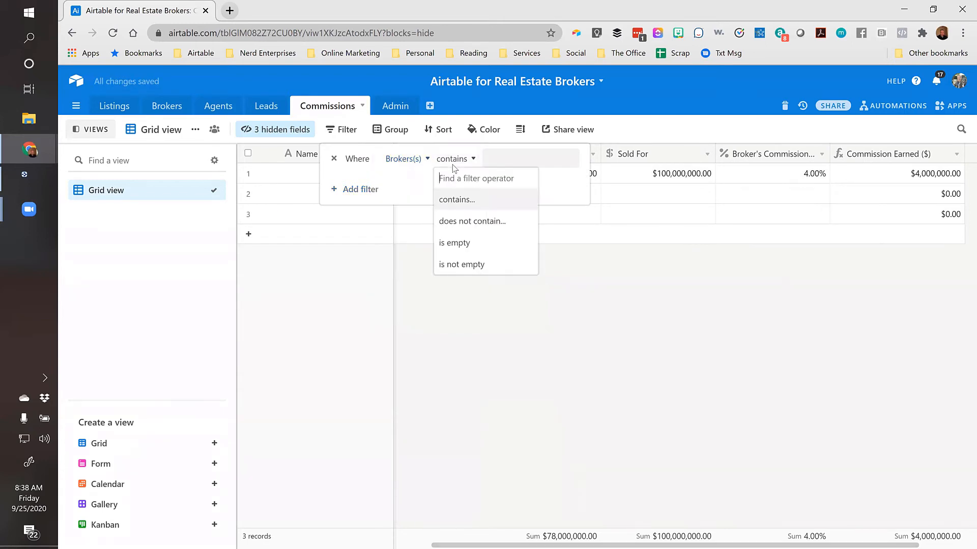
click(500, 158)
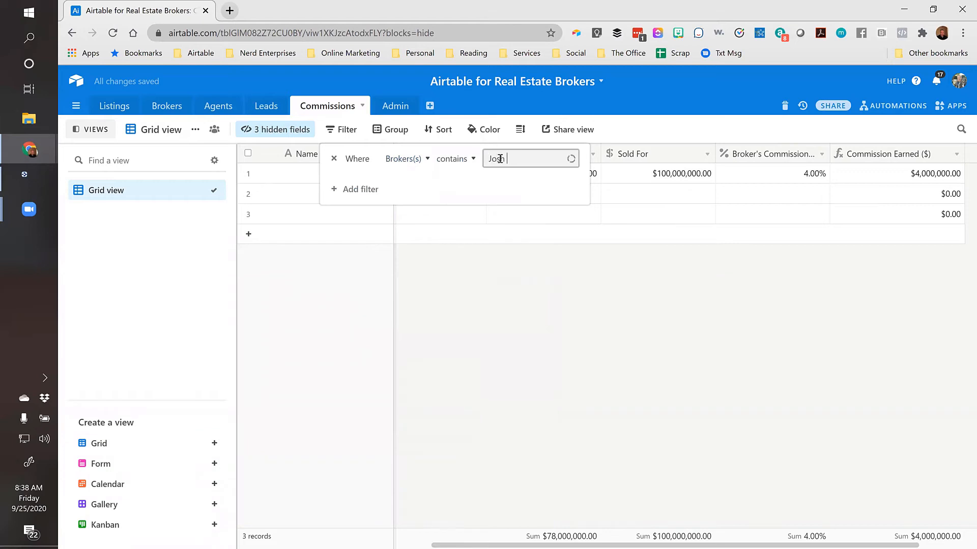
key(BackSpace)
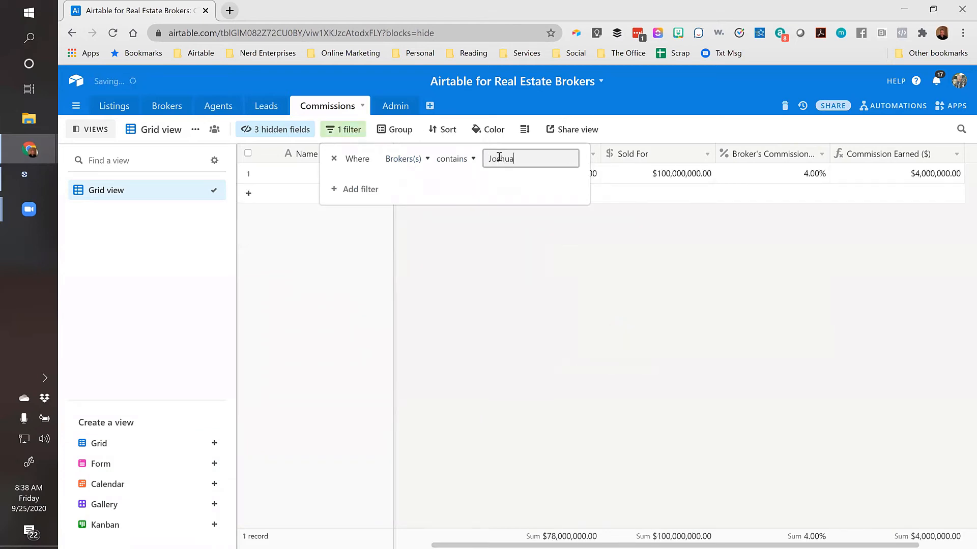
click(506, 200)
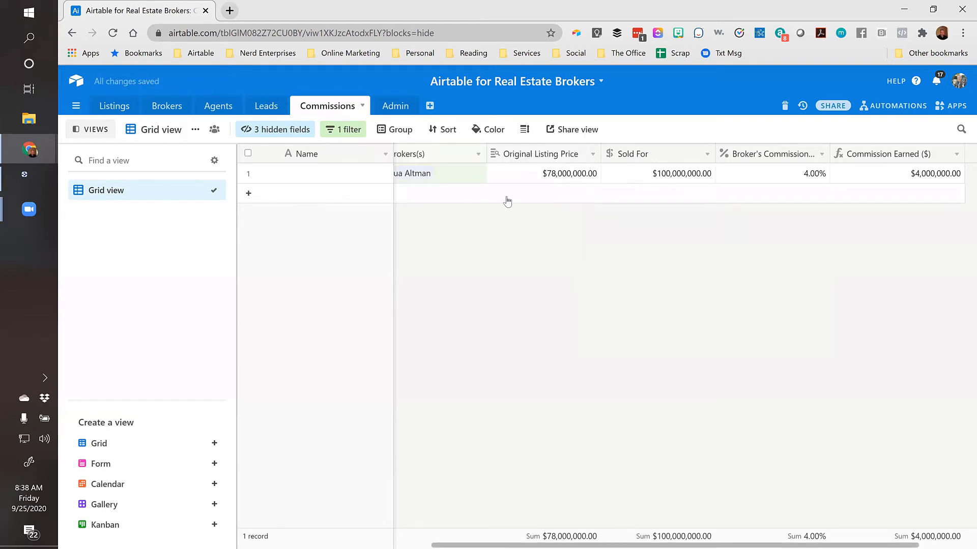
Reopen the filter settings and add a second filter condition
key(Right)
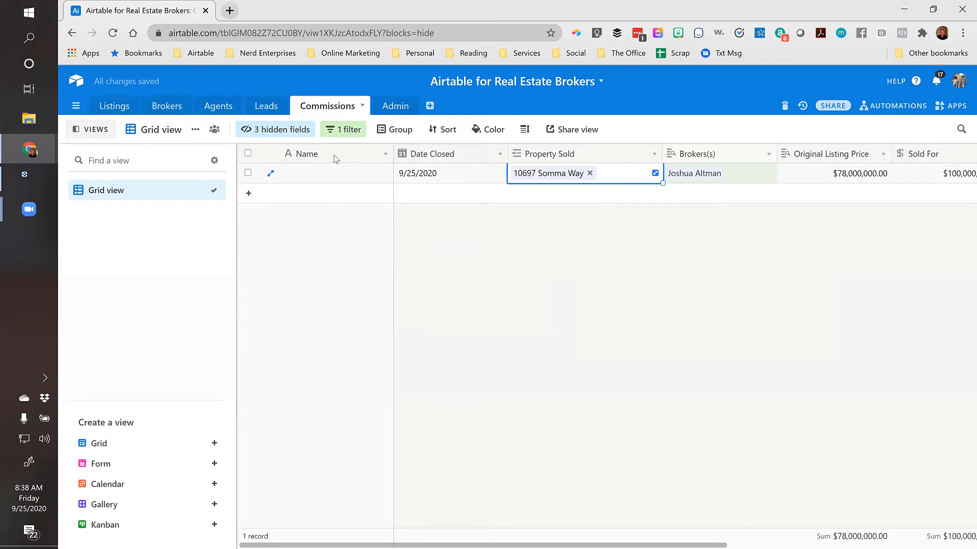
click(343, 129)
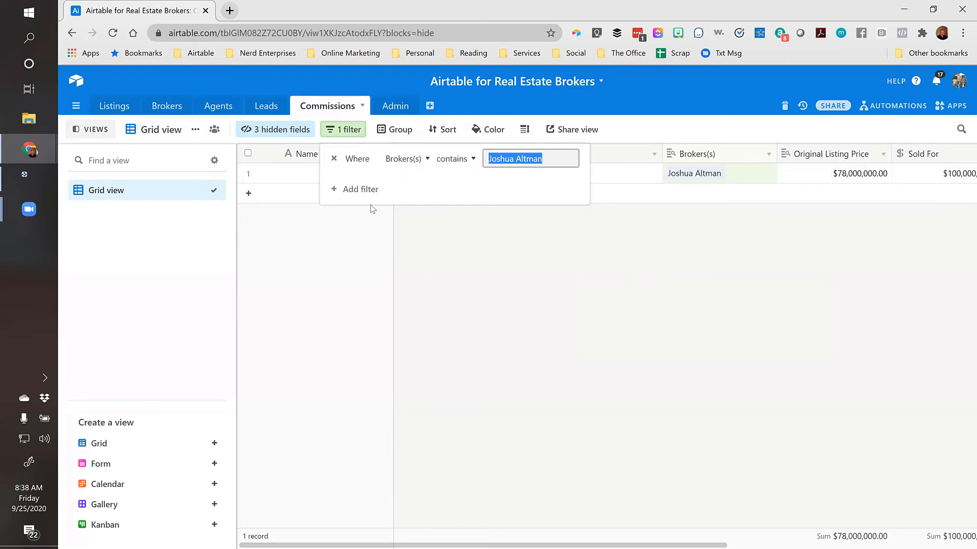
click(361, 189)
Add a filter condition: Date Closed is on or after 9/1/2020
click(356, 182)
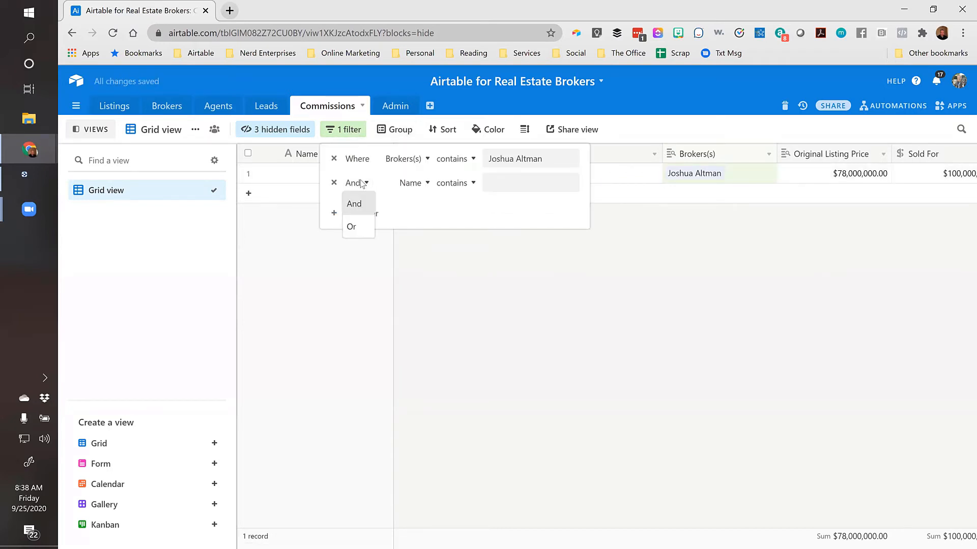
click(415, 186)
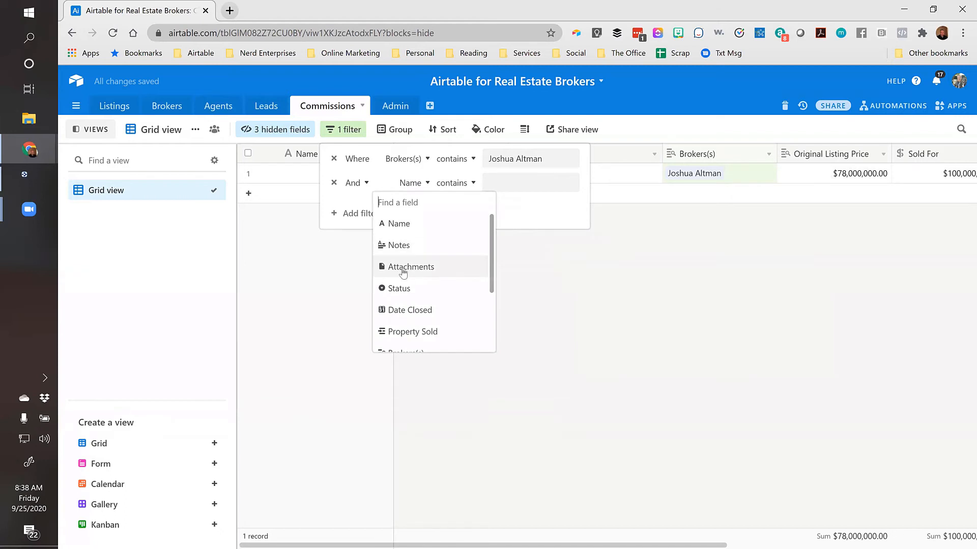
click(405, 310)
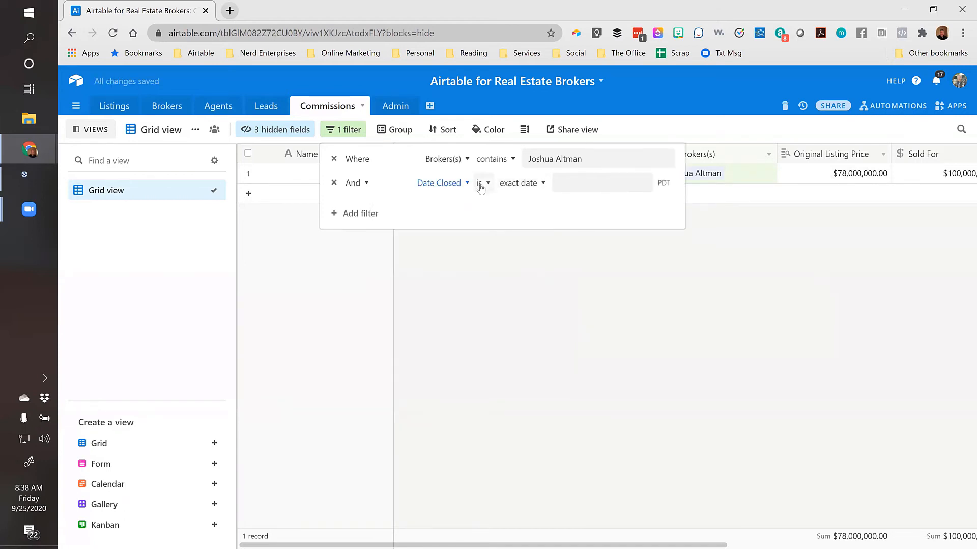
click(482, 186)
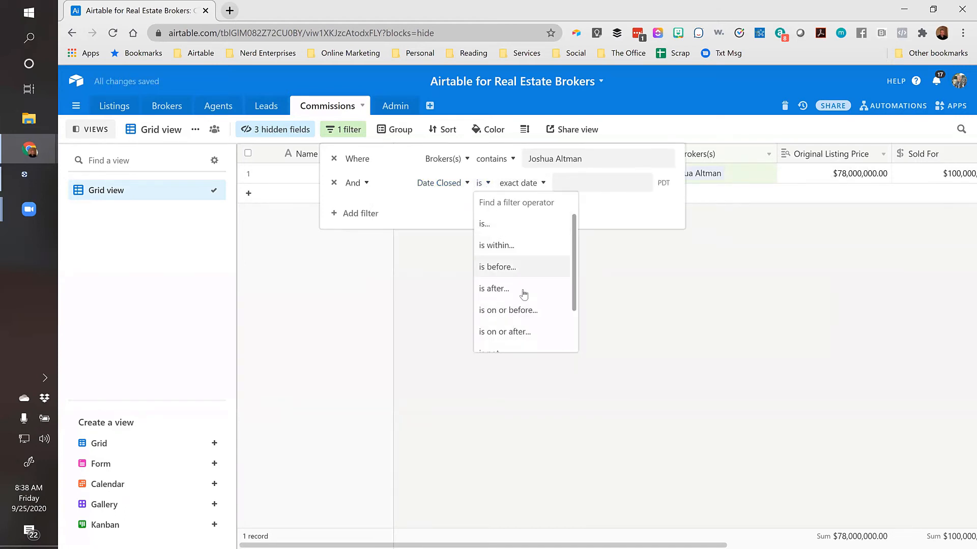
scroll(519, 311, down, 2)
scroll(533, 297, up, 2)
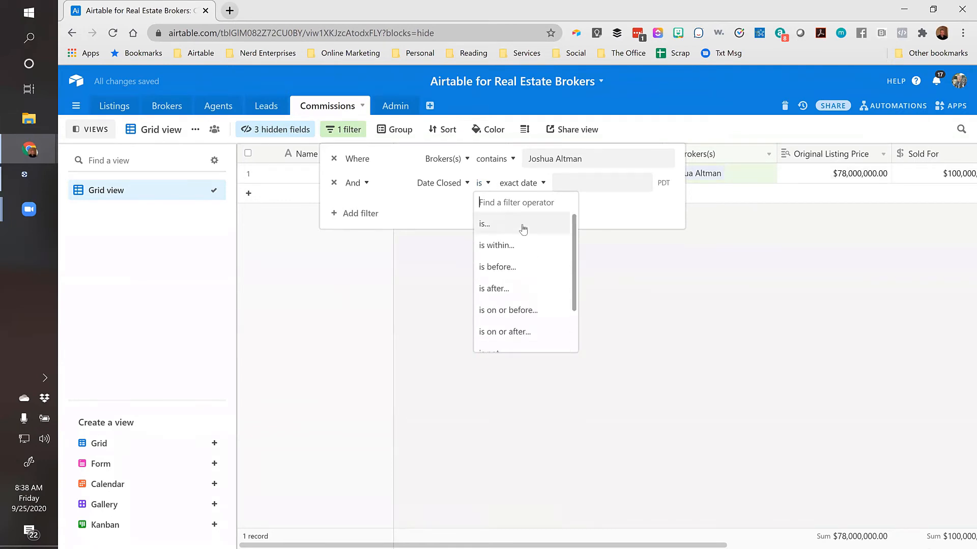
scroll(504, 248, down, 2)
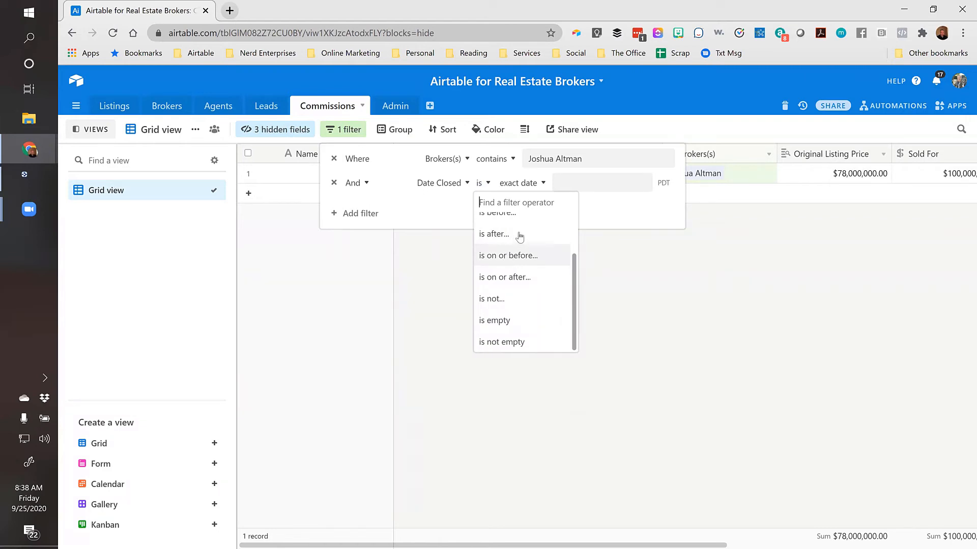
scroll(520, 239, up, 2)
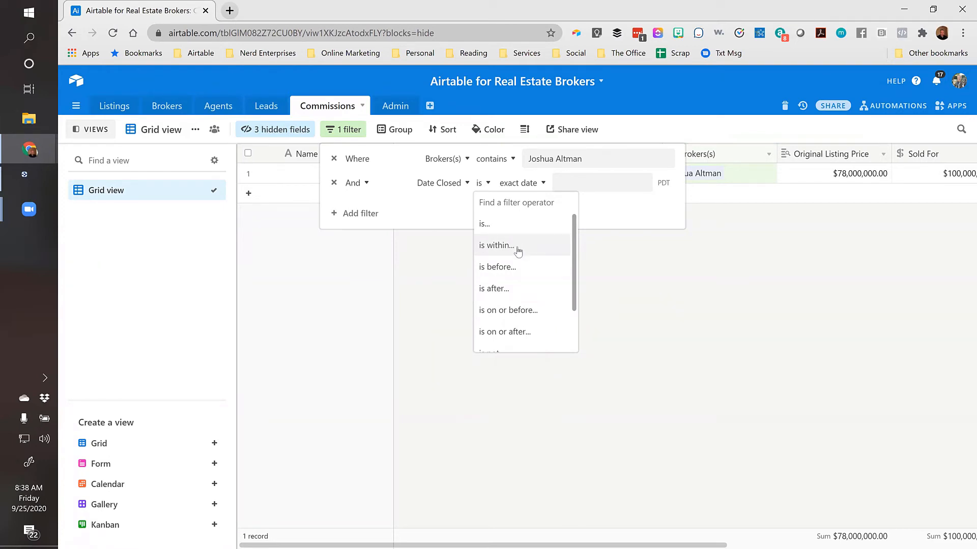
scroll(518, 250, down, 2)
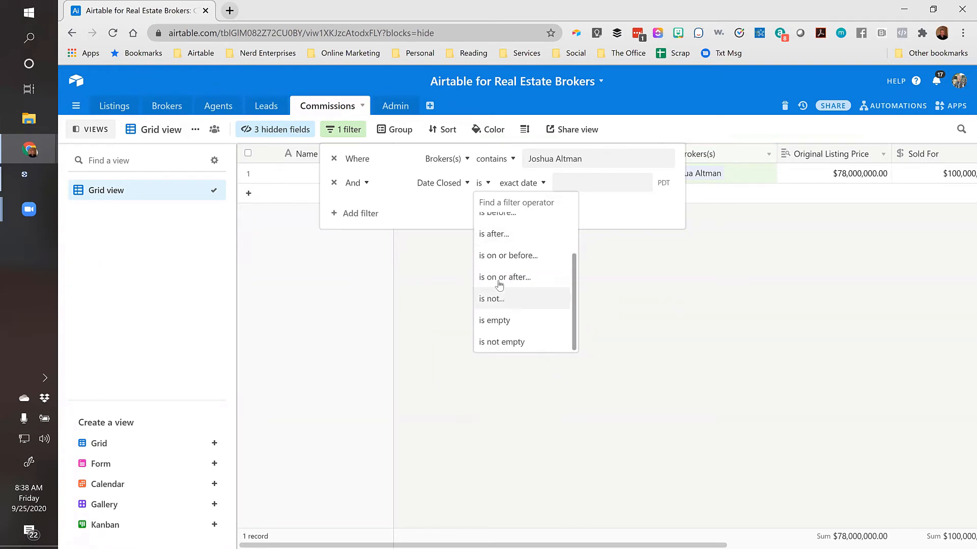
click(514, 277)
click(623, 183)
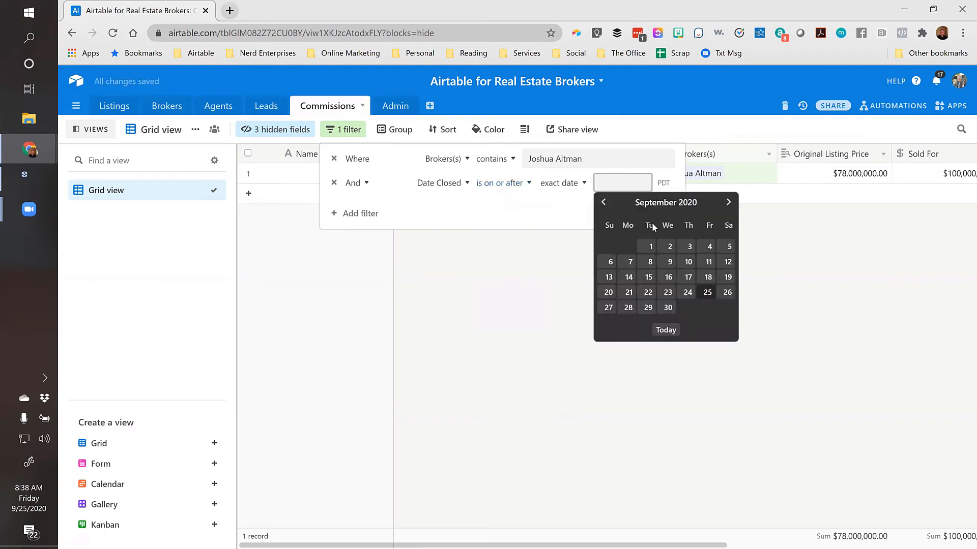
click(650, 246)
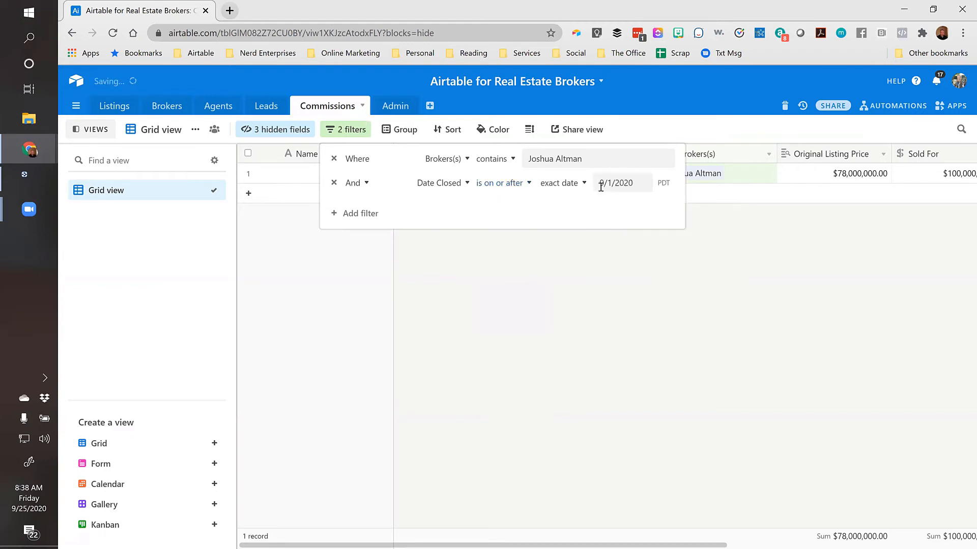
Add a third condition, Date Closed is on or before 9/30/2020, and close the filter popup
click(347, 222)
click(450, 207)
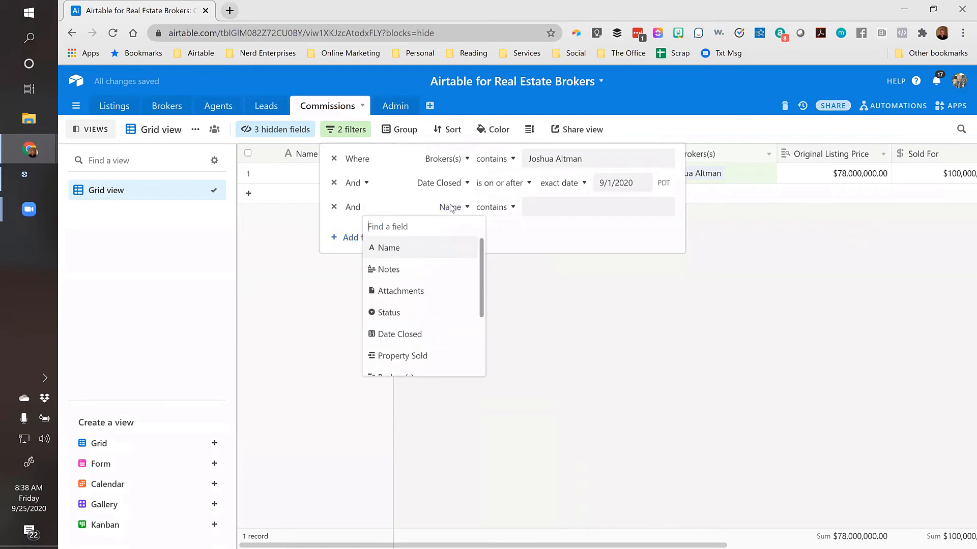
click(402, 334)
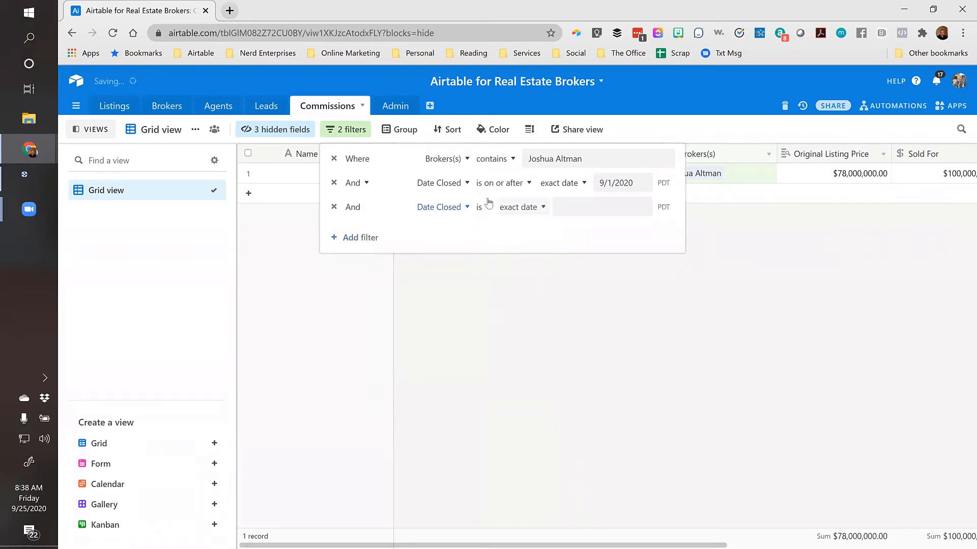
click(531, 213)
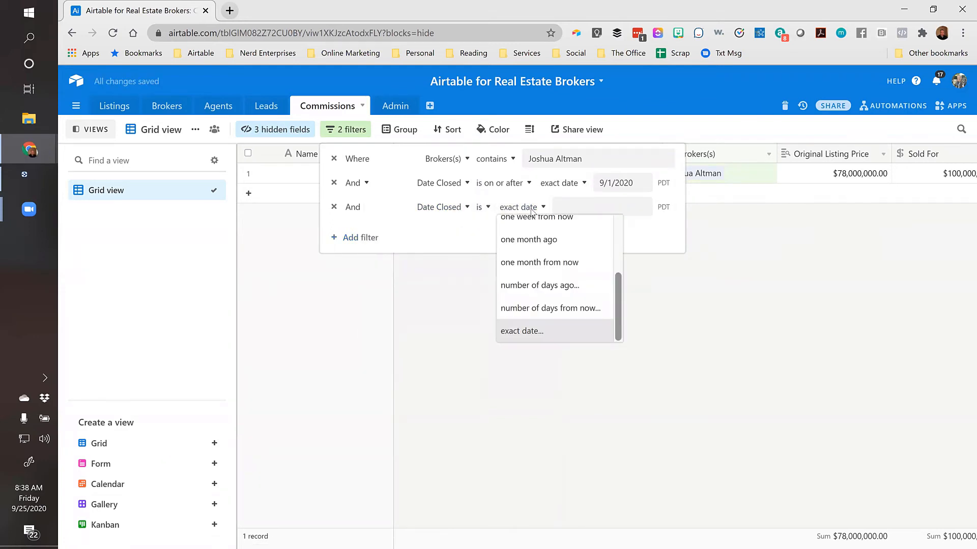
click(482, 209)
scroll(505, 292, down, 2)
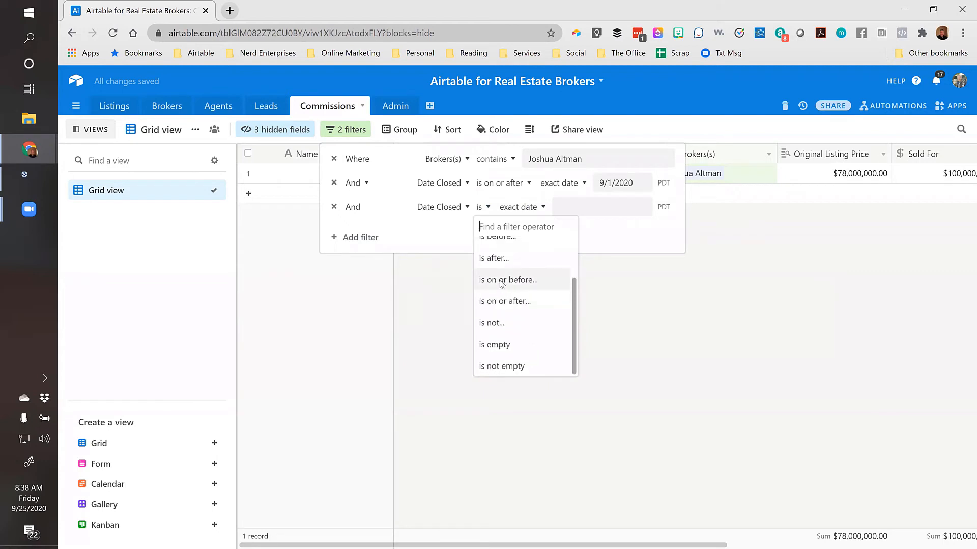
click(504, 280)
click(607, 207)
click(674, 331)
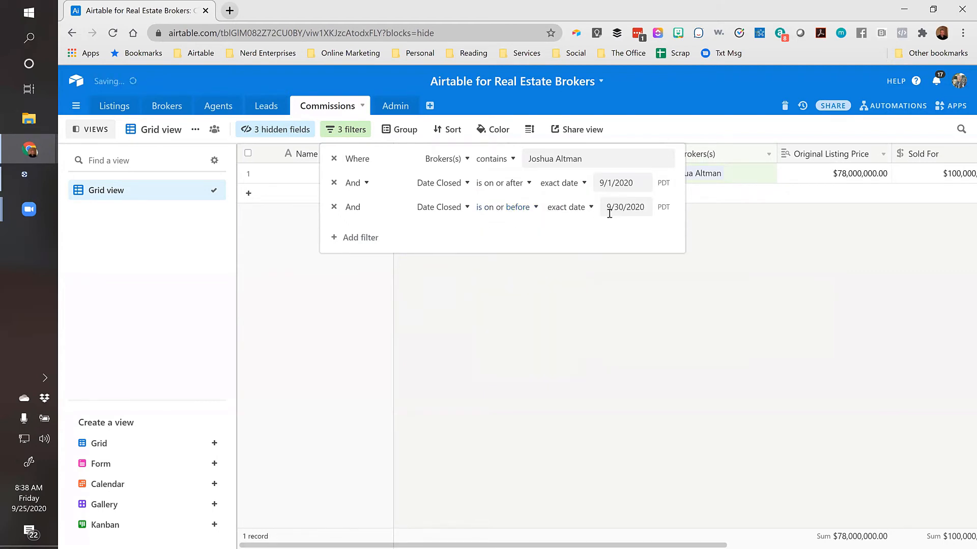
click(502, 277)
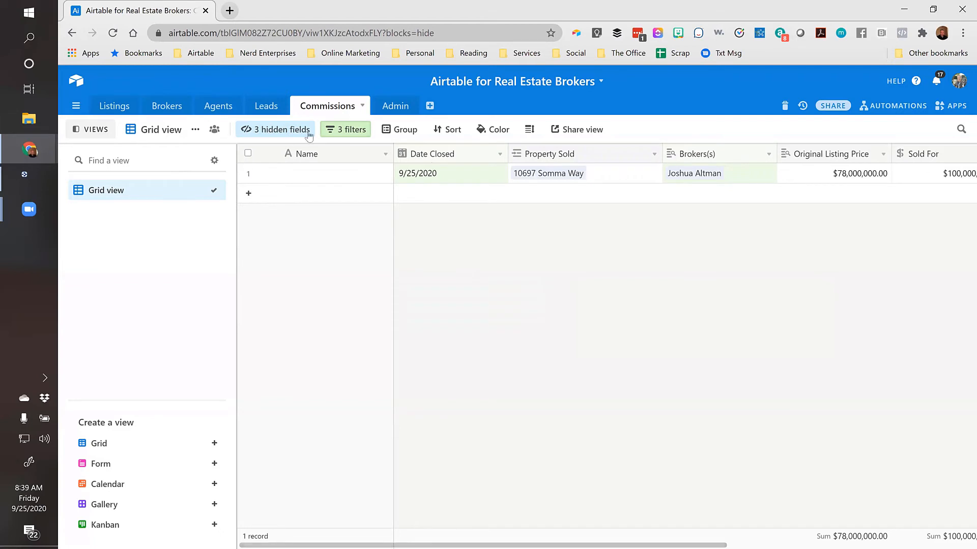
Duplicate the filtered grid view and name it after the broker followed by ' - Sept 2020'
click(287, 132)
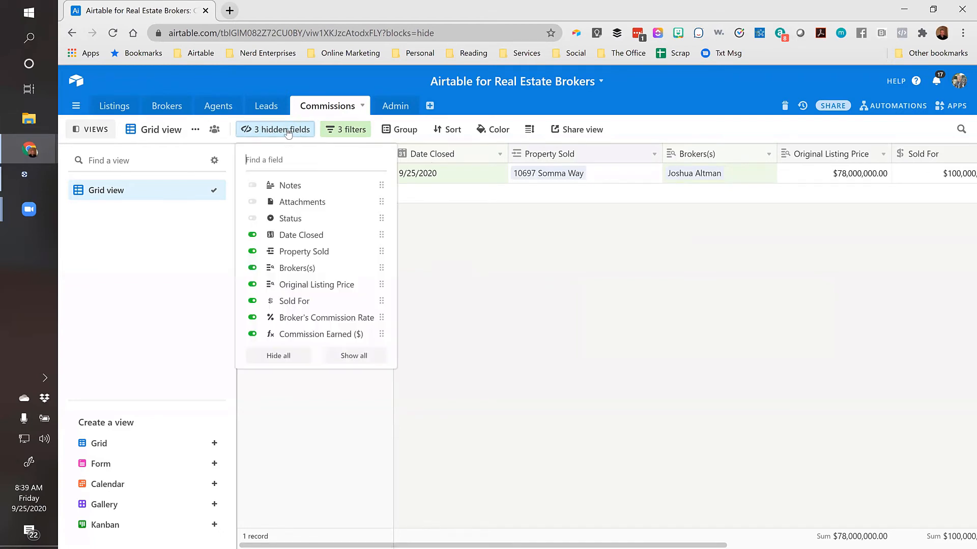
click(345, 129)
click(454, 283)
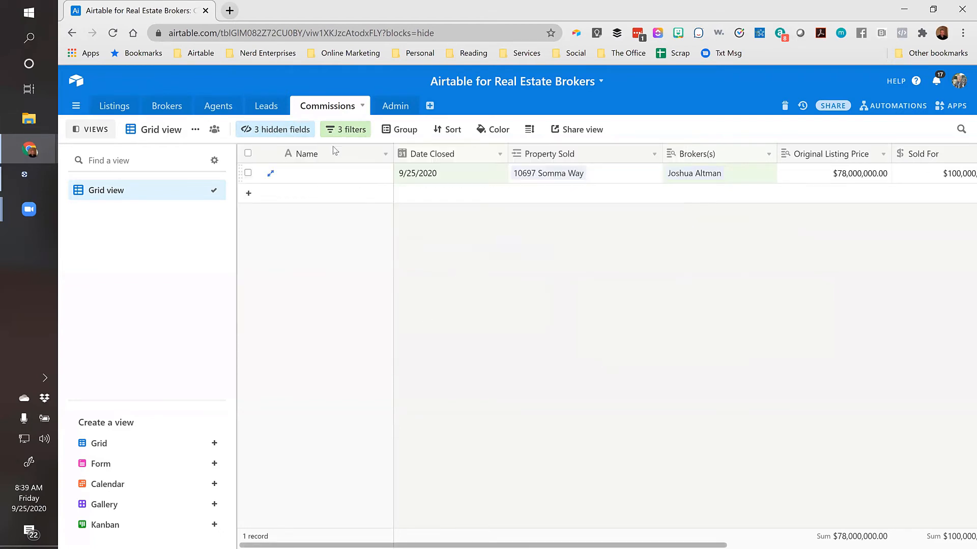
click(195, 131)
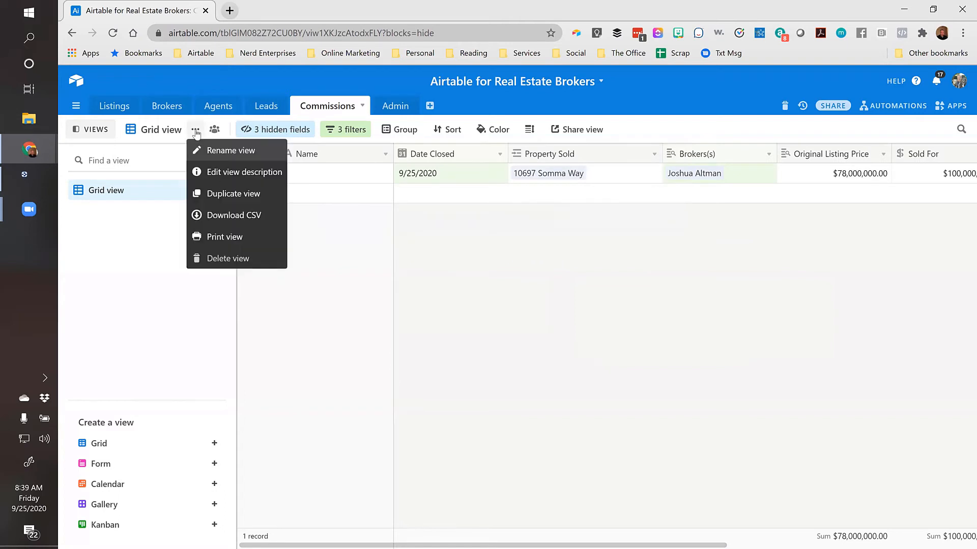
click(225, 194)
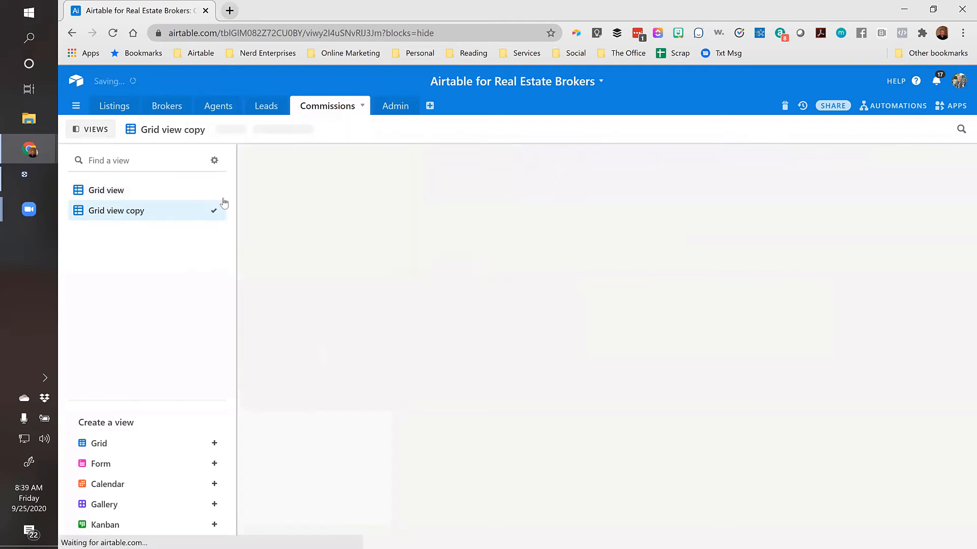
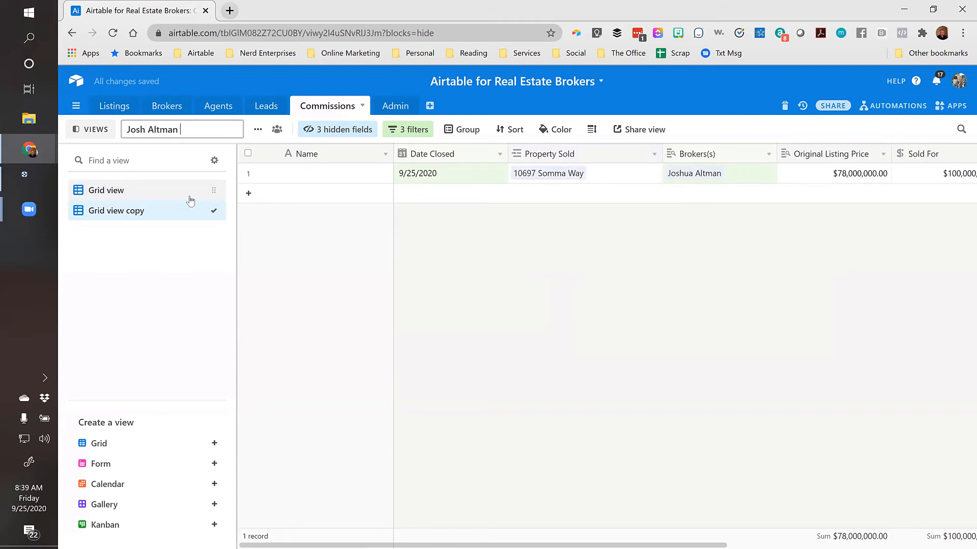
key(Return)
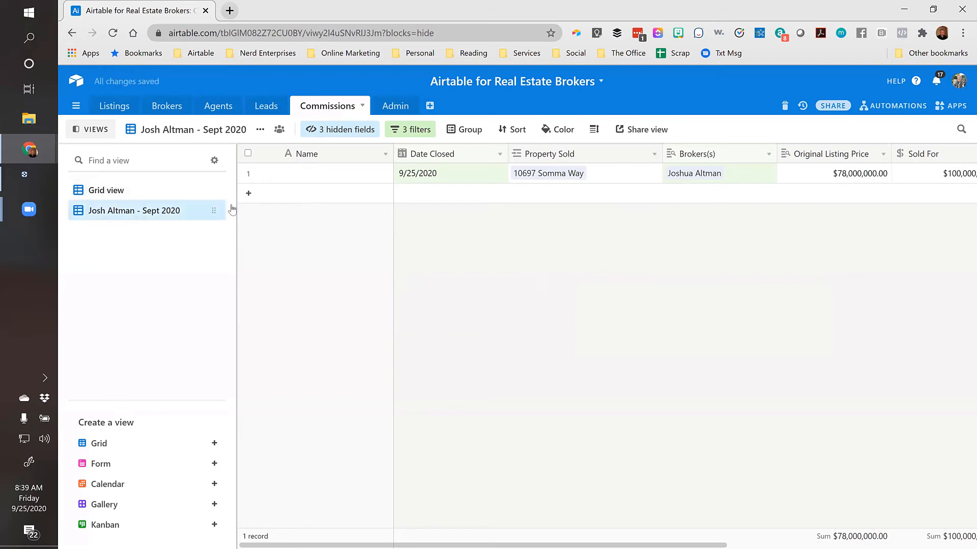
click(460, 179)
key(Right)
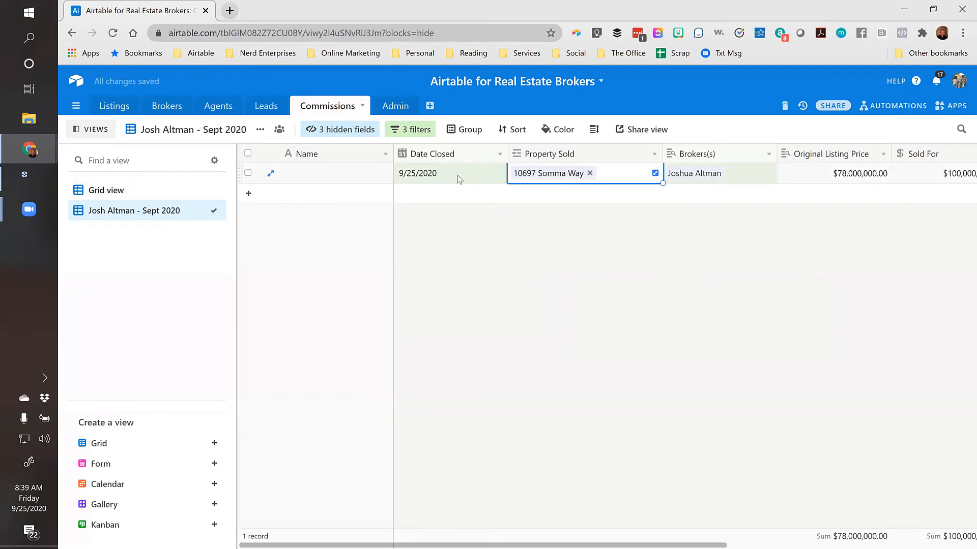
key(Right)
key(Right)
key(Right)
key(Right)
key(Right)
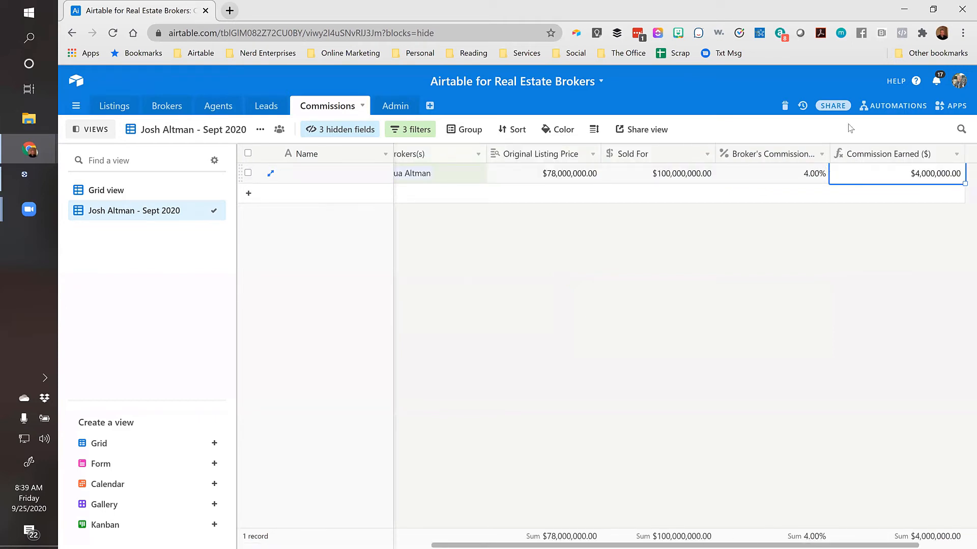
click(460, 177)
key(Left)
key(Right)
key(Right)
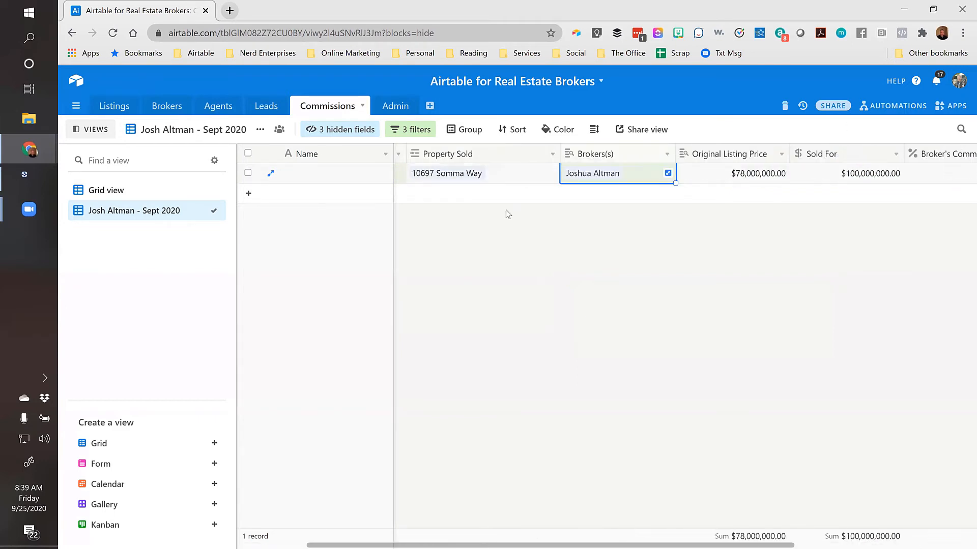
click(626, 173)
key(Right)
key(Right)
key(Right)
key(Right)
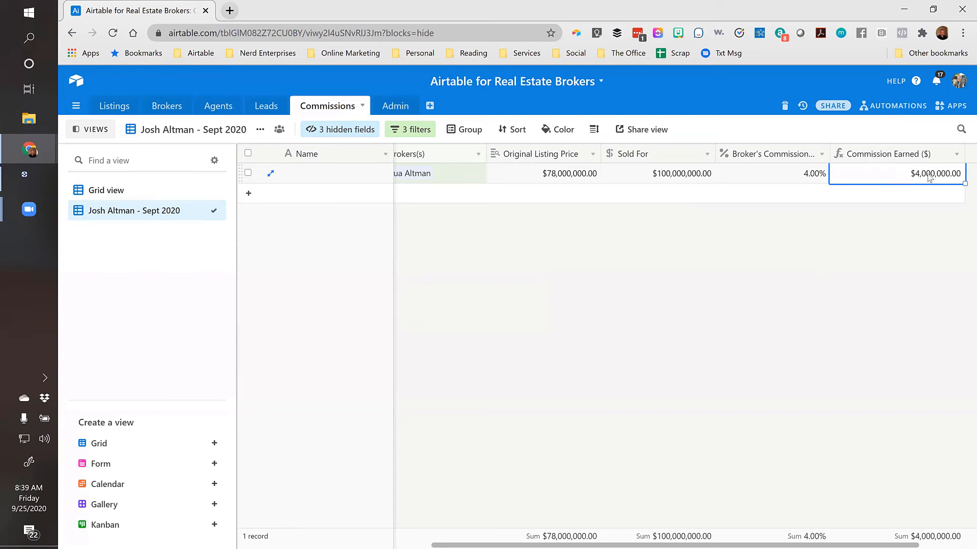
click(779, 177)
click(880, 176)
click(784, 182)
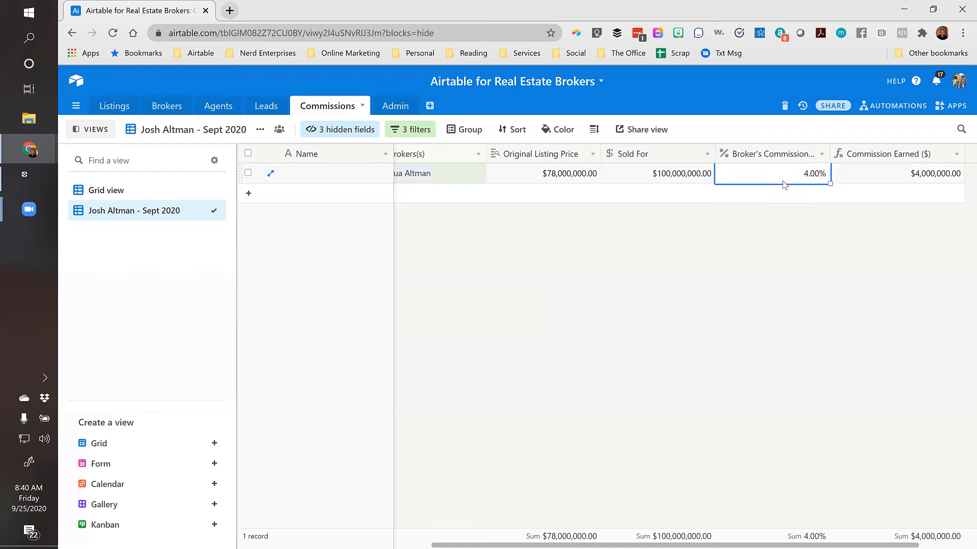
key(Left)
key(Left)
key(Left)
key(Left)
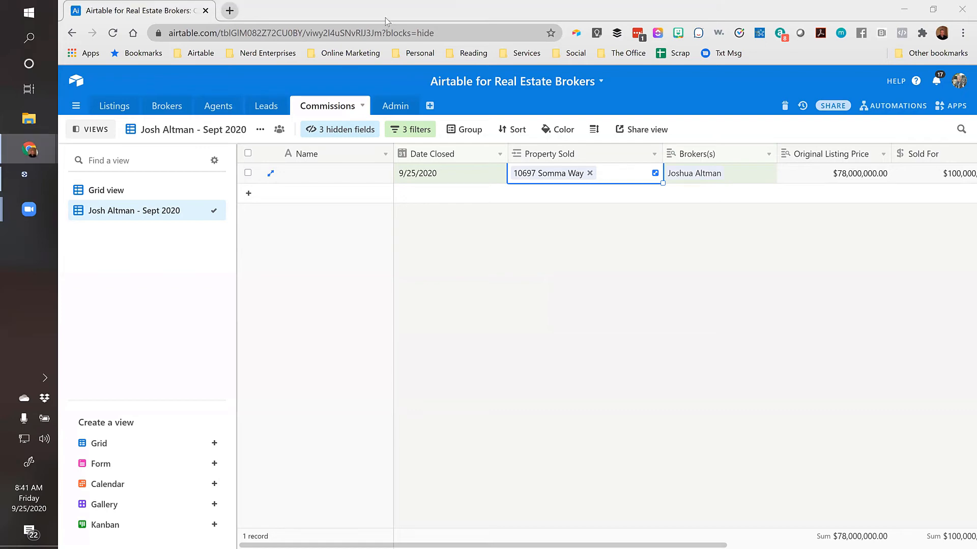
Bring the Facebook live page into the window, open a comment on the live post, then close it
drag(463, 29, 285, 19)
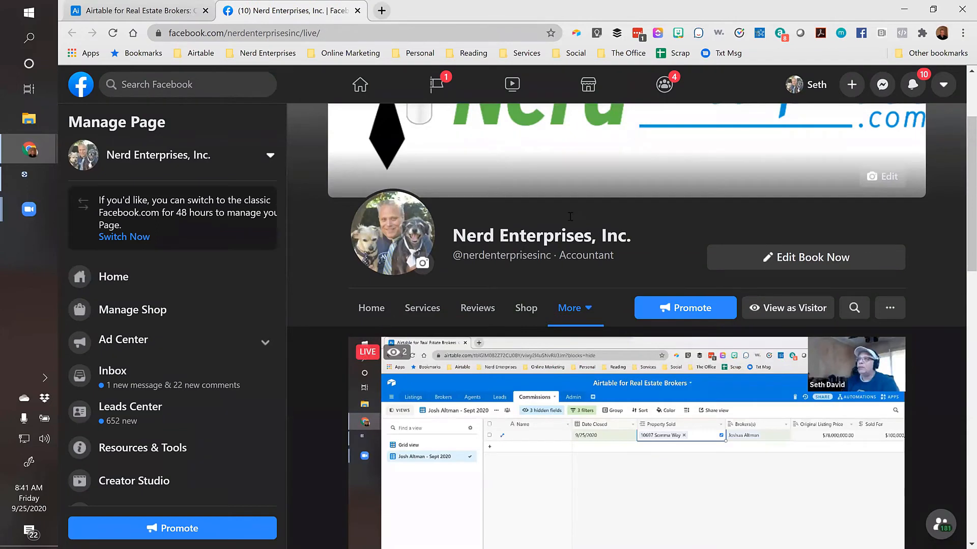
scroll(614, 361, down, 5)
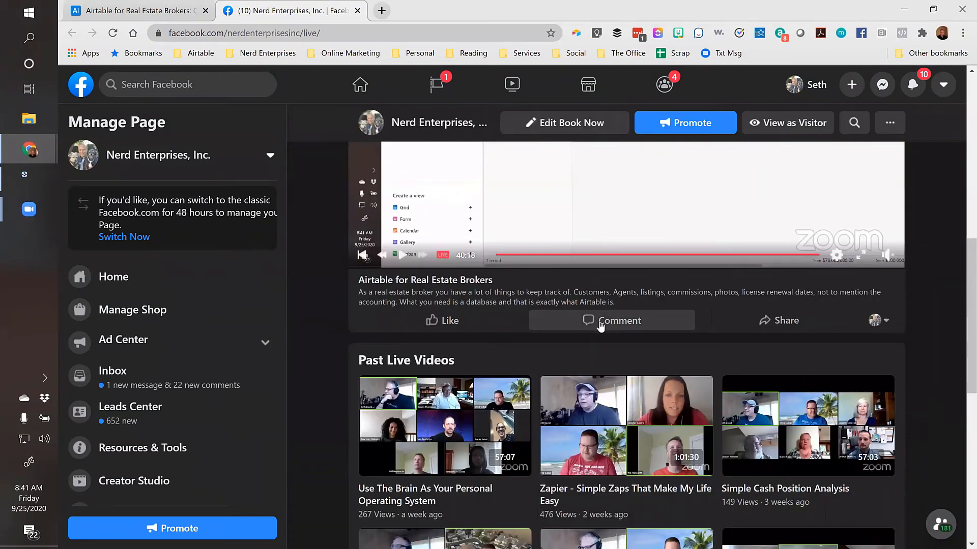
click(611, 325)
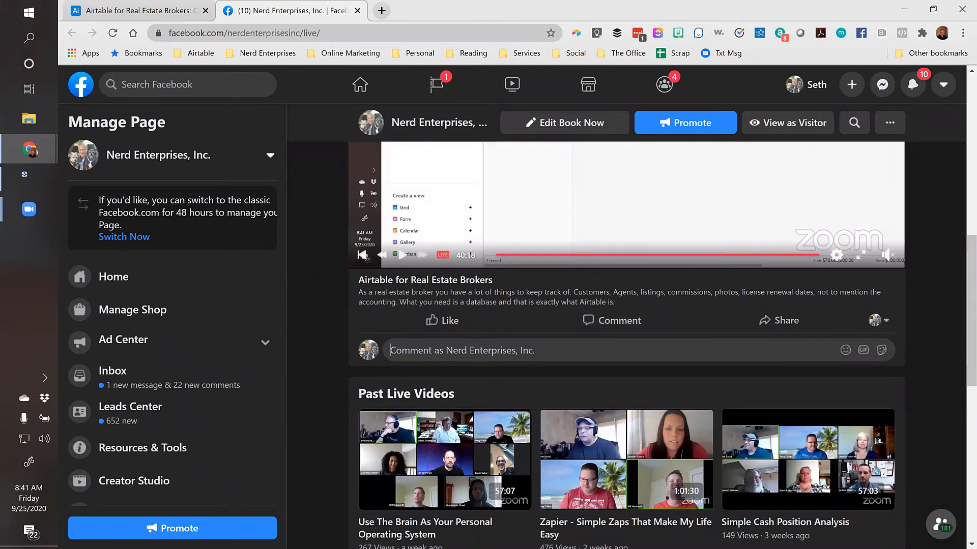
key(ctrl+w)
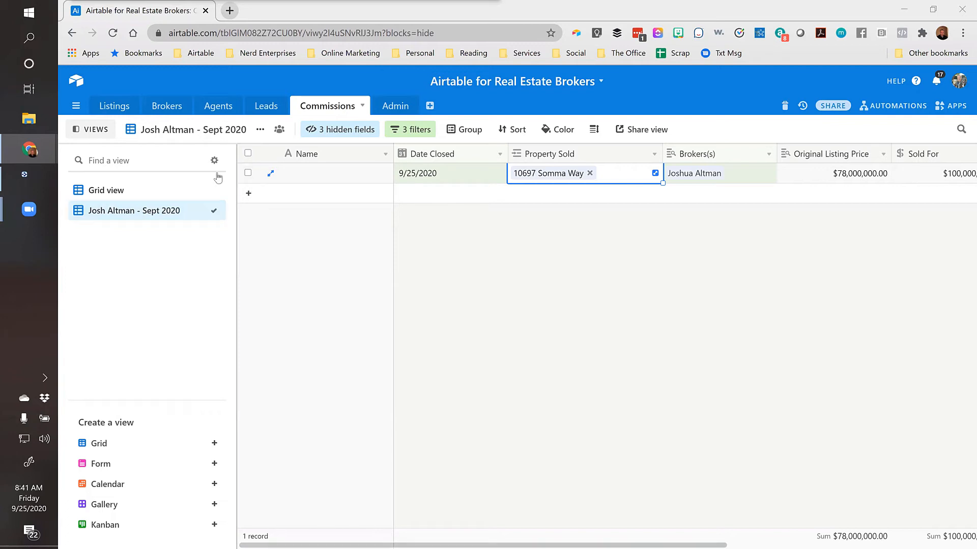
click(248, 195)
click(273, 188)
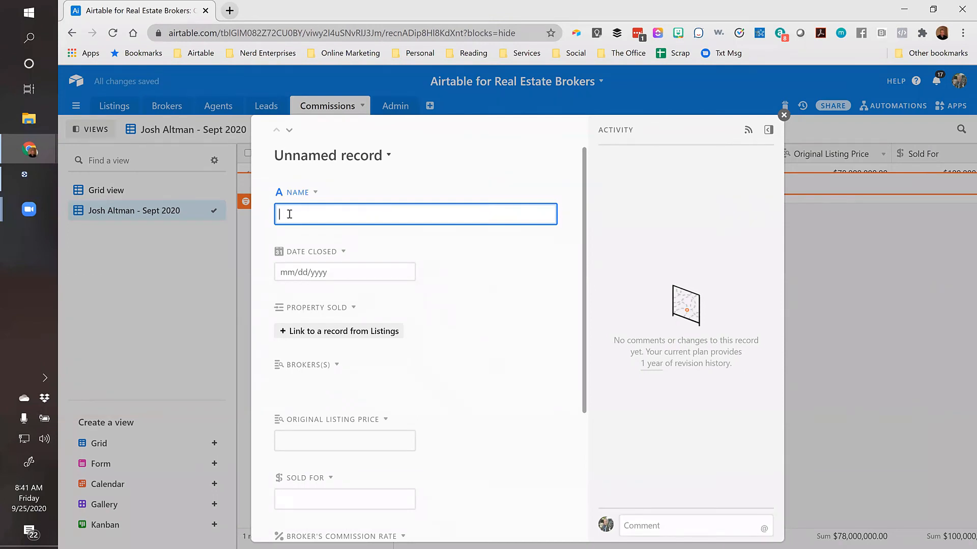
click(303, 269)
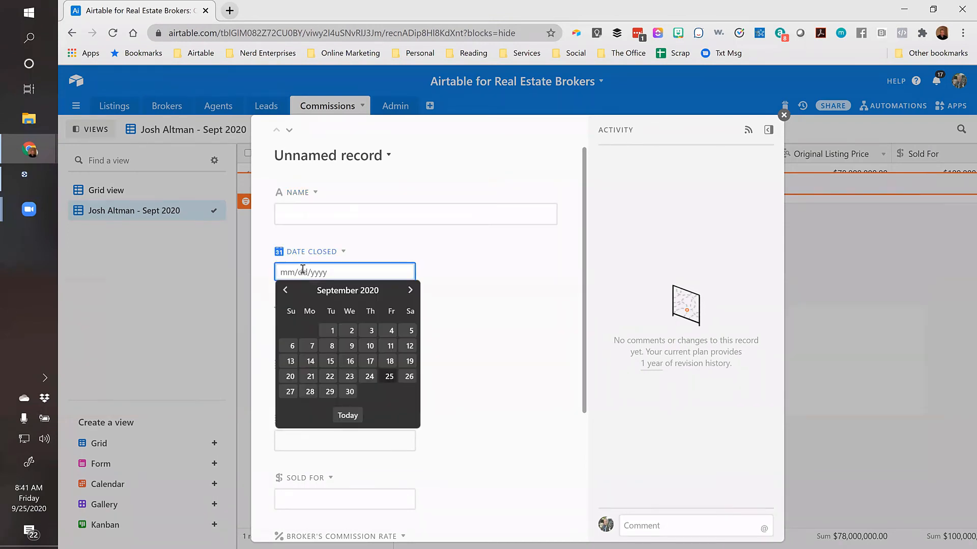
click(411, 291)
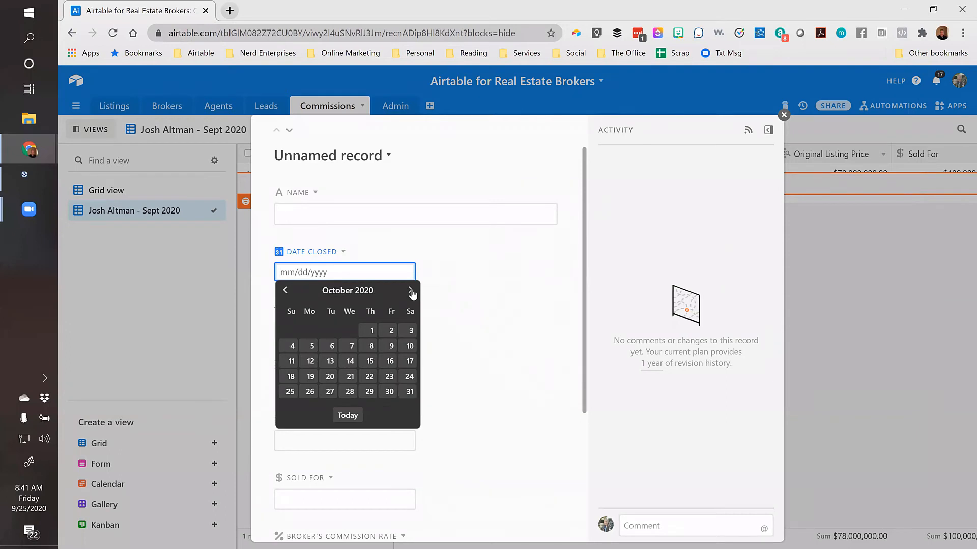
click(392, 331)
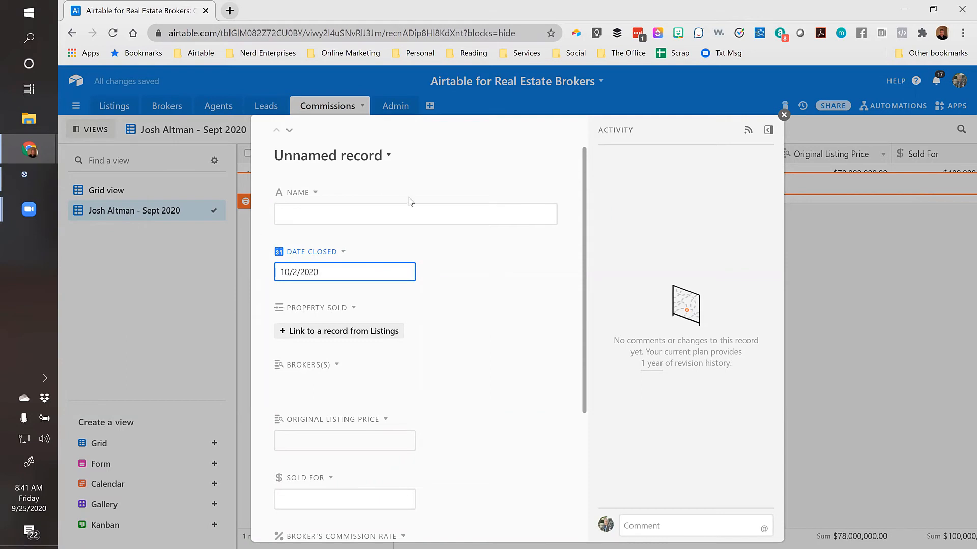
scroll(451, 308, down, 3)
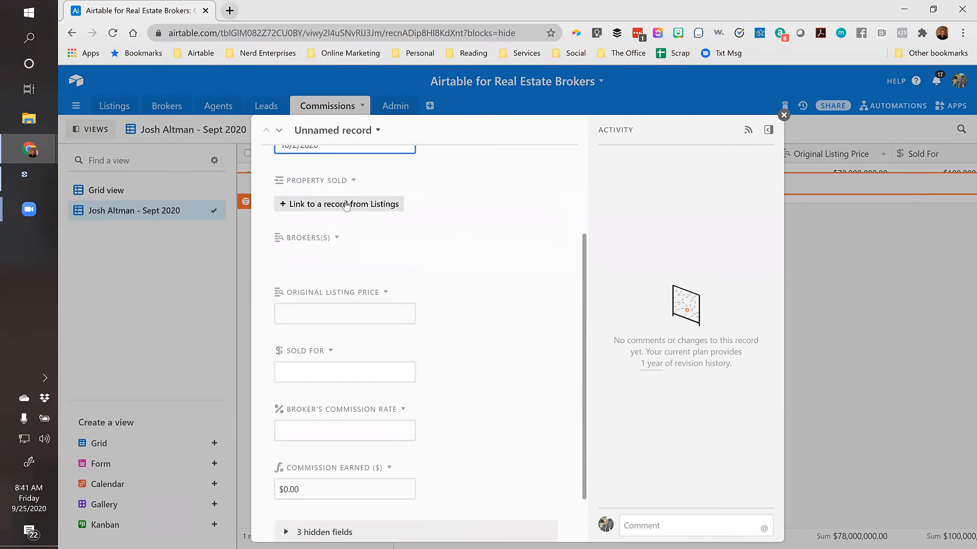
click(346, 205)
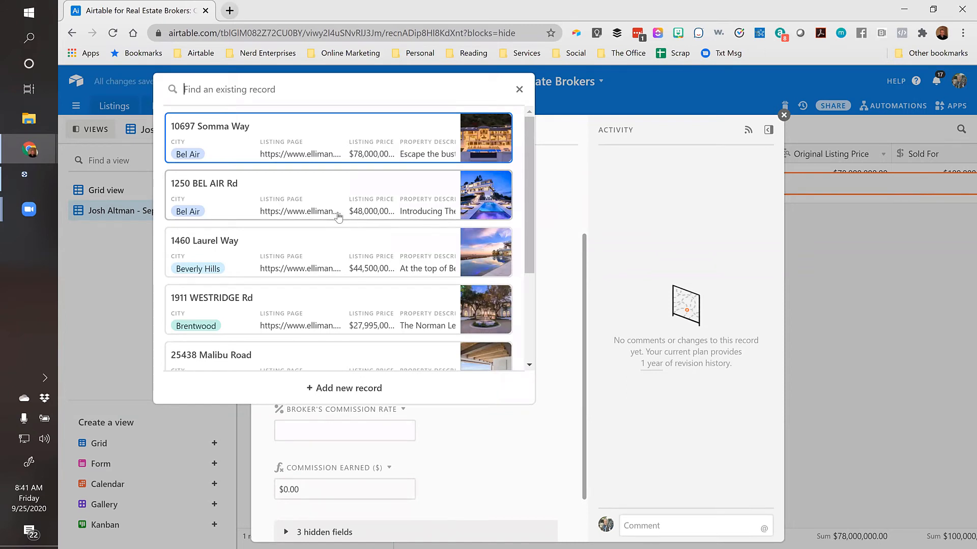
click(209, 303)
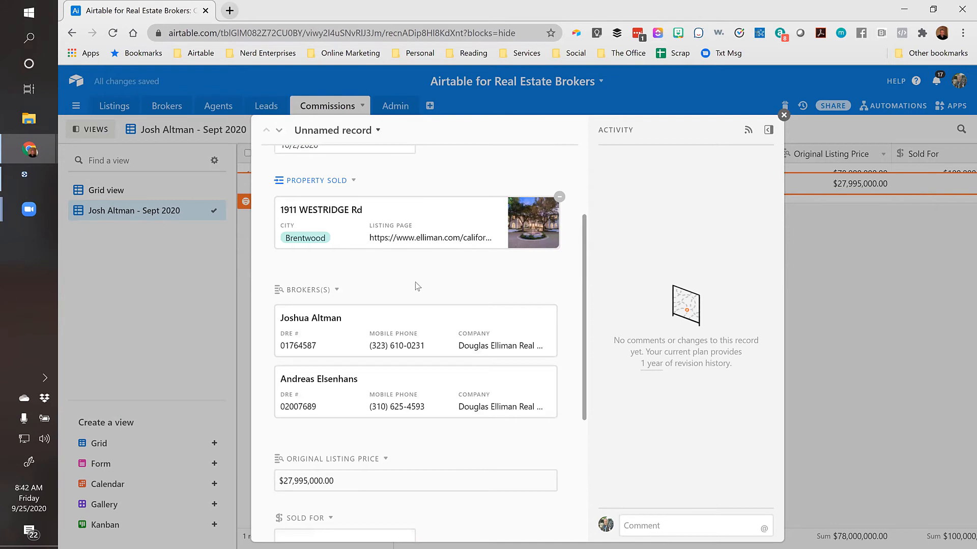
Enter 27,000,000 as Sold For and .04 as the commission rate
scroll(418, 295, down, 1)
scroll(418, 298, down, 2)
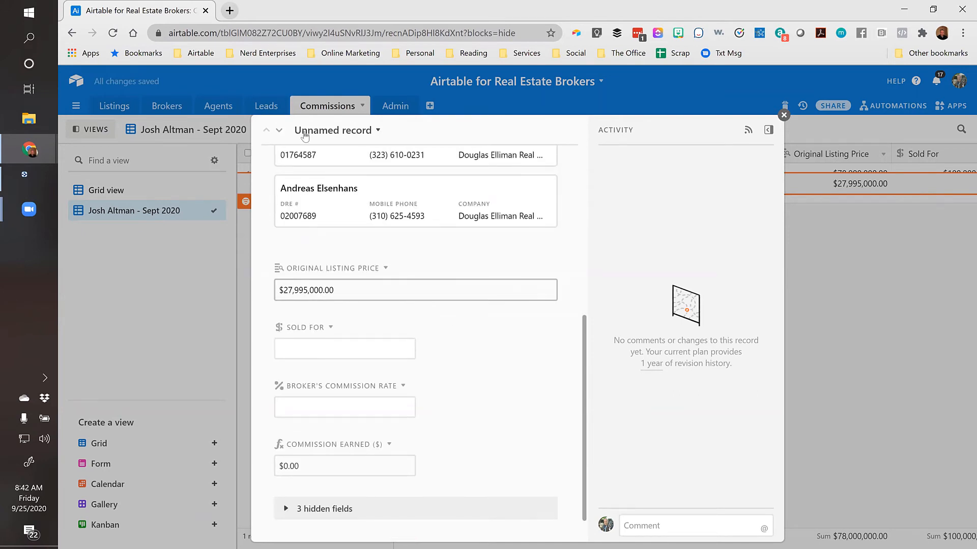
click(489, 335)
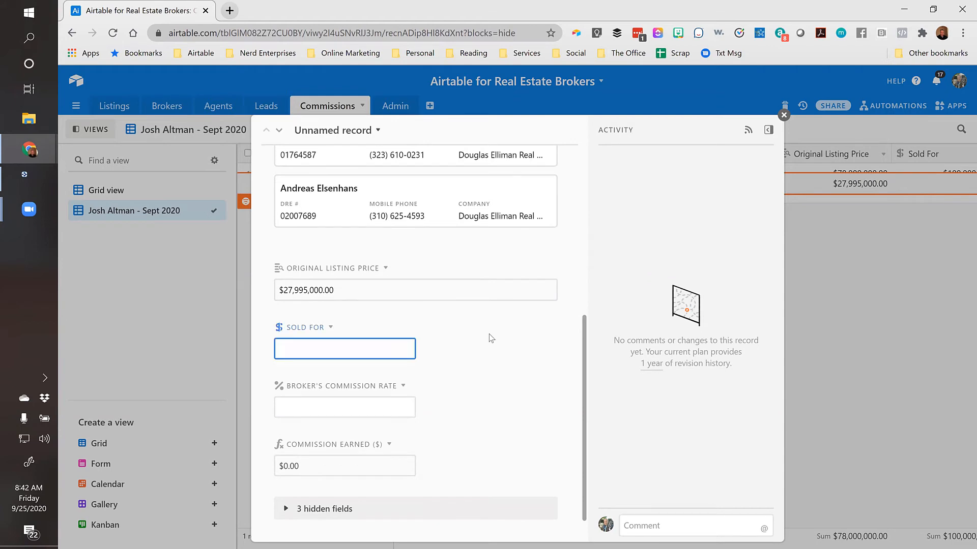
scroll(490, 337, down, 1)
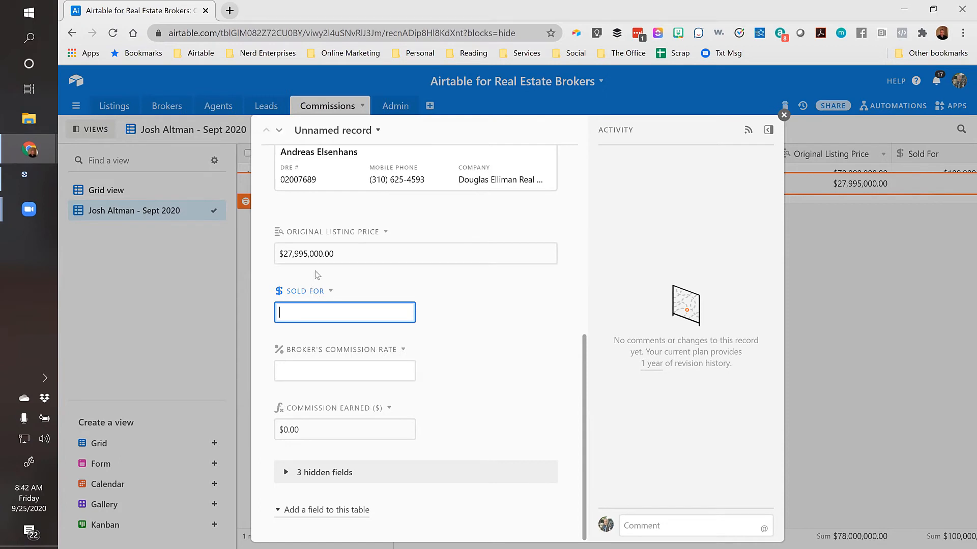
text(27)
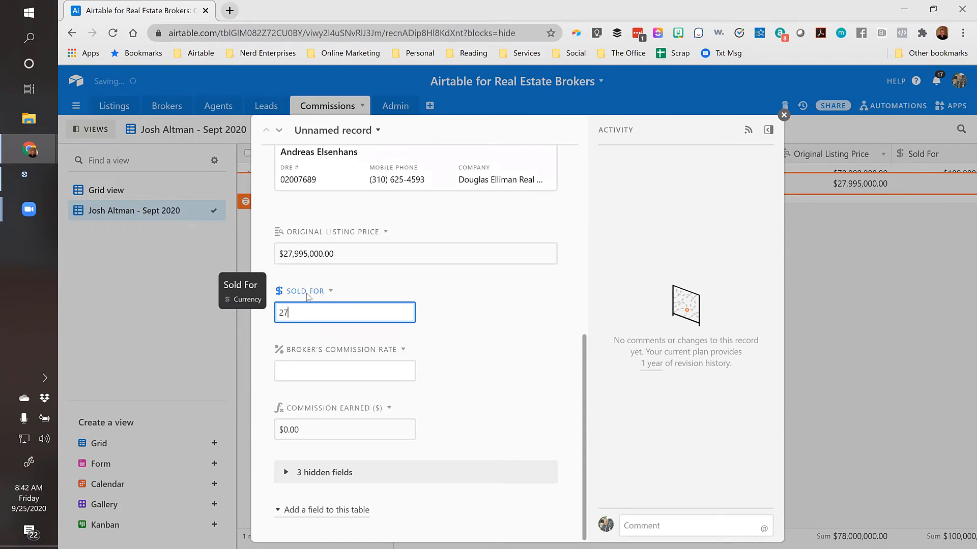
text(,000,000)
key(Tab)
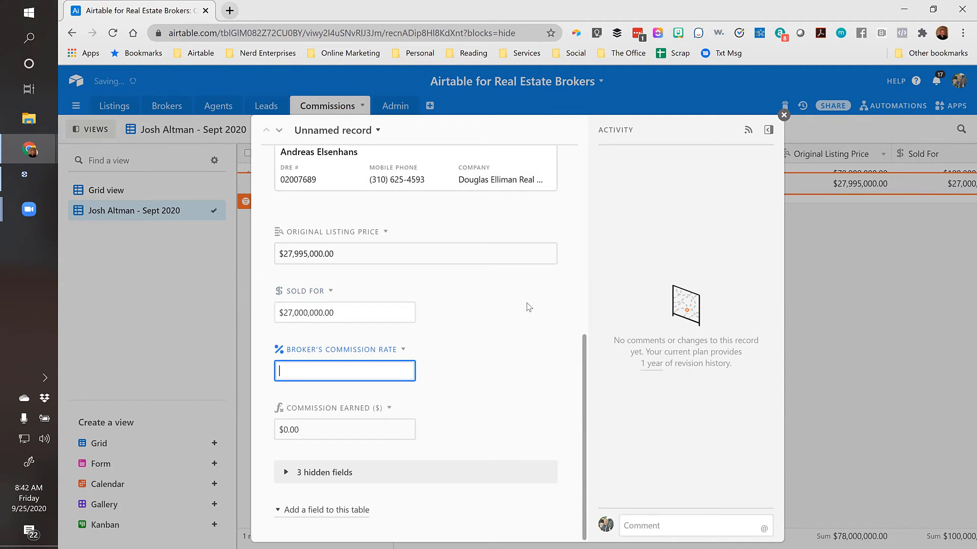
text(.04)
key(Tab)
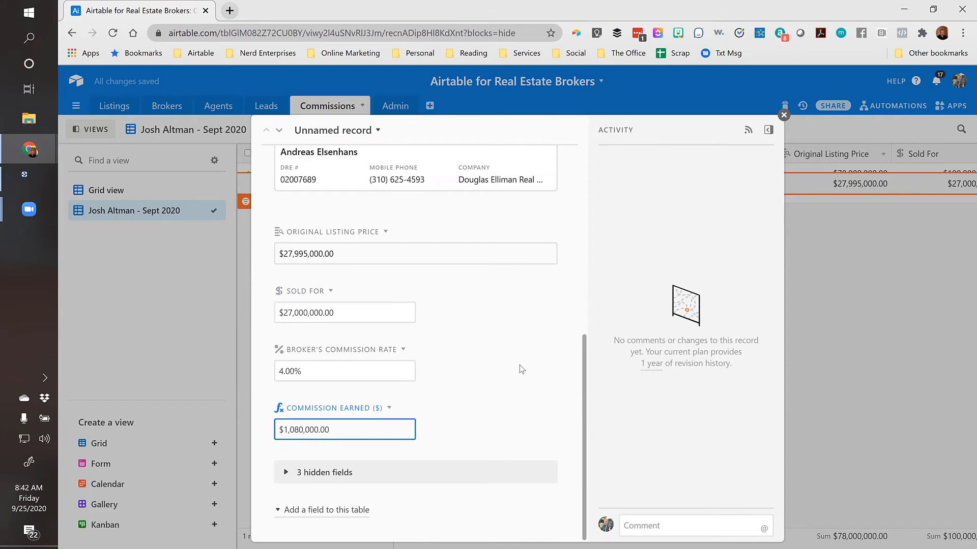
scroll(520, 365, up, 6)
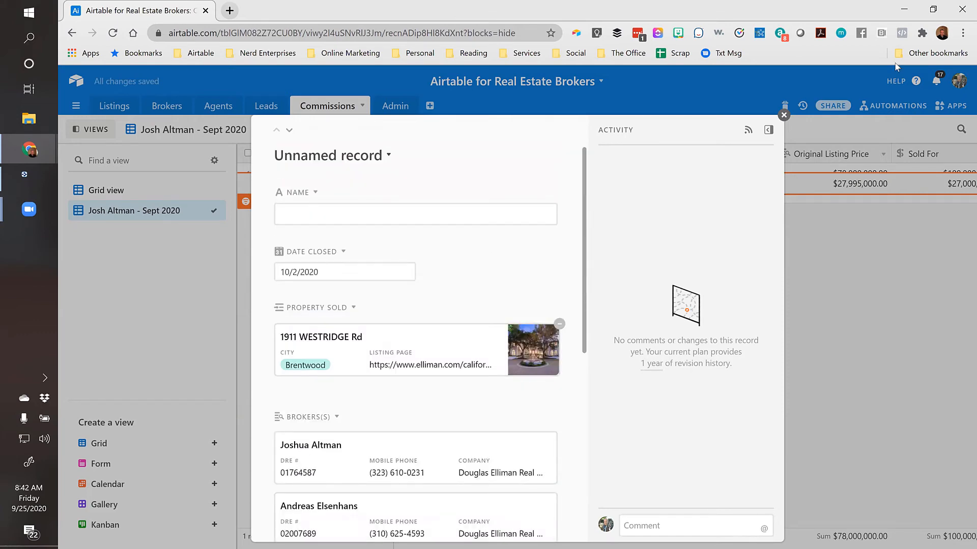
Close the record, switch to Grid view, and remove all three filters
click(784, 115)
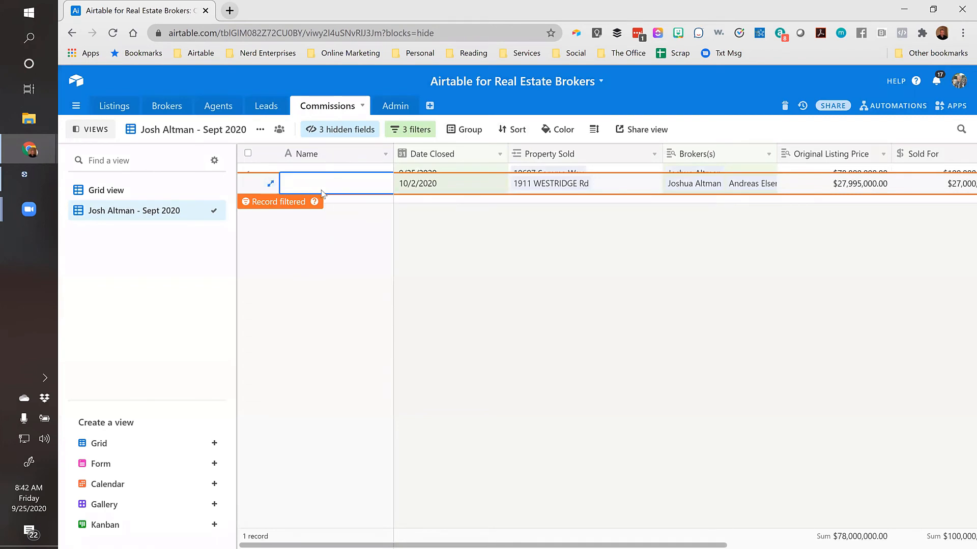
click(538, 276)
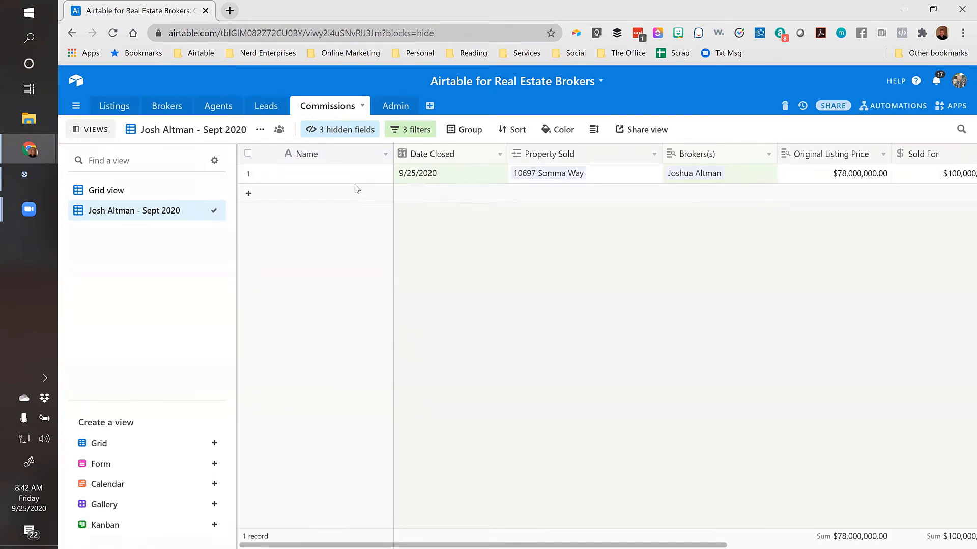
click(113, 193)
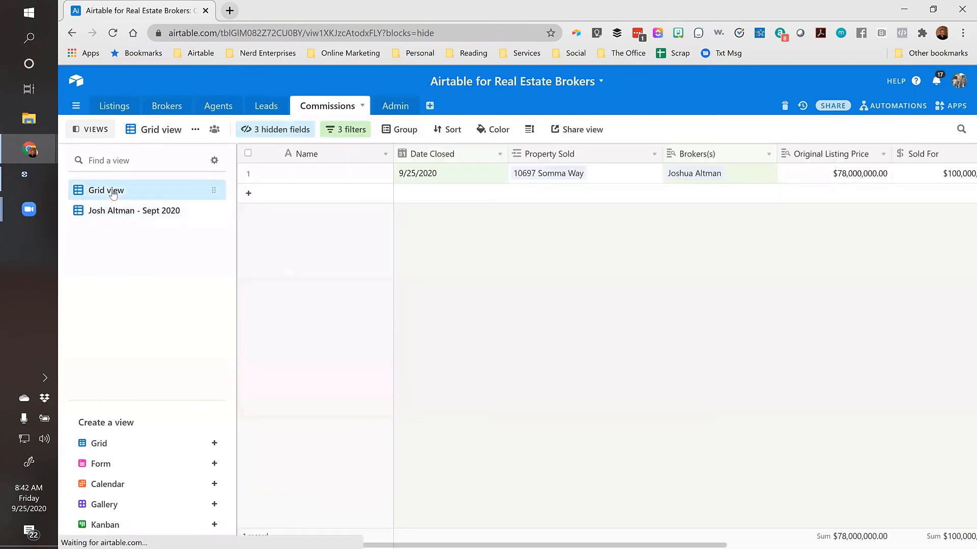
click(346, 129)
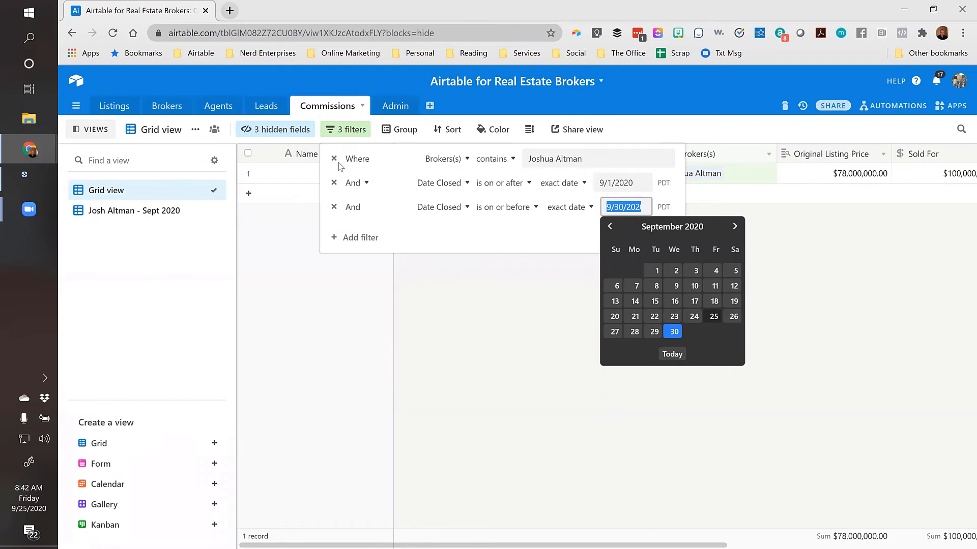
click(334, 158)
click(334, 159)
click(334, 160)
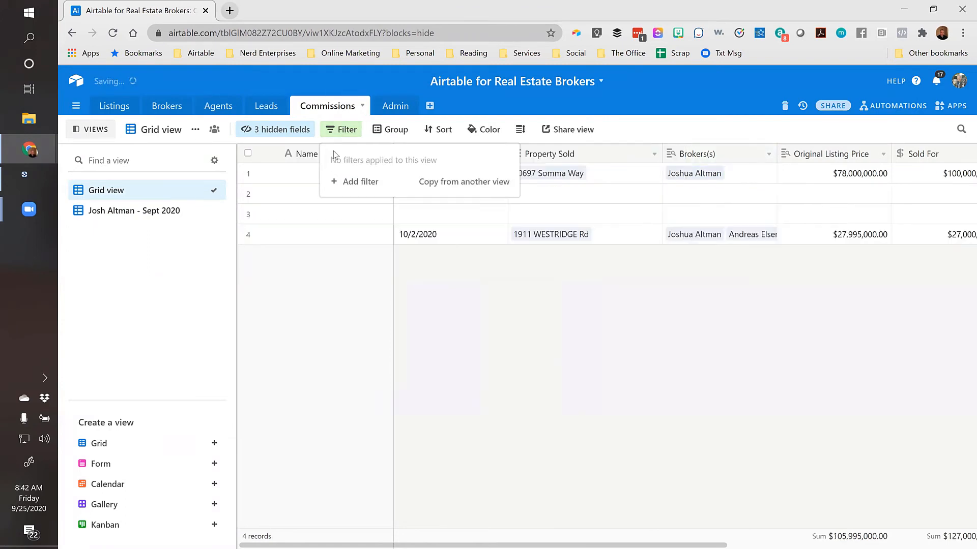
click(517, 318)
Delete the two blank records in rows 2–3
drag(429, 191, 434, 214)
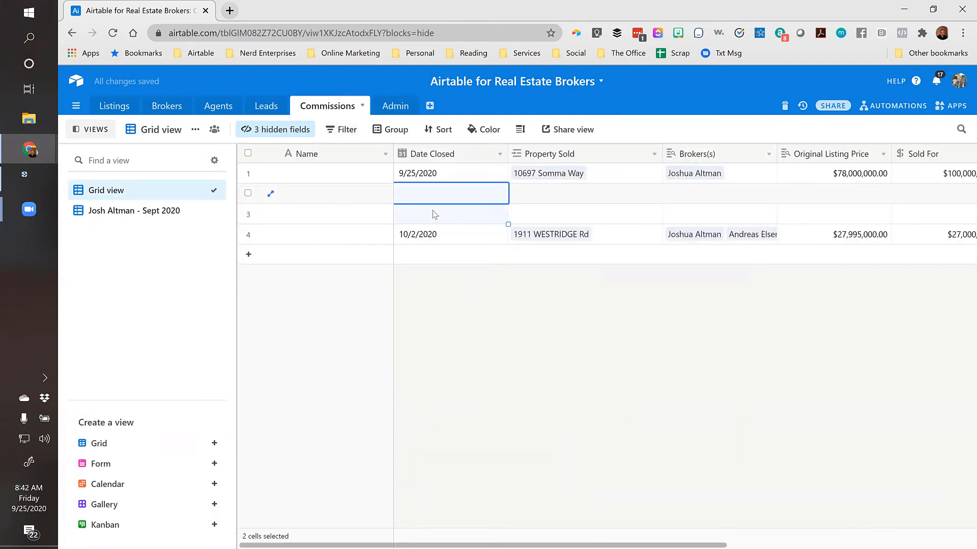
right_click(434, 214)
click(481, 230)
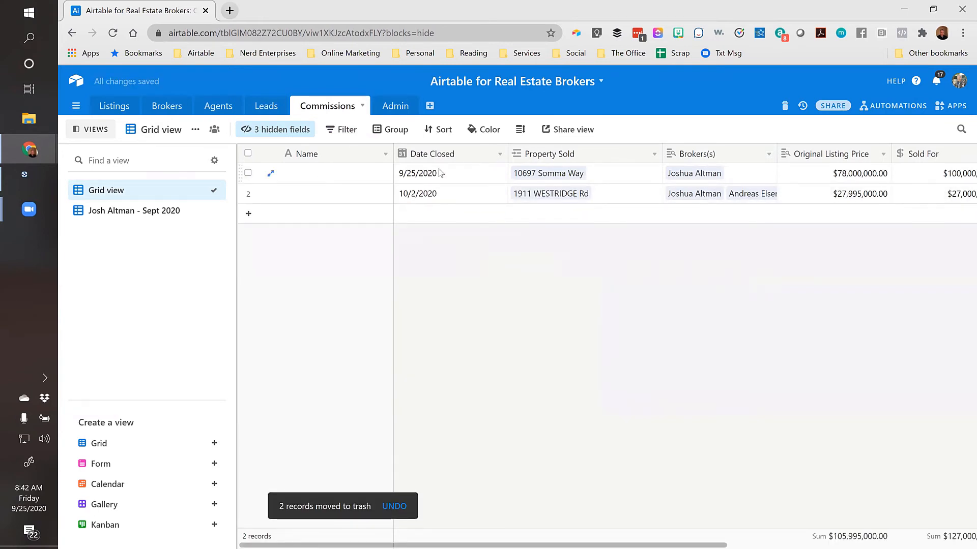
right_click(465, 154)
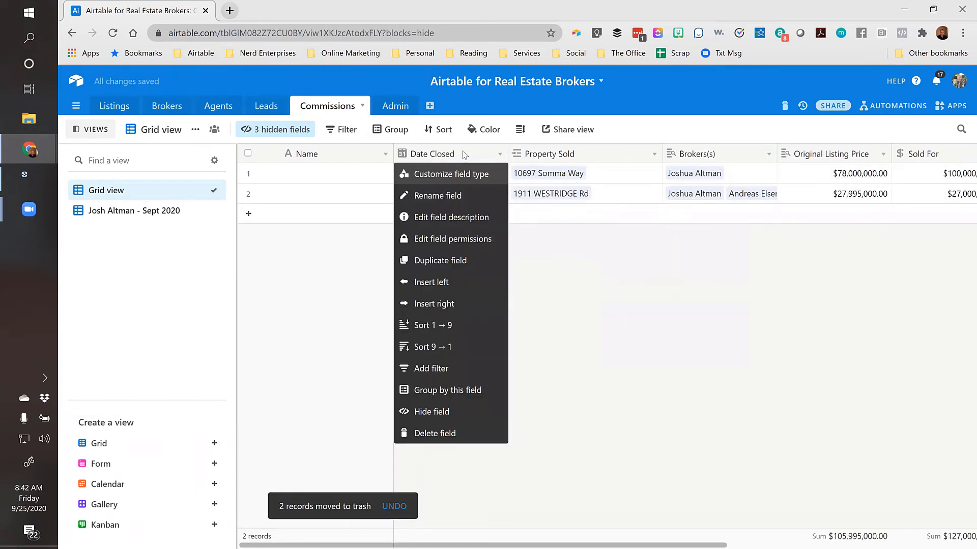
Insert a 'Sold To' field left of Date Closed that links to one Leads record, skipping lookups
click(454, 281)
text(Sold To)
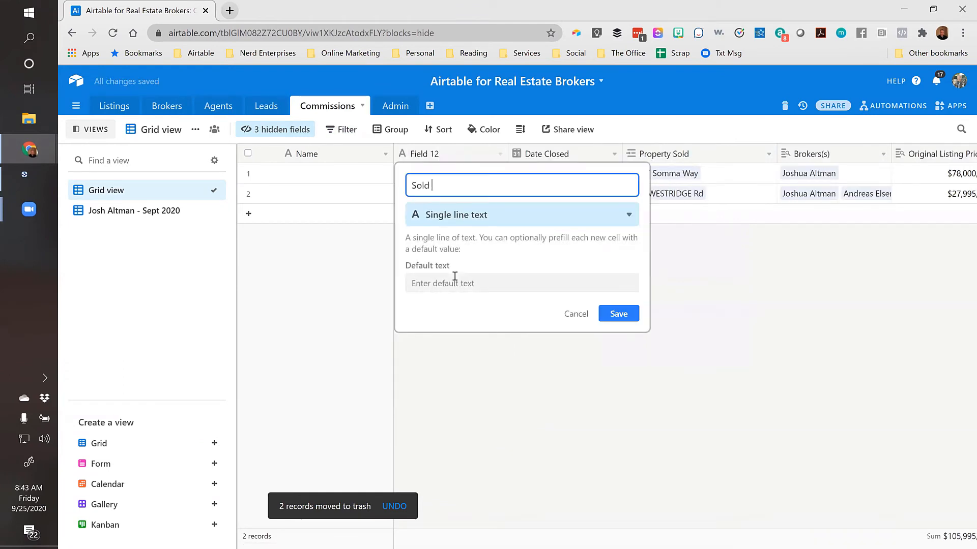
click(467, 214)
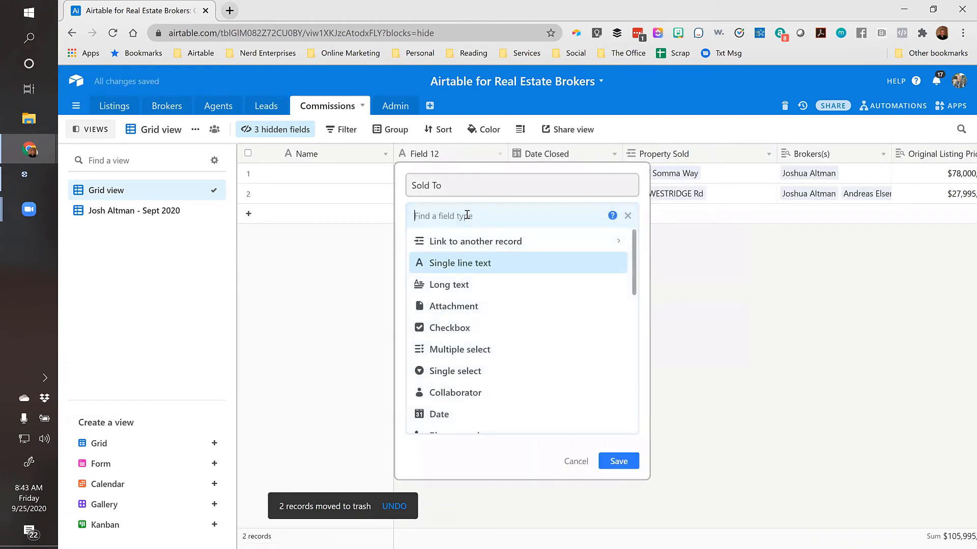
text(link)
click(476, 248)
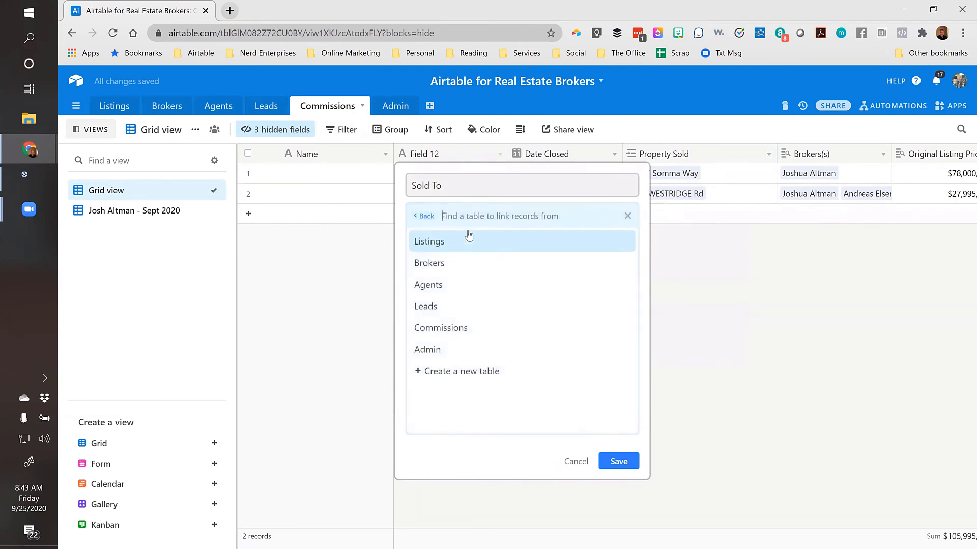
click(436, 307)
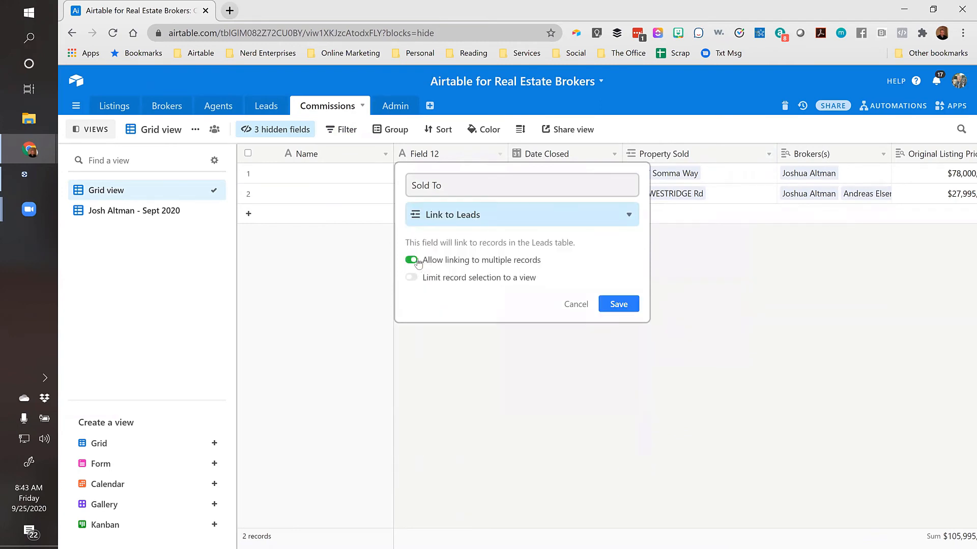
click(413, 260)
click(623, 304)
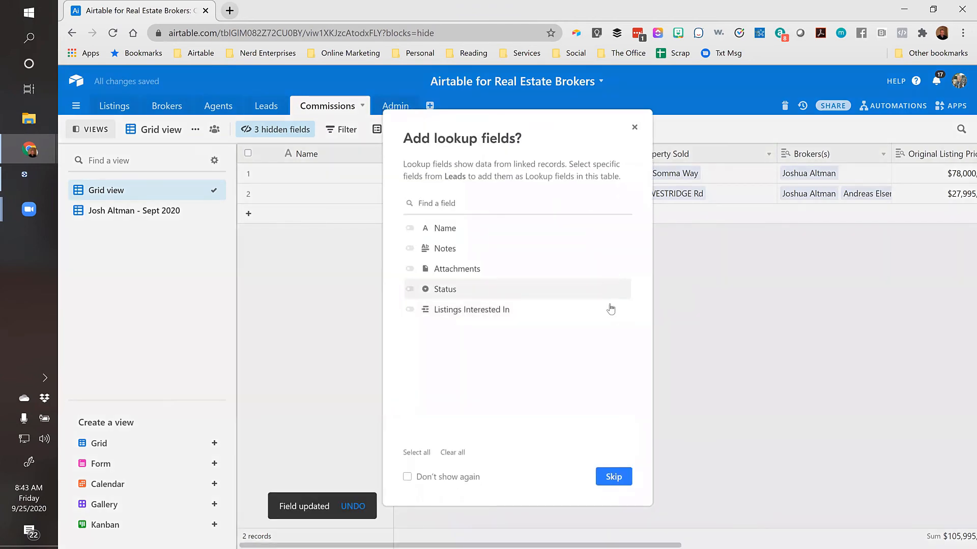
click(624, 475)
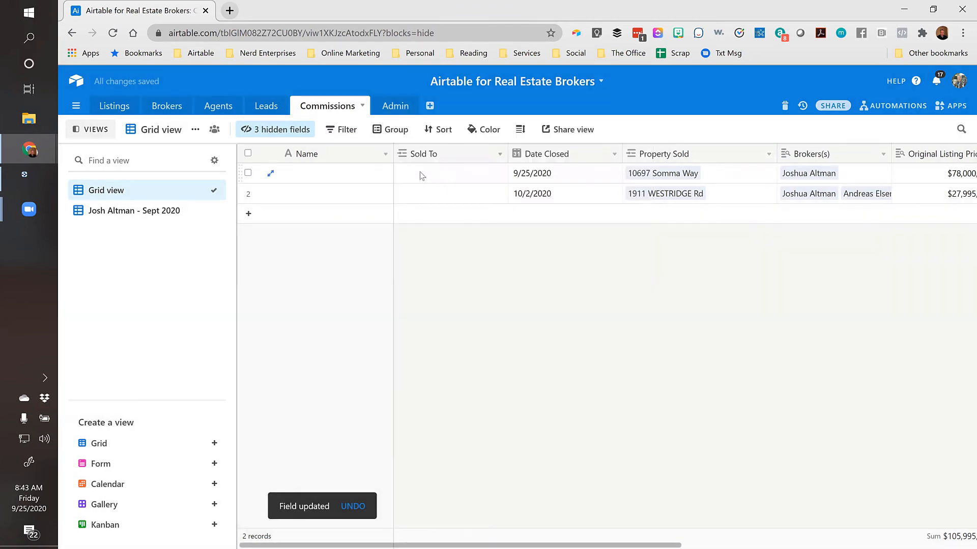
click(407, 174)
Link a different lead in the Sold To cell of each of the two commission records
click(405, 172)
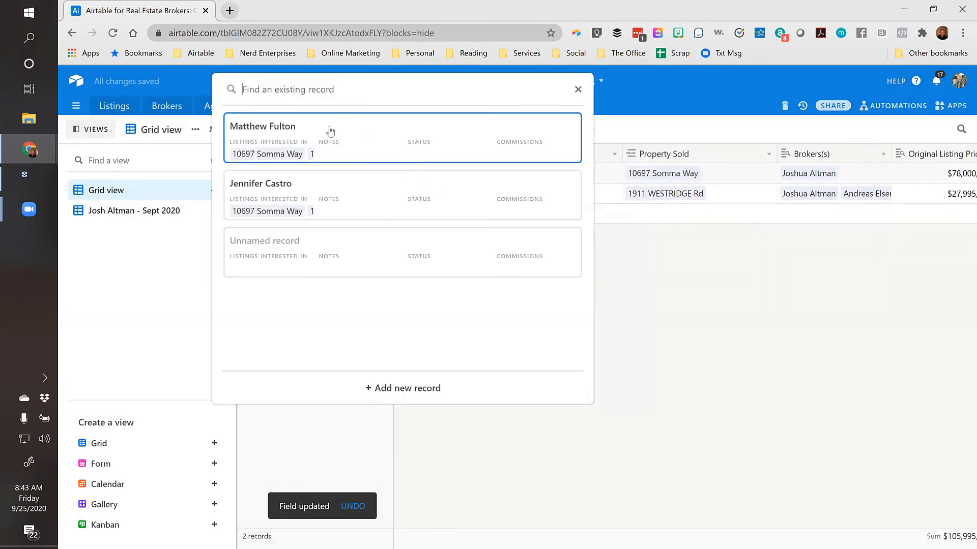
click(284, 187)
click(430, 200)
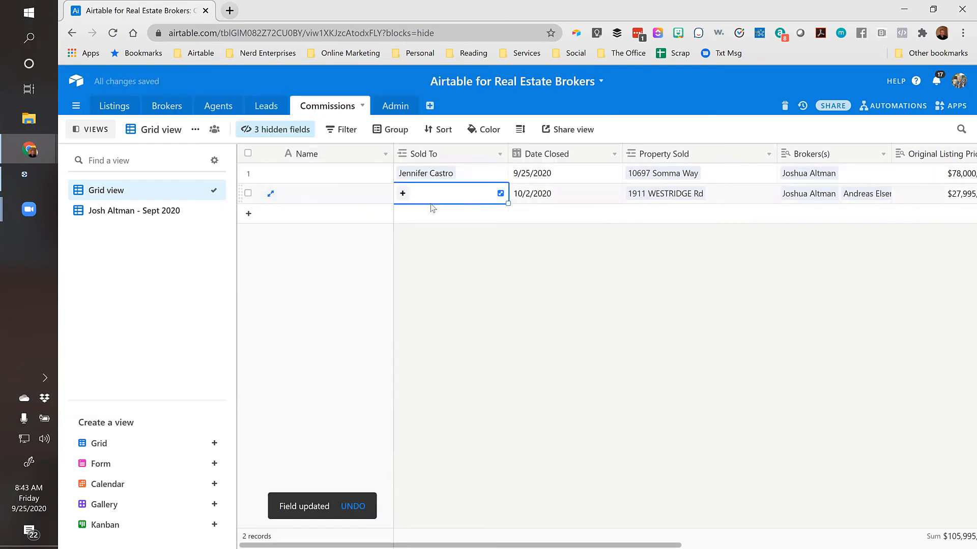
click(403, 193)
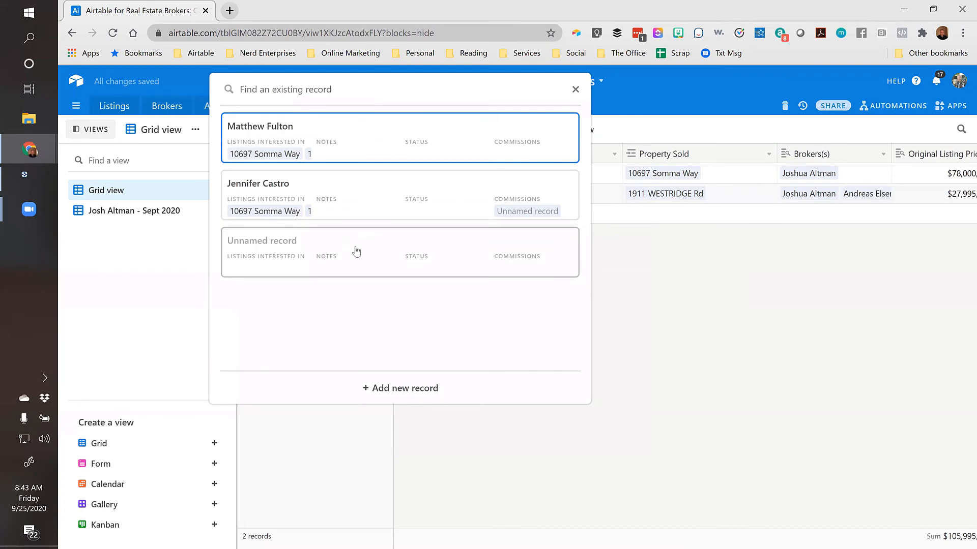
click(270, 131)
click(448, 235)
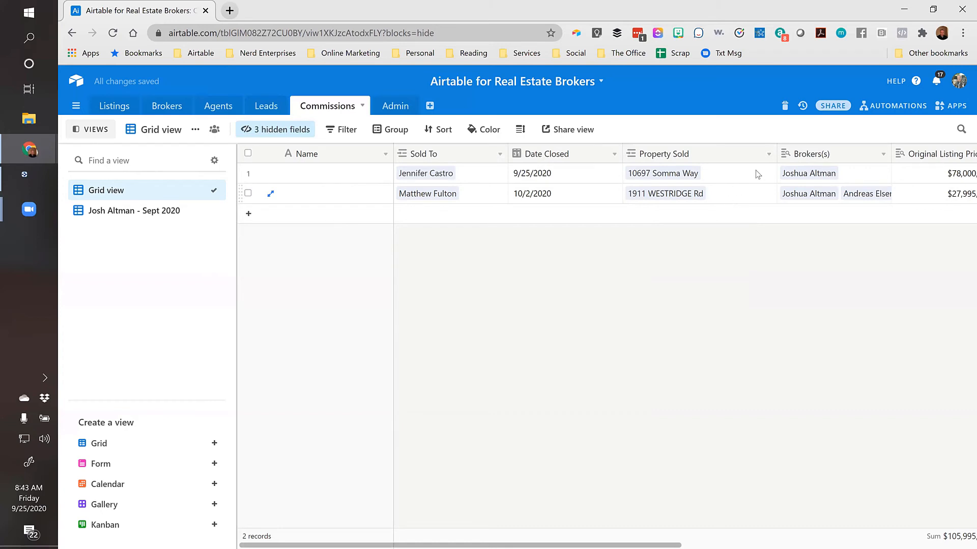
Expand the first record's linked lead to review its details, then close it
click(486, 166)
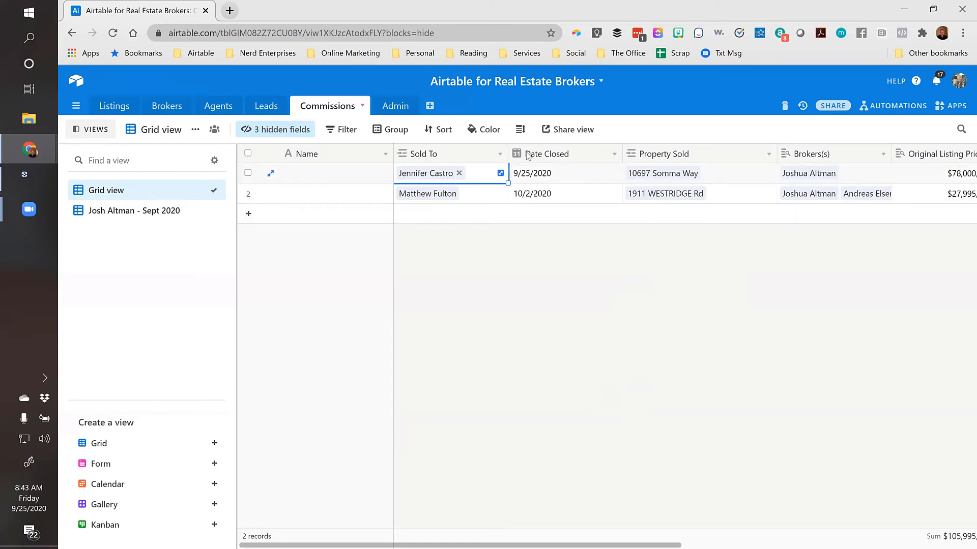
click(427, 178)
scroll(398, 315, down, 5)
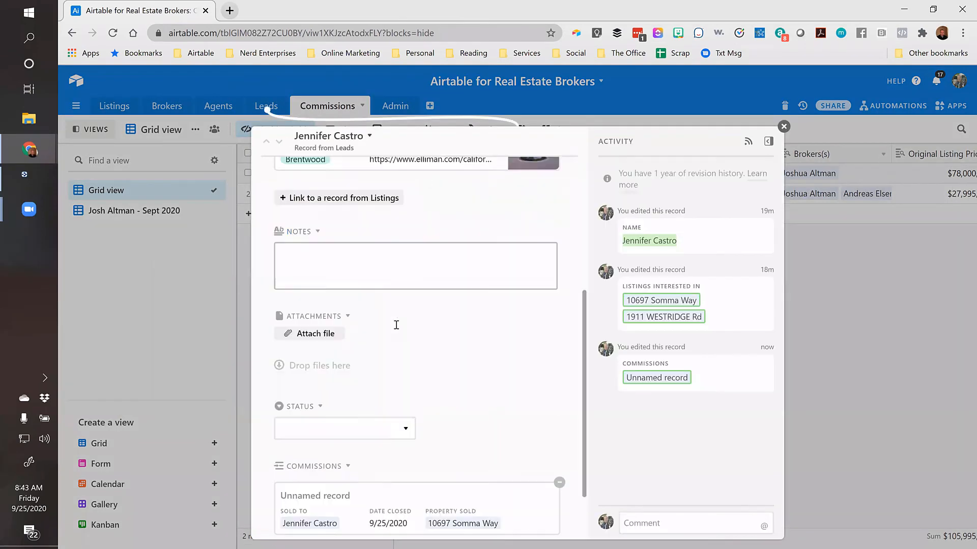
scroll(396, 324, down, 2)
scroll(357, 342, up, 10)
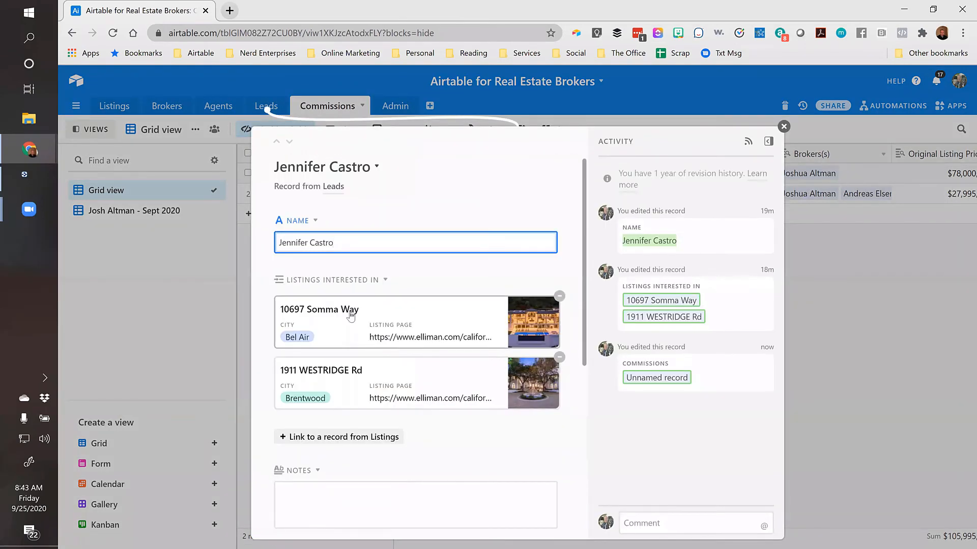
scroll(321, 292, down, 5)
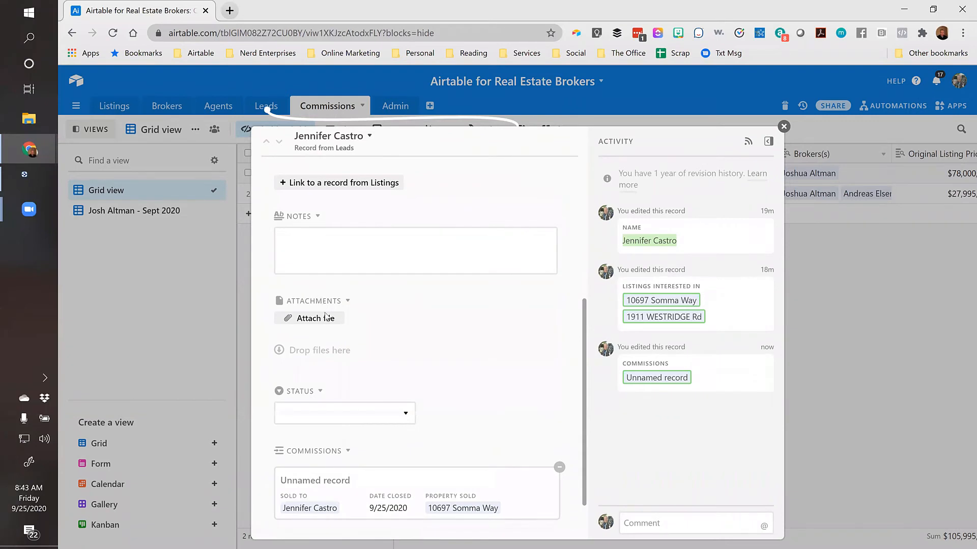
scroll(325, 306, down, 1)
click(383, 355)
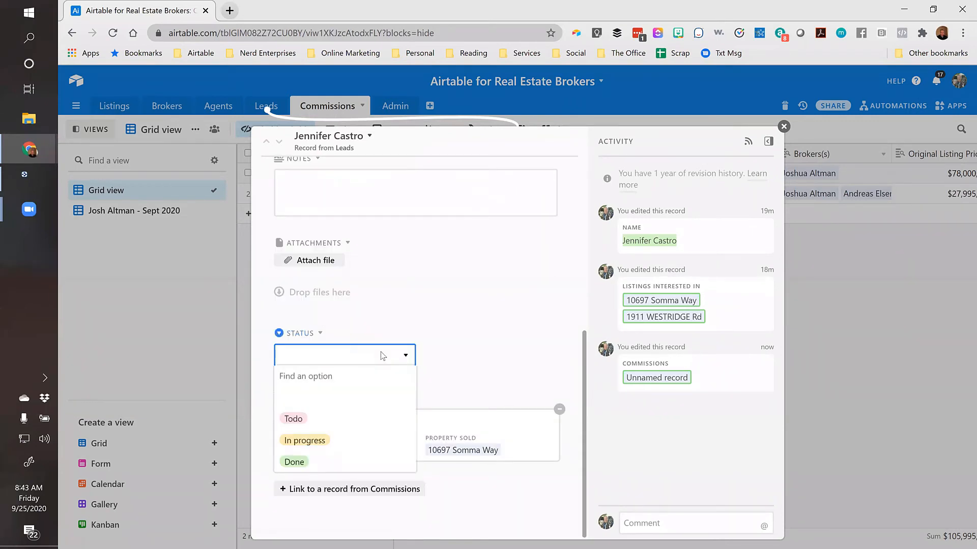
click(383, 355)
scroll(491, 305, up, 10)
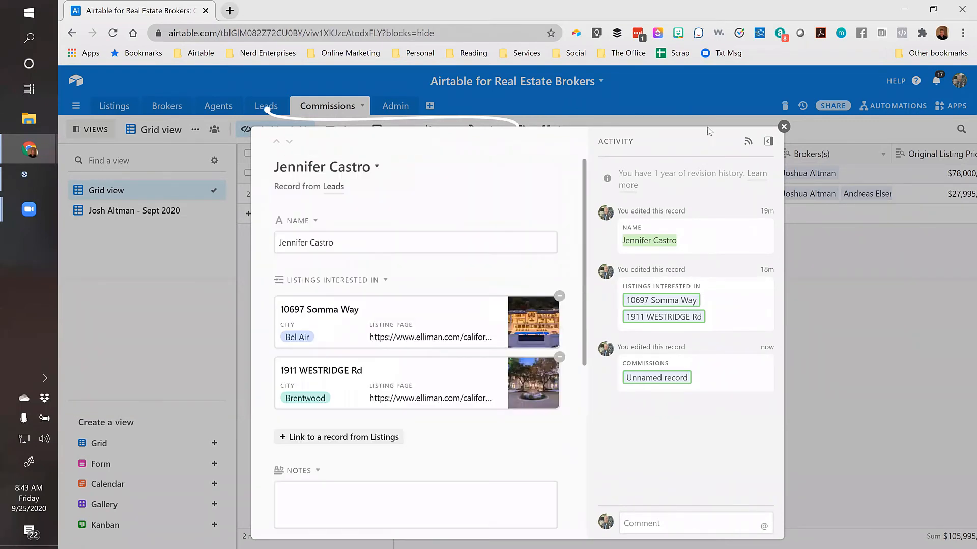
click(784, 126)
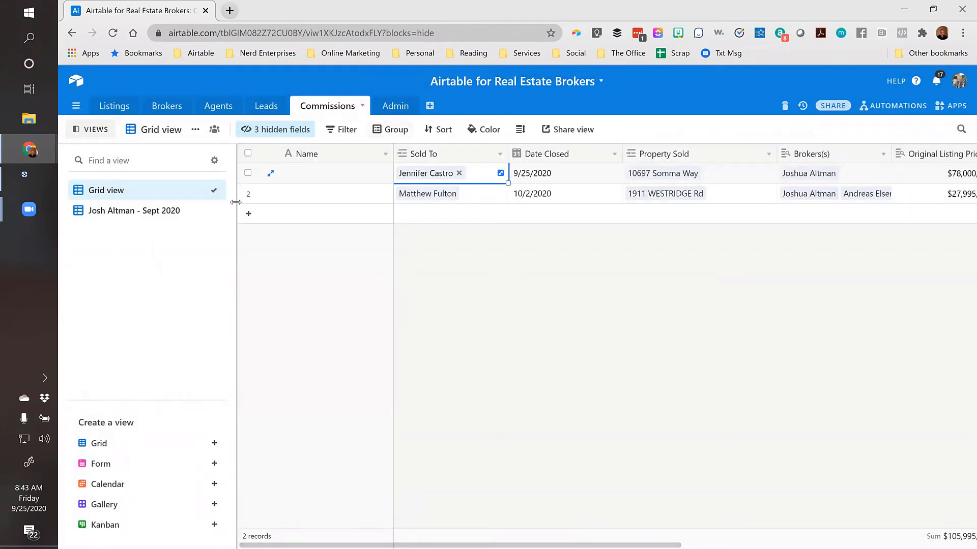
Group the Commissions grid by the Brokers(s) field
click(396, 131)
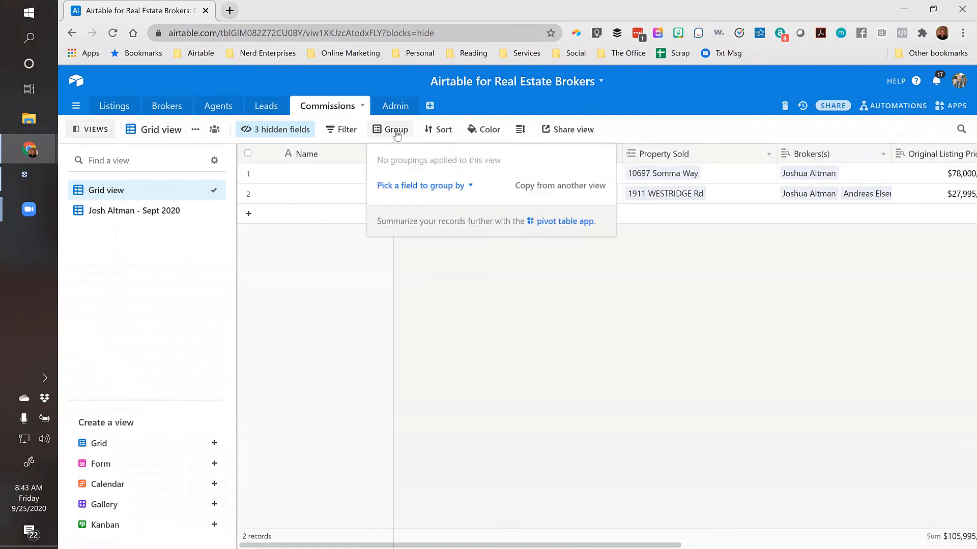
click(413, 187)
scroll(434, 256, down, 3)
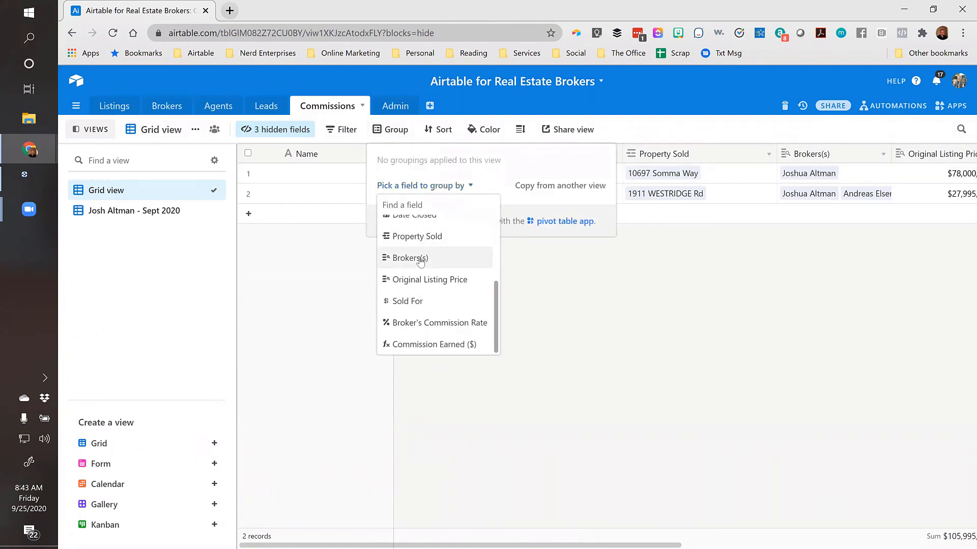
click(419, 258)
click(537, 398)
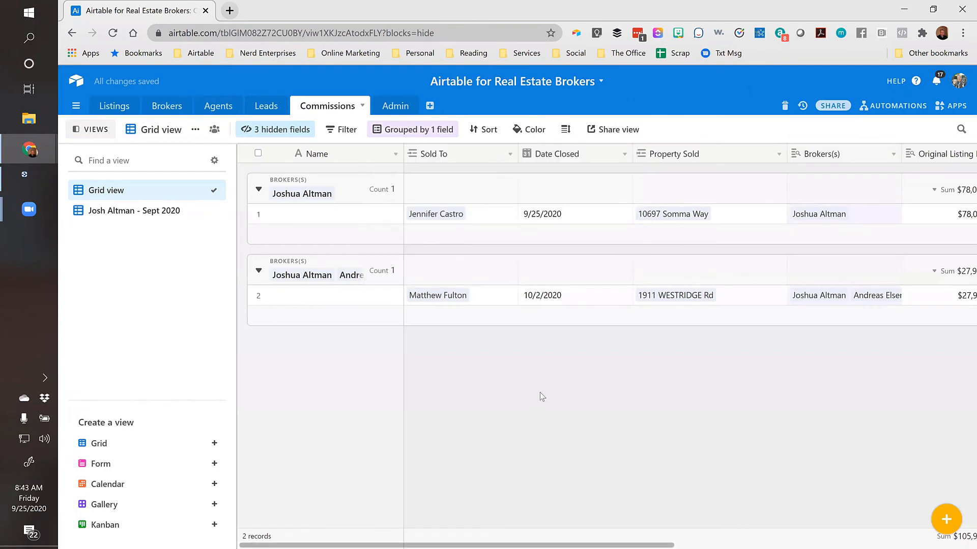
click(859, 216)
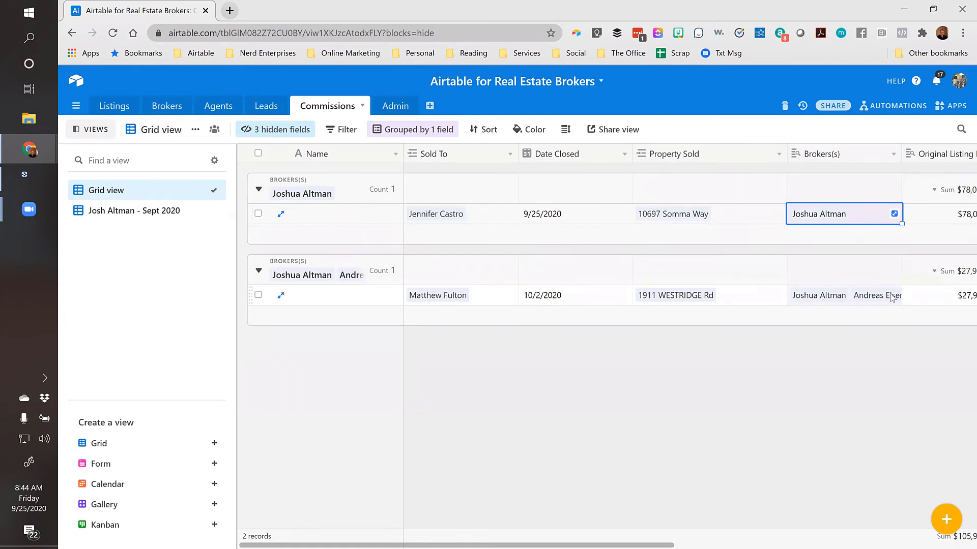
click(879, 334)
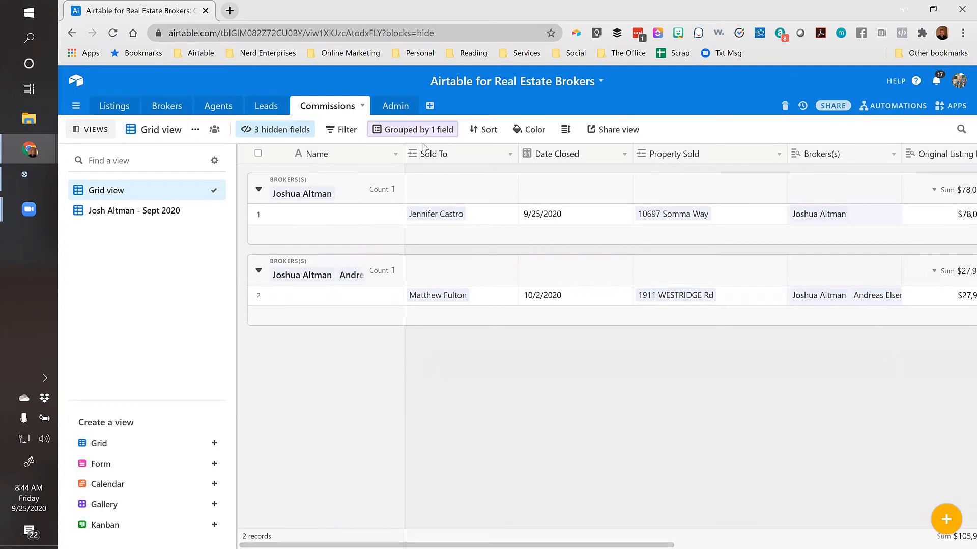
Widen the Name column and remove the Brokers(s) grouping
drag(403, 152, 468, 152)
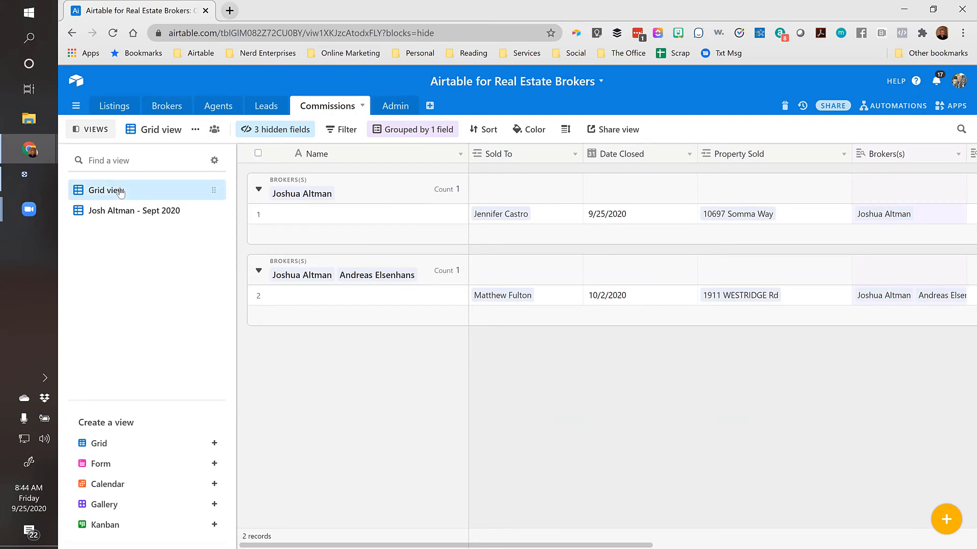
click(428, 130)
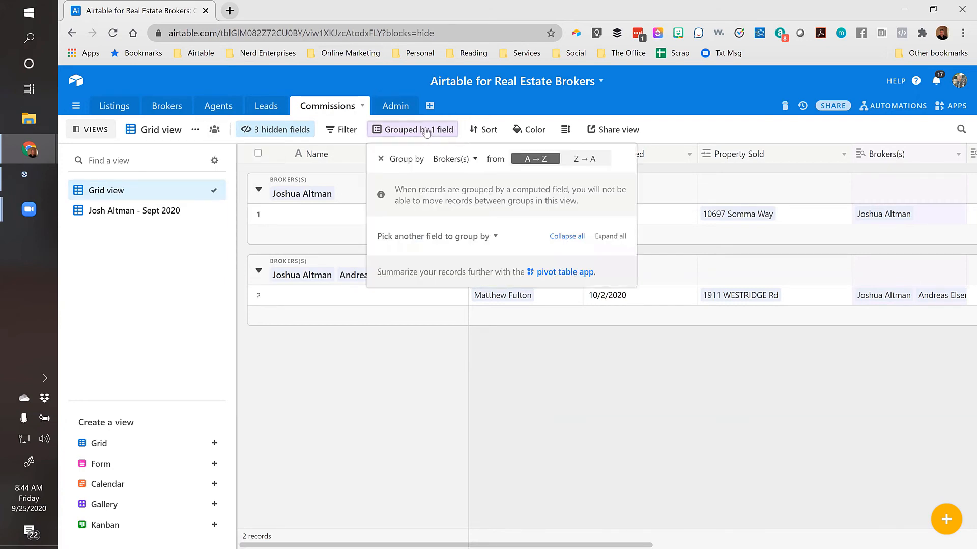
click(383, 160)
click(322, 242)
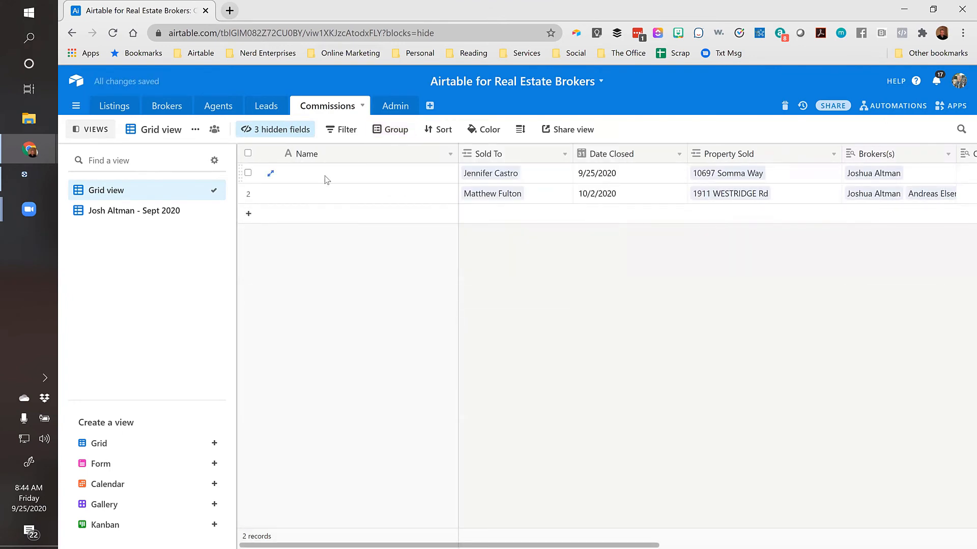
click(336, 159)
Try switching the Name field to a Formula type, then discard the change
click(380, 173)
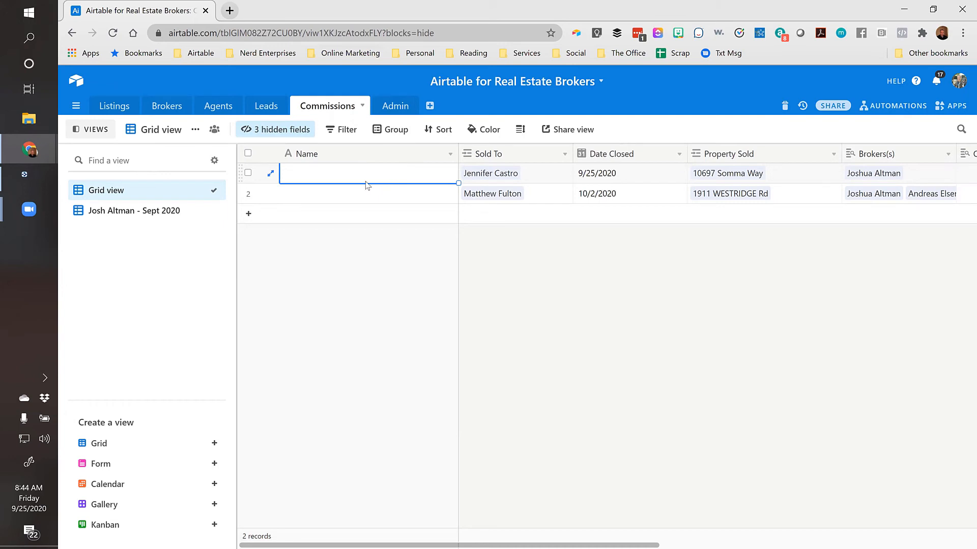
double_click(364, 153)
click(344, 254)
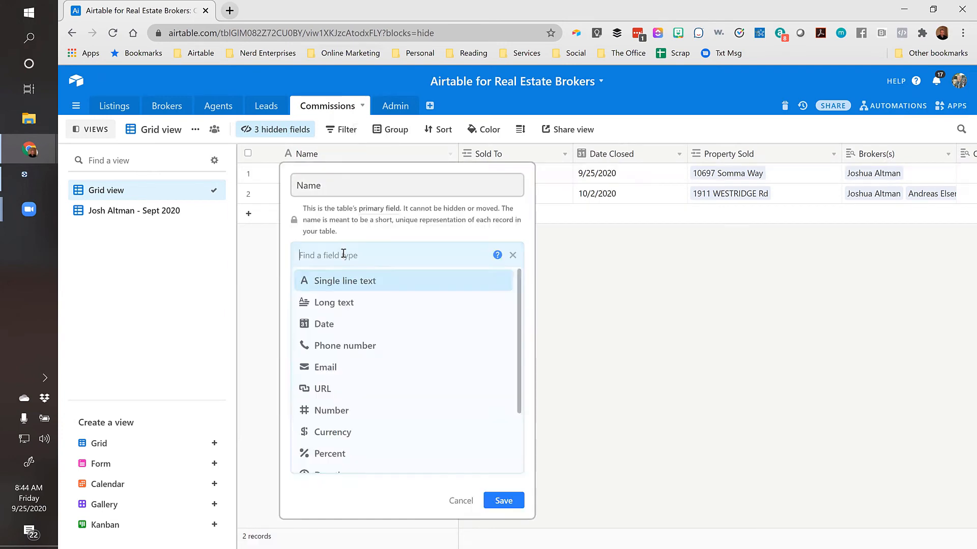
text(for)
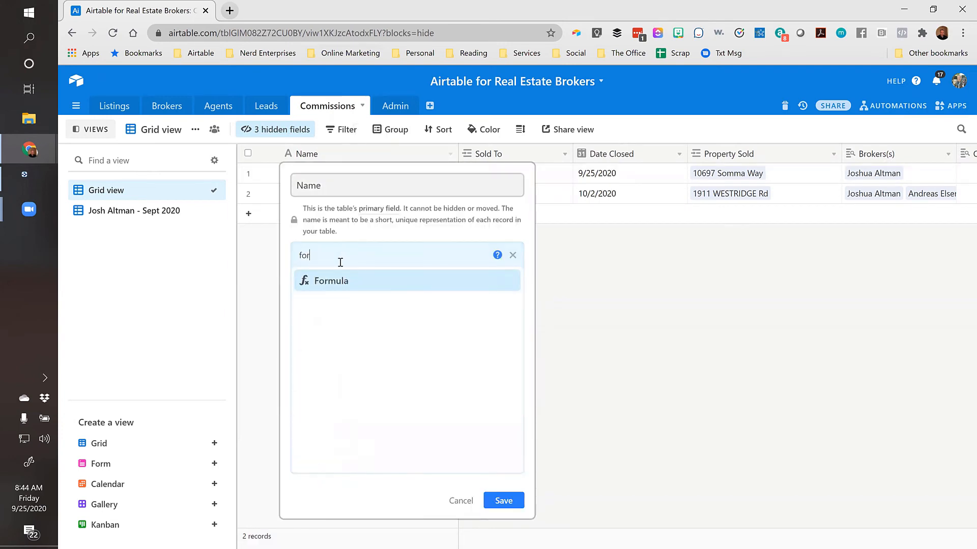
click(332, 281)
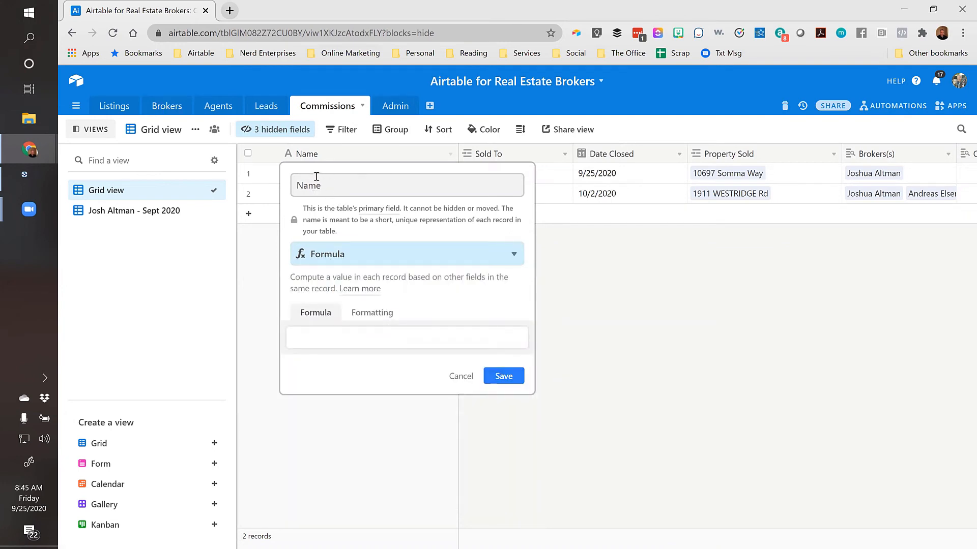
click(309, 338)
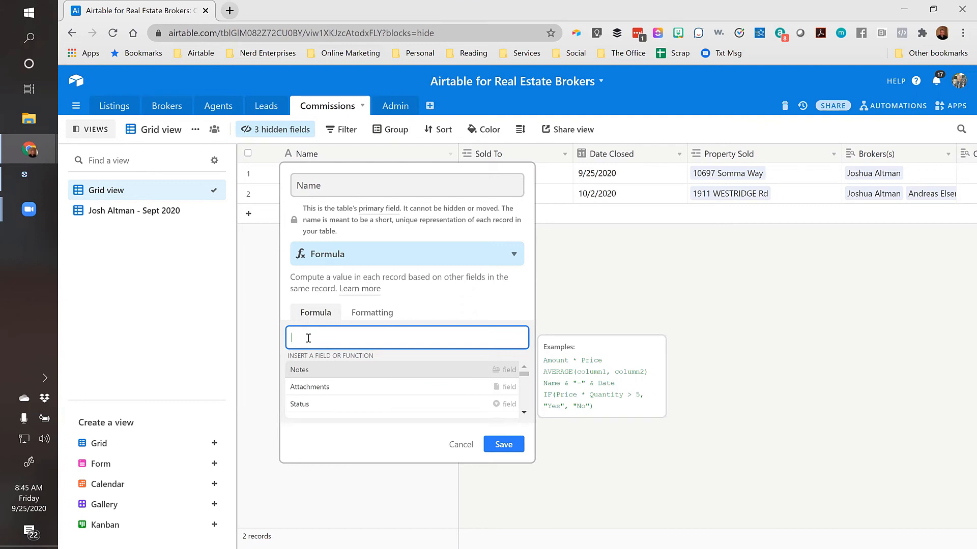
click(458, 444)
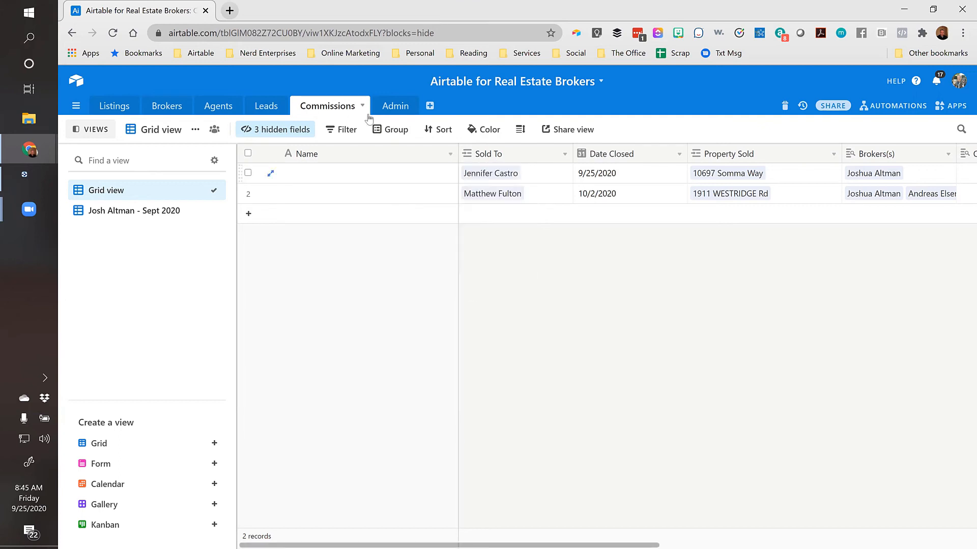
Change the Name field to Autonumber, save, and narrow its column
double_click(361, 153)
click(357, 252)
text(aut)
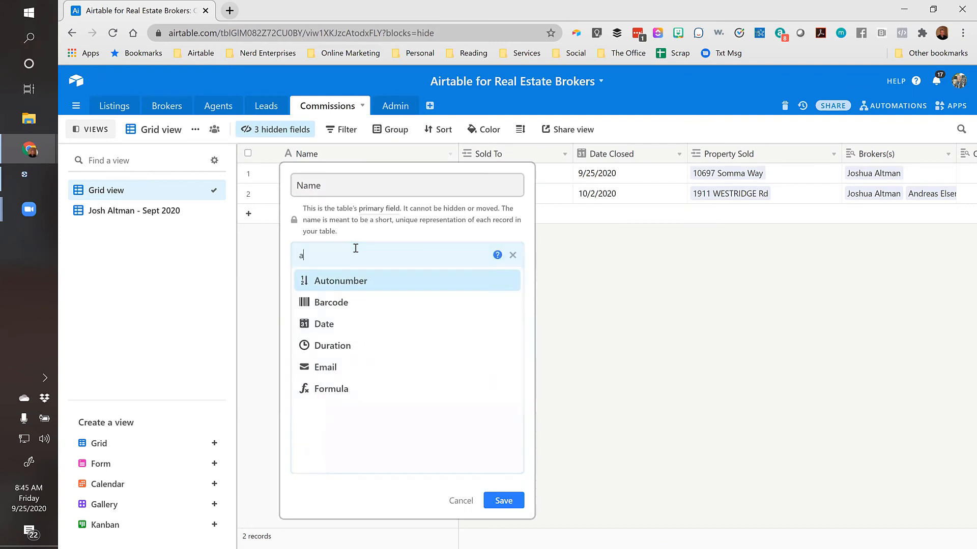
click(356, 281)
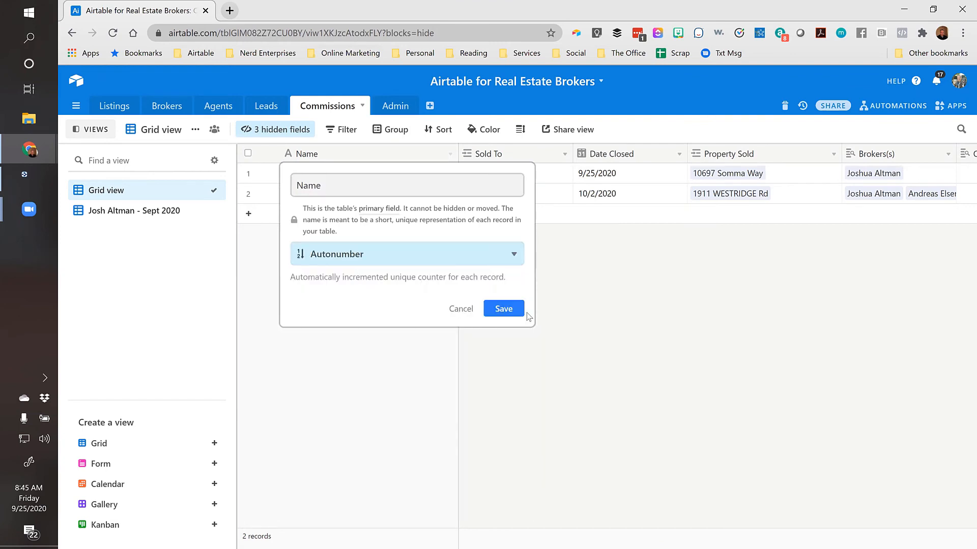
click(514, 316)
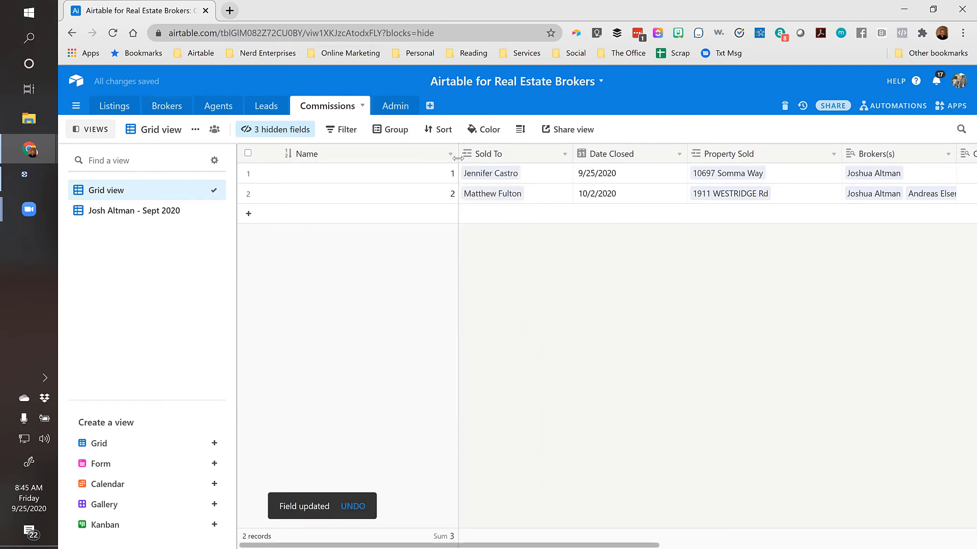
drag(459, 154, 374, 150)
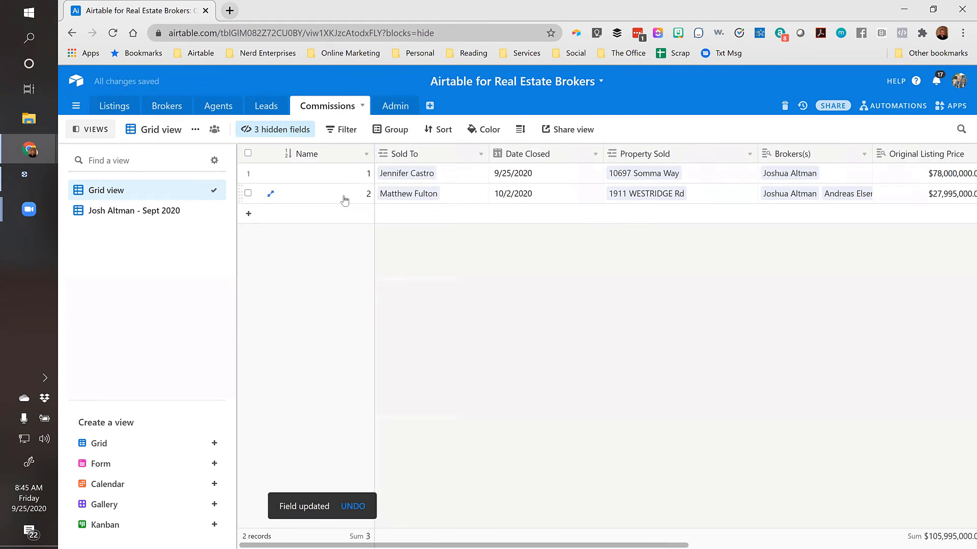
click(342, 197)
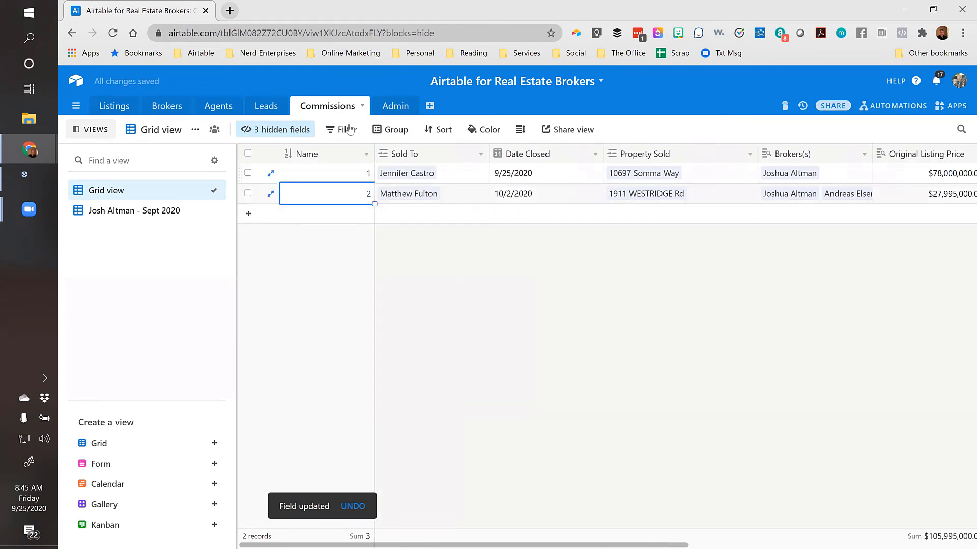
Rename the Name field to 'Listing Details' and set its type to Formula
double_click(332, 157)
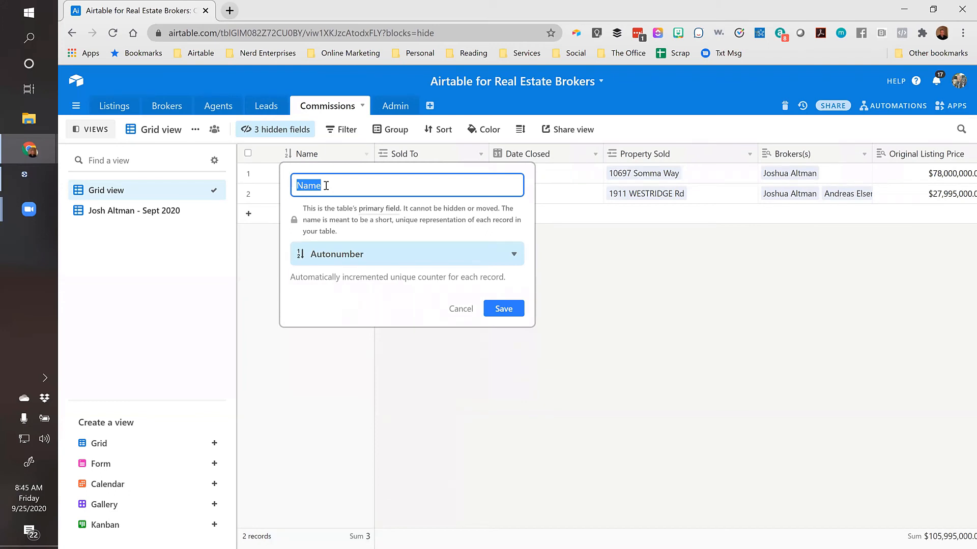
text(Listing Details)
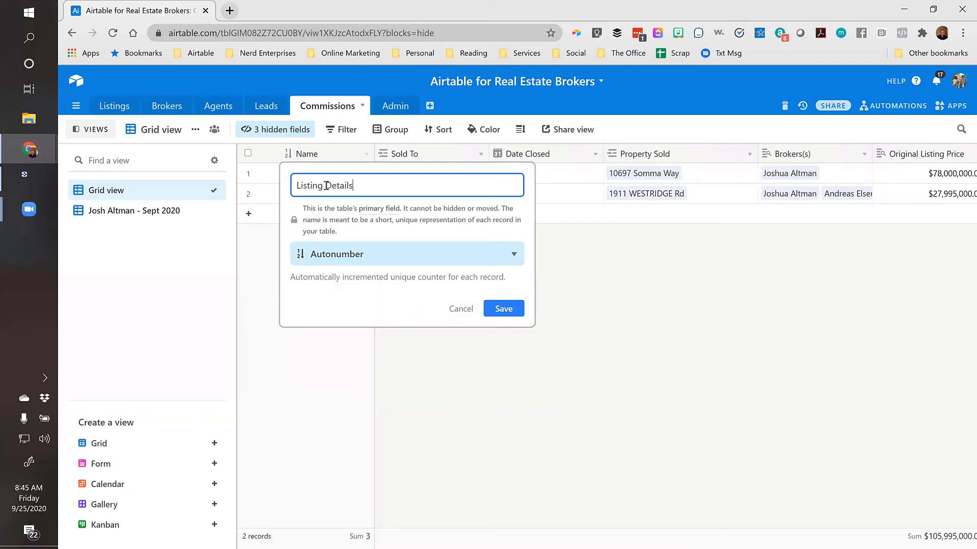
click(347, 254)
text(for)
click(354, 283)
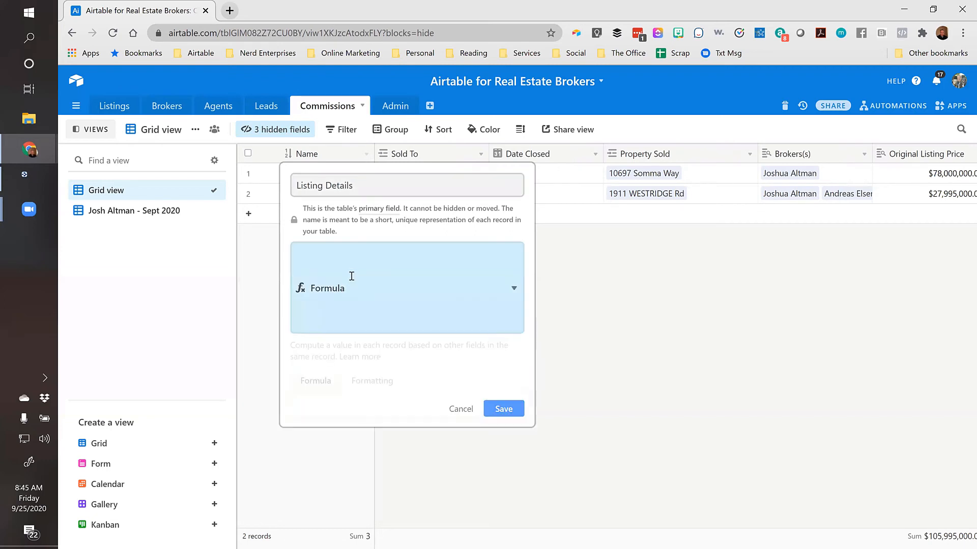
Enter the formula CONCATENATE({Sold To},"-",{Sold For}) and save the field
click(314, 335)
text(con)
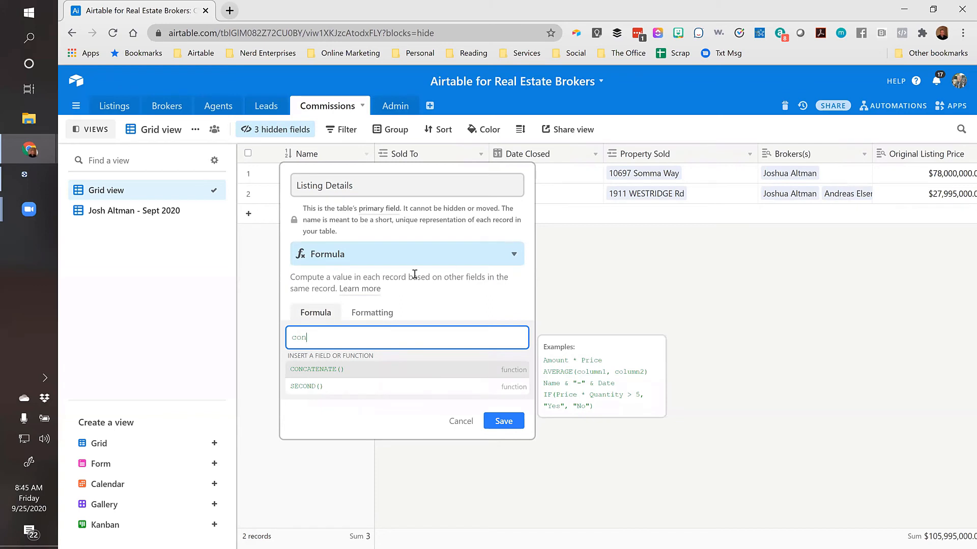
click(330, 371)
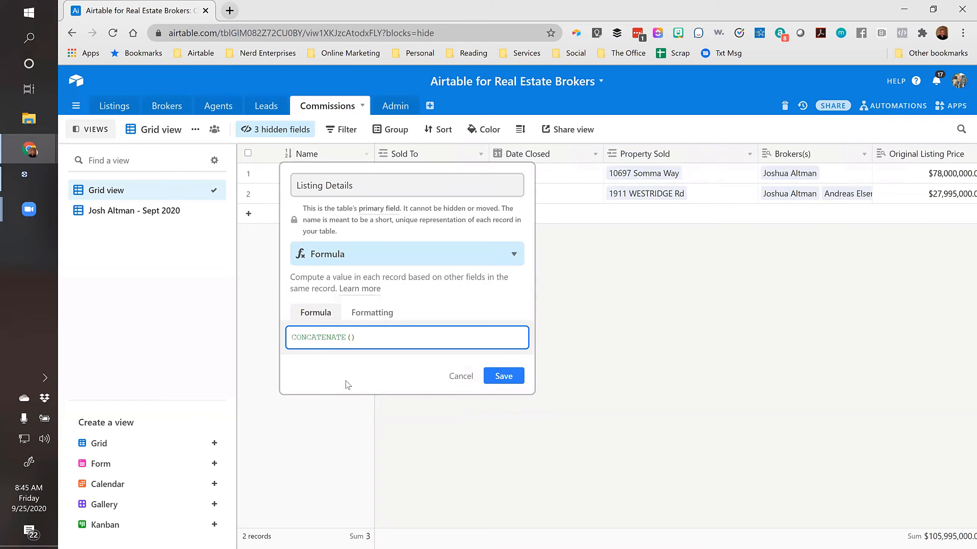
click(351, 337)
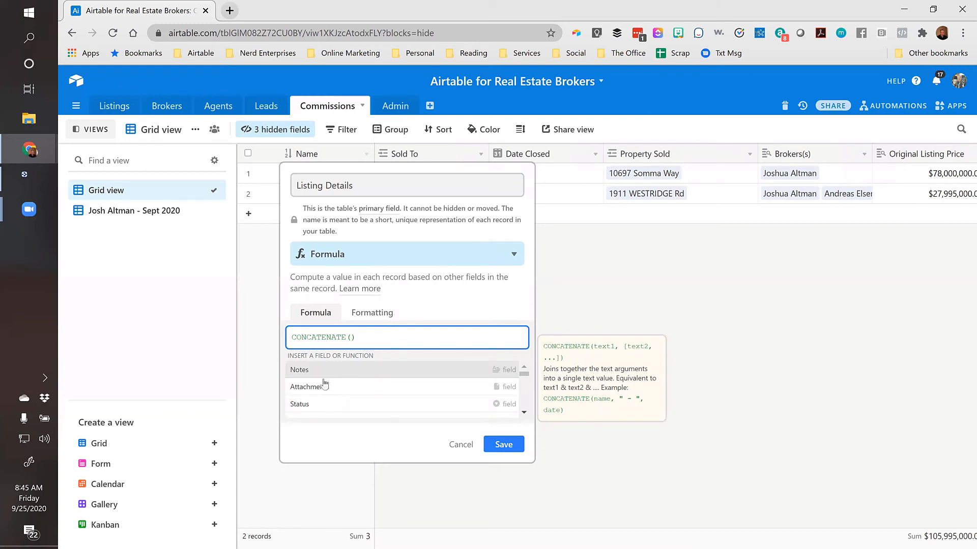
scroll(327, 384, down, 3)
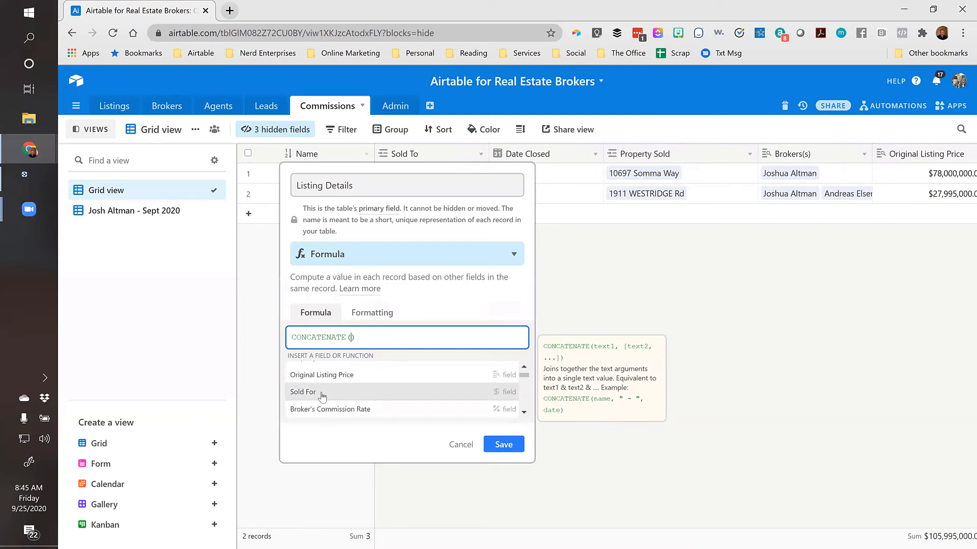
scroll(323, 398, up, 3)
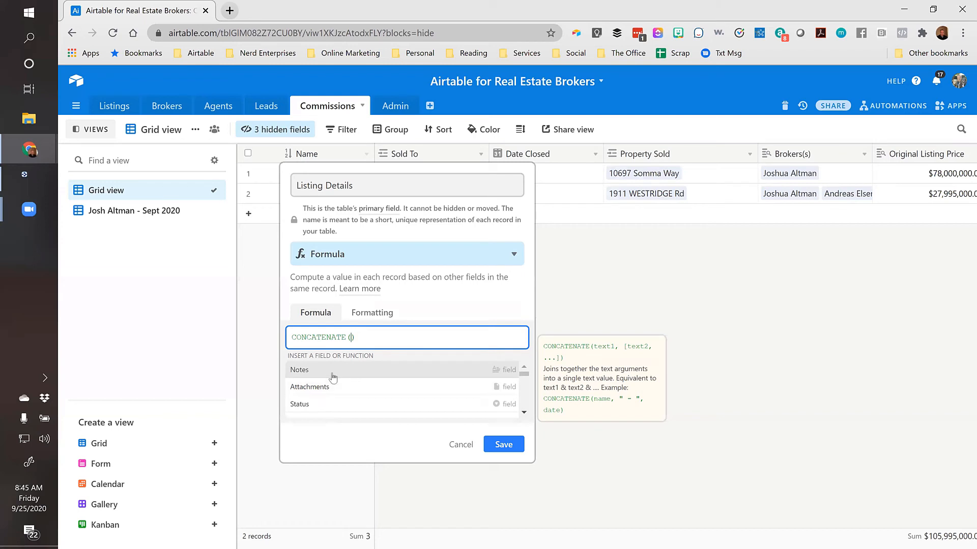
text(sol)
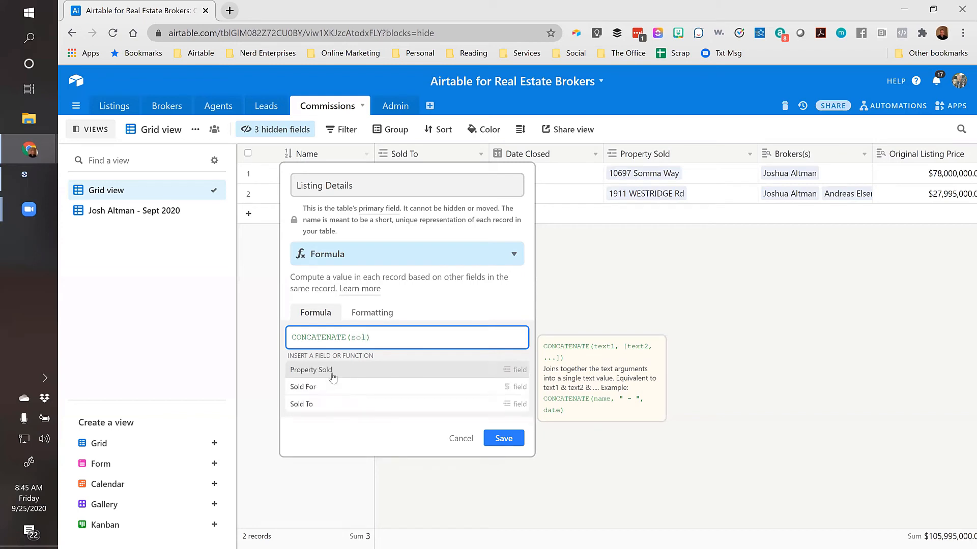
click(311, 404)
text(,")
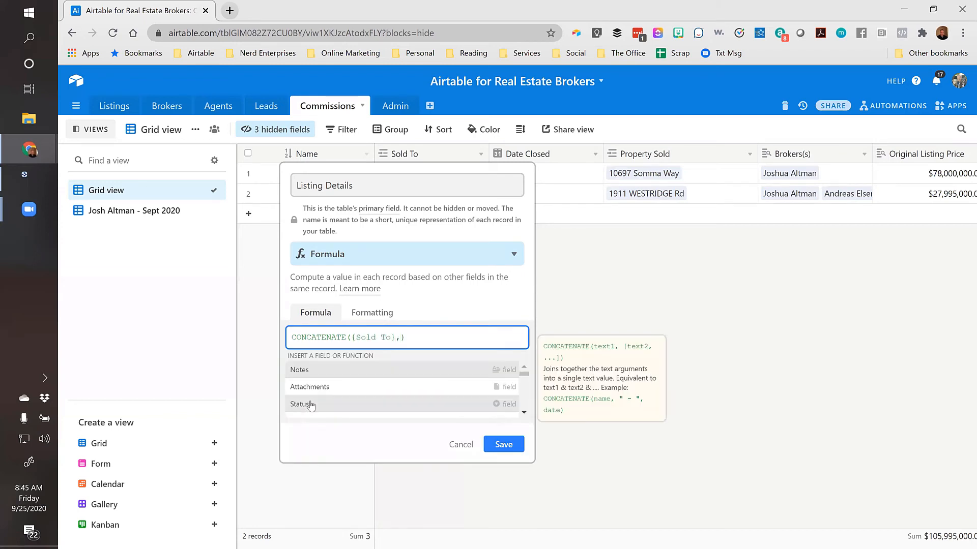
text(-)
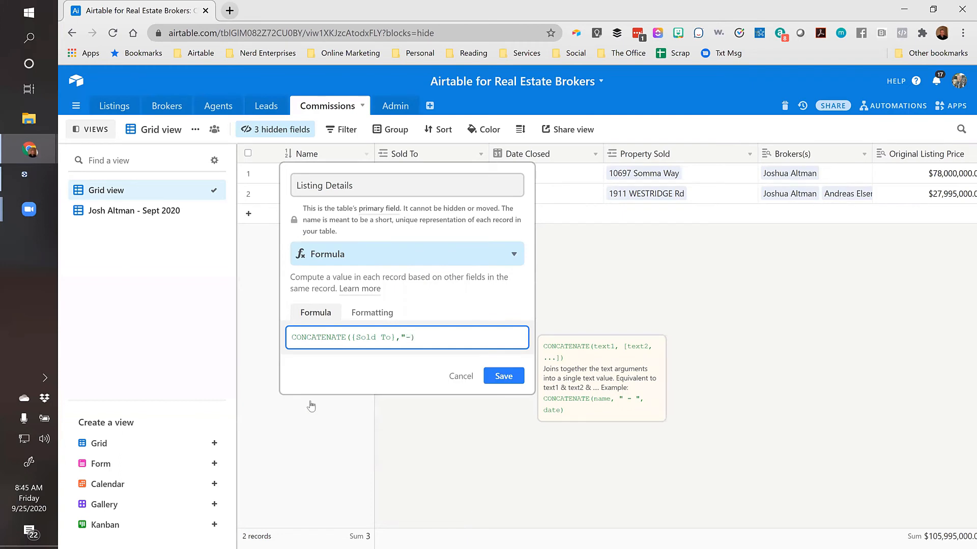
text(",)
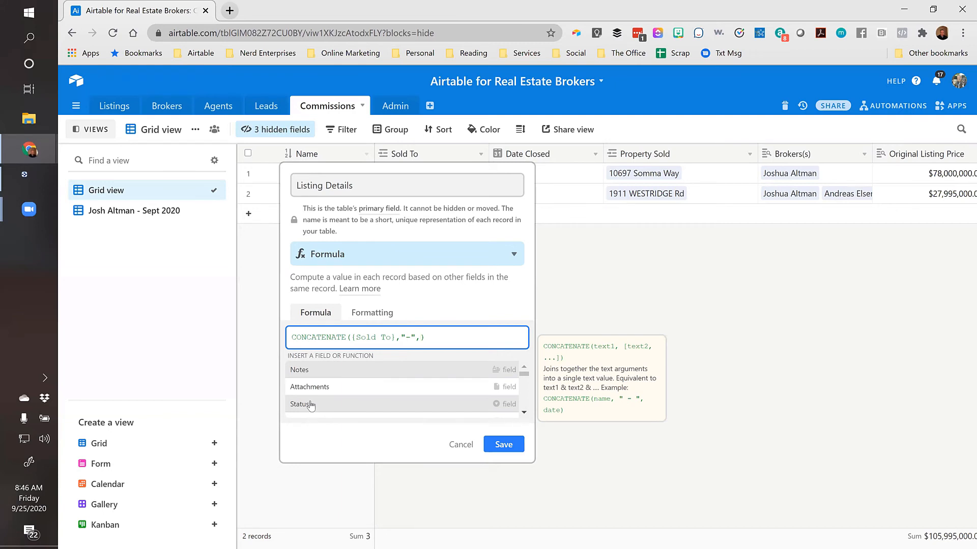
text(old)
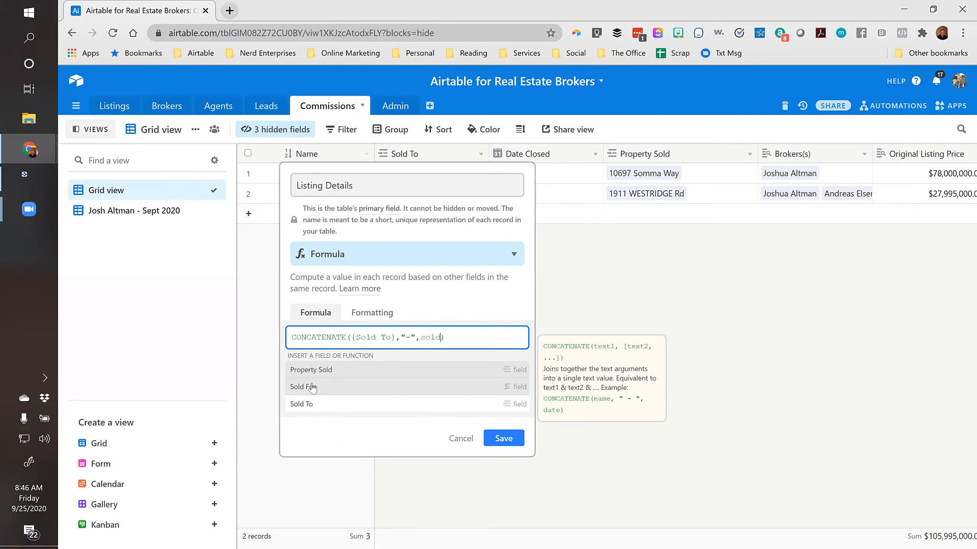
click(314, 388)
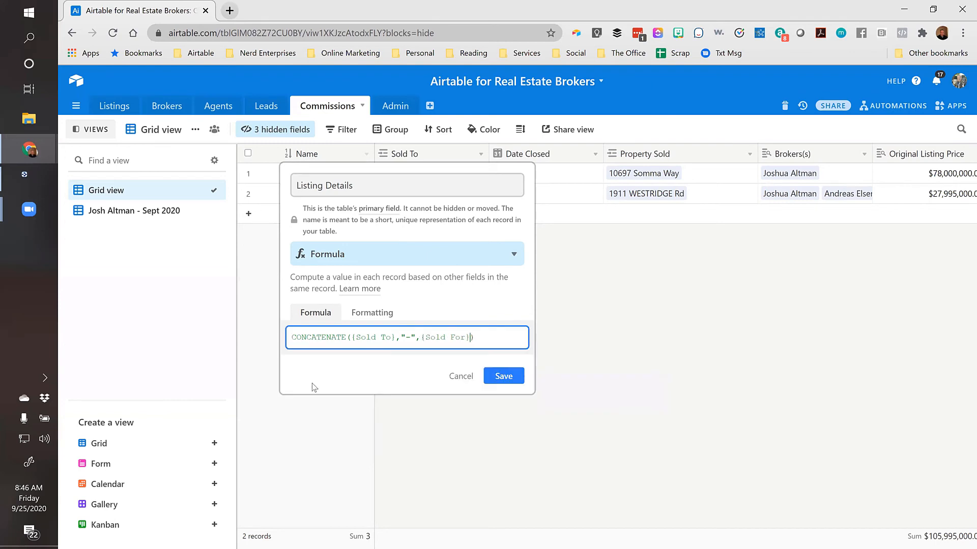
click(504, 380)
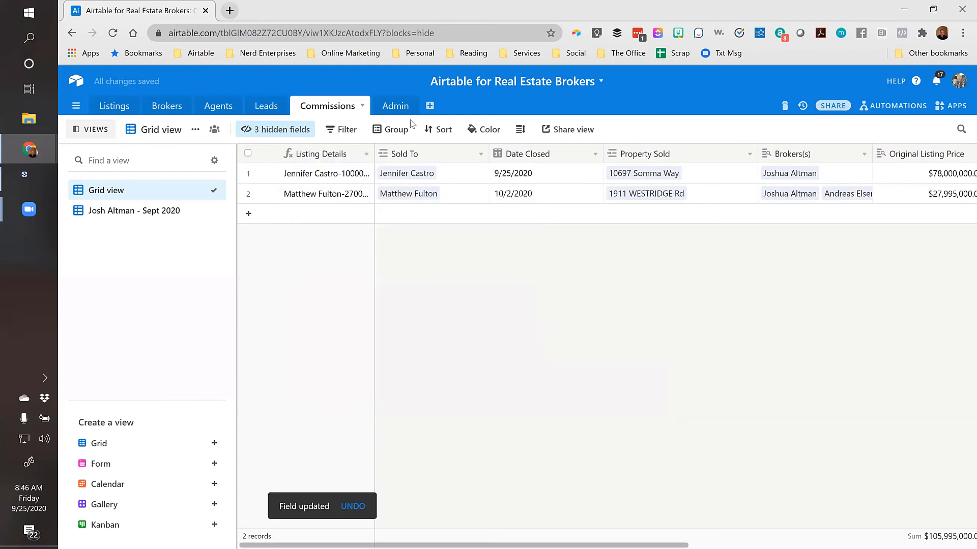
Replace {Sold For} with {Property Sold} in the Listing Details formula and widen the column
drag(377, 154, 439, 155)
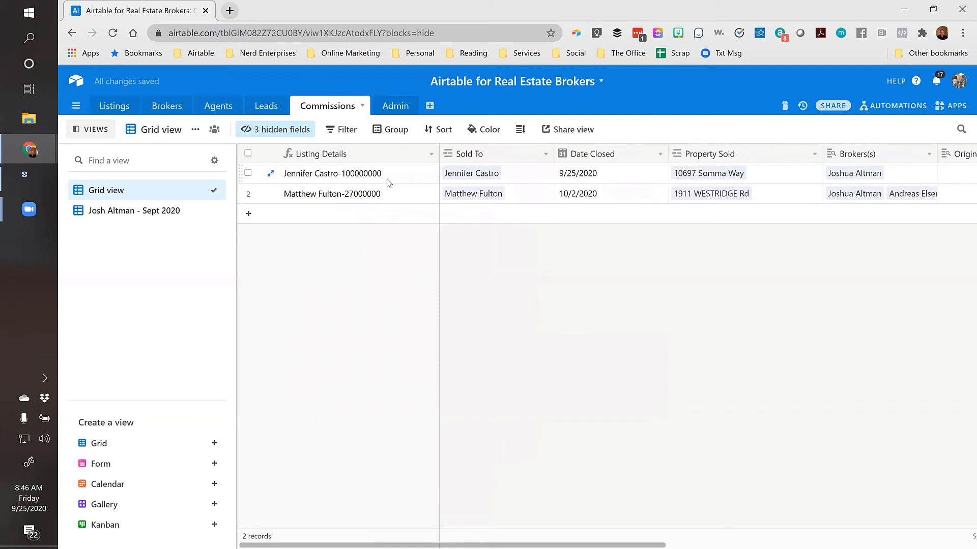
double_click(375, 157)
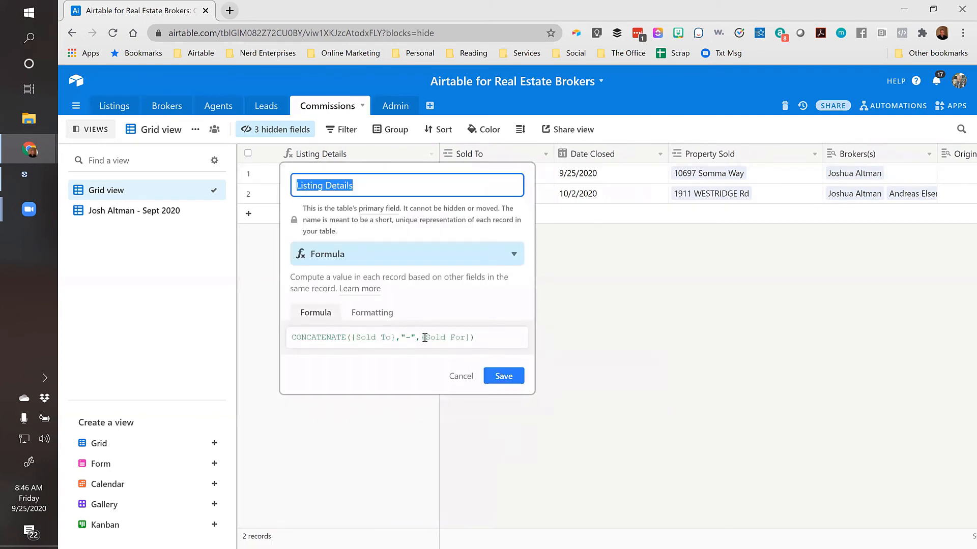
drag(426, 338, 464, 336)
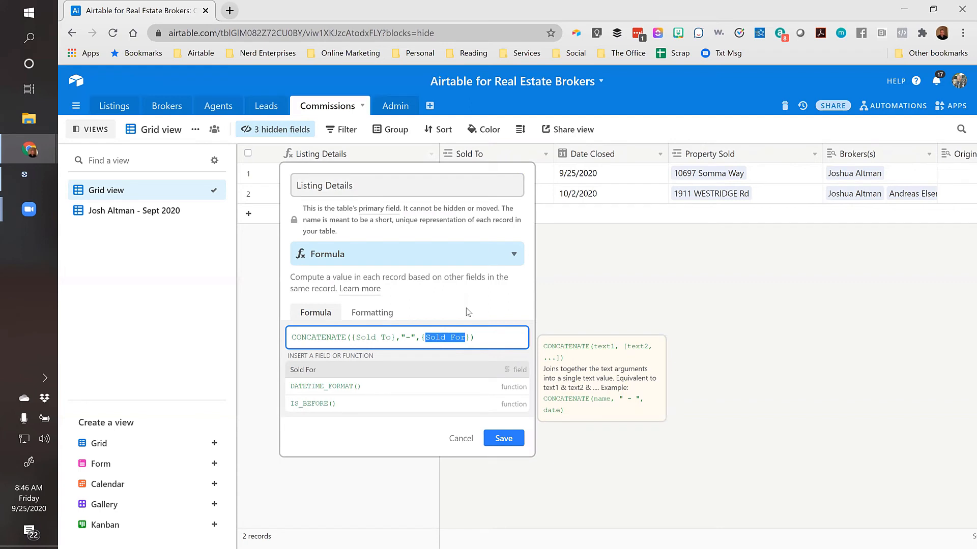
text(prop)
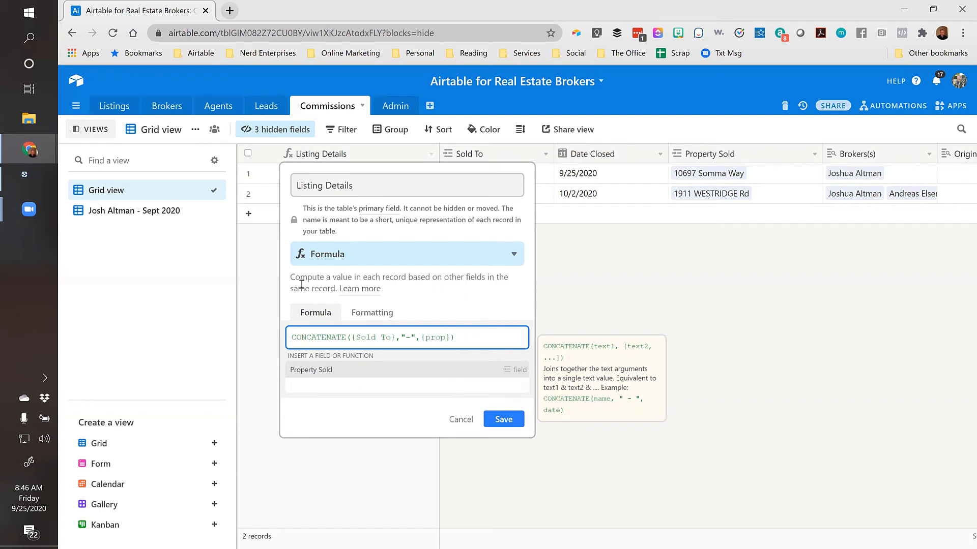
click(308, 371)
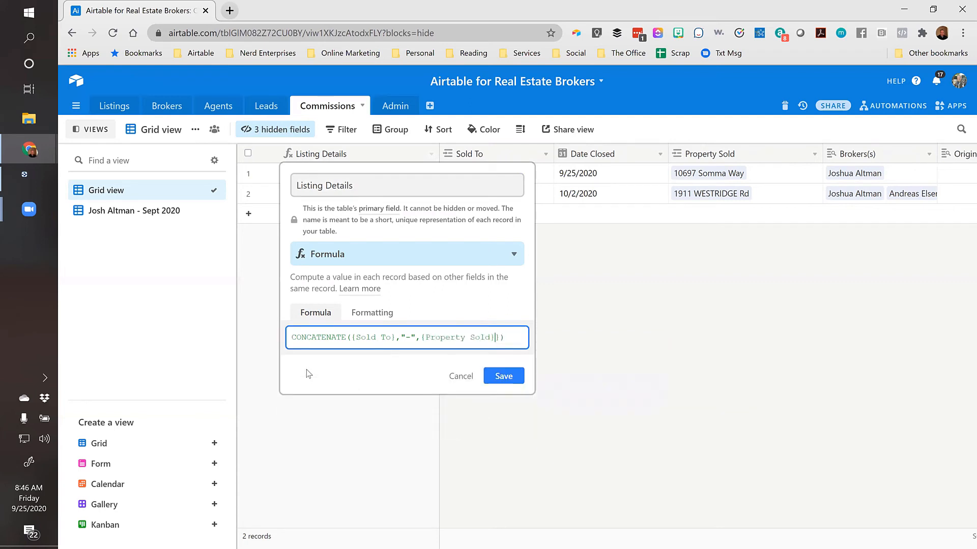
key(Delete)
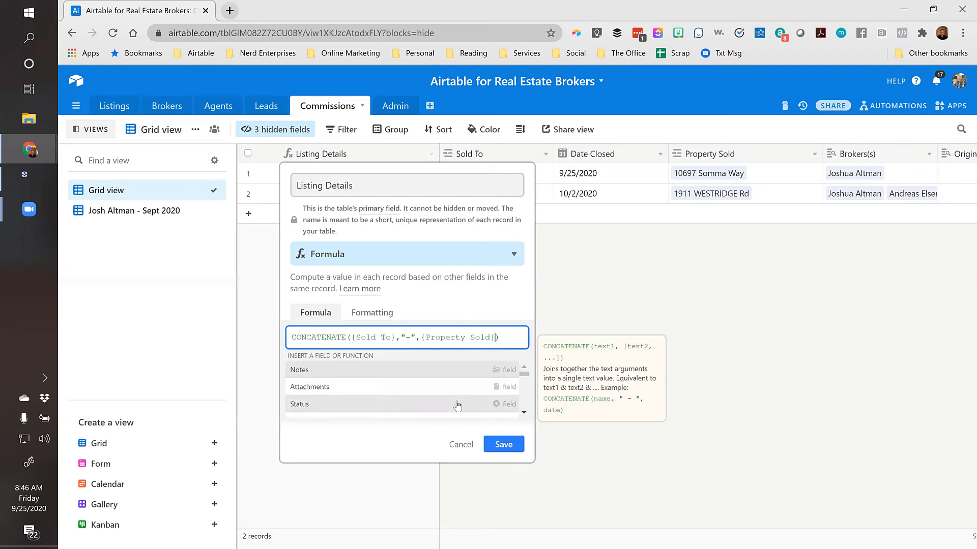
click(506, 446)
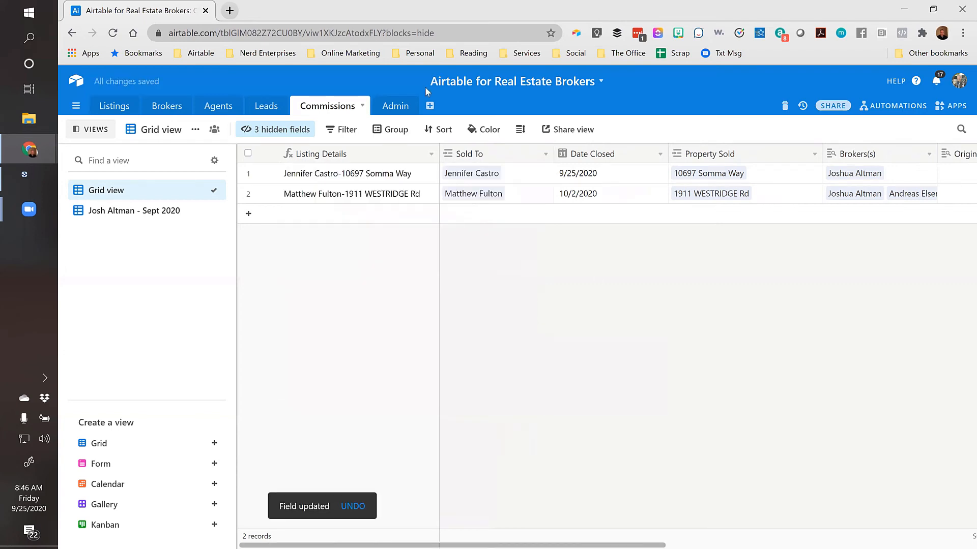
click(401, 177)
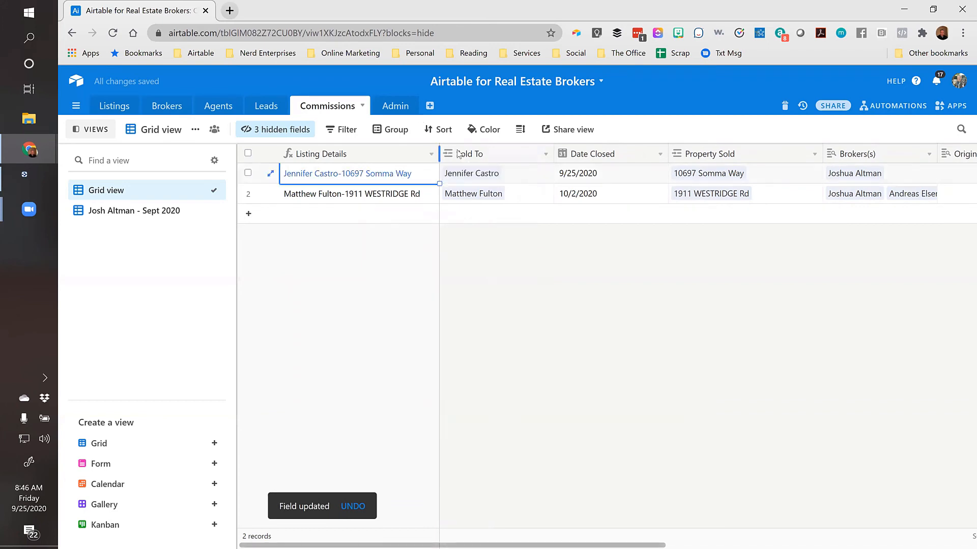
drag(459, 153, 501, 153)
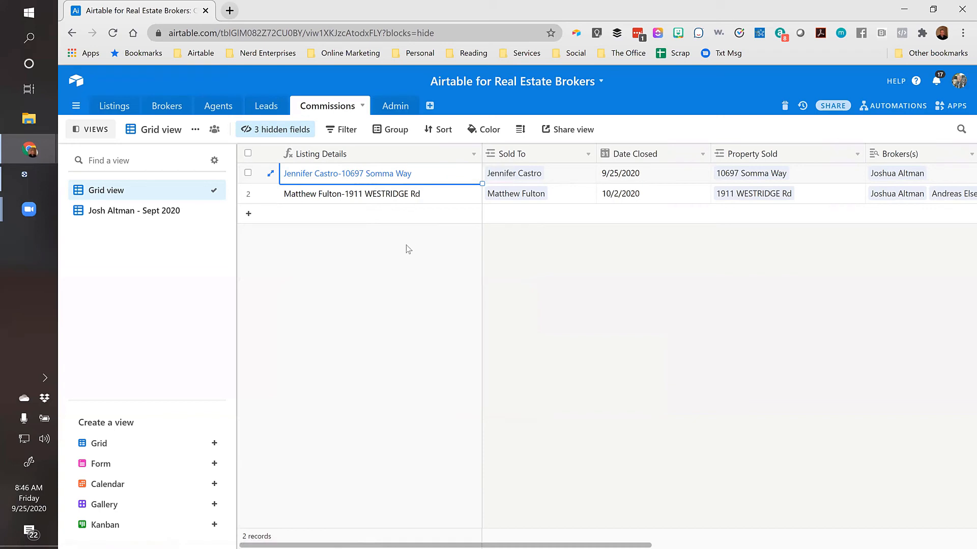
In the Leads table, widen Listings Interested In and narrow Status while browsing leads' entries
click(268, 108)
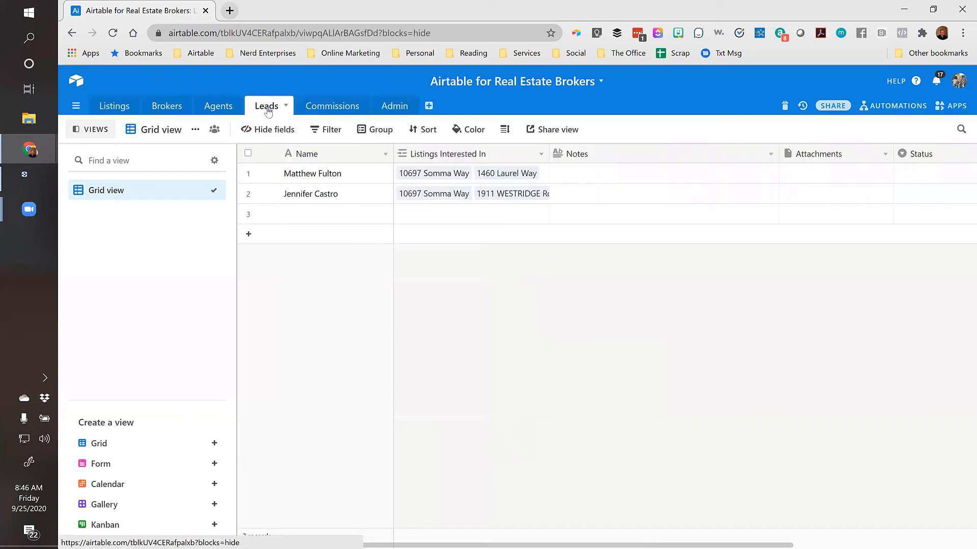
click(321, 196)
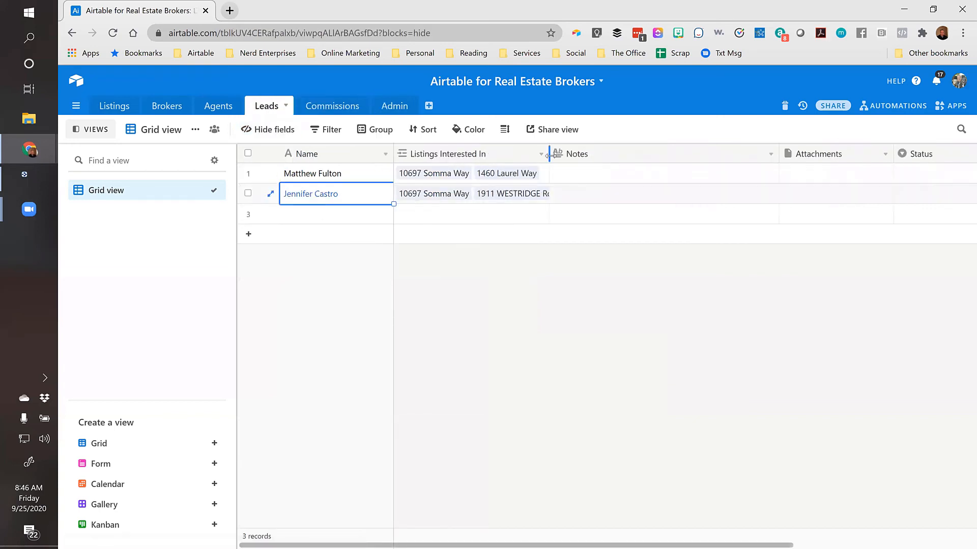
drag(548, 154, 620, 153)
click(606, 194)
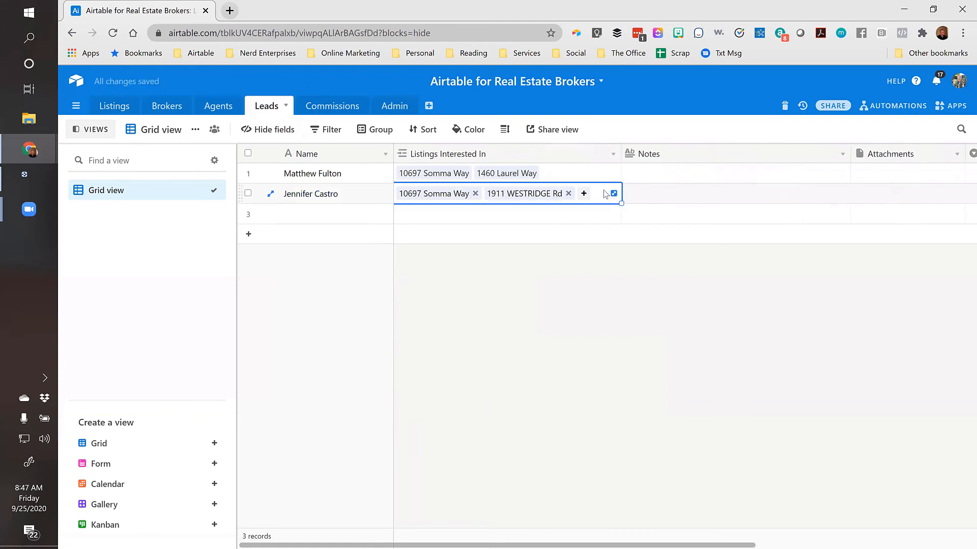
key(Right)
key(Right)
key(Right)
key(Right)
key(Left)
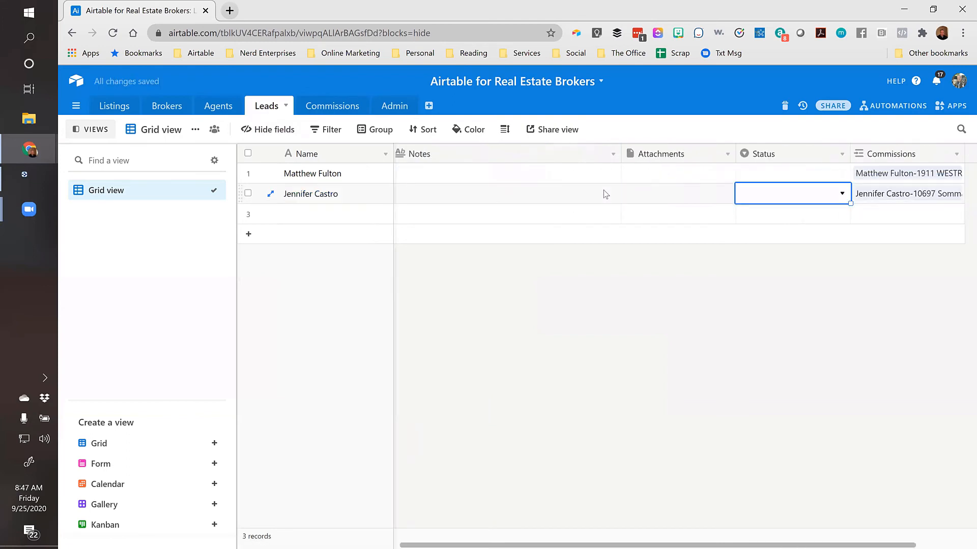
drag(850, 152, 813, 152)
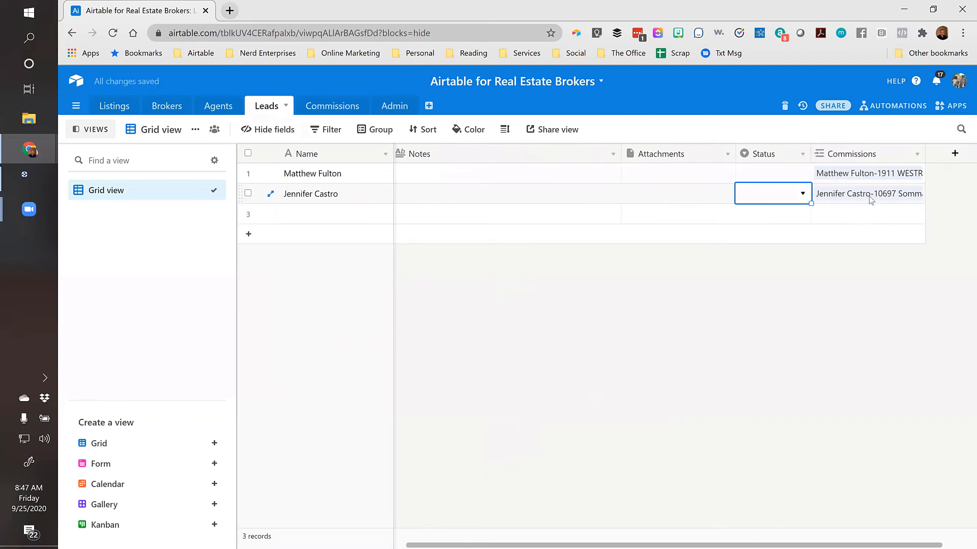
click(348, 202)
key(Right)
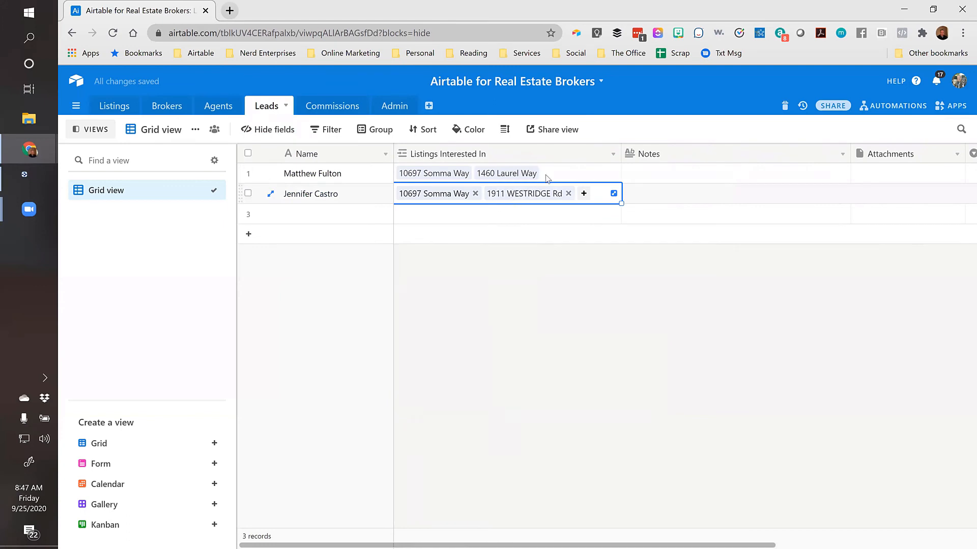
Move Commissions right after Listings Interested In and widen it to show full entries
click(273, 132)
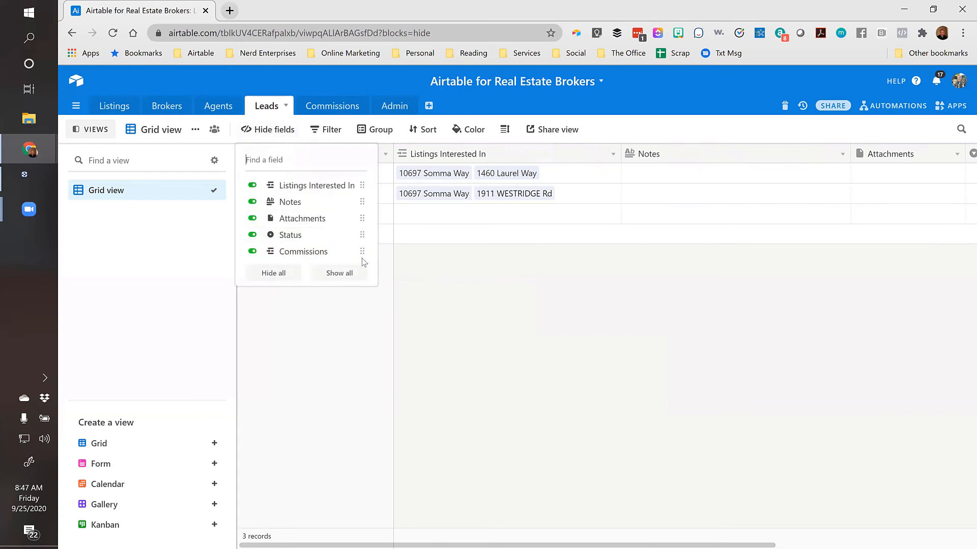
drag(362, 251, 343, 194)
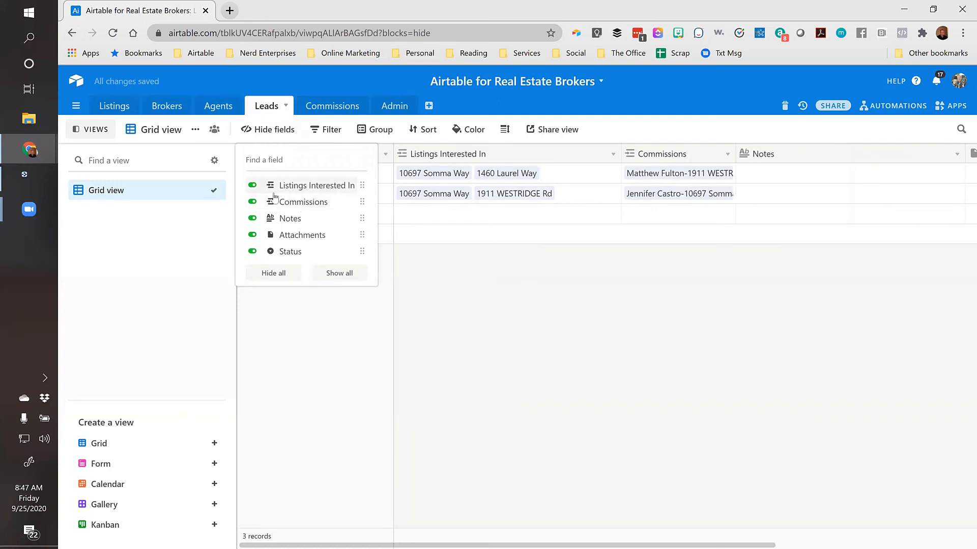
click(439, 280)
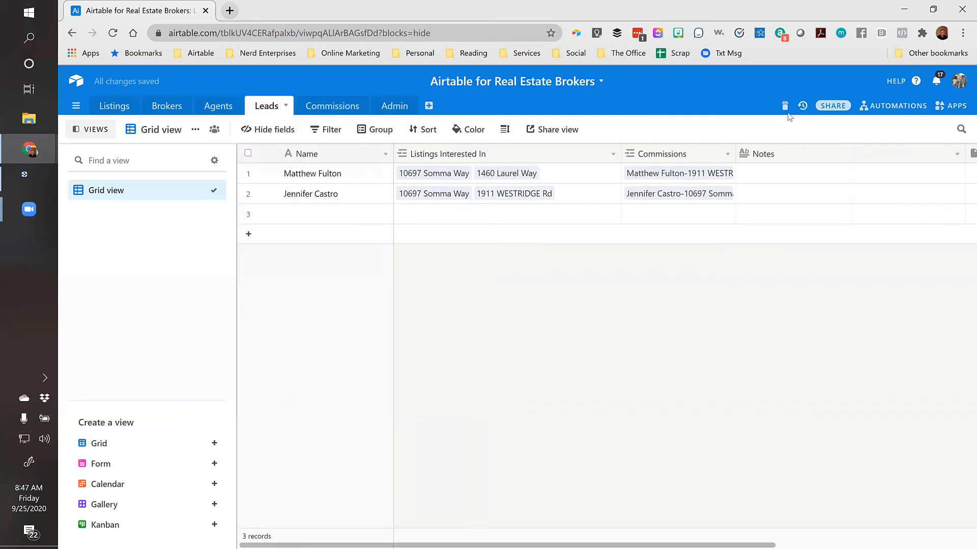
drag(735, 148, 832, 144)
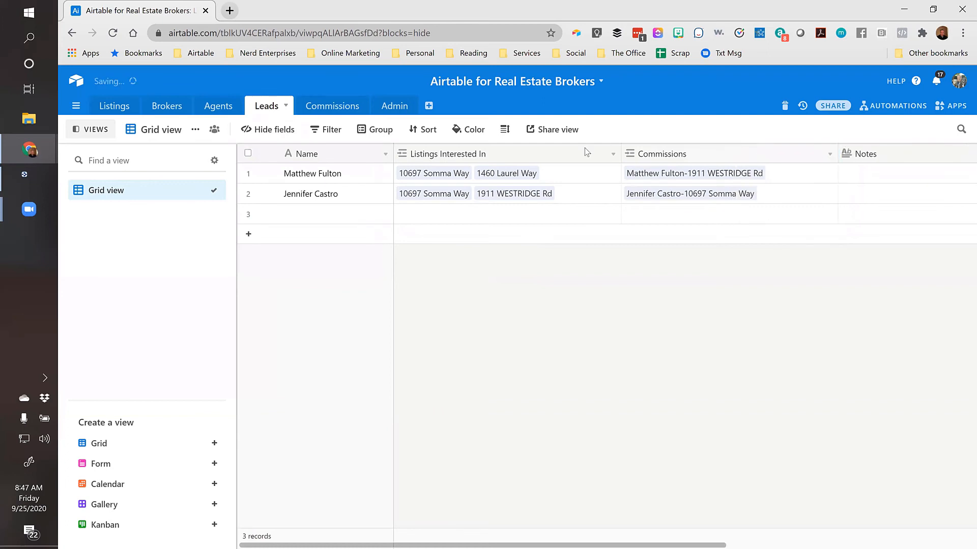
drag(620, 153, 597, 152)
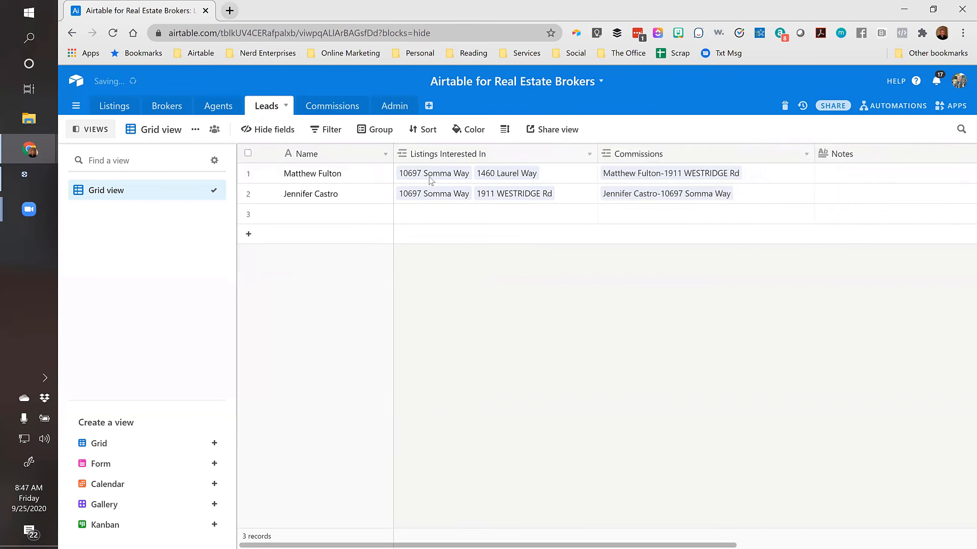
Rename the Leads table's Commissions field to 'Property Purchased'
double_click(651, 155)
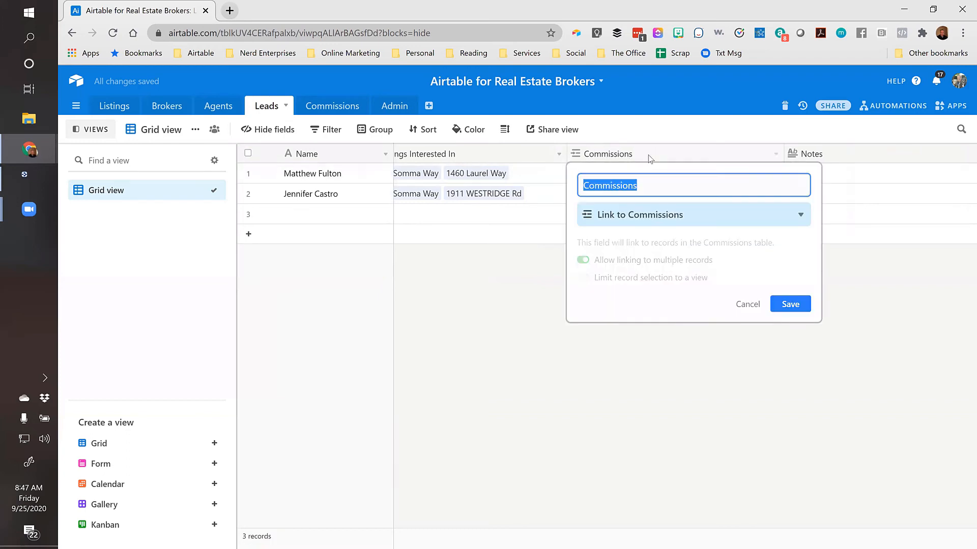
text(Bought)
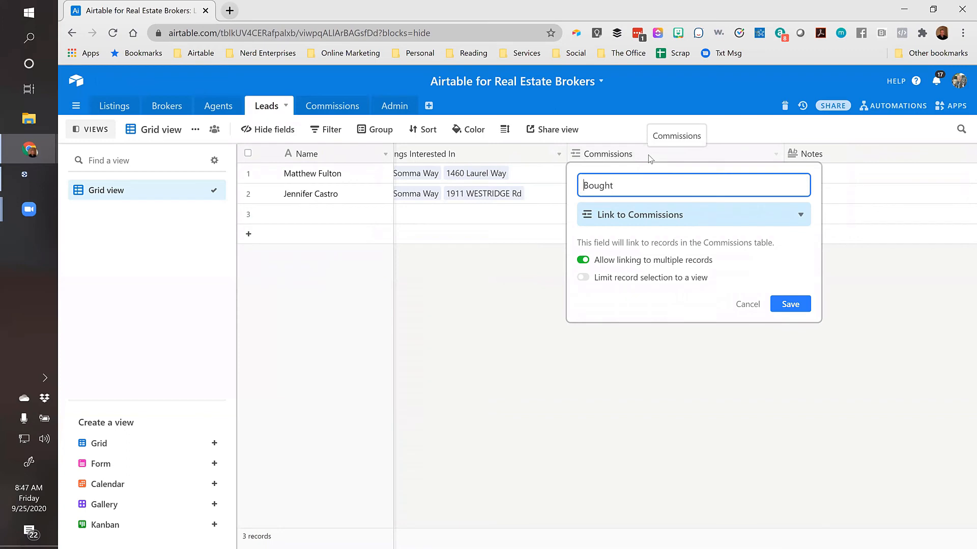
text(Property)
key(shift+End)
text(Purcahsed)
key(BackSpace)
key(BackSpace)
key(BackSpace)
key(BackSpace)
key(BackSpace)
text(hase)
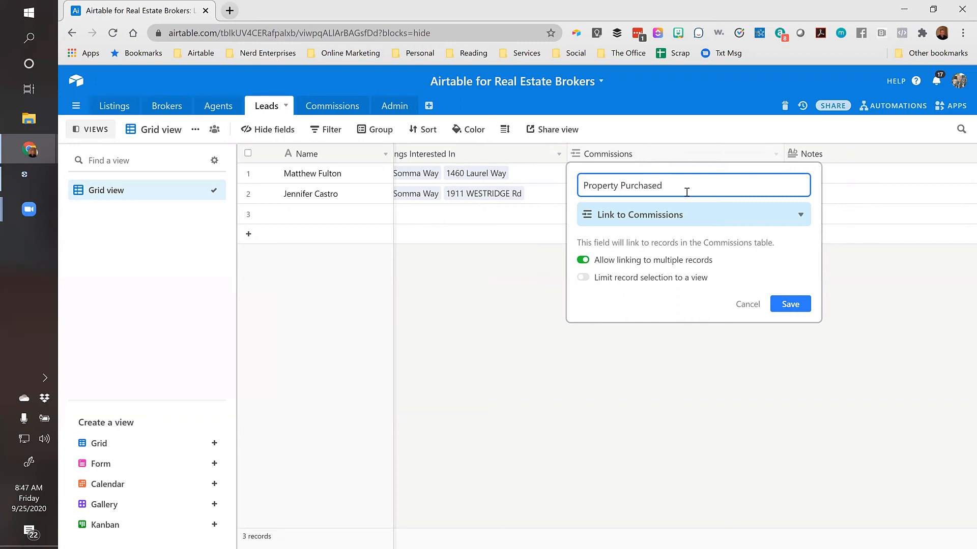
click(786, 306)
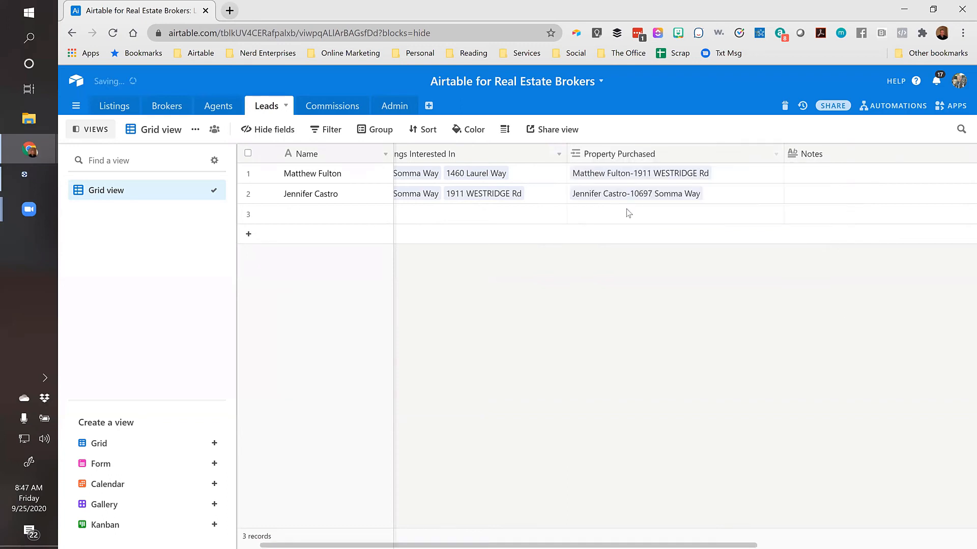
Review the Property Purchased entries and names in the first Leads rows
click(506, 214)
key(Right)
key(Left)
key(Left)
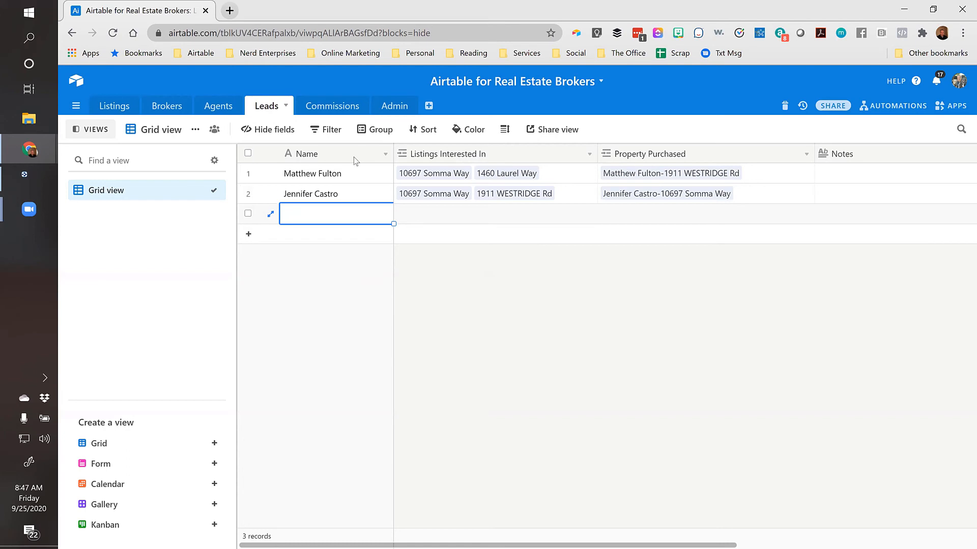
shift+click(355, 175)
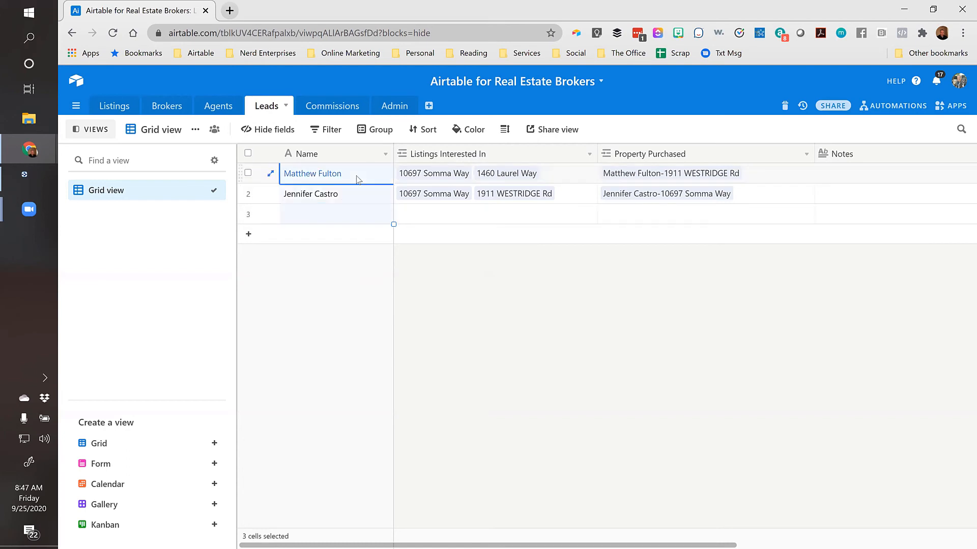
Review the Commissions table's Listing Details, Sold To and Property Sold entries, then return to Listings
click(319, 109)
click(428, 179)
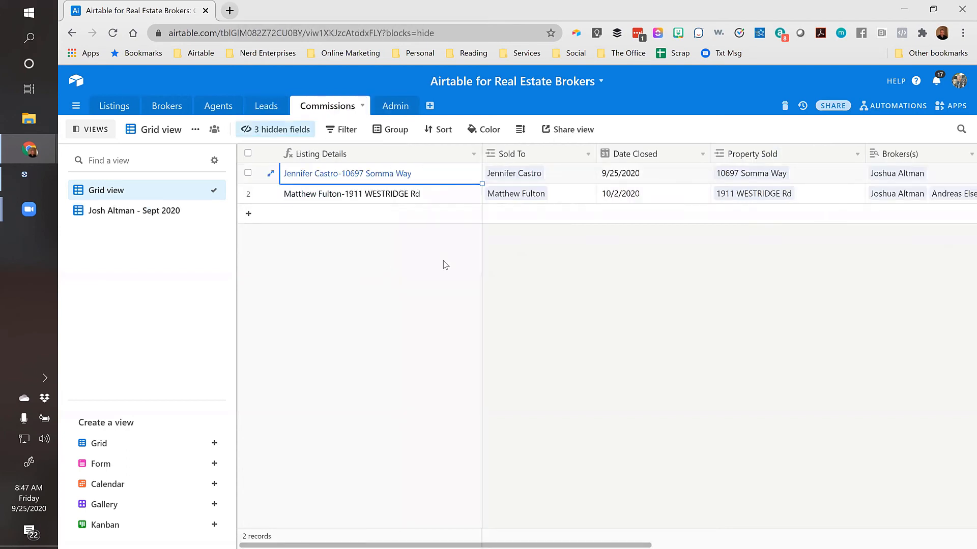
key(ctrl+Right)
key(Left)
key(Left)
key(Left)
key(Left)
key(Left)
key(Left)
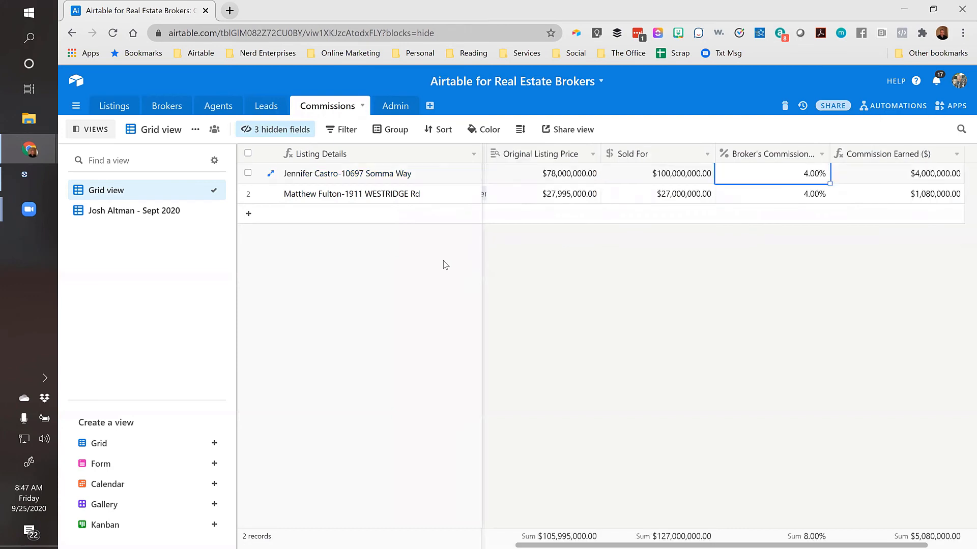
key(Left)
key(Left)
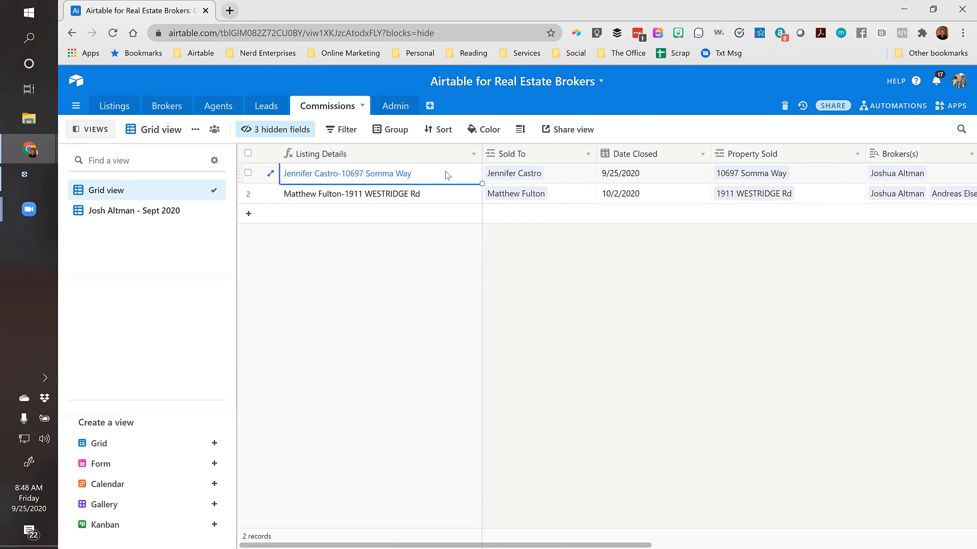
key(Right)
key(Right)
key(Right)
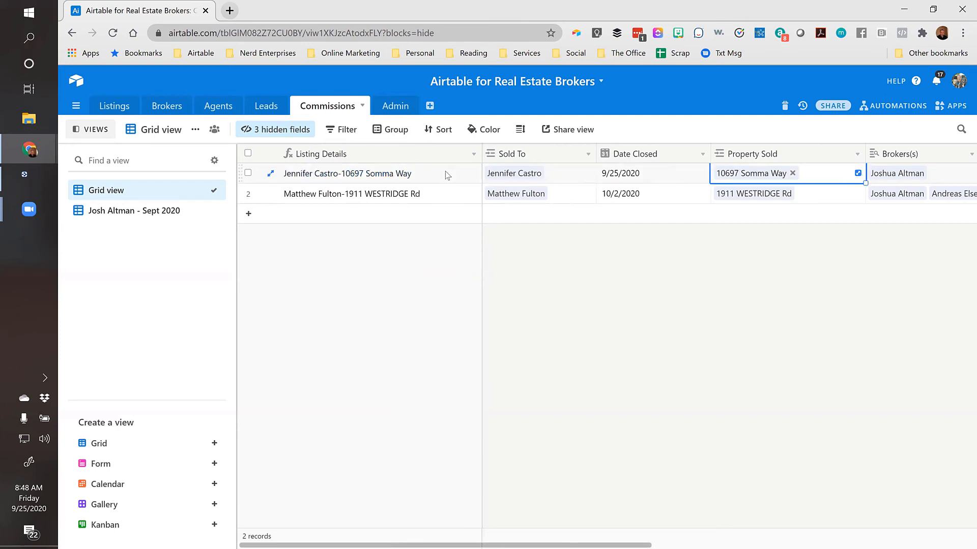
key(Left)
key(Left)
click(120, 101)
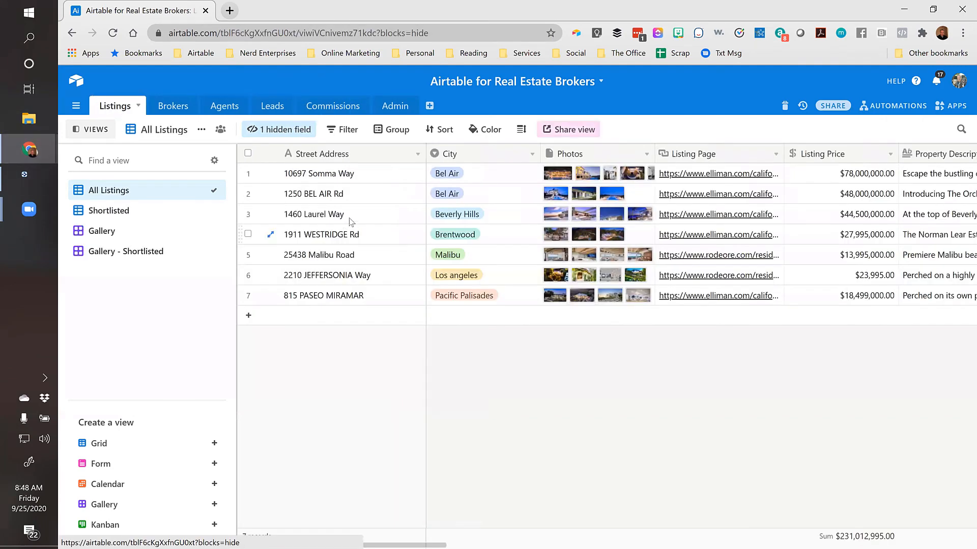
click(370, 174)
key(Right)
key(Right)
key(Right)
key(Right)
key(Right)
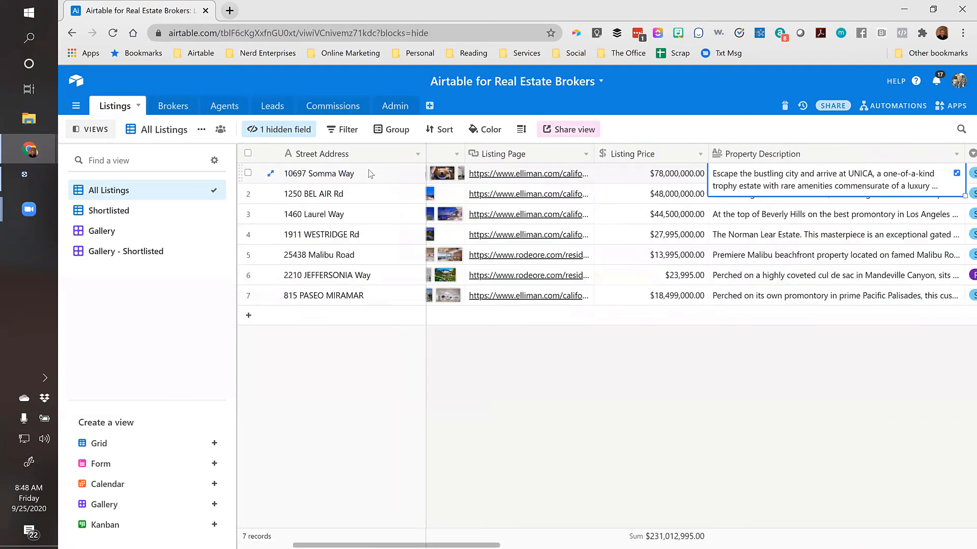
key(Right)
key(Right)
key(Right)
key(Right)
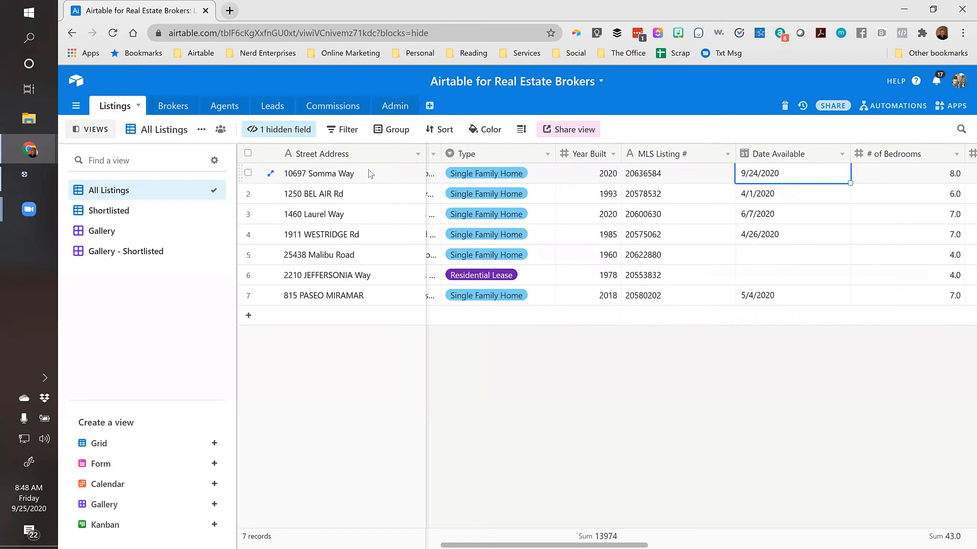
key(Right)
key(Right)
key(Left)
key(Left)
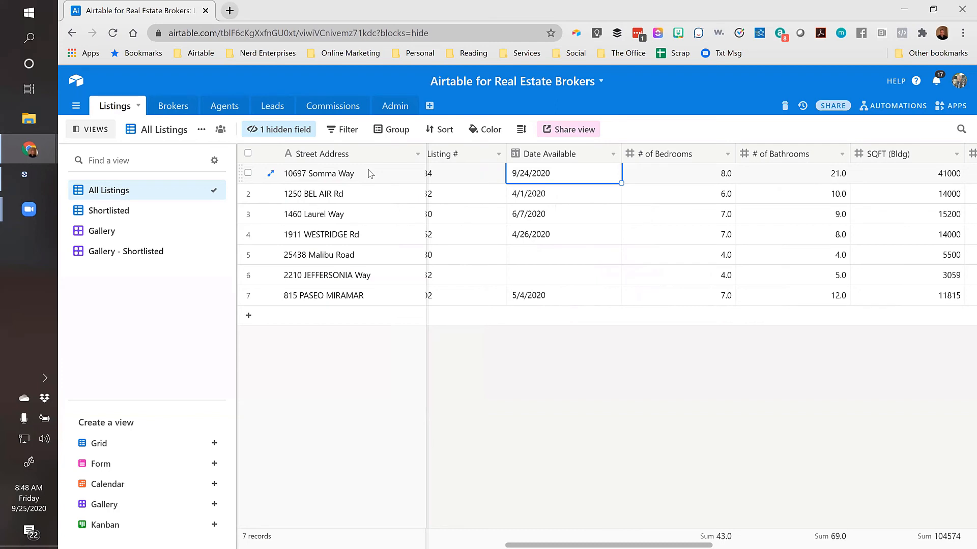
key(Down)
key(Right)
key(Up)
key(Left)
scroll(370, 174, left, 1)
key(Down)
key(Down)
key(Down)
key(Down)
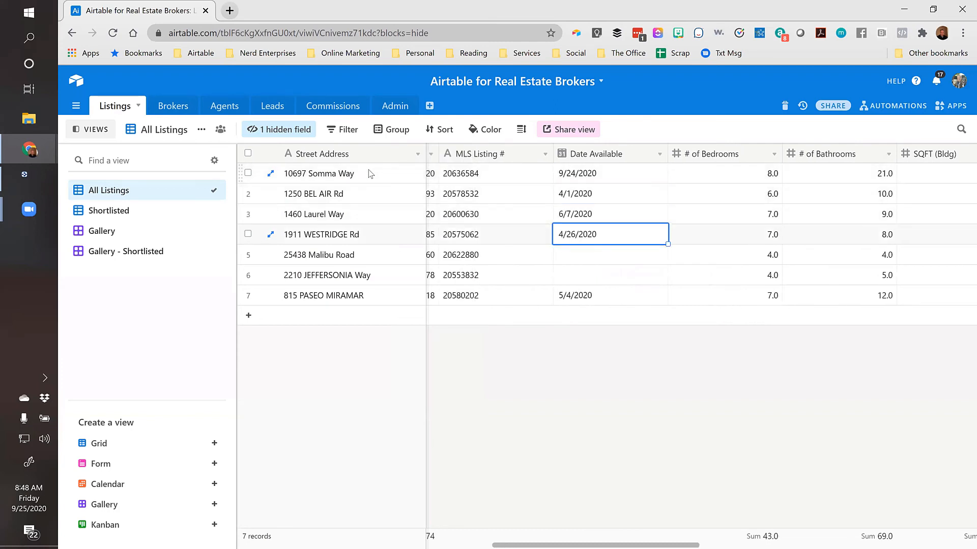
key(ctrl+Left)
key(Right)
key(Right)
key(Right)
key(Right)
key(Right)
key(Right)
key(Right)
key(Right)
key(Right)
key(Right)
key(Right)
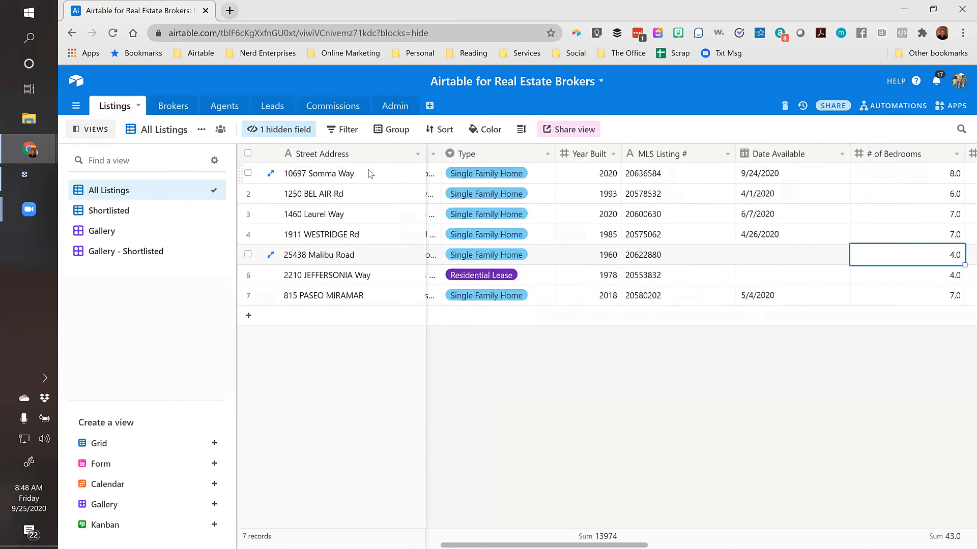
key(Left)
key(Left)
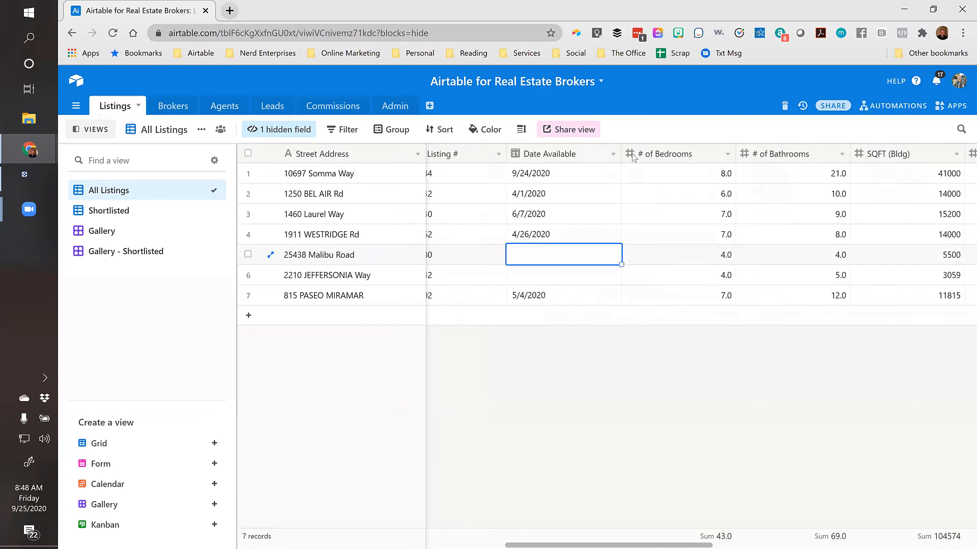
Insert a new Formula field named Days on Market left of # of Bedrooms
right_click(668, 156)
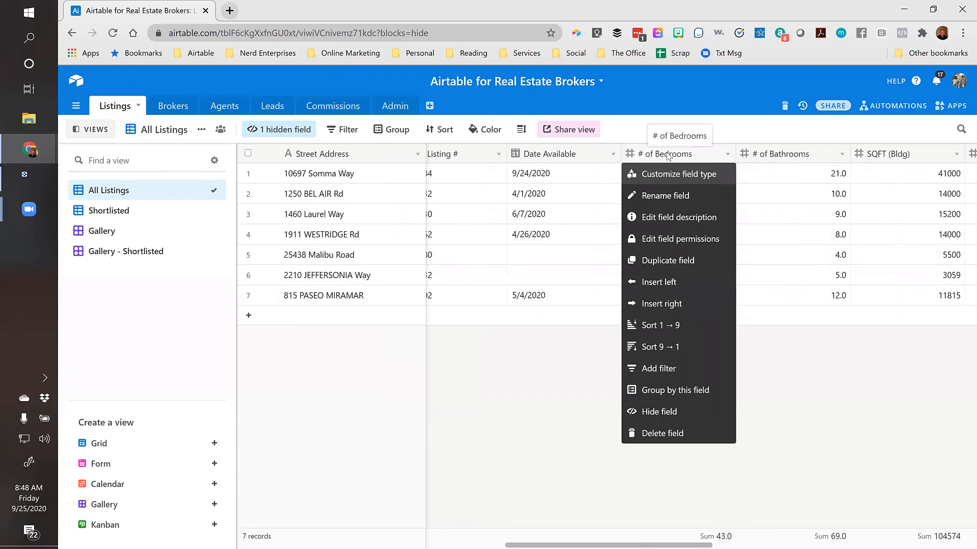
click(659, 282)
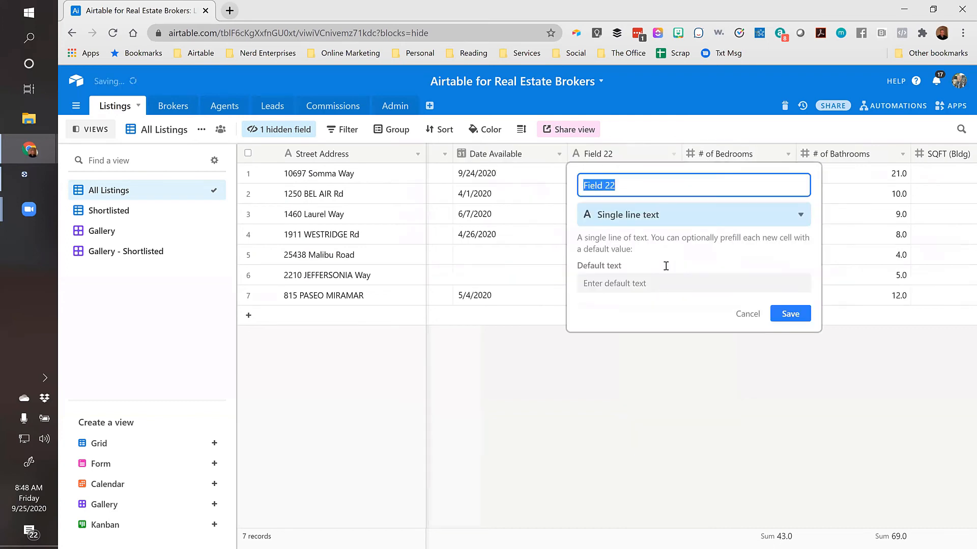
text(Days)
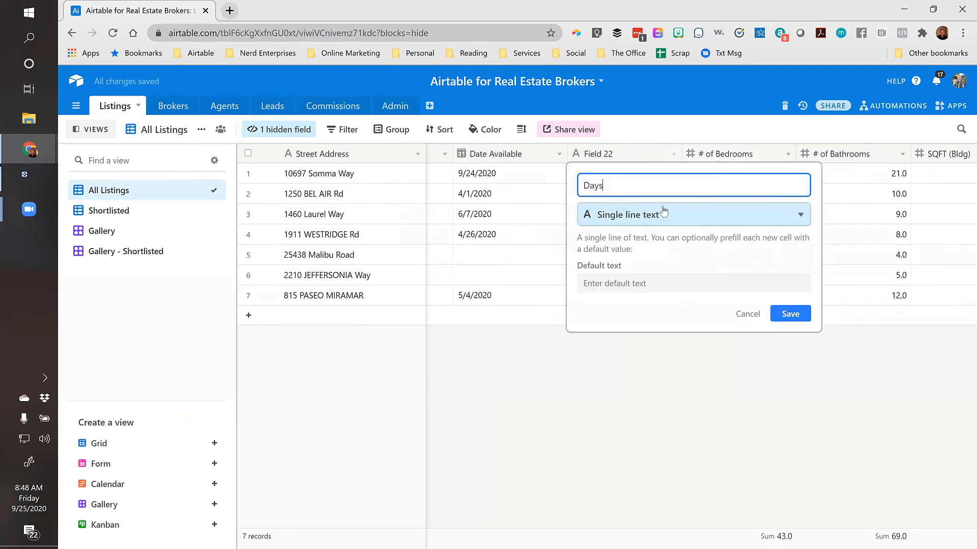
text( on Markte)
click(664, 213)
text(for)
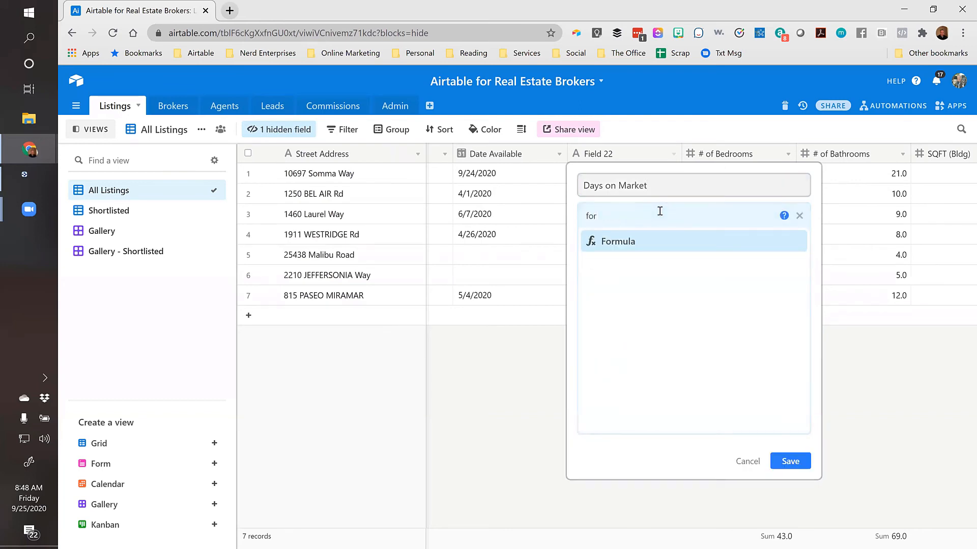
click(619, 244)
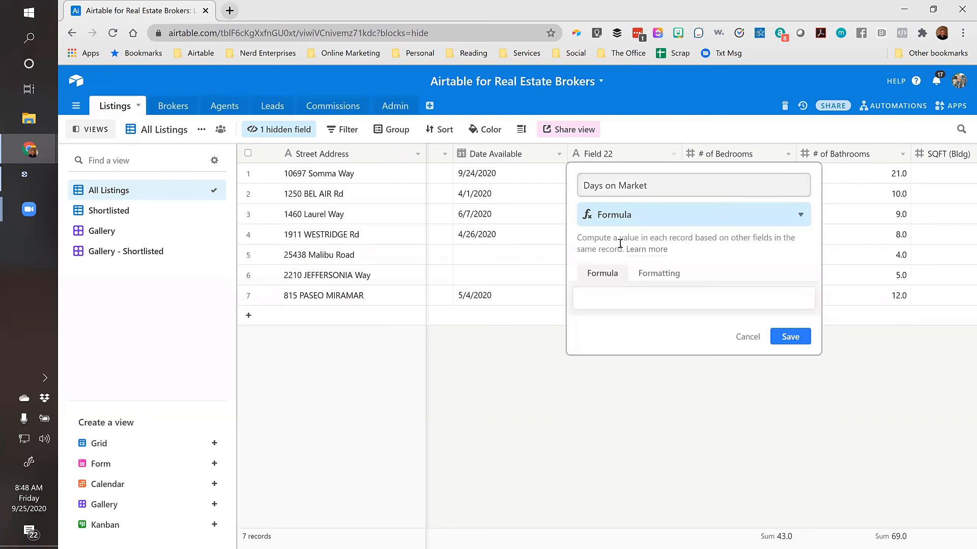
Save the formula today()-{Date Available} and check the NaN result against the available date
click(606, 303)
text(=)
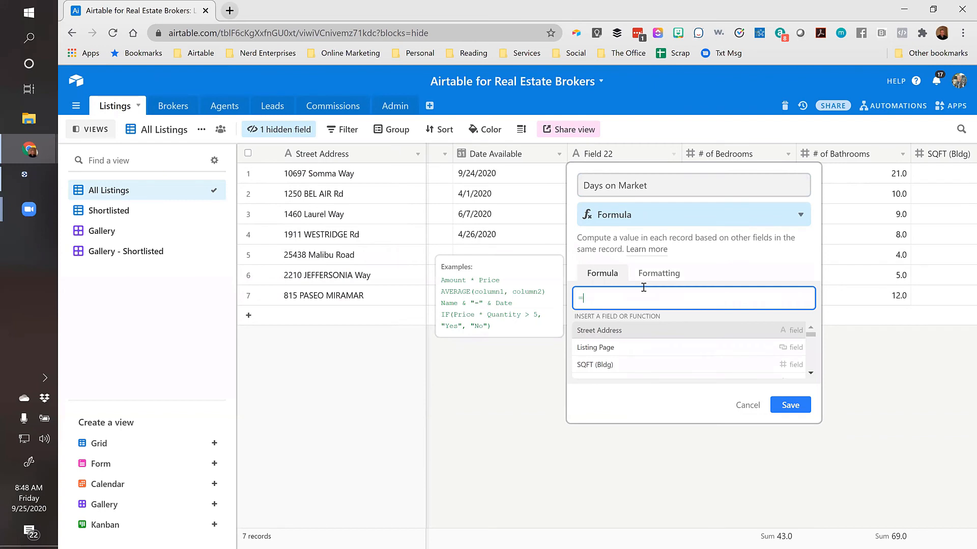
text(toda())
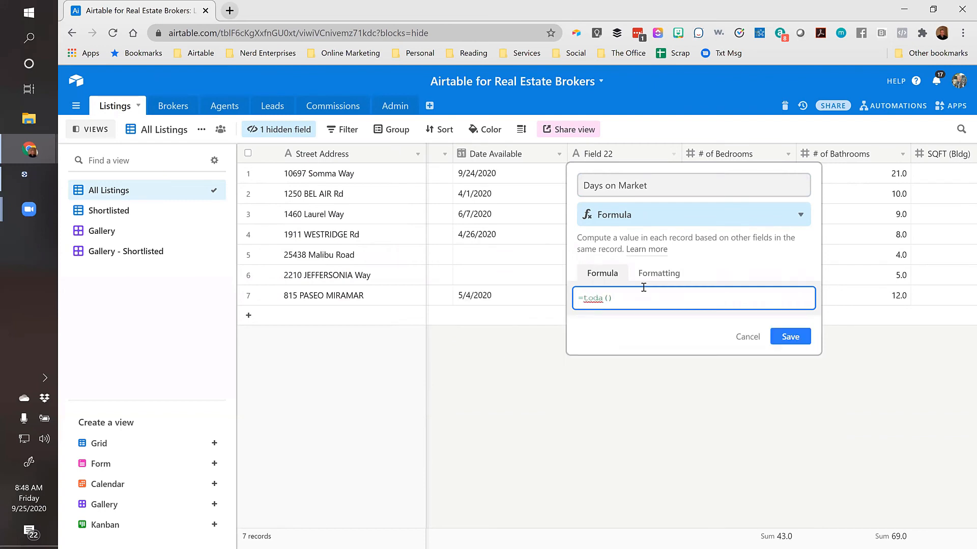
key(BackSpace)
key(BackSpace)
text(y)
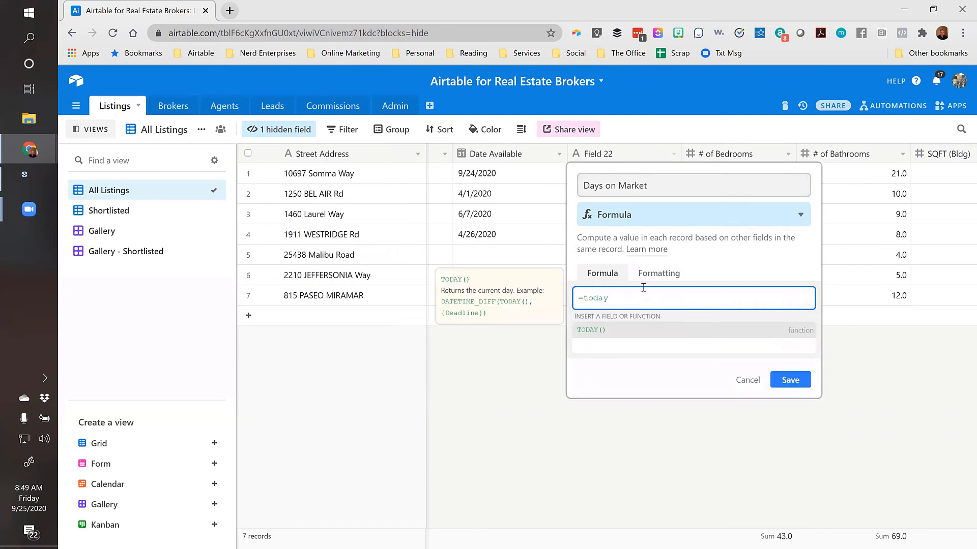
text(())
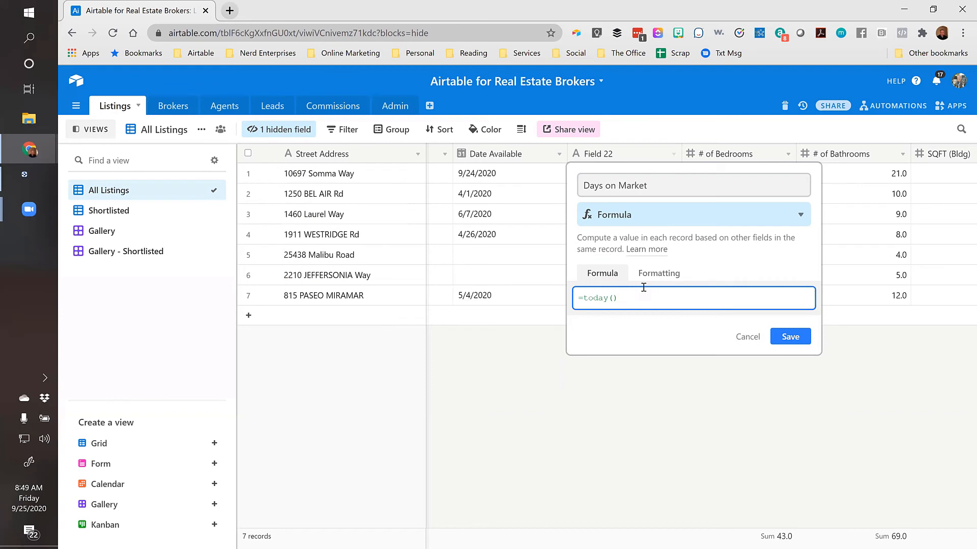
text(-Date)
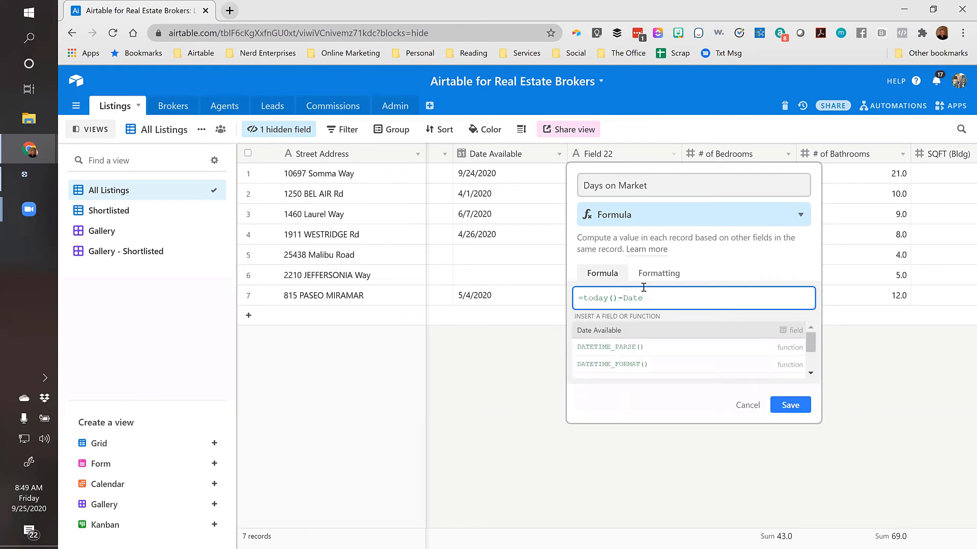
text( A)
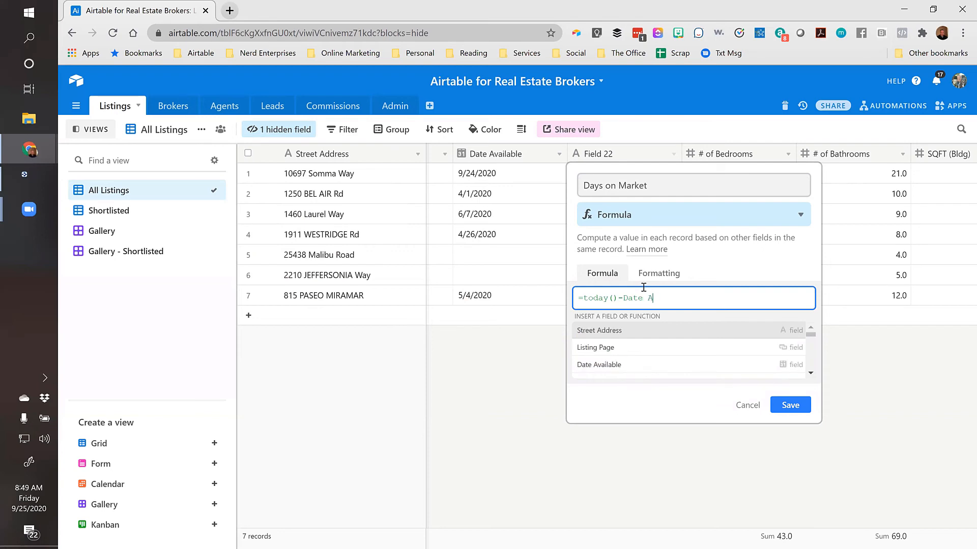
click(596, 373)
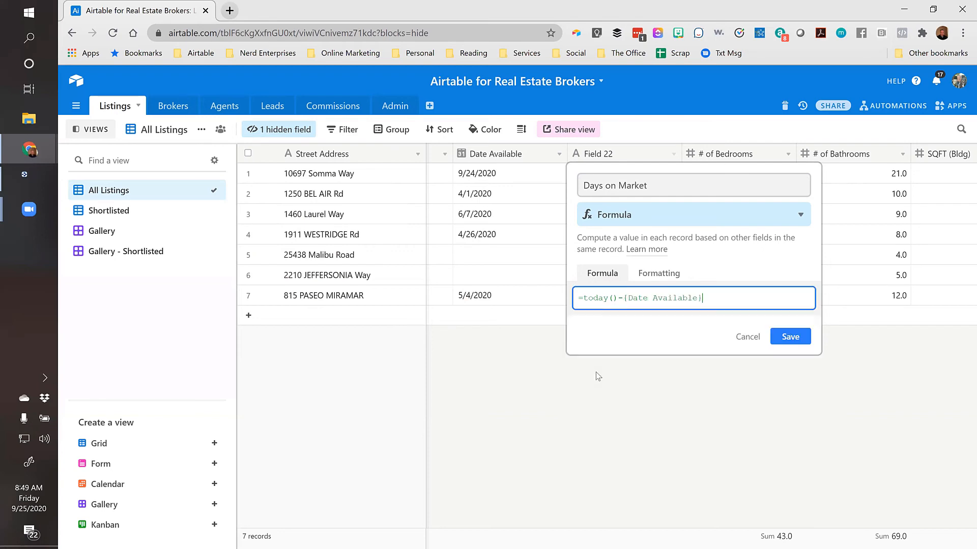
click(792, 338)
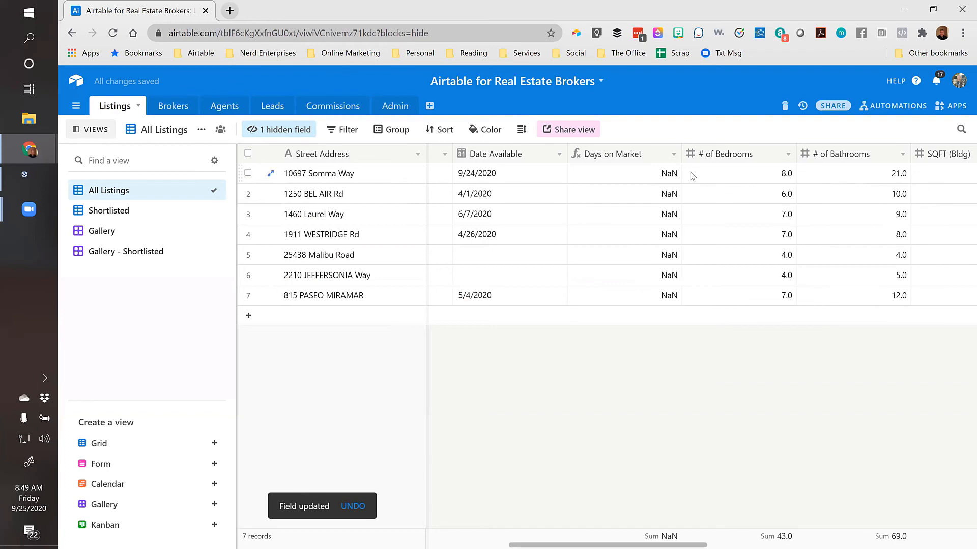
click(628, 173)
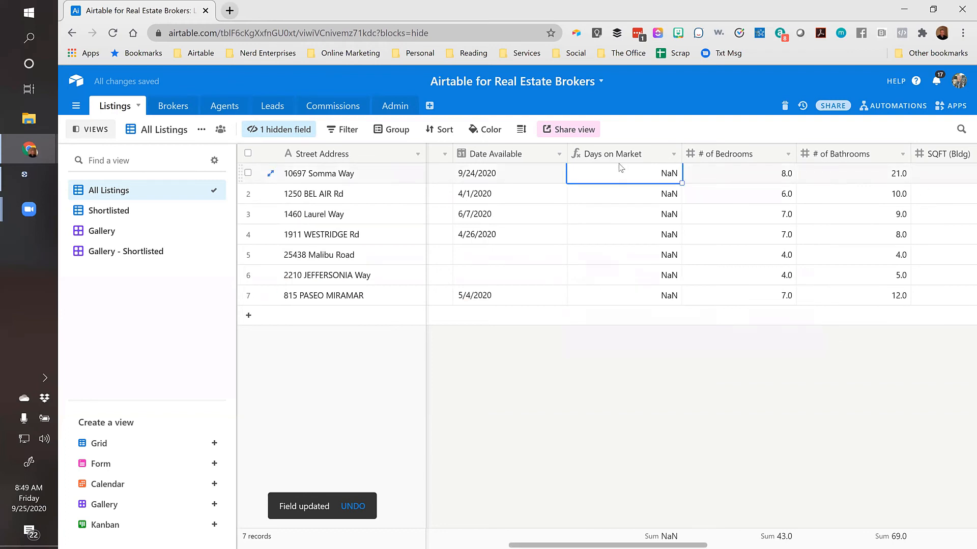
click(496, 176)
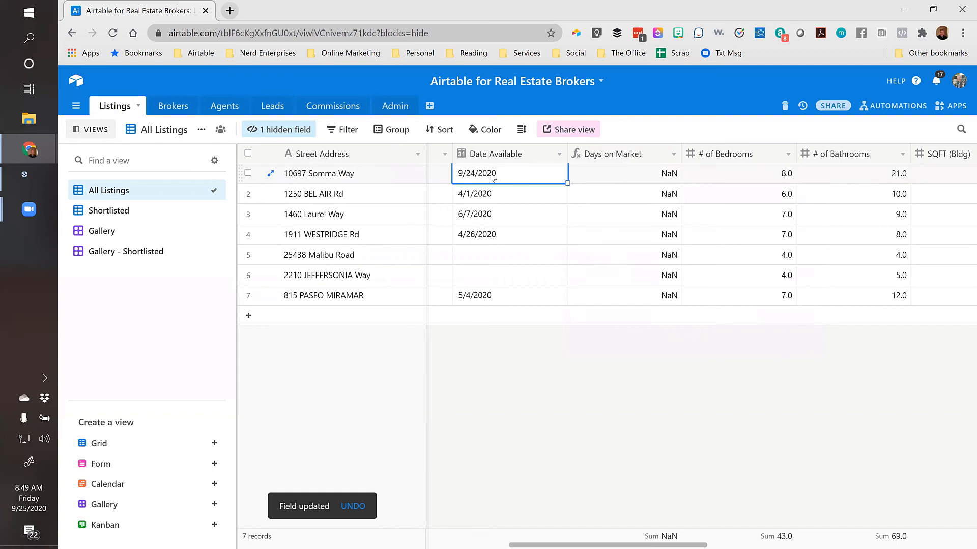
Replace the {Date Available} reference in the Days on Market formula with DATETIME_PARSE()
double_click(640, 155)
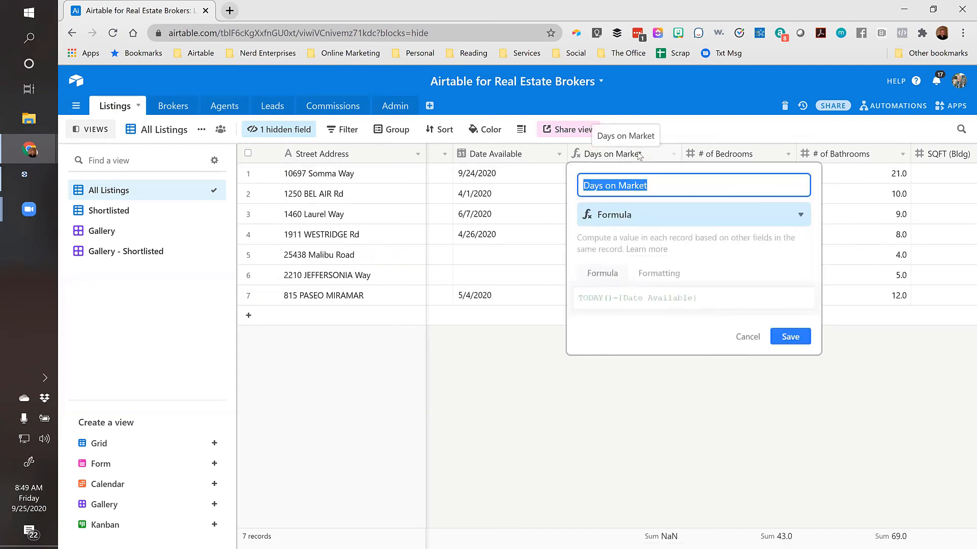
click(643, 299)
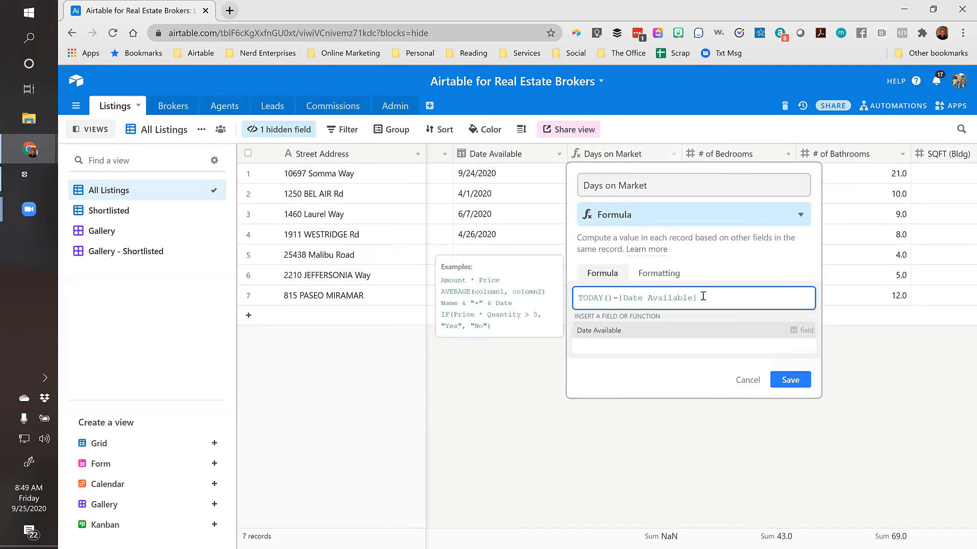
drag(703, 297, 617, 300)
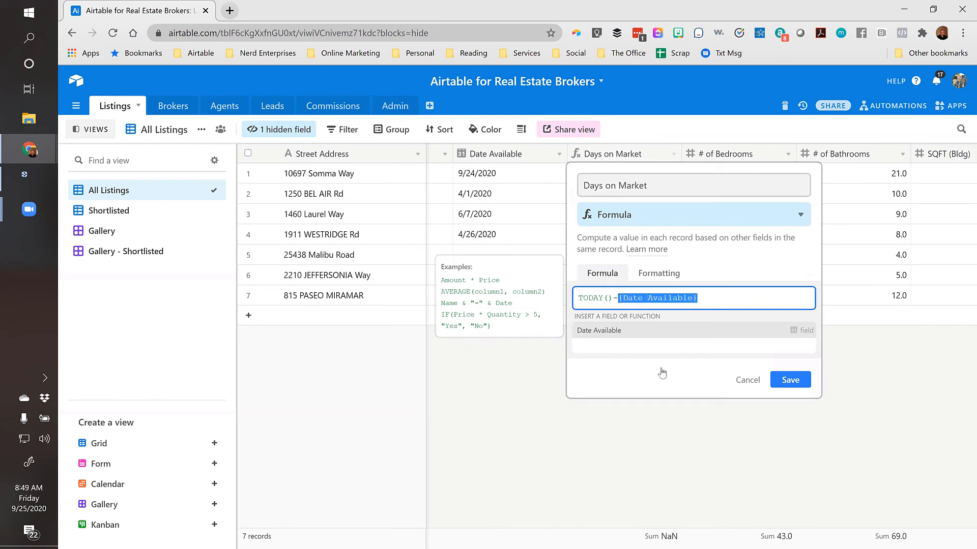
key(BackSpace)
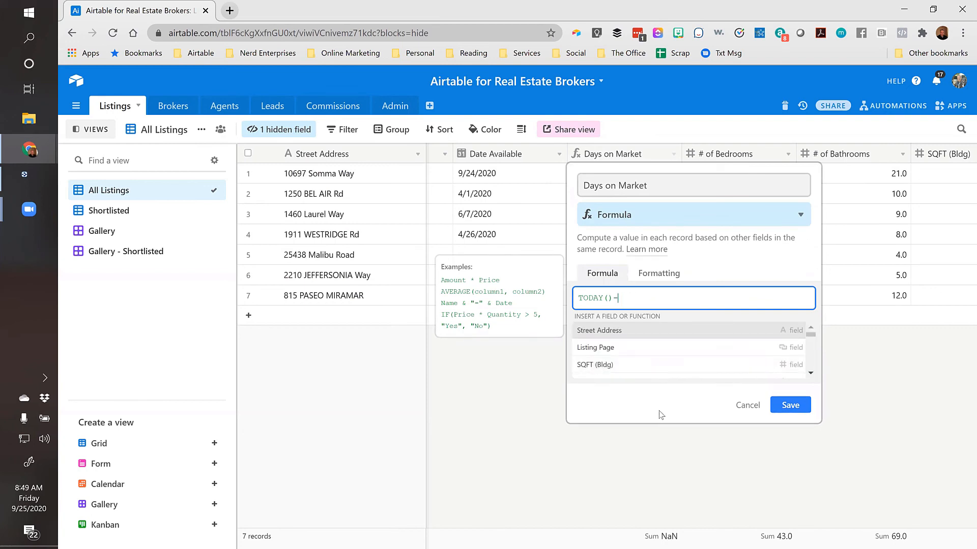
text(te)
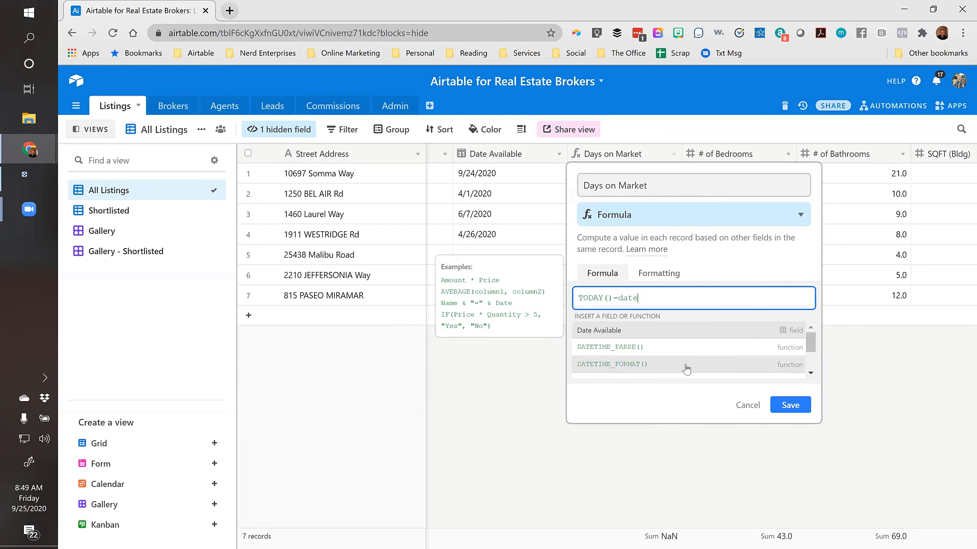
scroll(682, 366, down, 2)
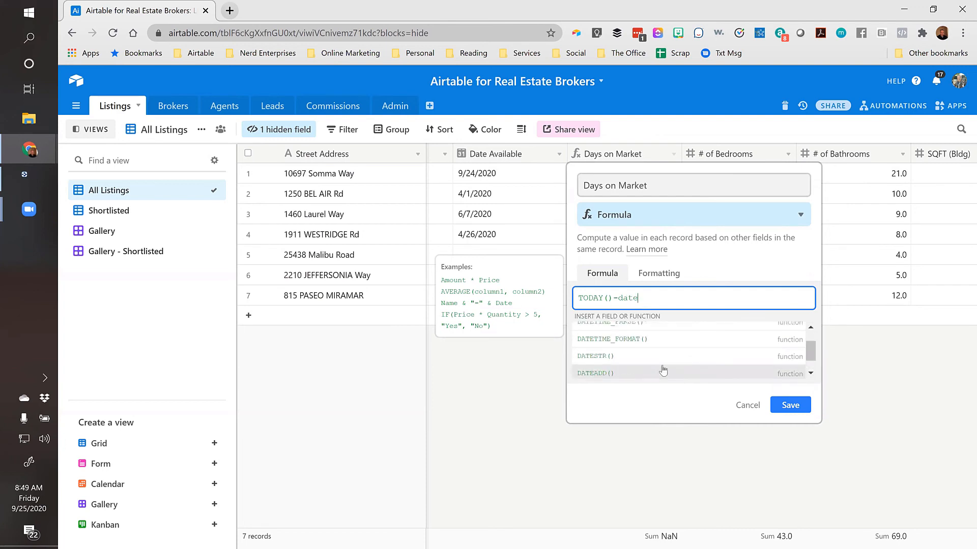
scroll(663, 371, up, 2)
click(638, 351)
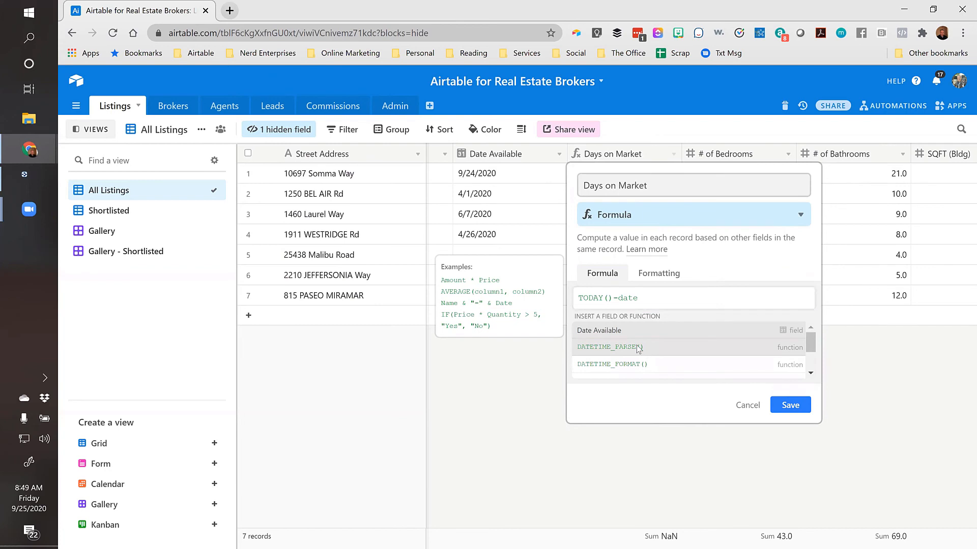
Put {Date Available} inside DATETIME_PARSE and save the revised formula
click(693, 298)
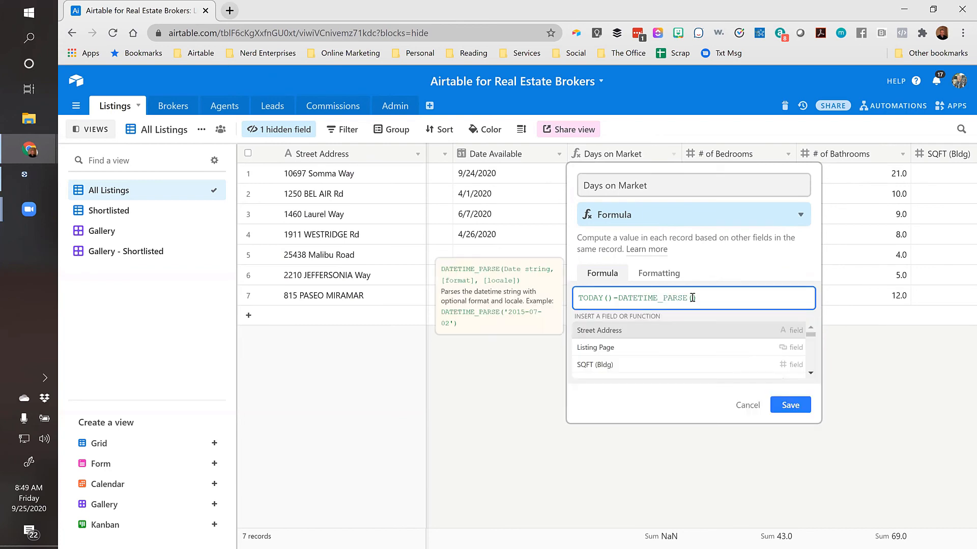
text(da)
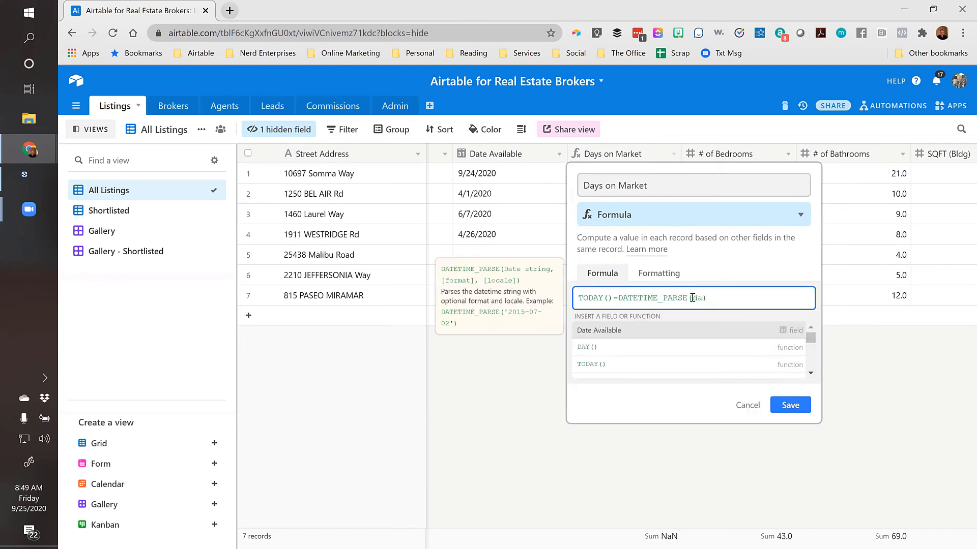
scroll(641, 359, down, 3)
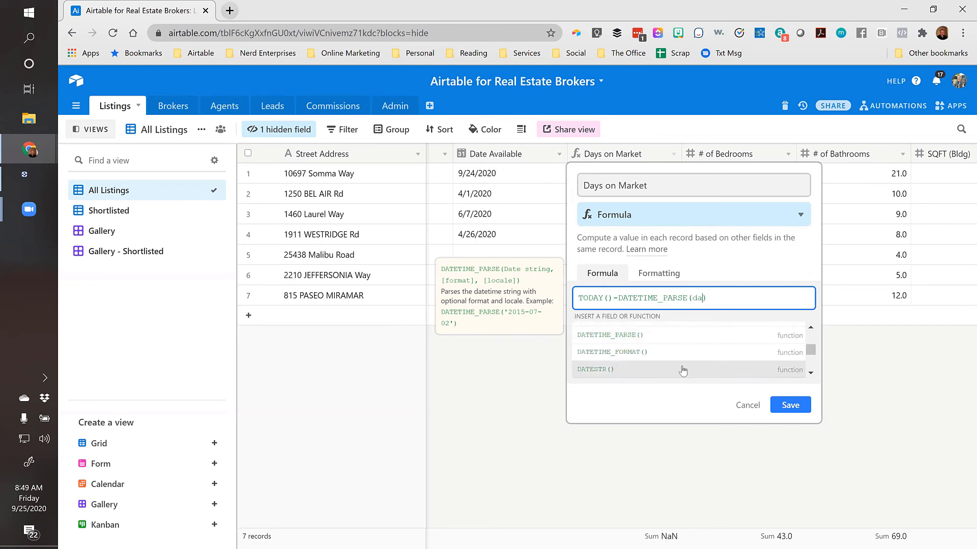
scroll(667, 364, up, 3)
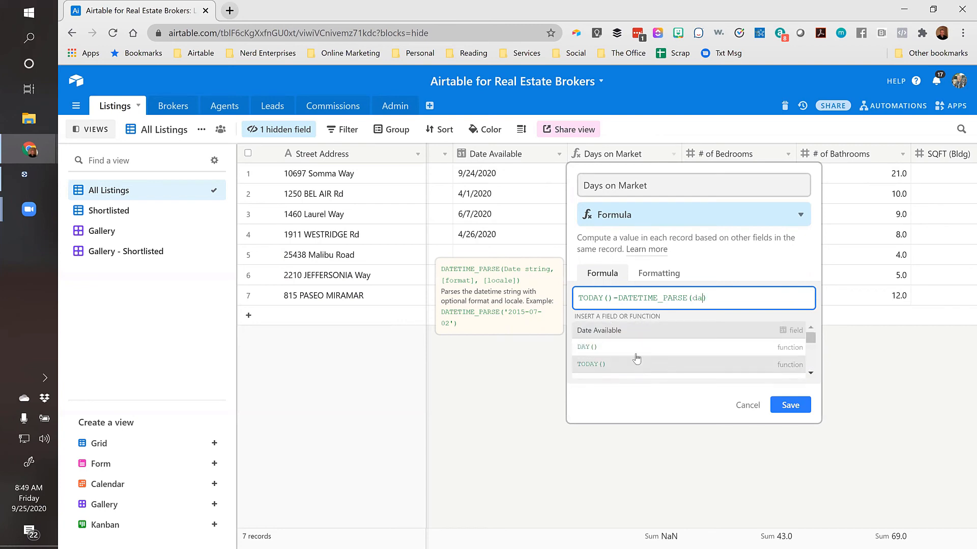
click(608, 331)
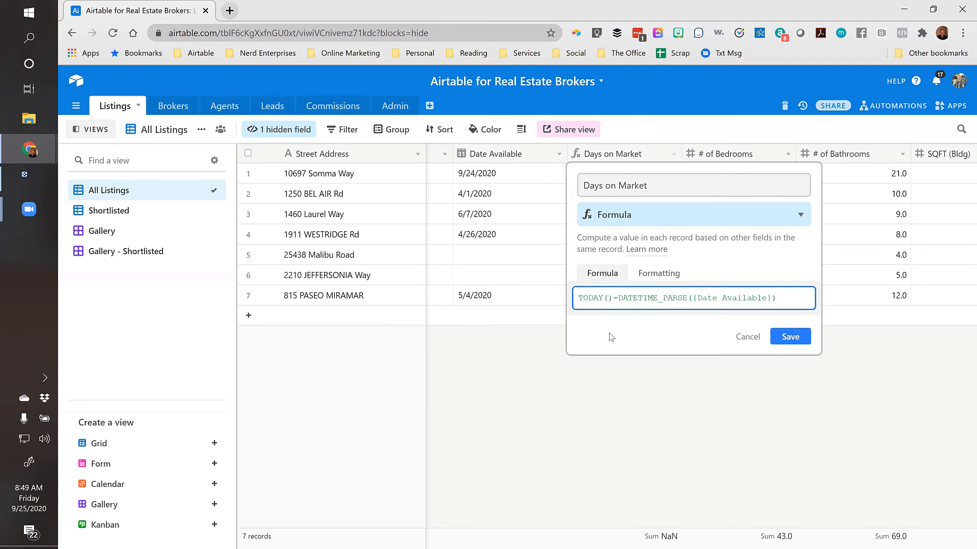
click(793, 338)
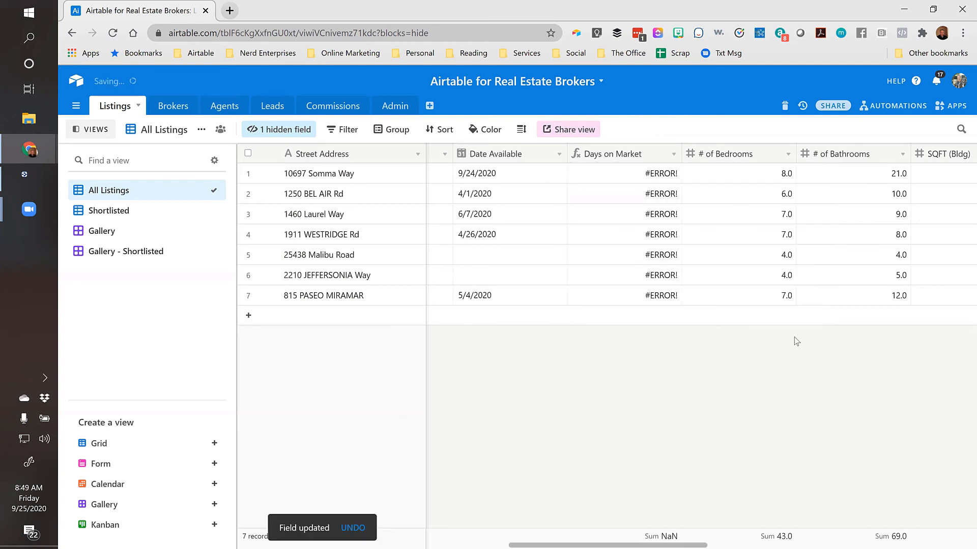
click(607, 158)
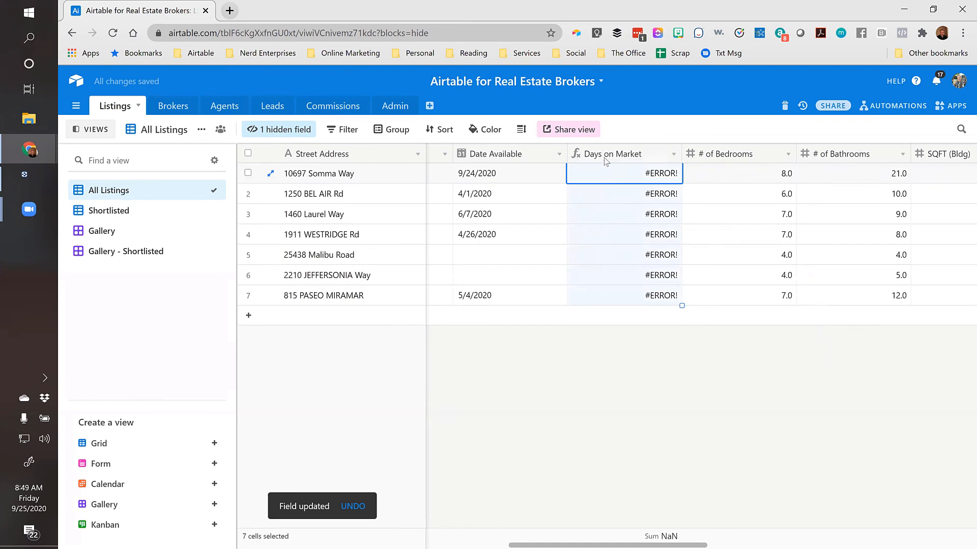
double_click(606, 158)
drag(613, 298, 569, 301)
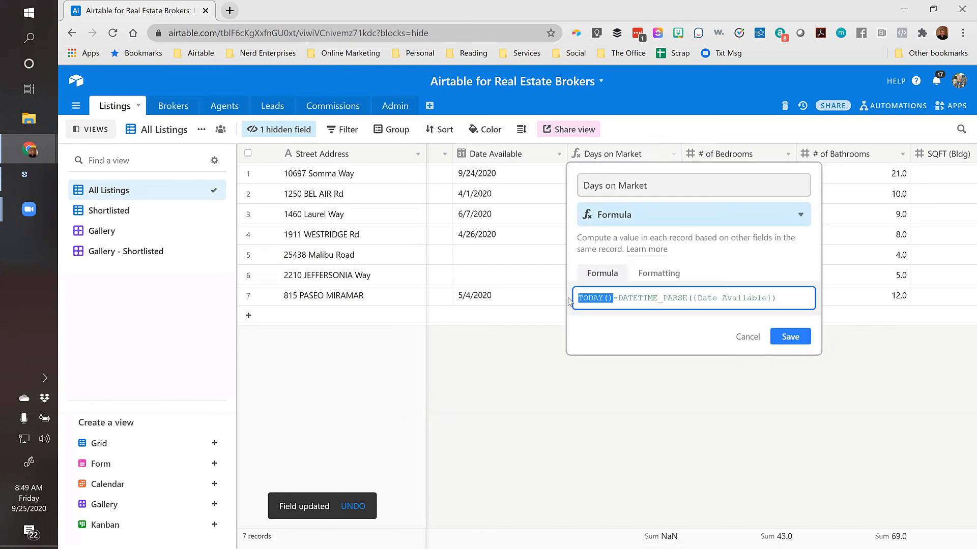
click(506, 175)
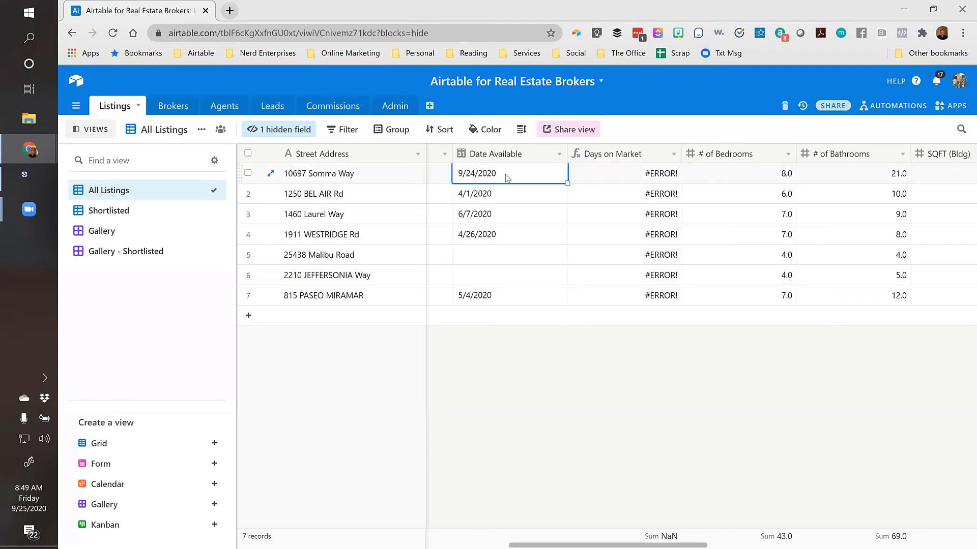
click(637, 171)
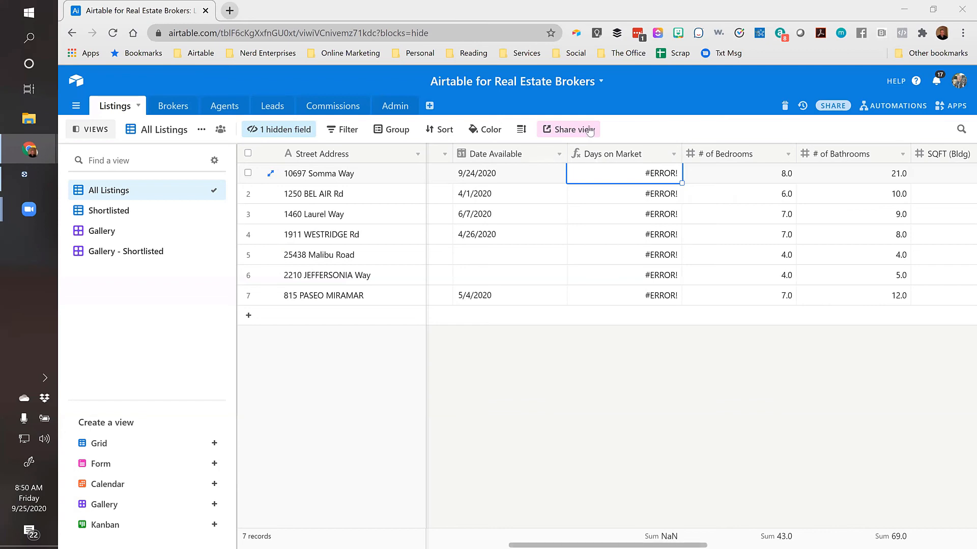
Strip DATETIME_PARSE from the Days on Market formula, then delete the Days on Market field
click(591, 159)
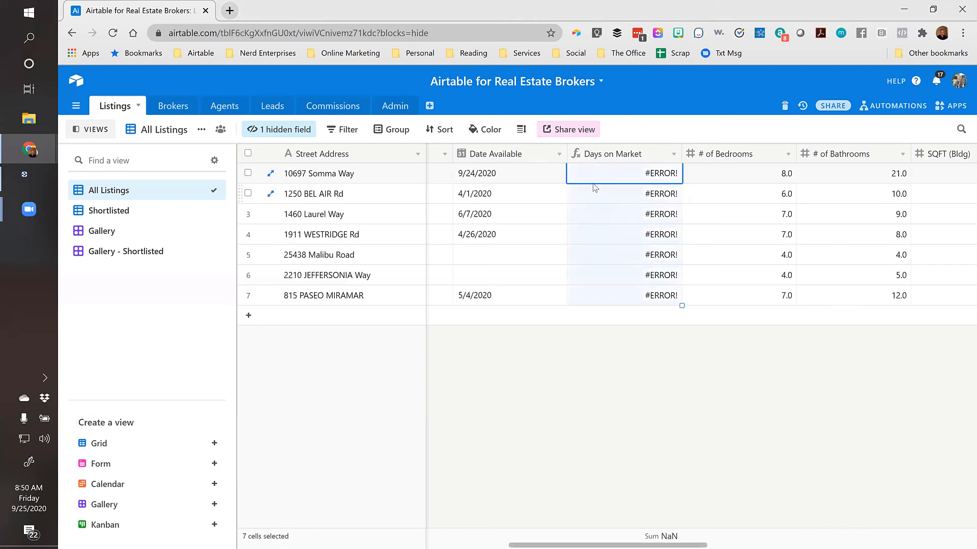
double_click(619, 160)
click(641, 299)
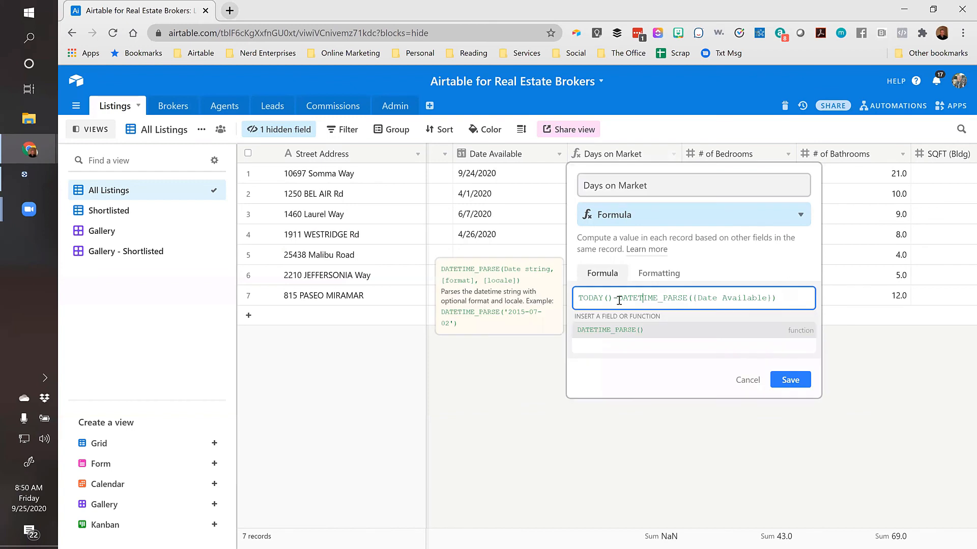
drag(617, 298, 784, 296)
key(BackSpace)
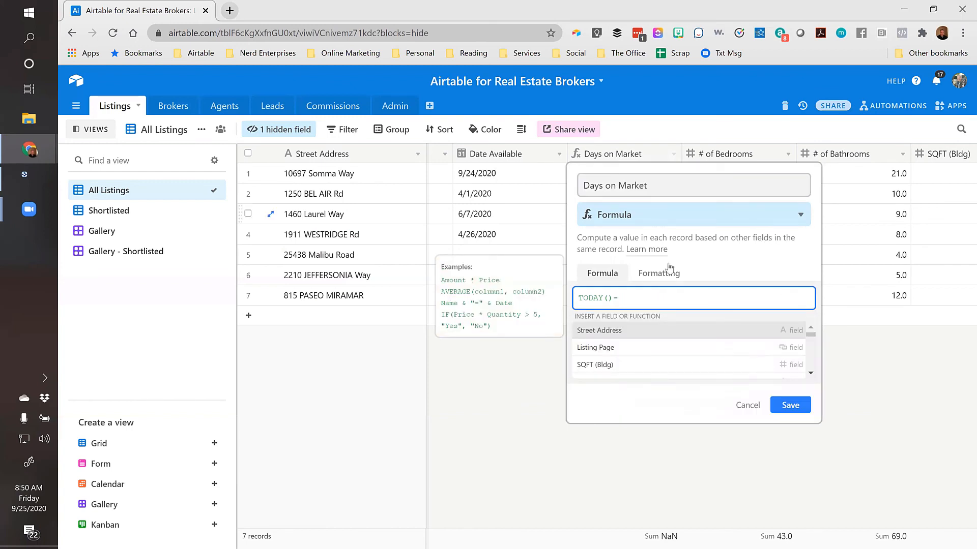
click(743, 405)
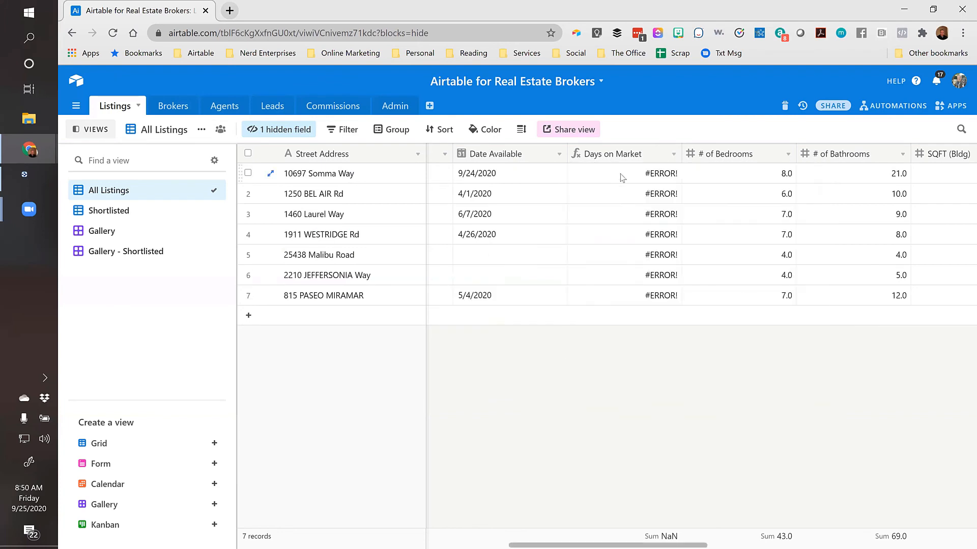
right_click(617, 155)
click(626, 434)
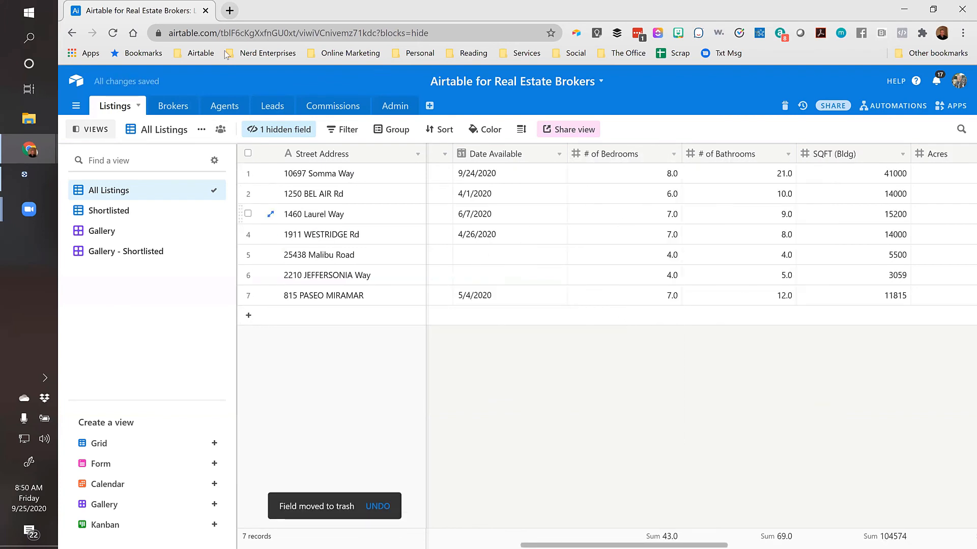
Search Google in a new tab for 'airtable date formulas' and open the 'Formulas and date fields' support article
click(229, 10)
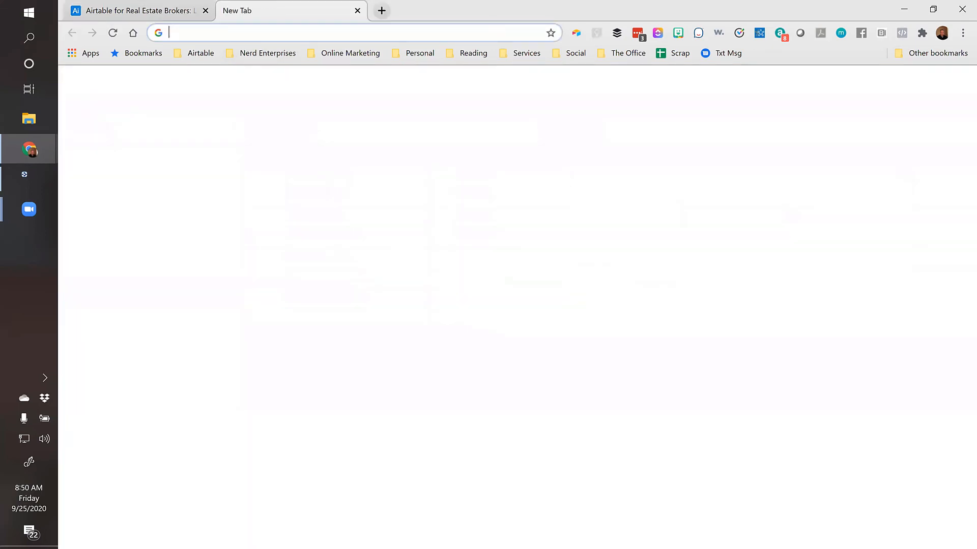
text(airtable dae)
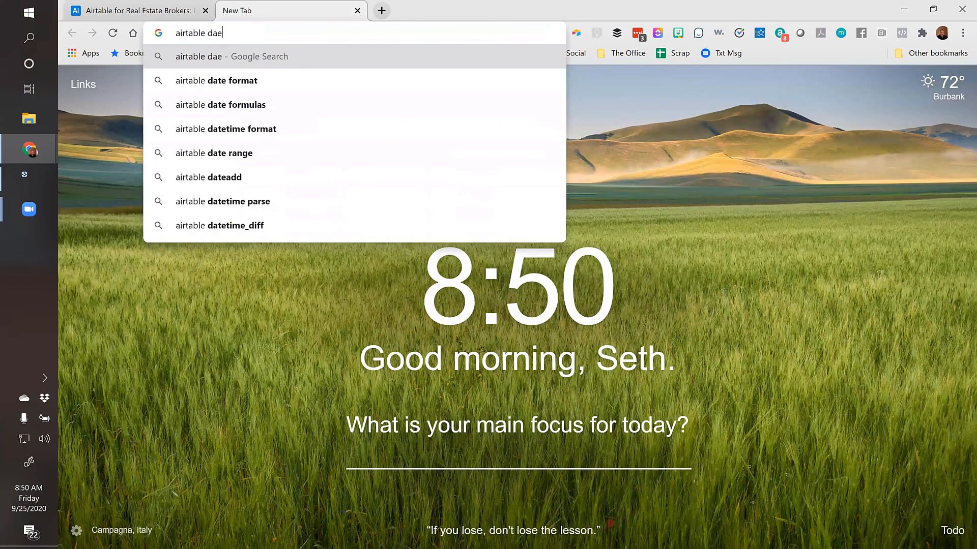
key(BackSpace)
text(te)
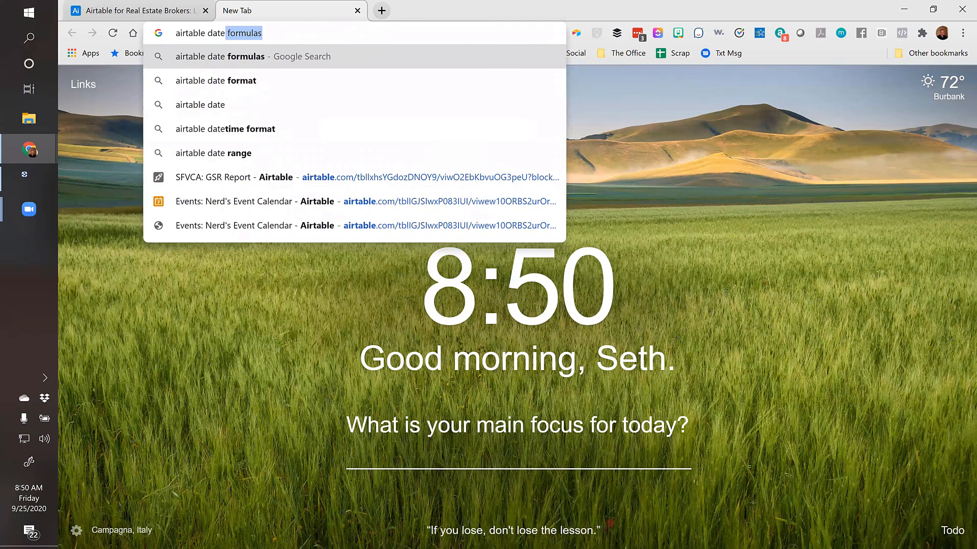
key(Return)
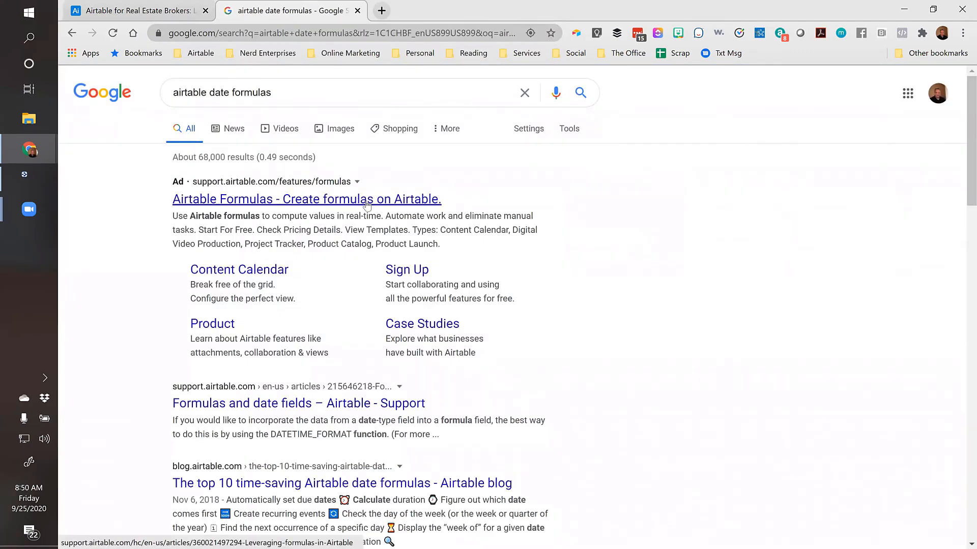
scroll(358, 236, down, 1)
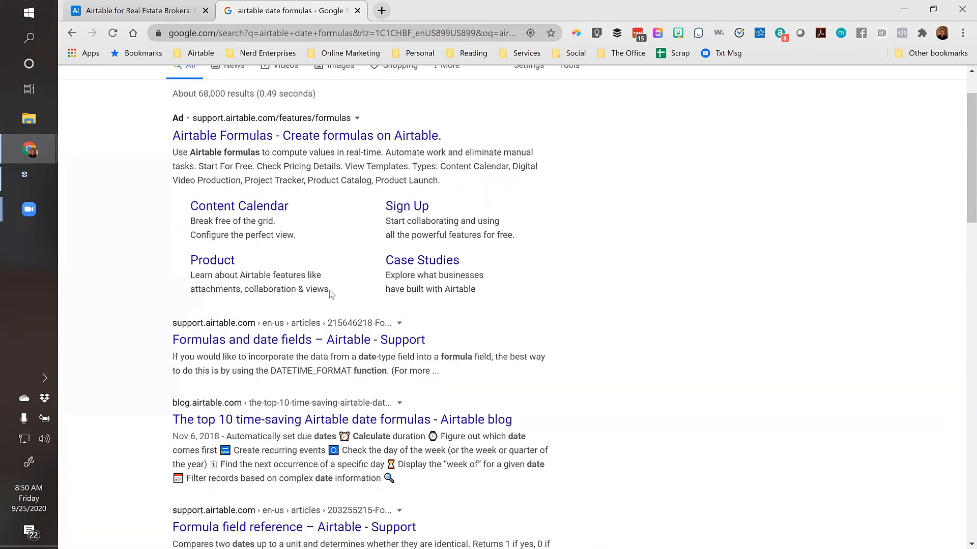
click(342, 345)
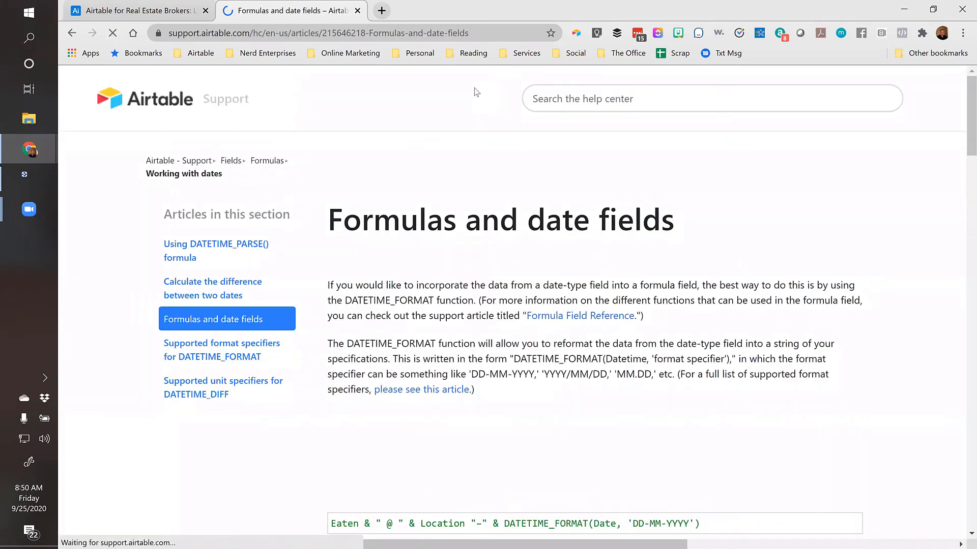
Compare the Airtable Listings table with the support article, then close the article tab
click(151, 10)
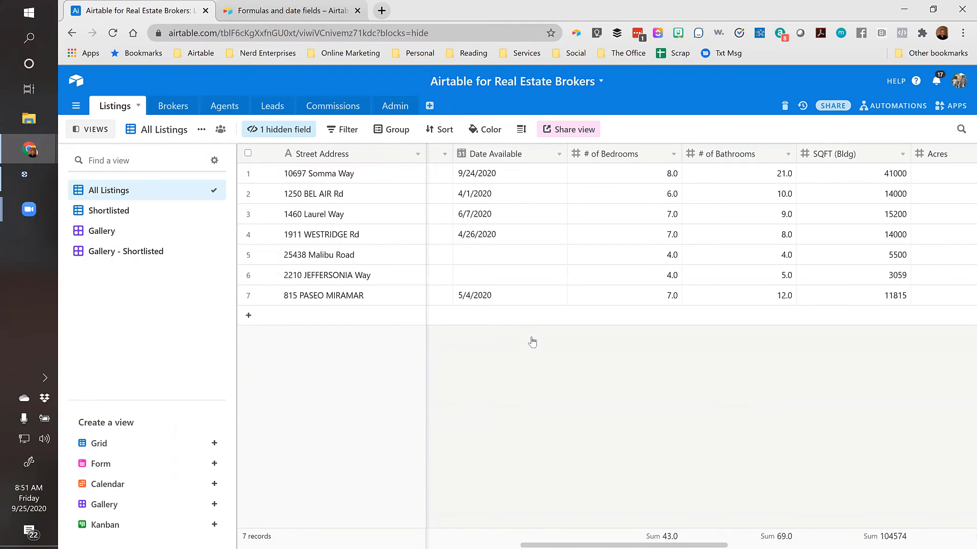
click(336, 11)
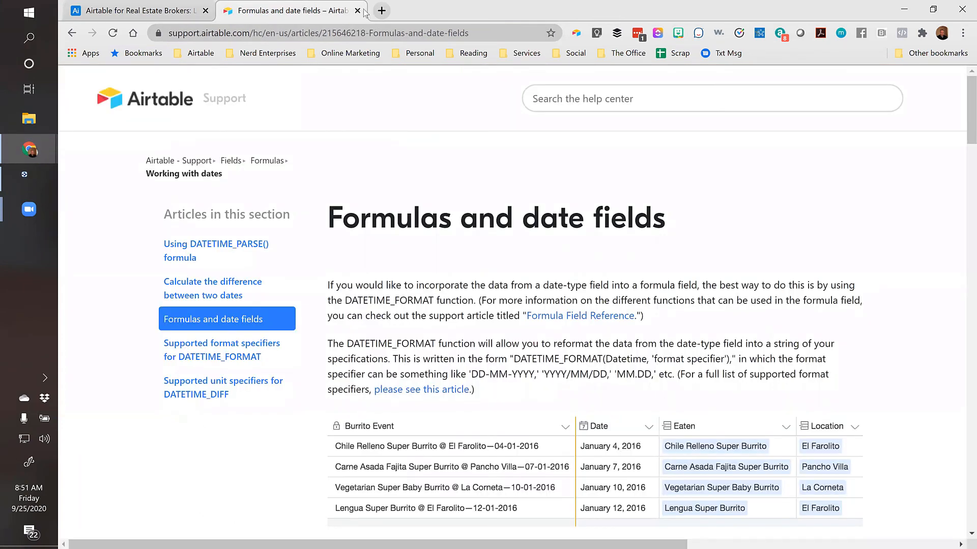
click(357, 10)
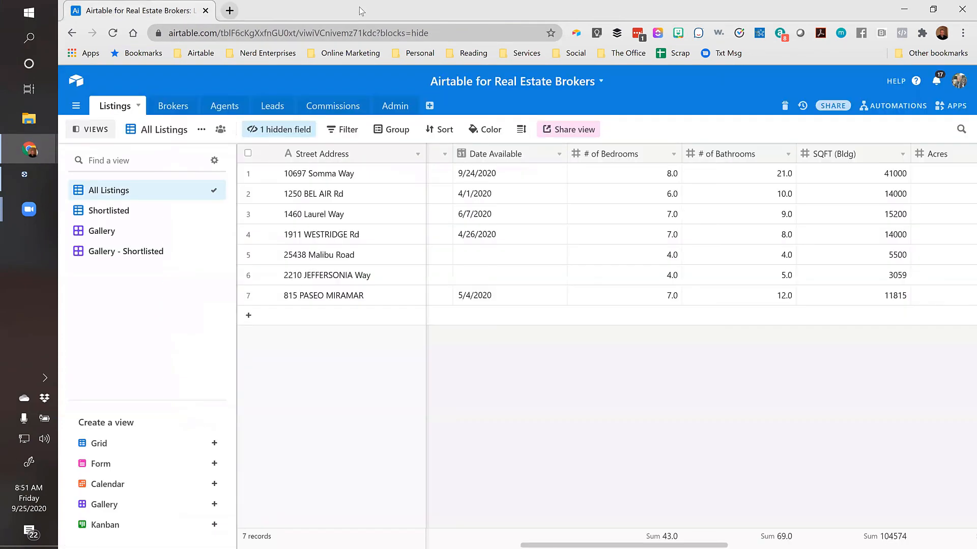
Group the All Listings records by City
click(516, 178)
click(377, 181)
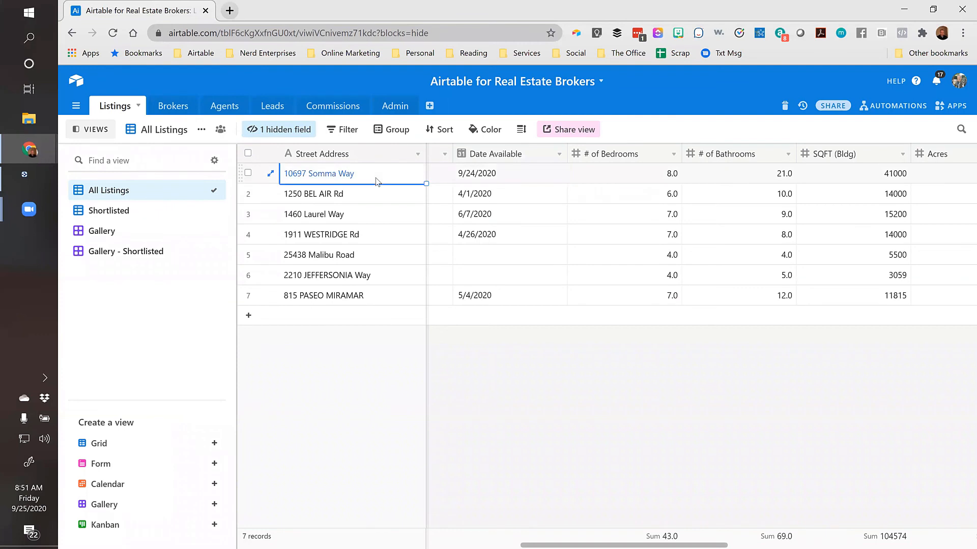
key(Right)
key(Right)
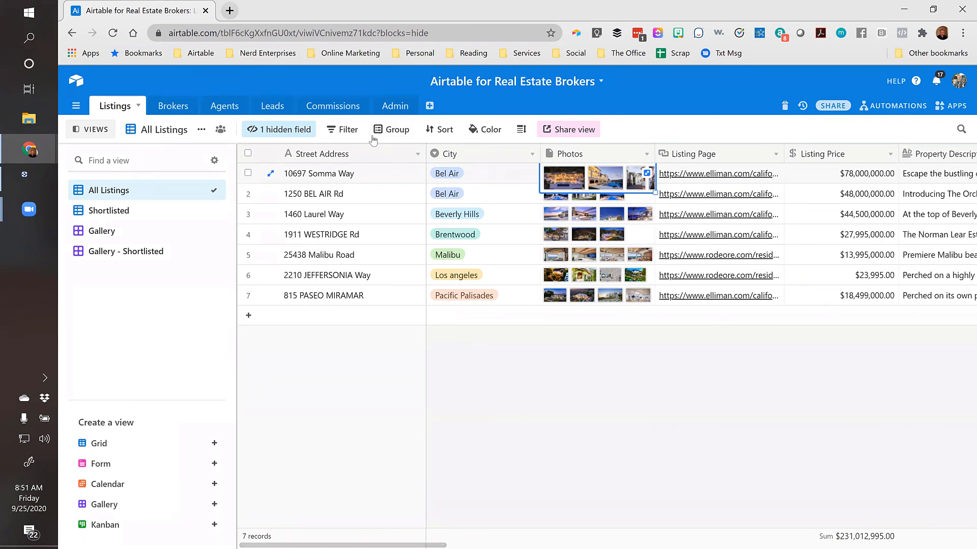
click(399, 132)
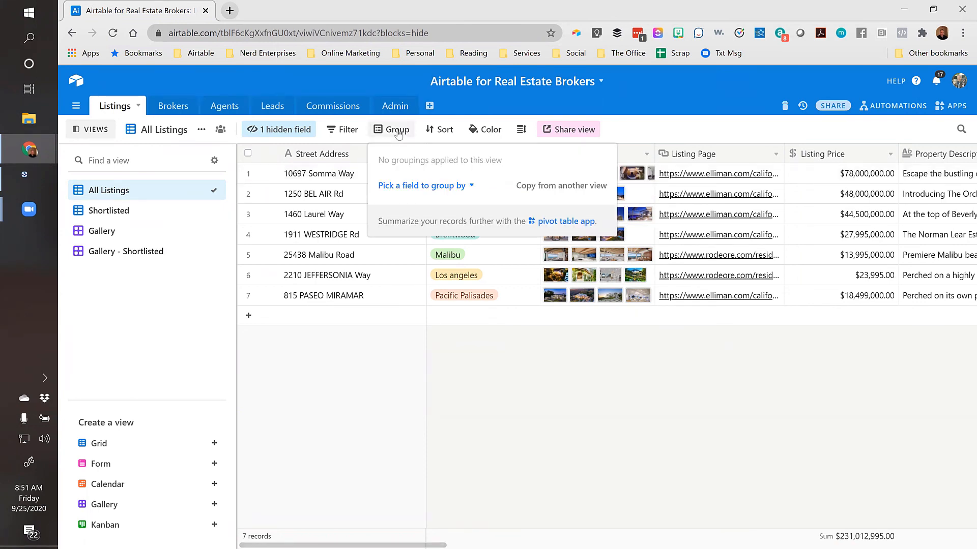
click(418, 187)
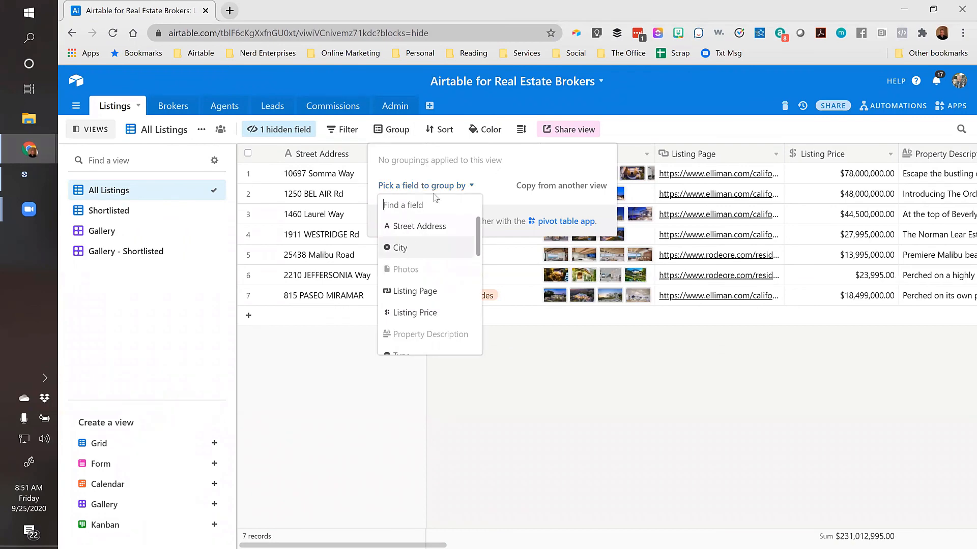
click(401, 247)
click(483, 268)
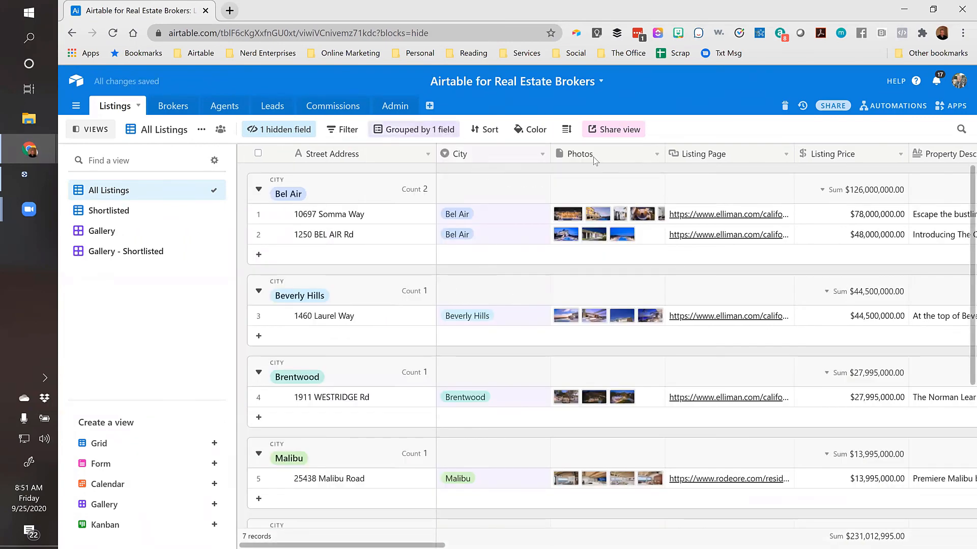
Add Listing Broker as a second grouping beneath City
click(423, 134)
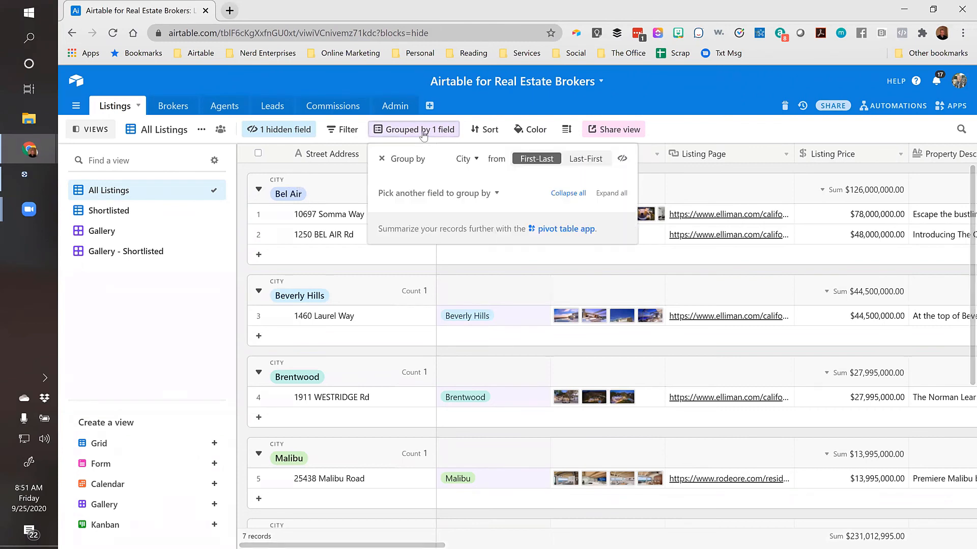
click(448, 198)
scroll(429, 248, down, 2)
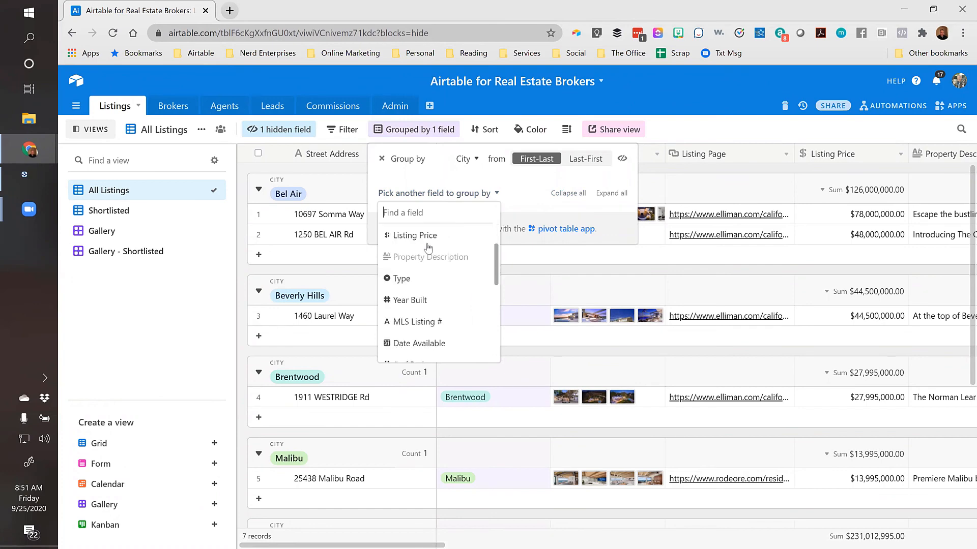
scroll(407, 305, up, 1)
scroll(407, 326, down, 4)
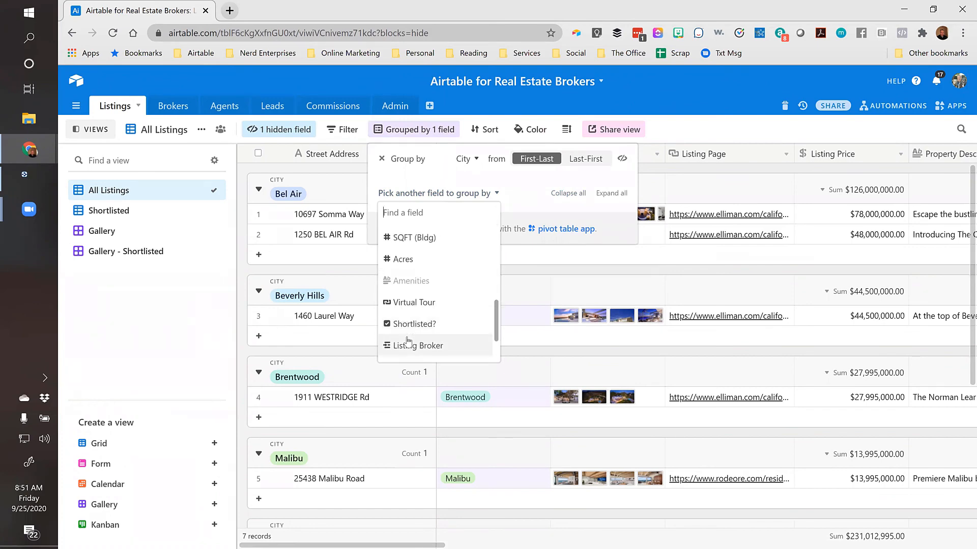
click(409, 345)
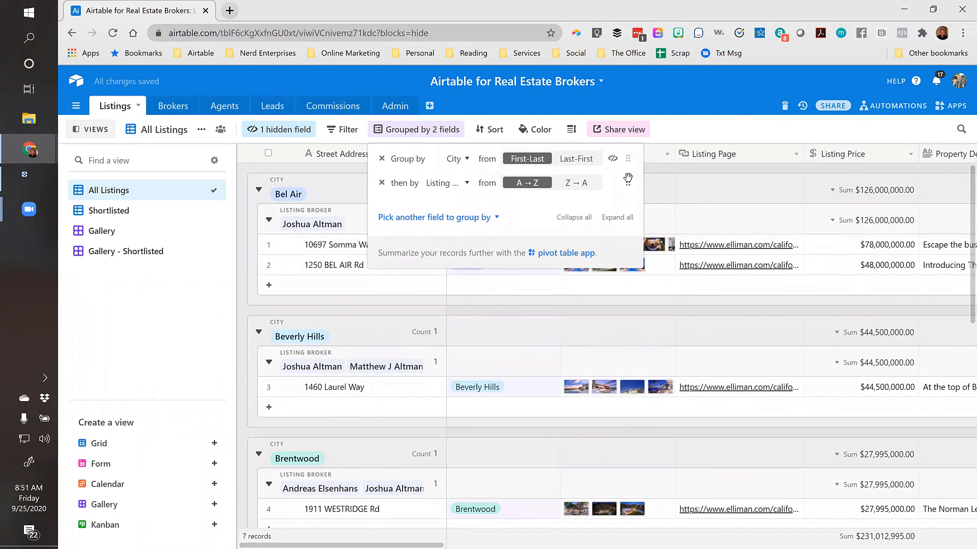
Move Listing Broker above City, hide the views list, and widen the Street Address column
drag(628, 183, 602, 163)
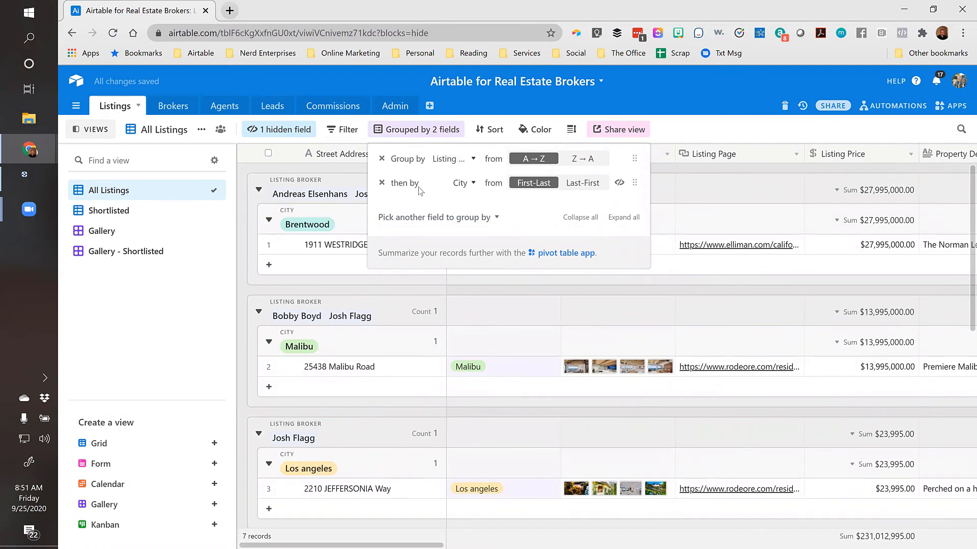
click(686, 167)
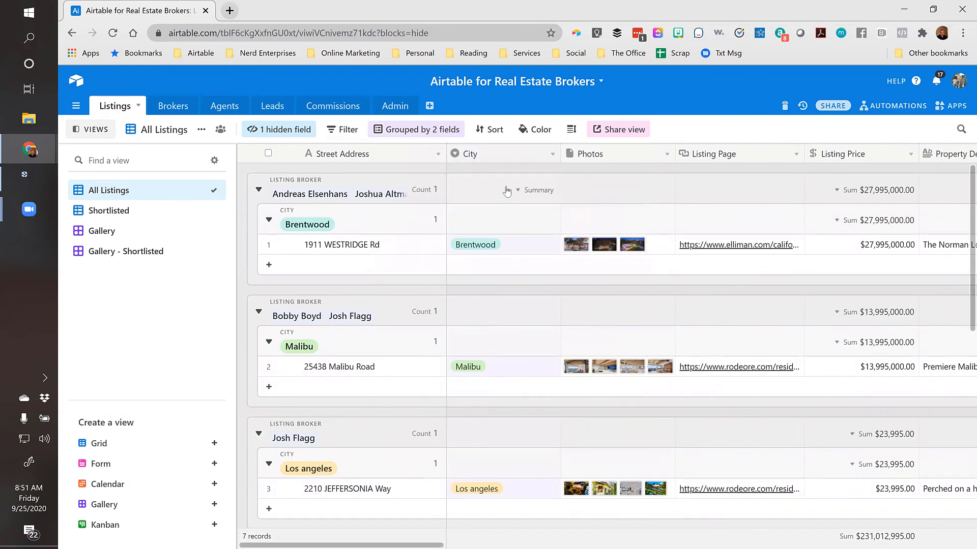
click(94, 129)
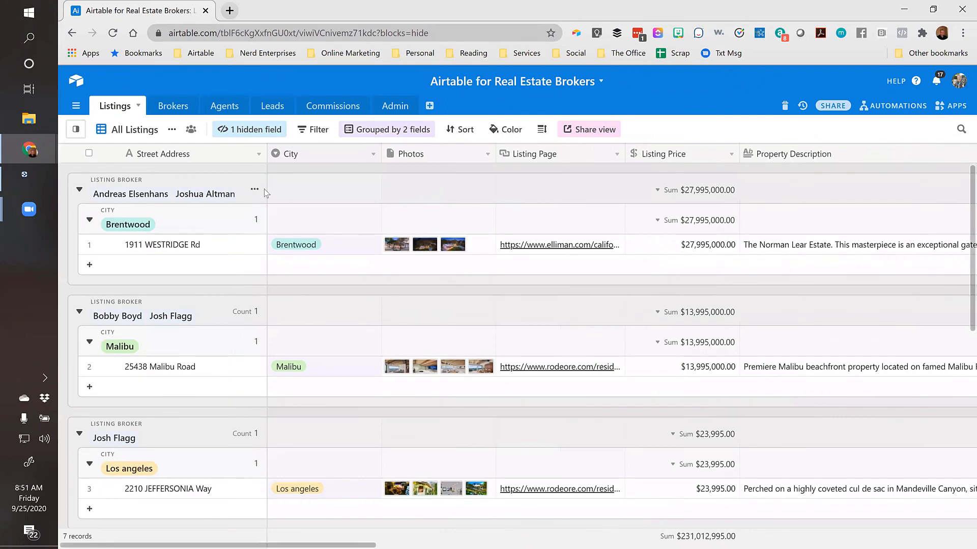
drag(267, 153, 306, 153)
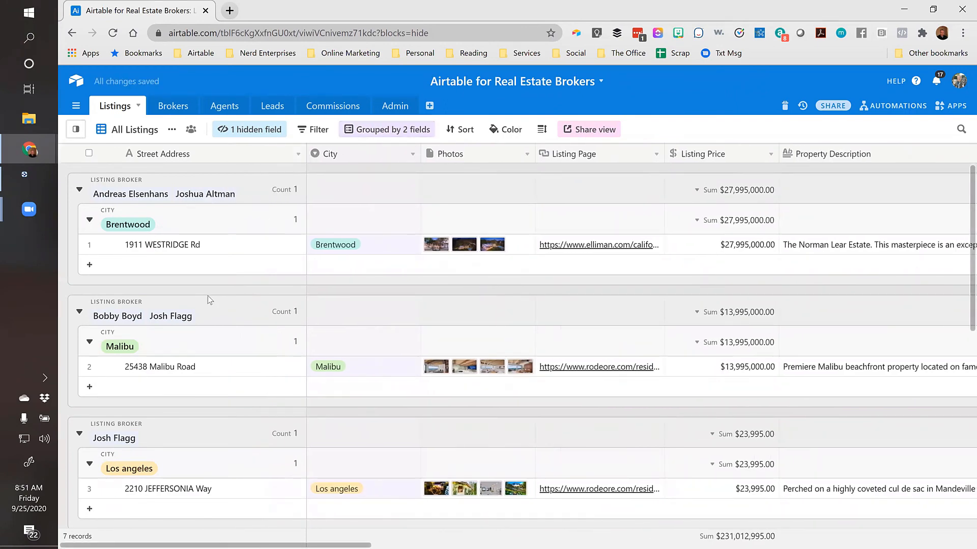
scroll(201, 305, down, 3)
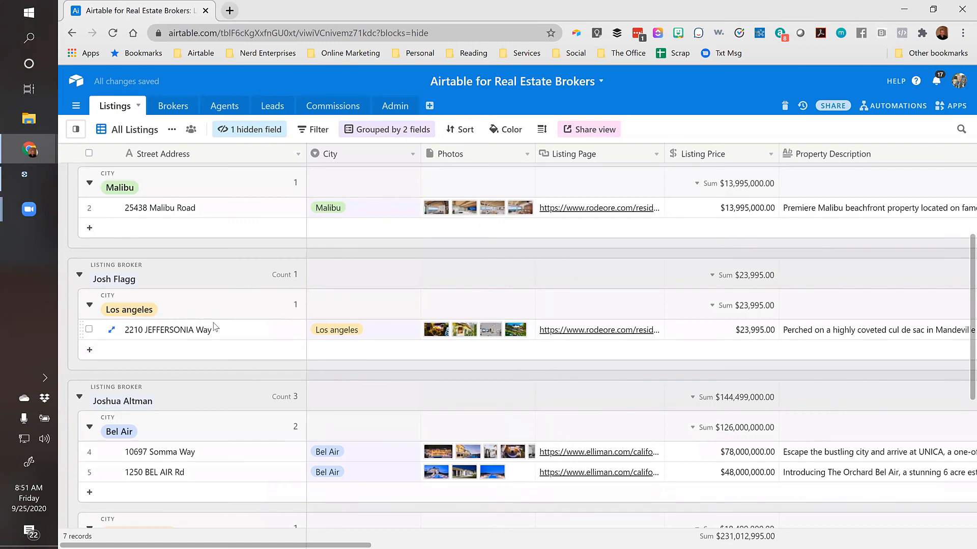
scroll(191, 330, down, 5)
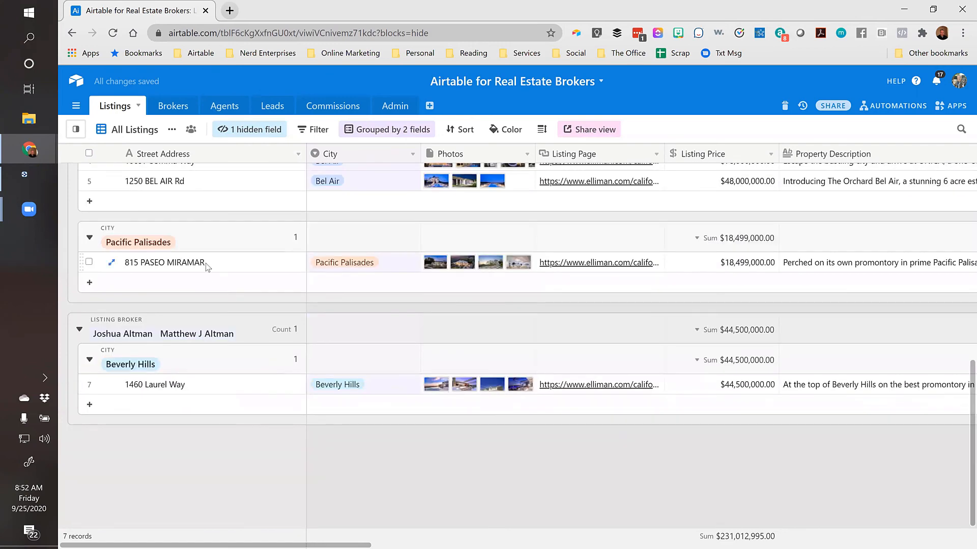
scroll(224, 283, up, 10)
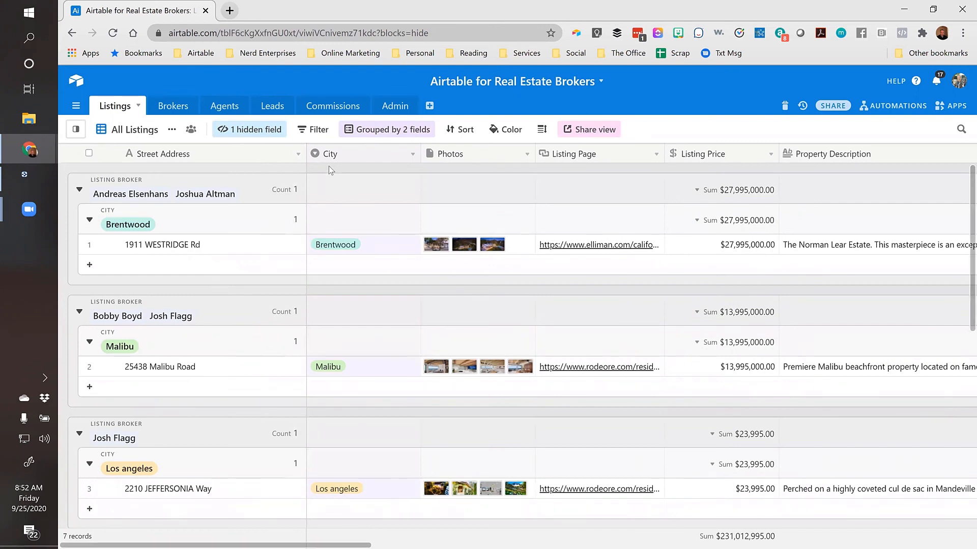
Remove the Listing Broker and City groupings and pin the views list open beside the grid
click(319, 130)
click(319, 131)
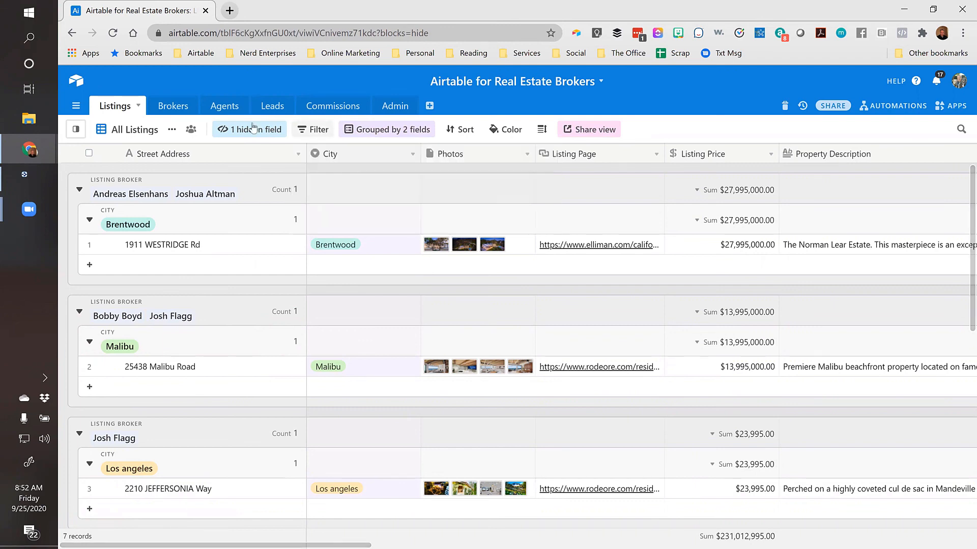
click(396, 131)
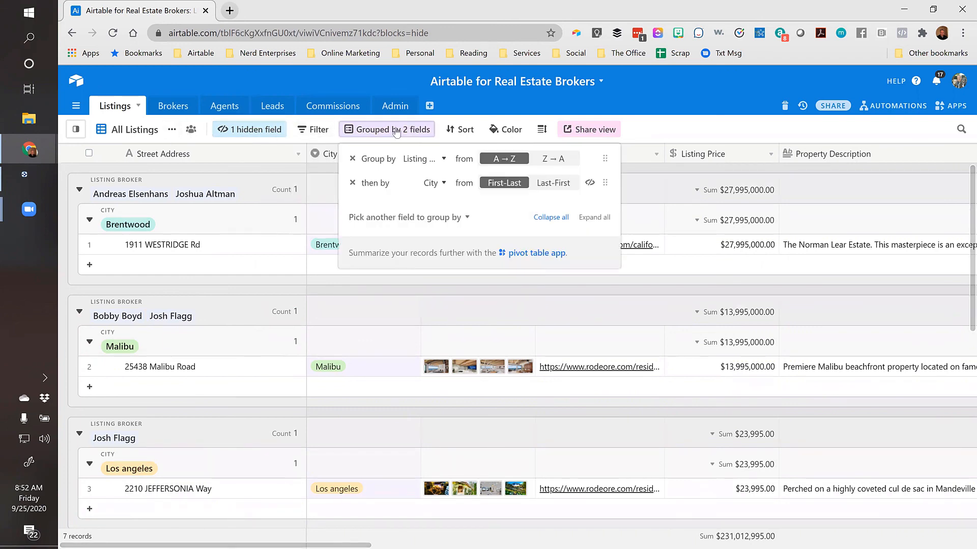
click(352, 159)
click(352, 159)
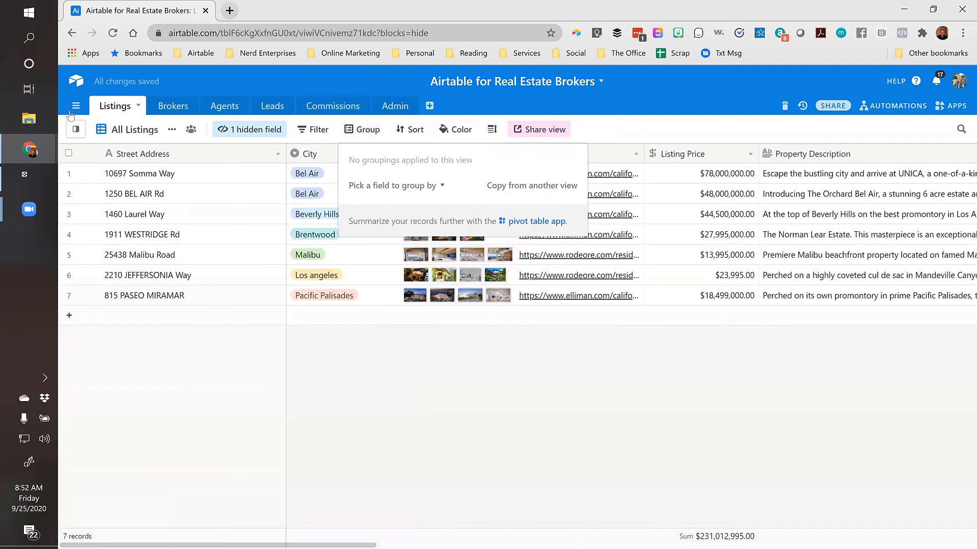
click(75, 131)
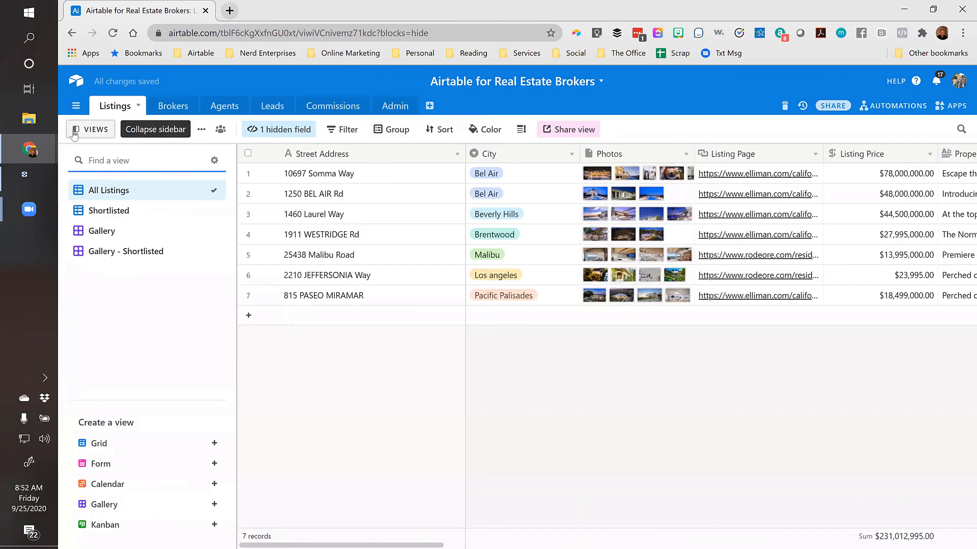
click(352, 176)
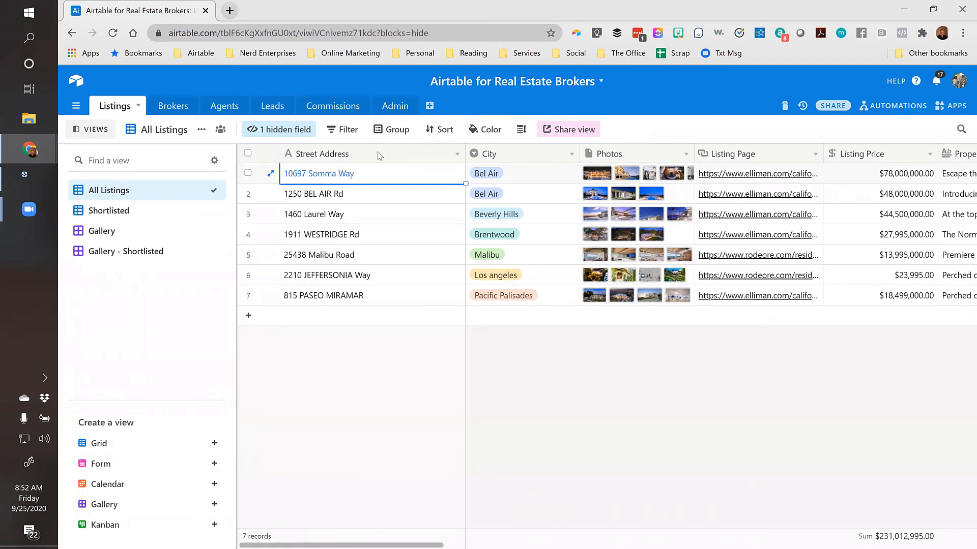
click(347, 134)
Add a City 'is any of' filter for Bel Air, Beverly Hills, Malibu, Brentwood and Pacific Palisades
click(354, 229)
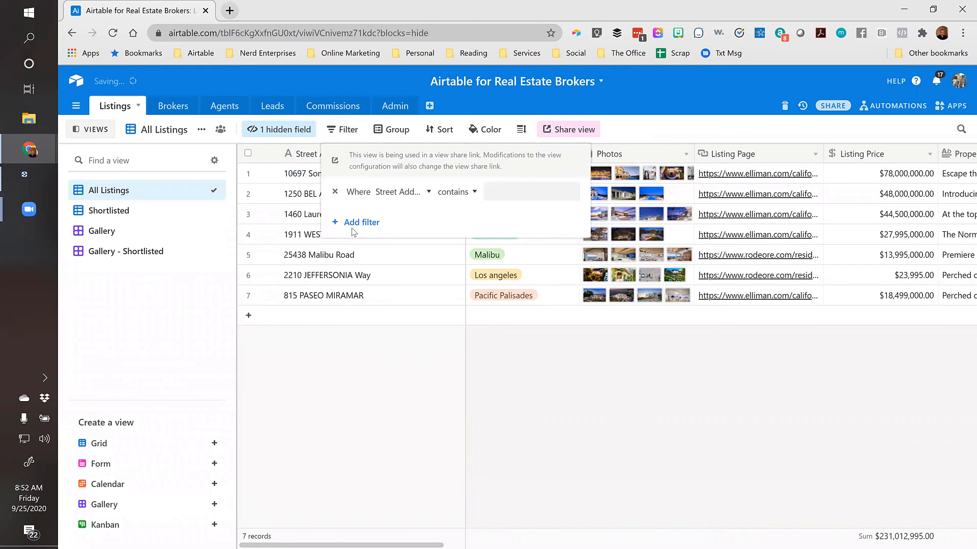
click(403, 195)
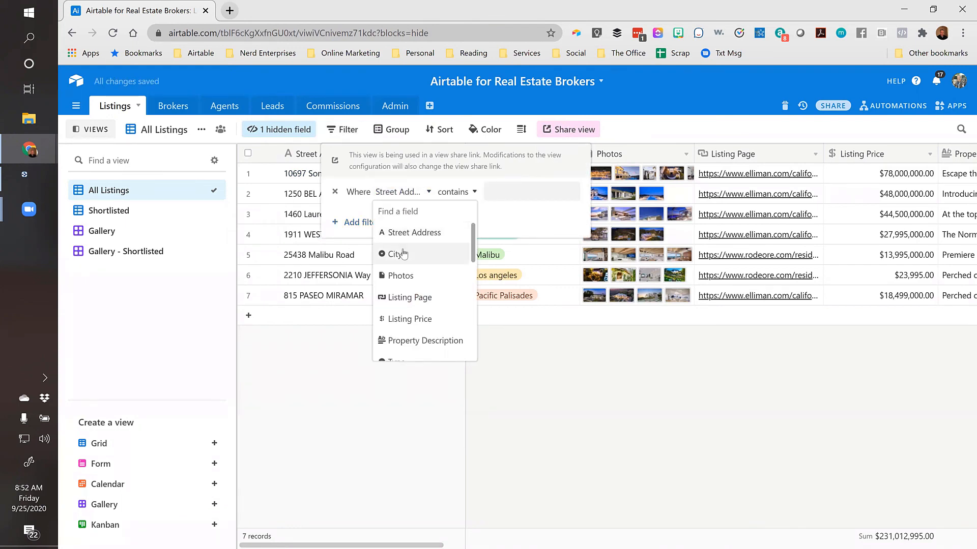
click(403, 254)
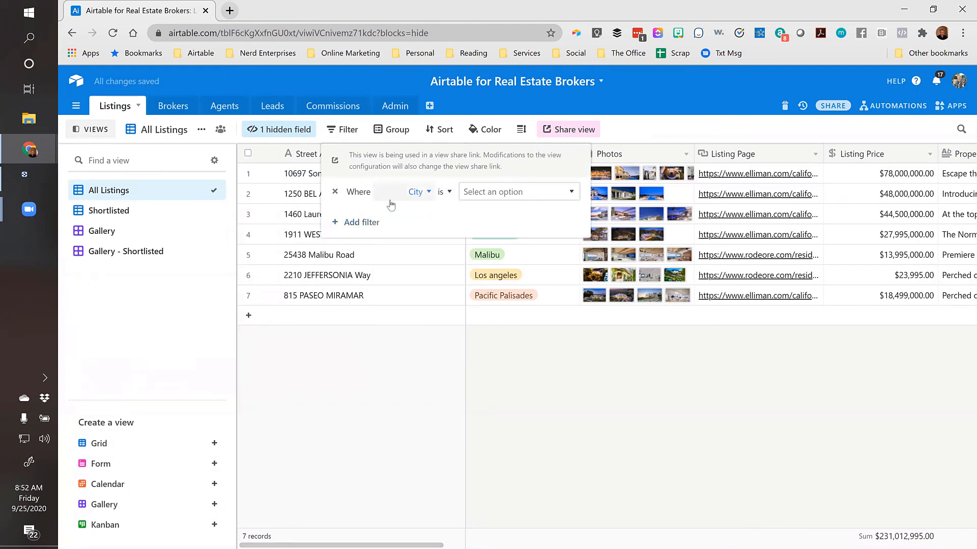
click(450, 192)
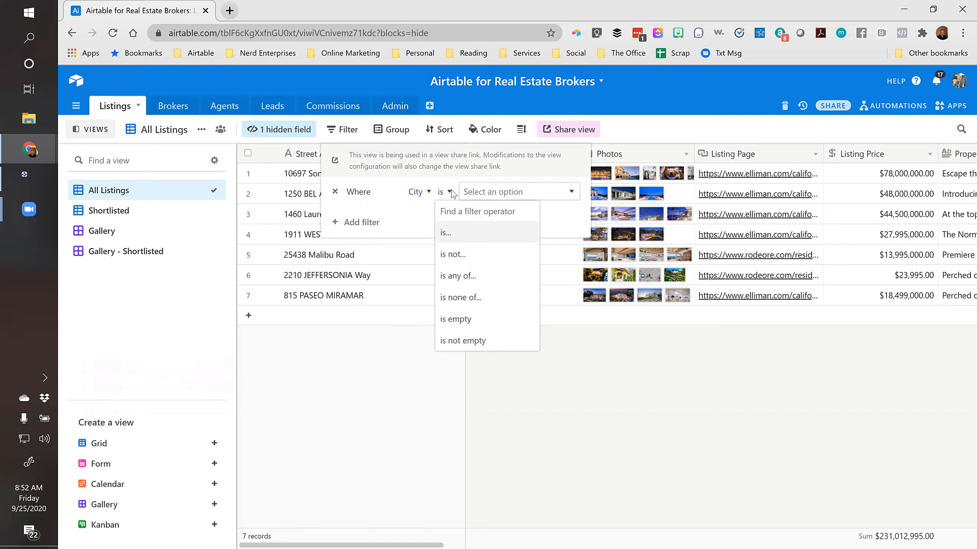
click(458, 276)
click(539, 196)
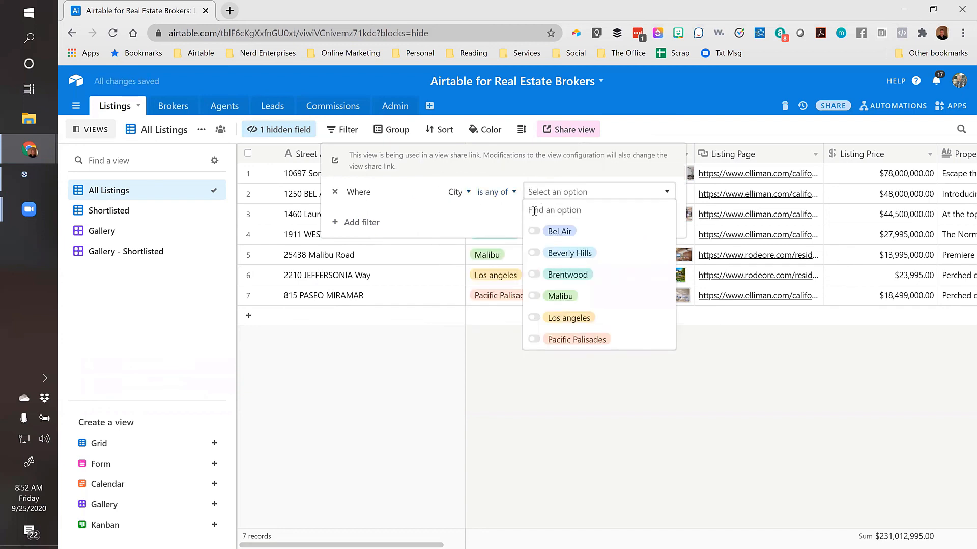
click(534, 233)
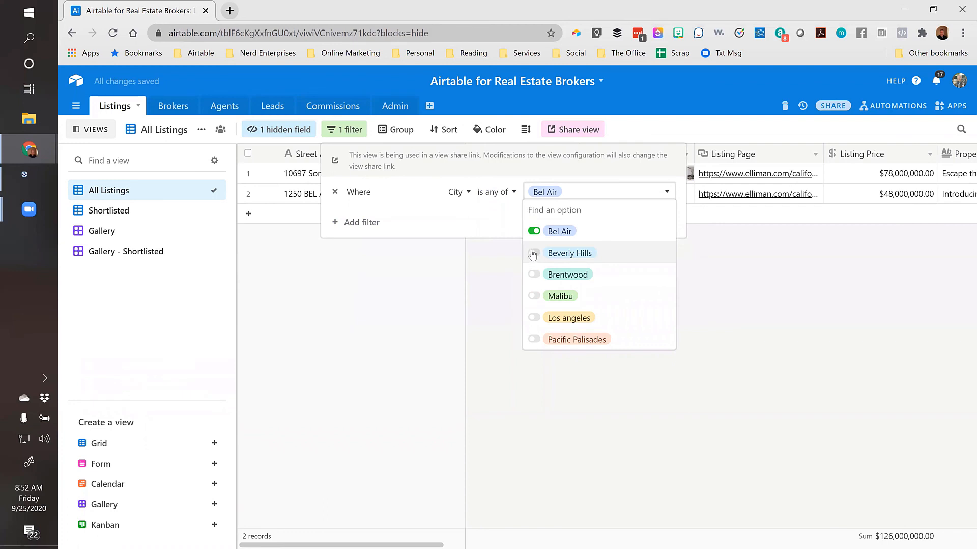
click(534, 252)
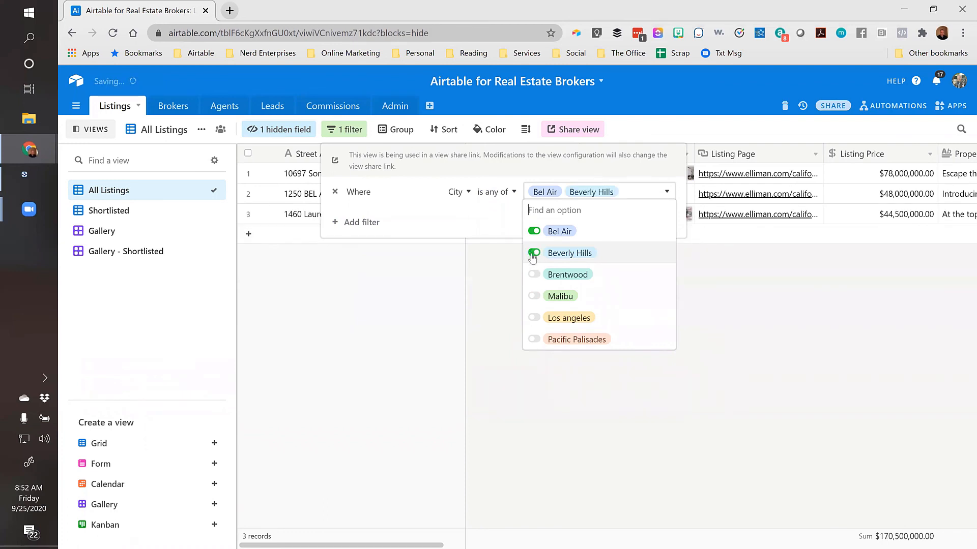
click(534, 297)
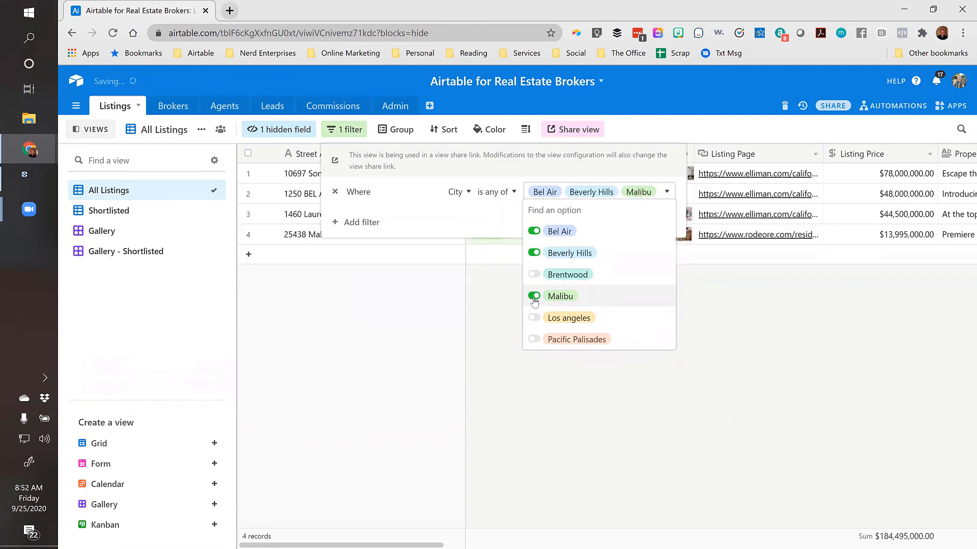
click(550, 277)
click(534, 340)
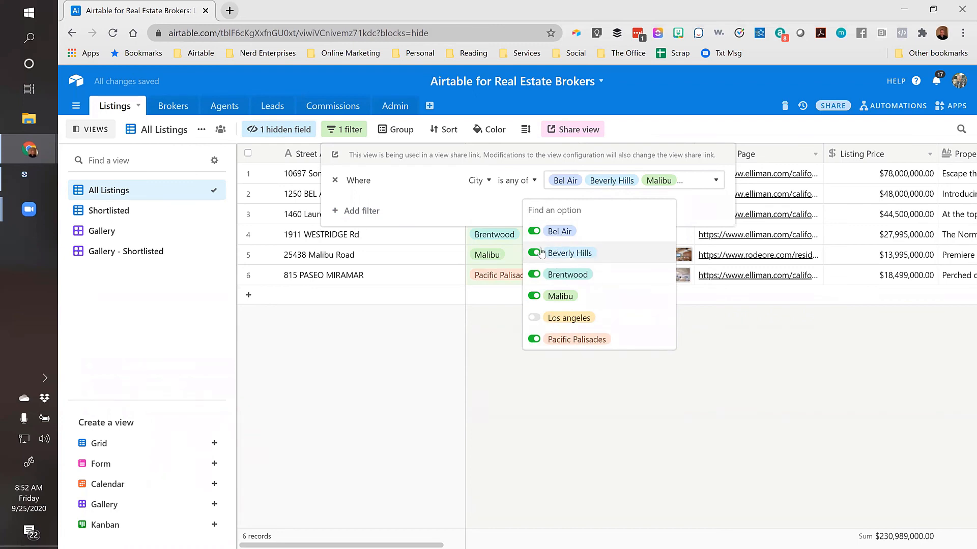
click(506, 339)
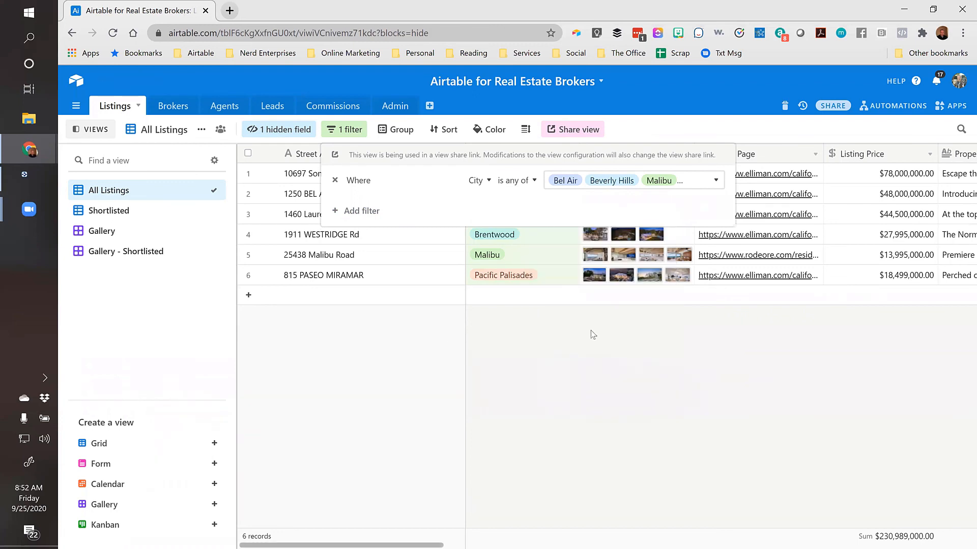
click(452, 342)
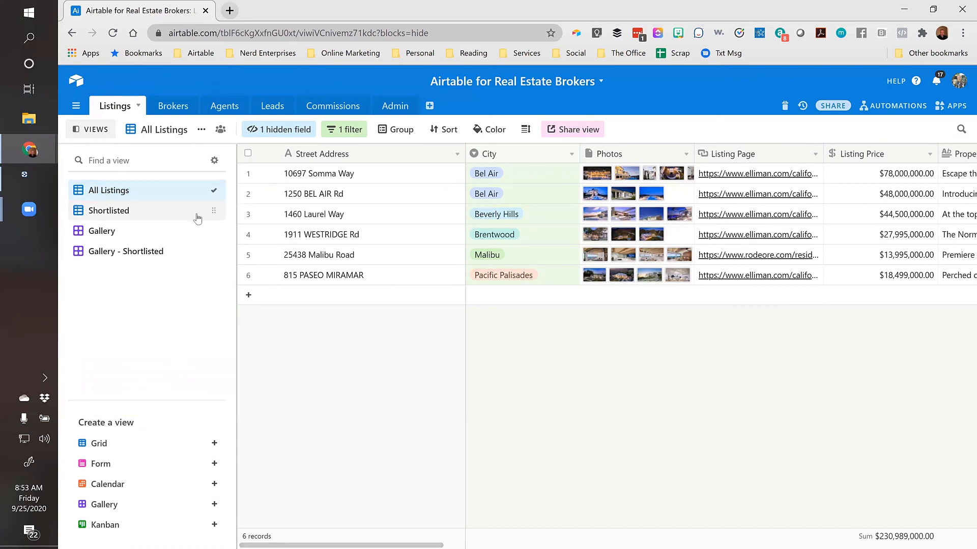
Group the filtered listings by City
click(202, 136)
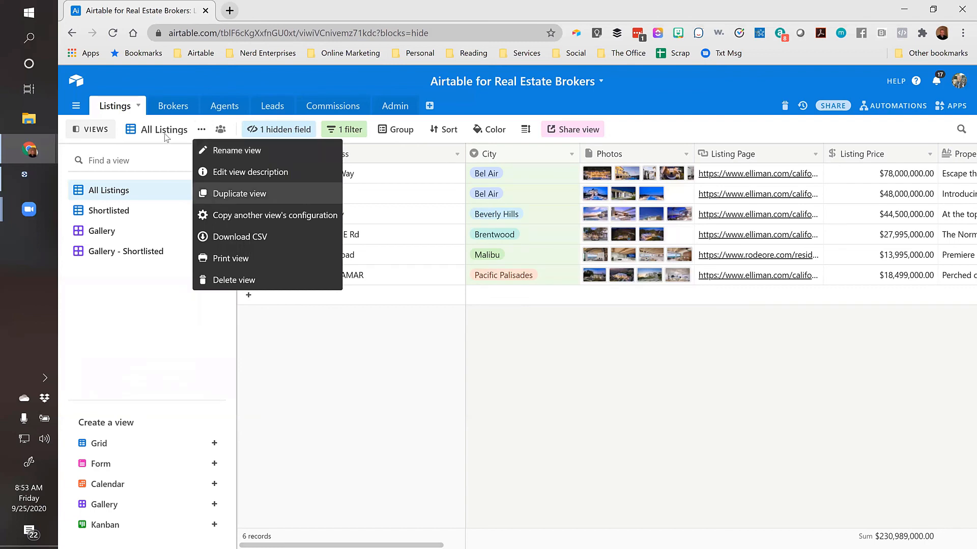
click(316, 323)
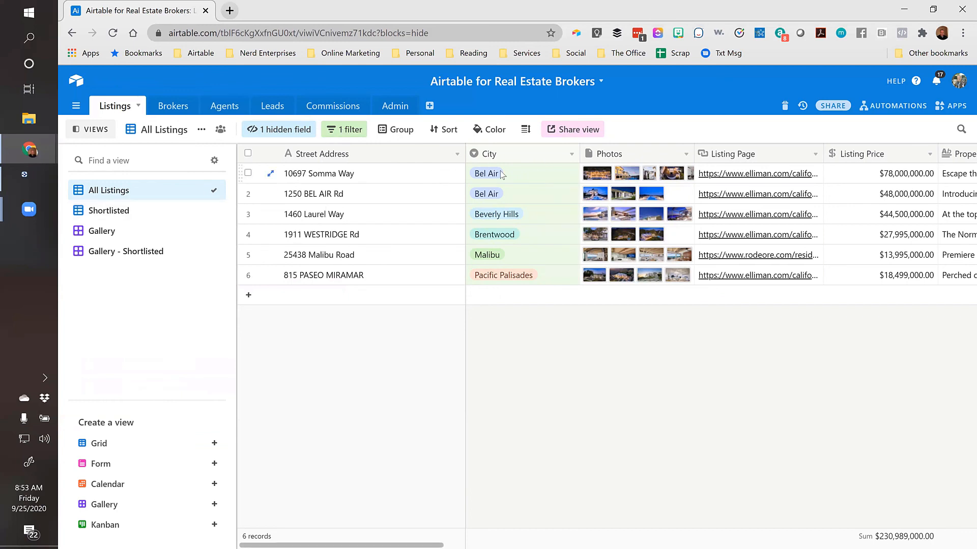
click(400, 130)
click(425, 186)
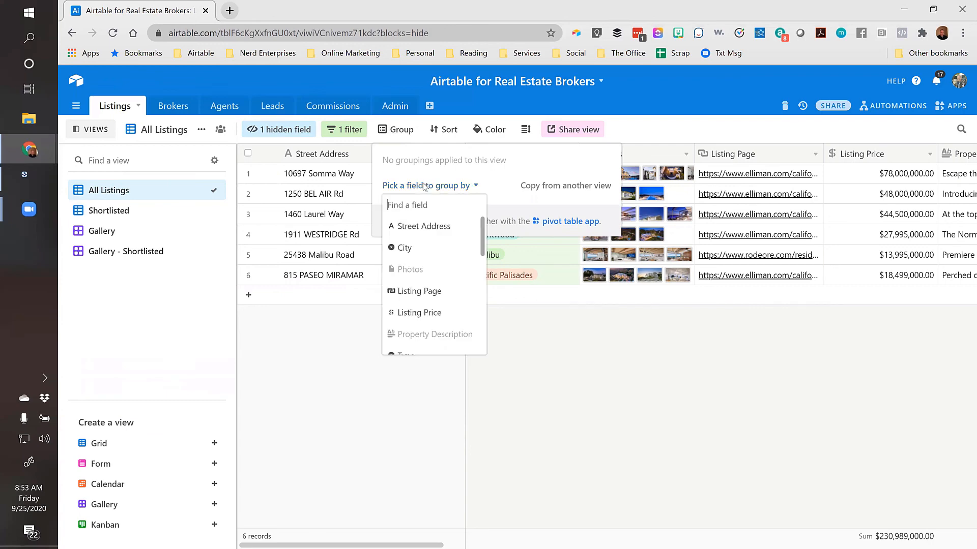
click(422, 249)
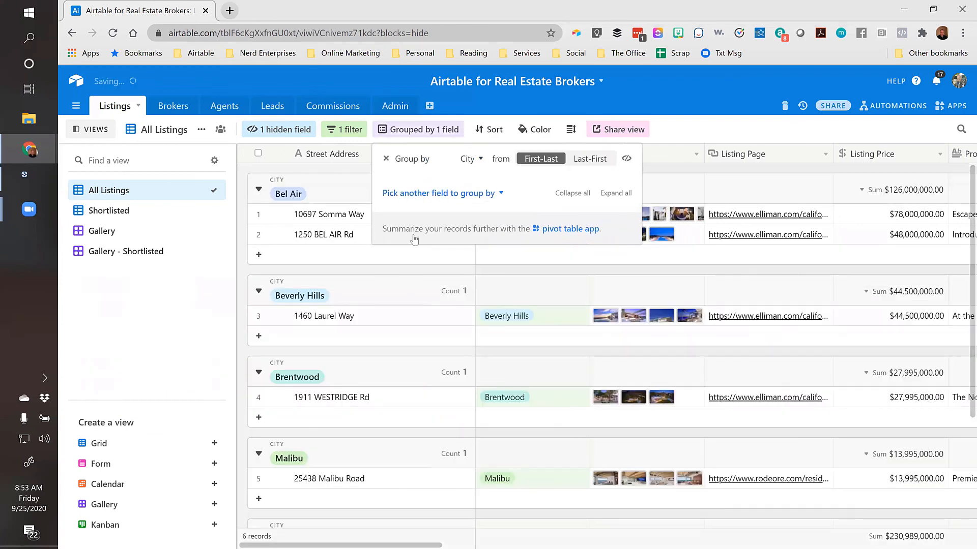
click(388, 275)
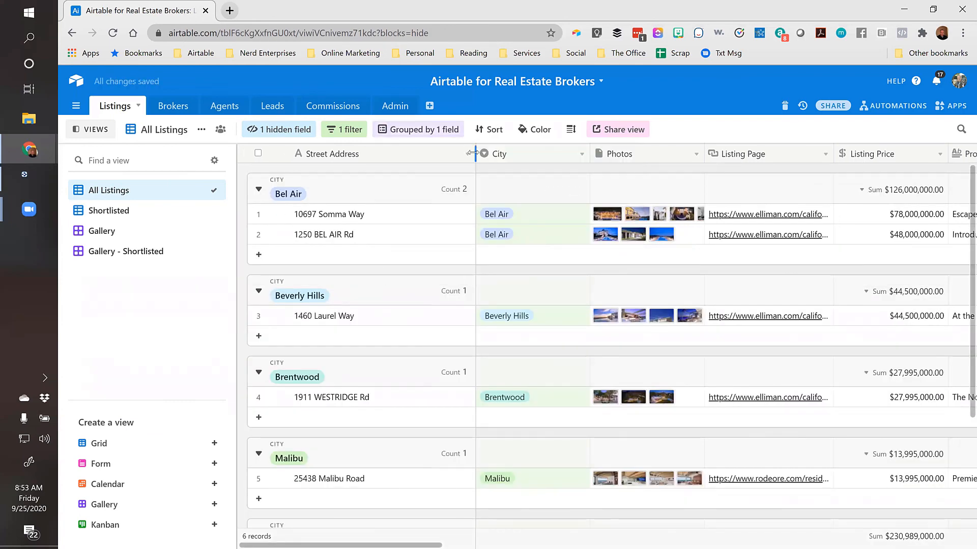
Narrow the Street Address column and briefly check the record colouring options
drag(476, 153, 437, 152)
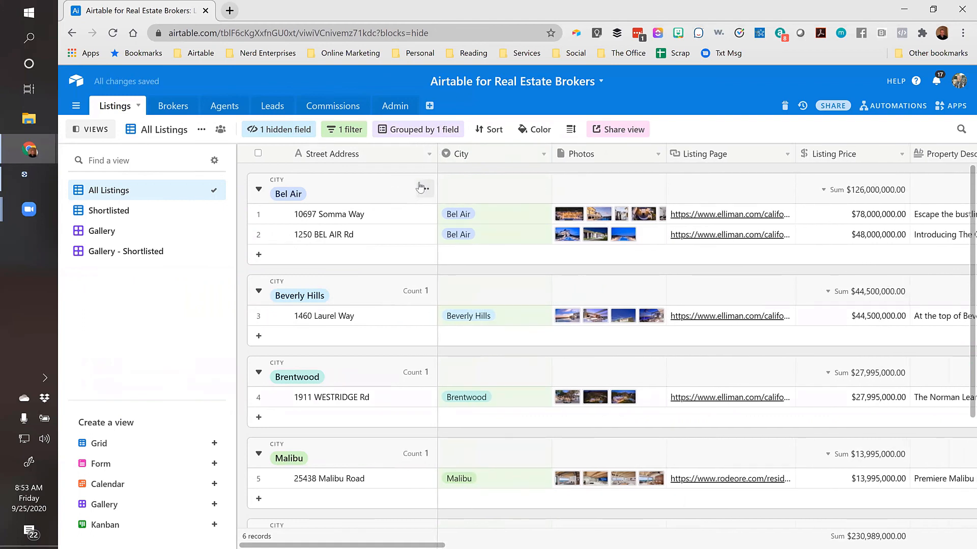
click(532, 131)
click(474, 165)
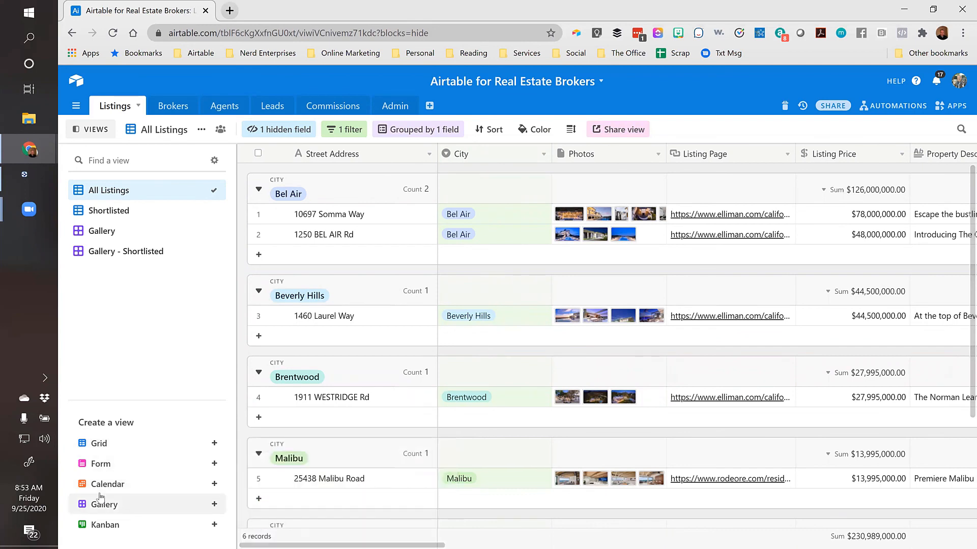
Create a new Calendar view that places listings by Date Available
click(116, 486)
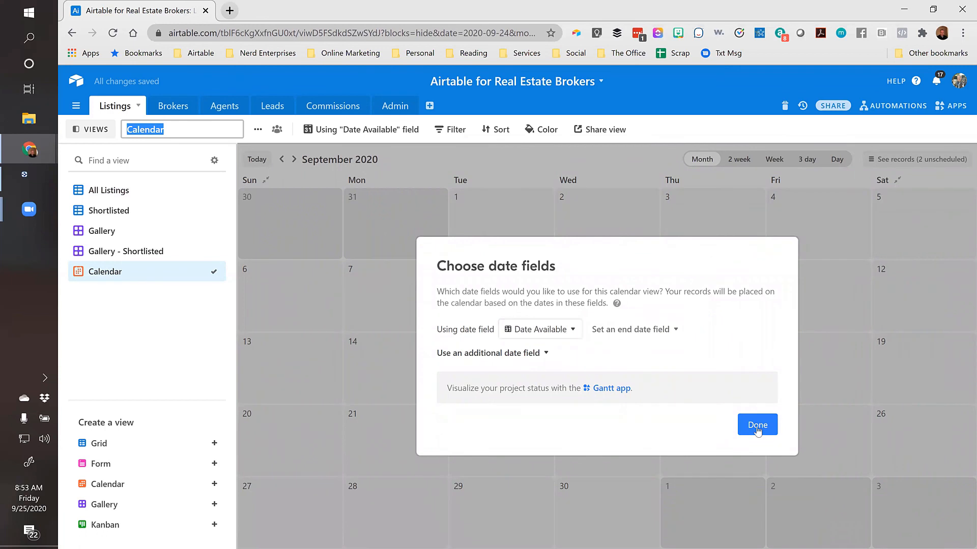
click(758, 427)
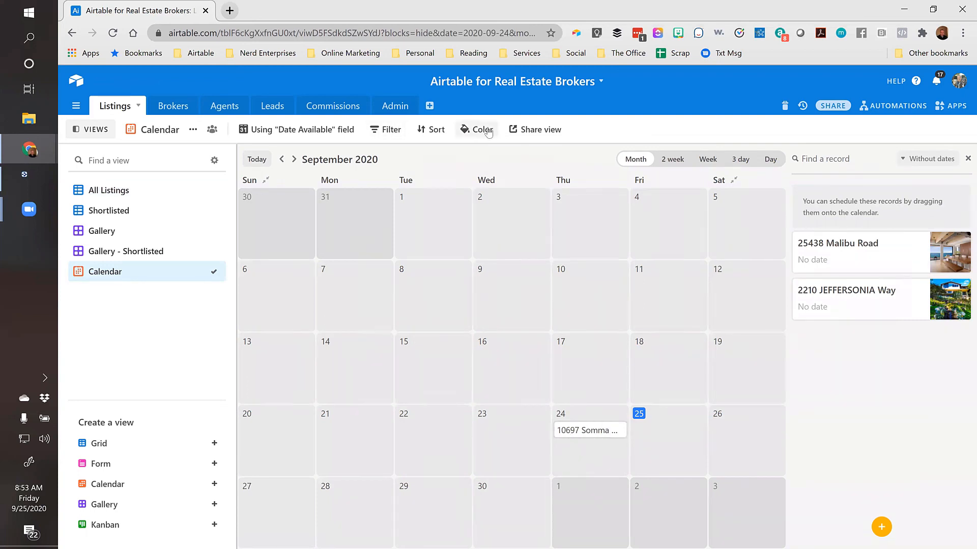
Colour the calendar's listing records by City
click(486, 131)
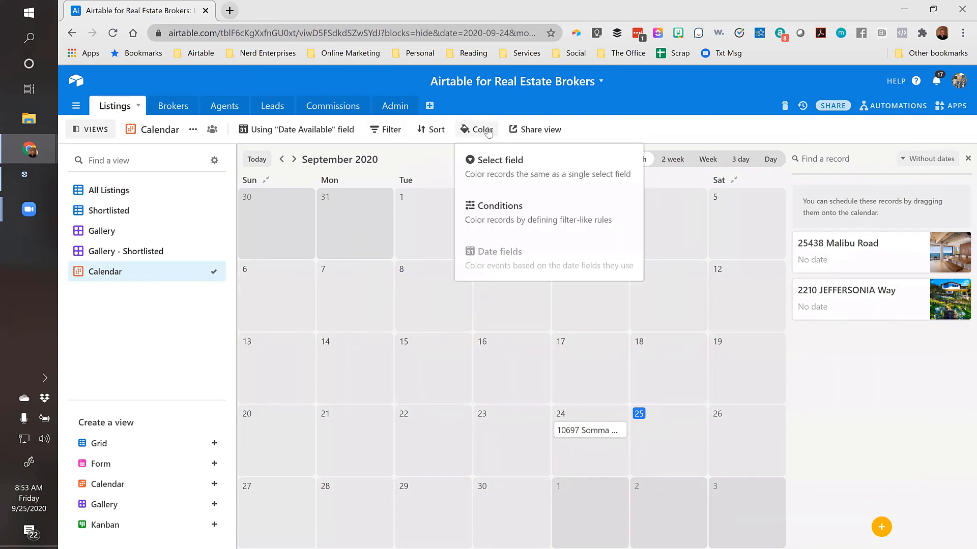
click(505, 172)
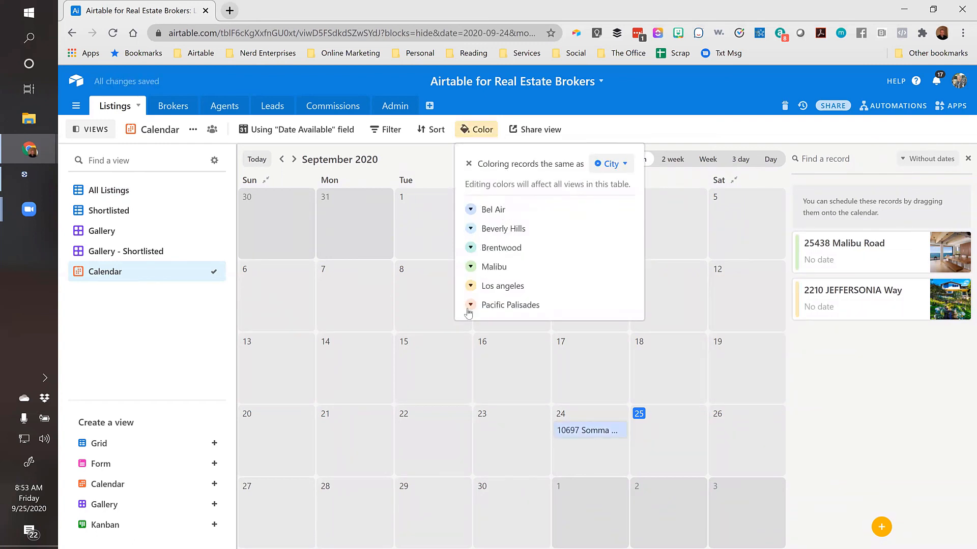
click(900, 360)
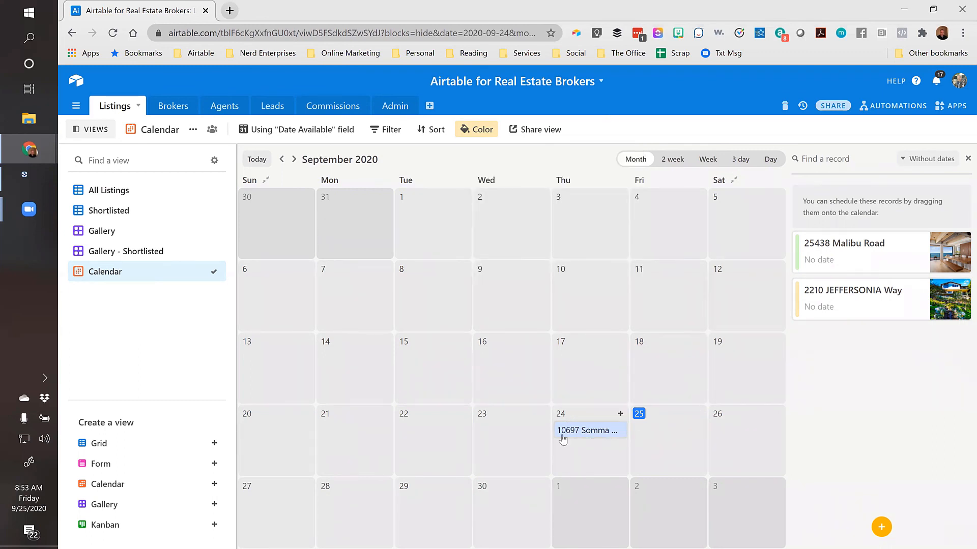
Step the calendar back month by month to April 2020
click(282, 159)
click(282, 159)
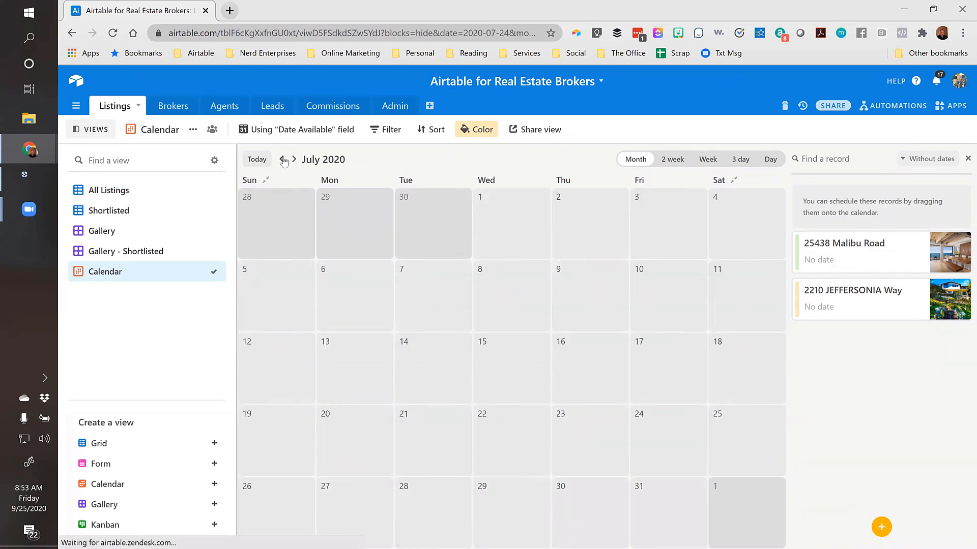
click(282, 160)
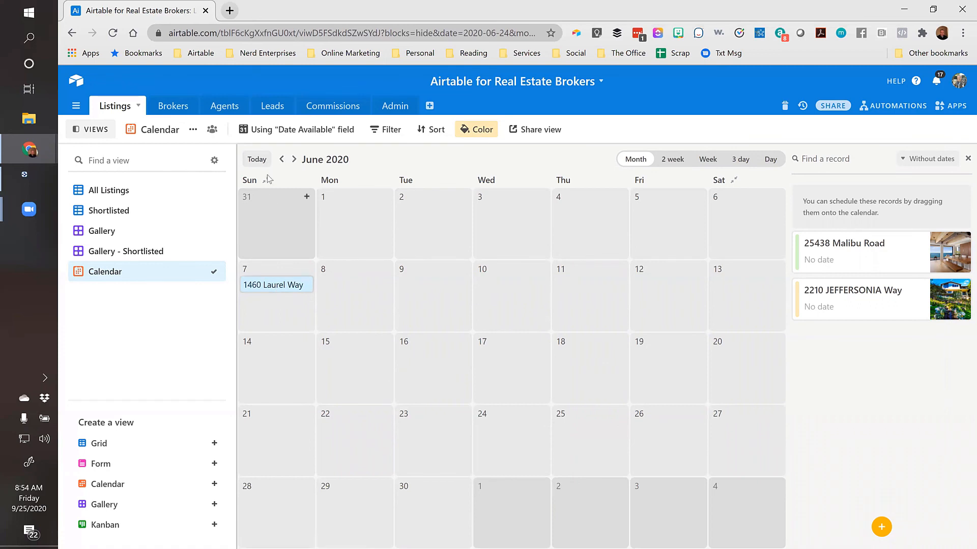
click(283, 160)
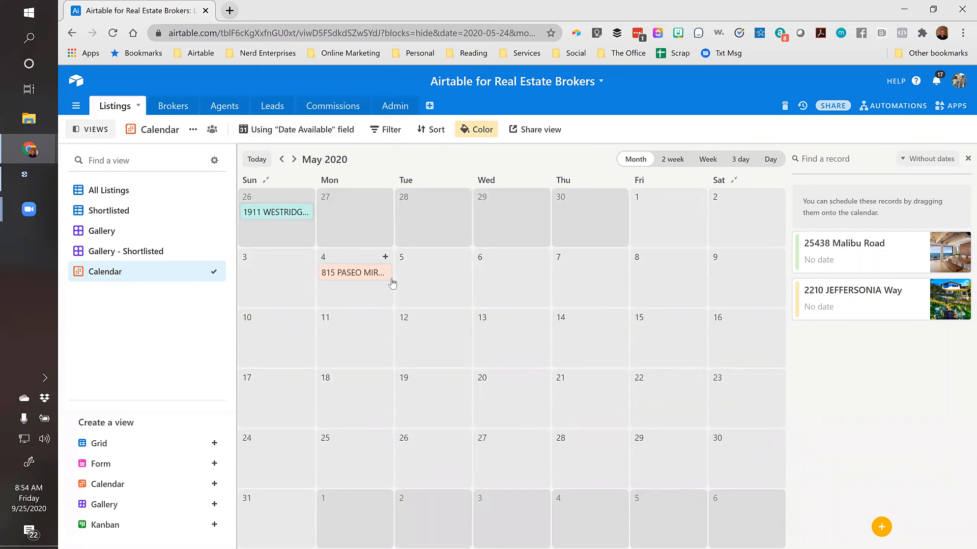
click(282, 160)
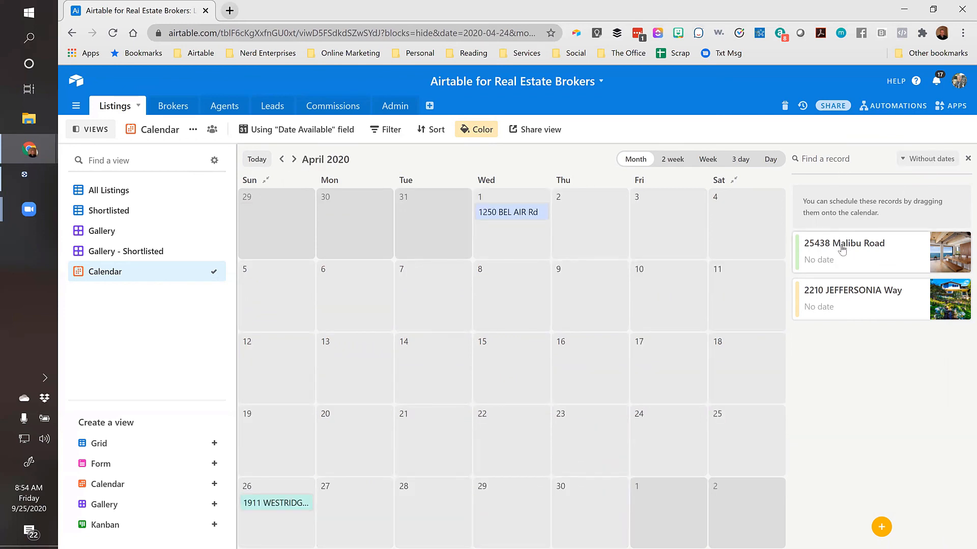
click(867, 247)
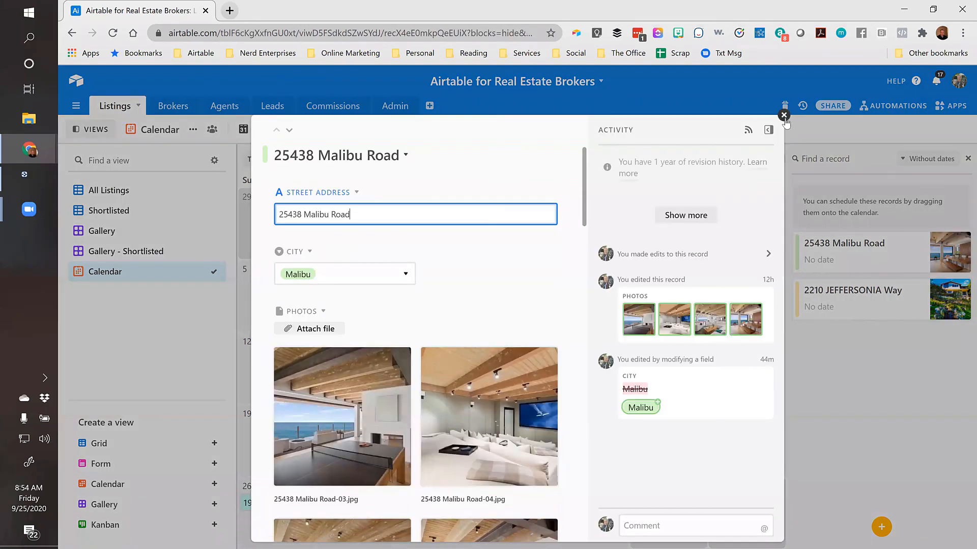
click(784, 116)
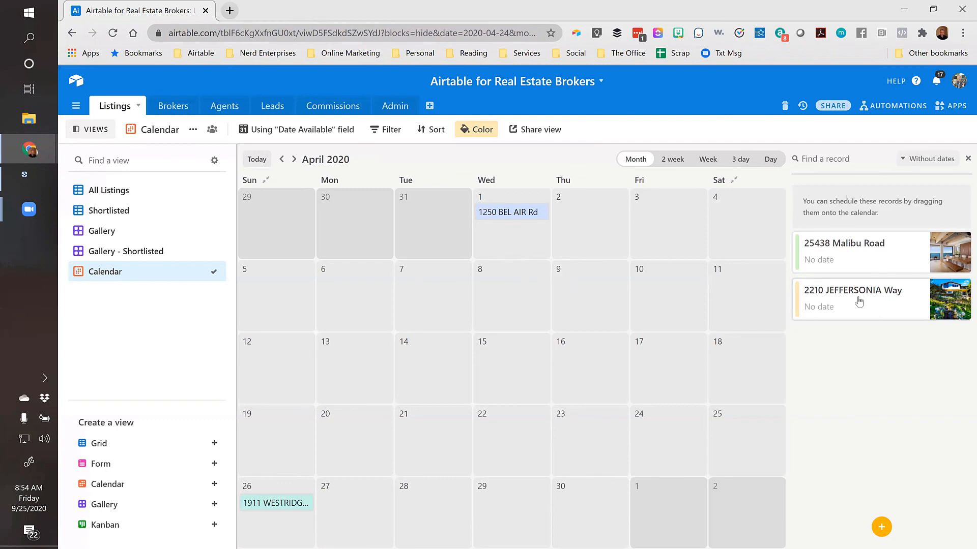
click(845, 254)
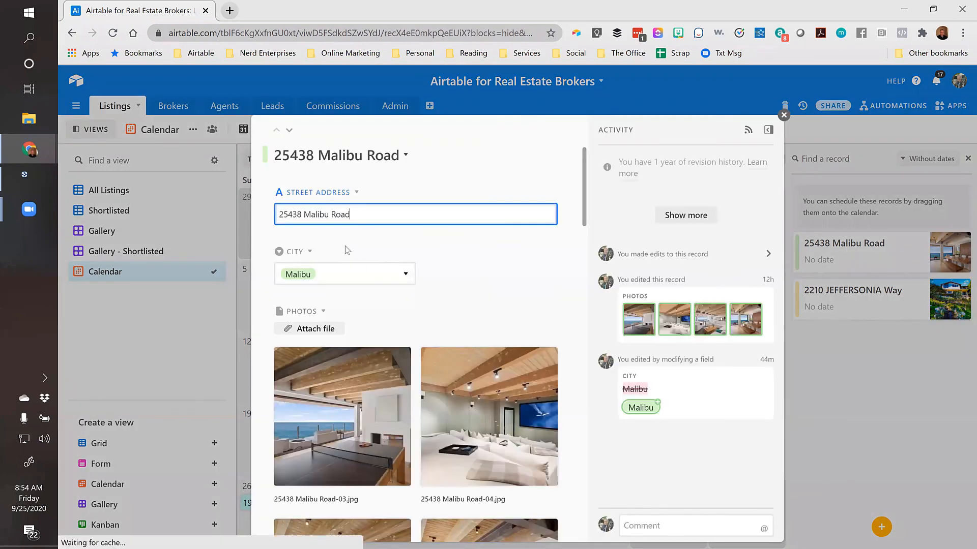
scroll(356, 318, down, 15)
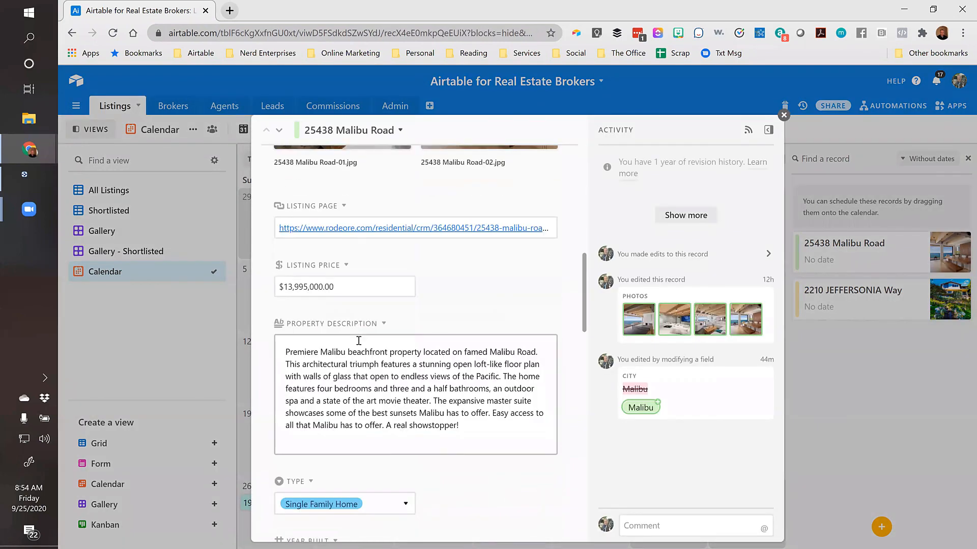
scroll(358, 348, down, 2)
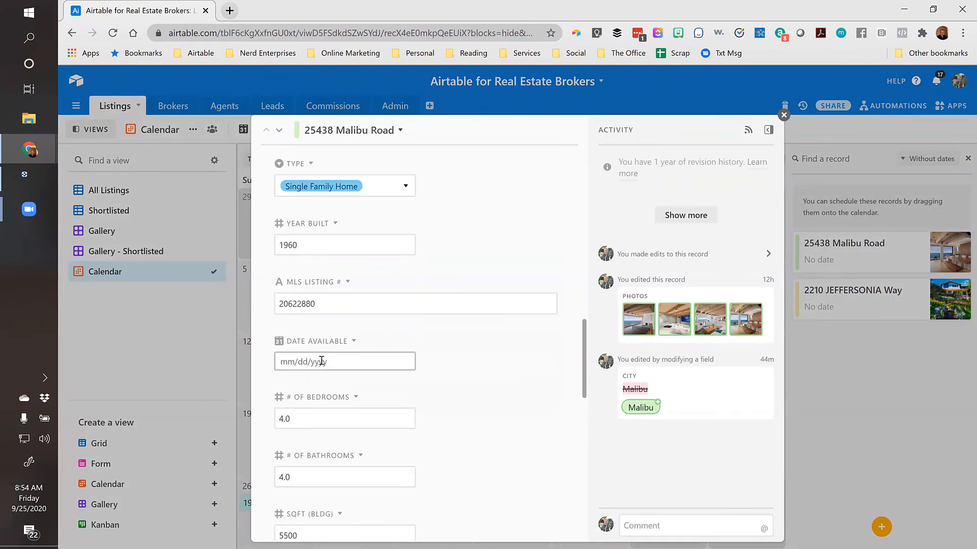
click(334, 360)
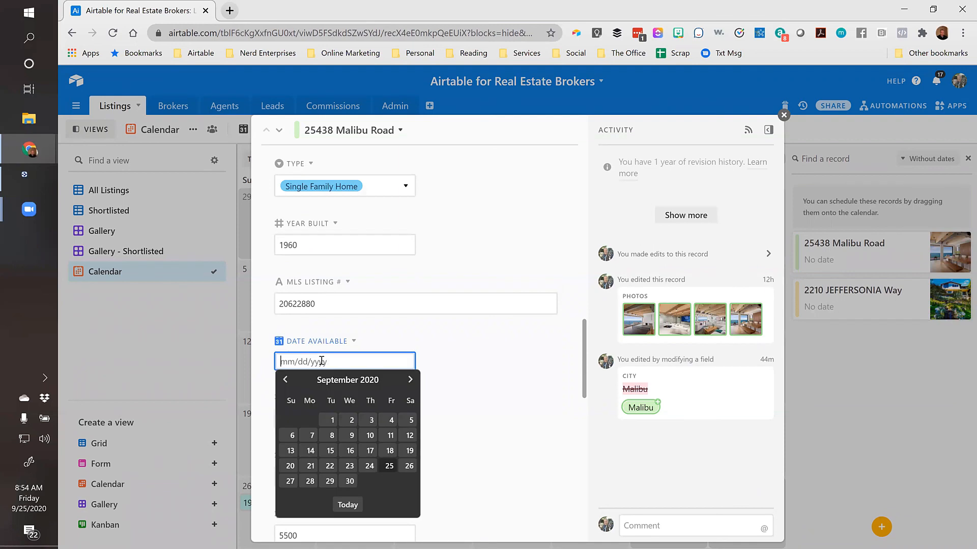
click(350, 481)
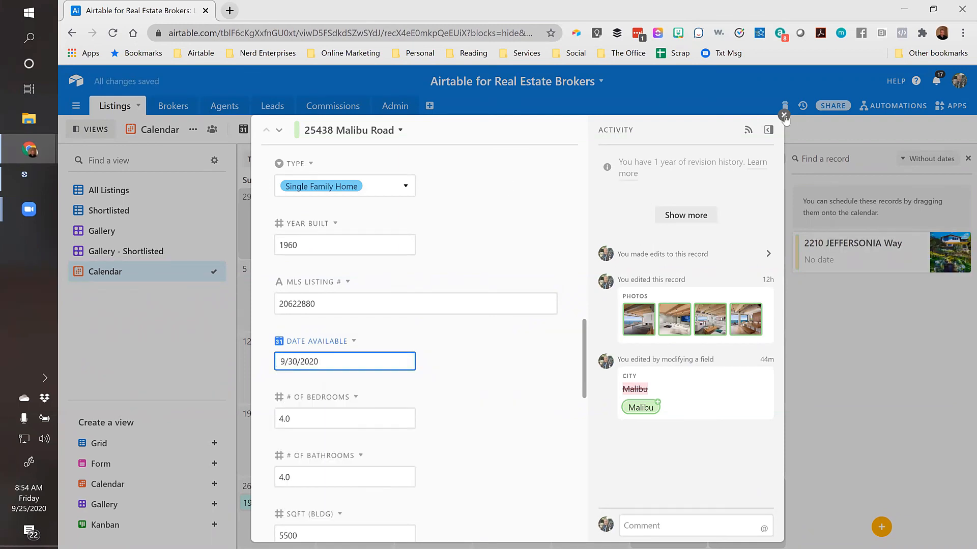
click(783, 115)
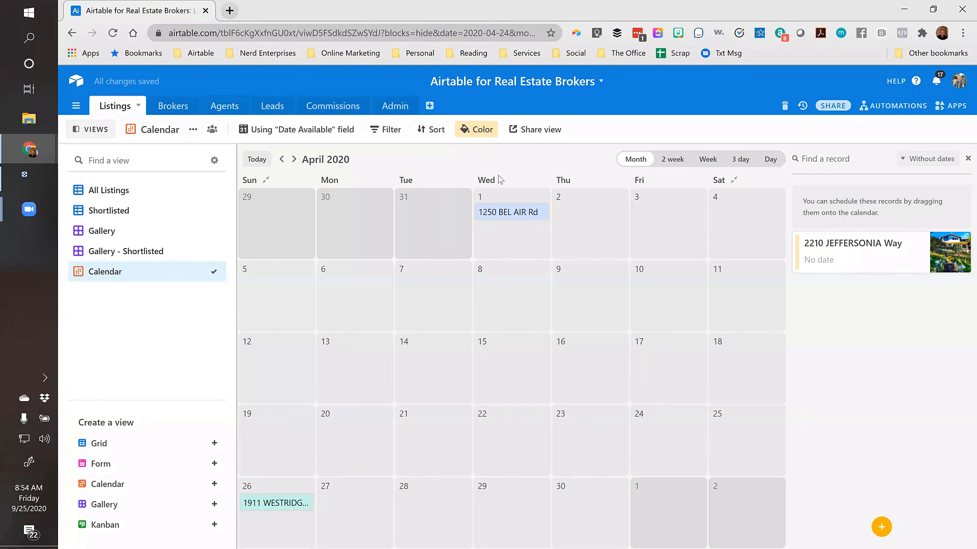
click(258, 161)
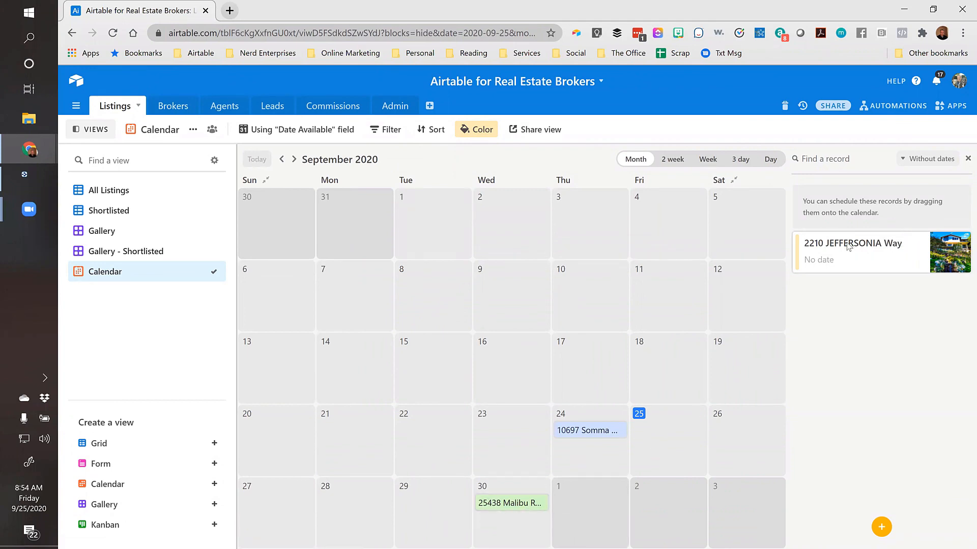
click(847, 248)
scroll(458, 341, down, 5)
scroll(458, 341, down, 15)
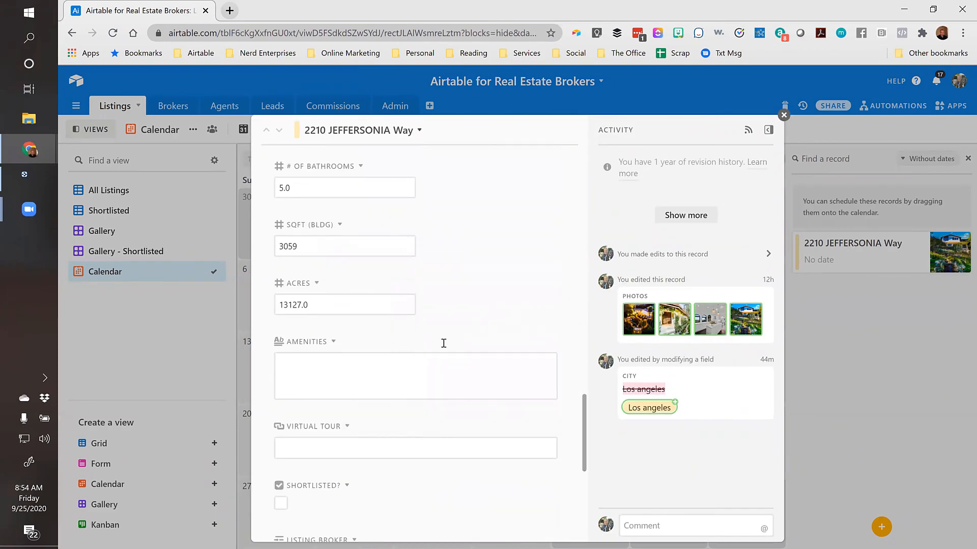
scroll(443, 343, down, 5)
scroll(450, 305, up, 10)
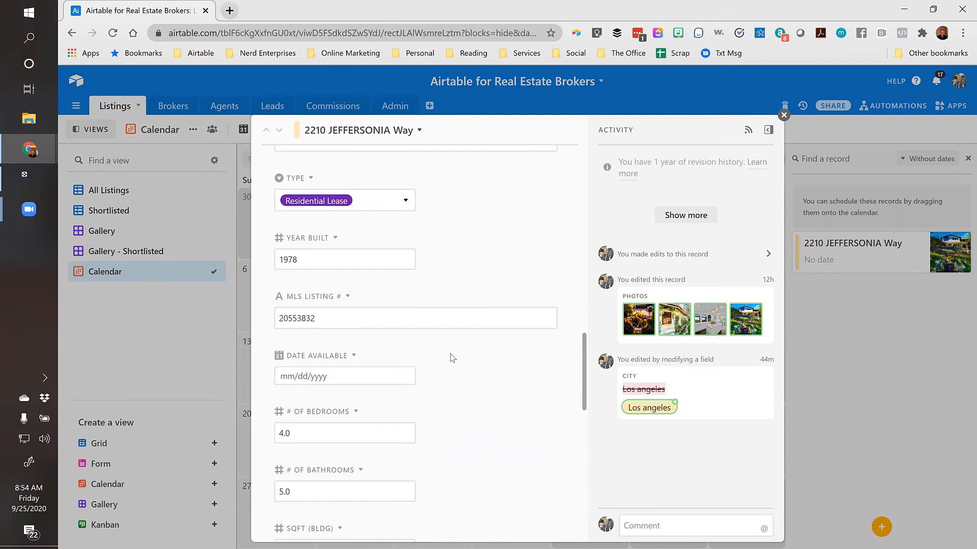
click(328, 375)
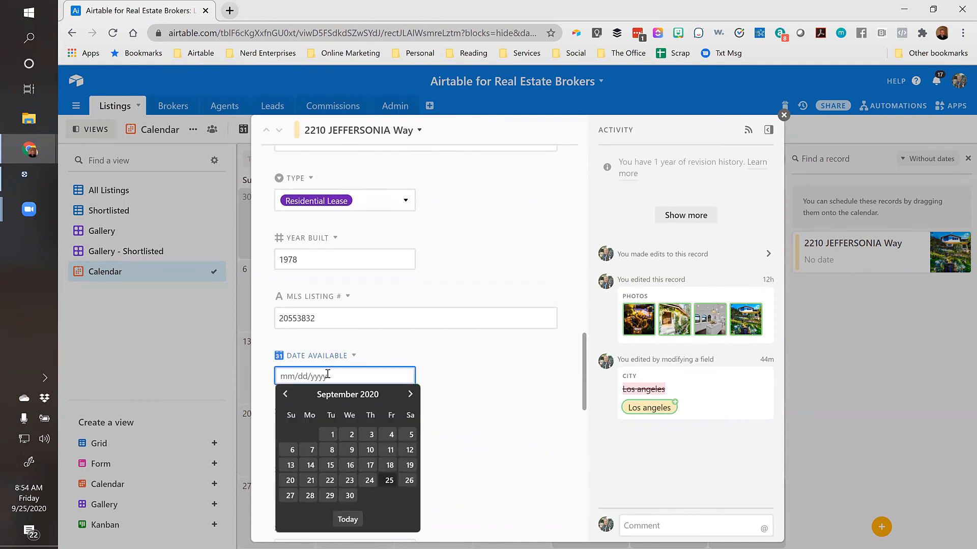
click(350, 496)
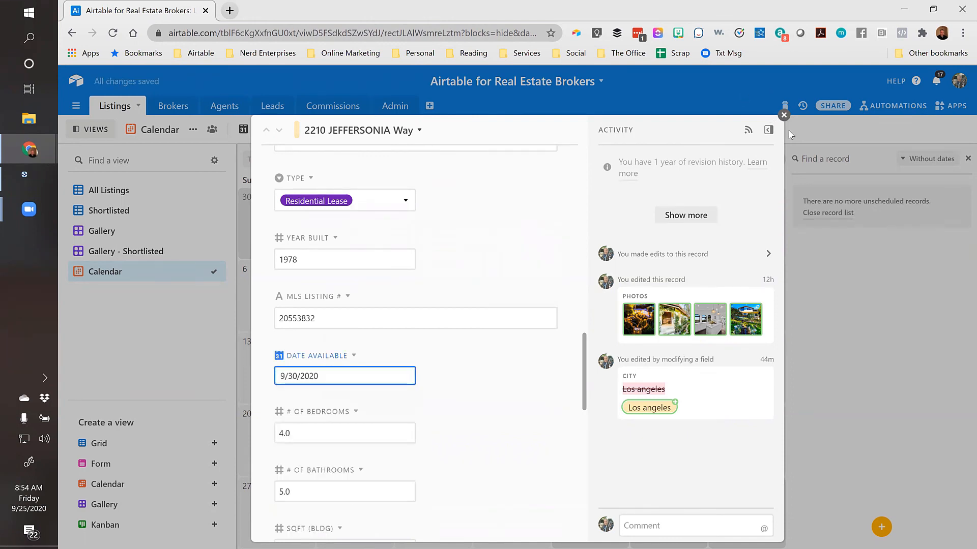
click(783, 115)
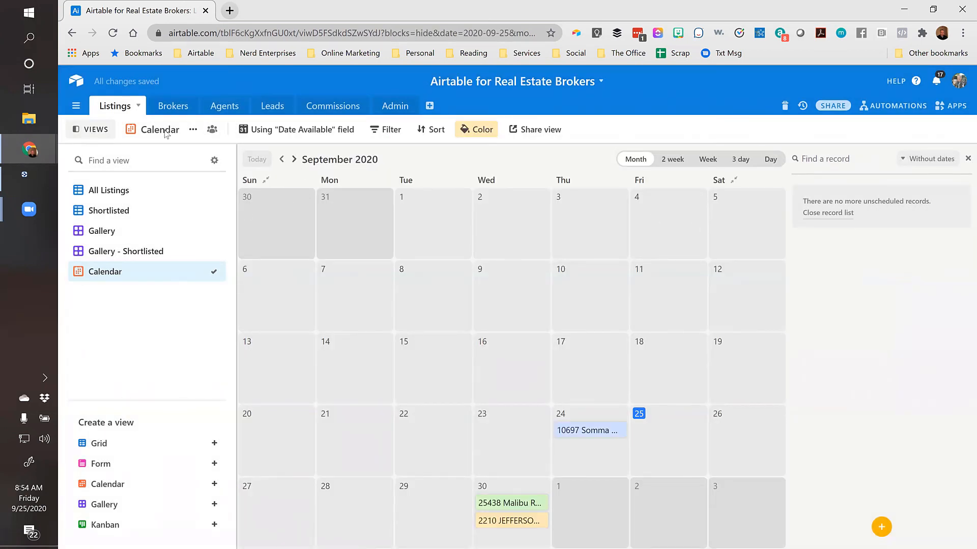
Go to the All Listings grid and remove its grouping by City
click(99, 196)
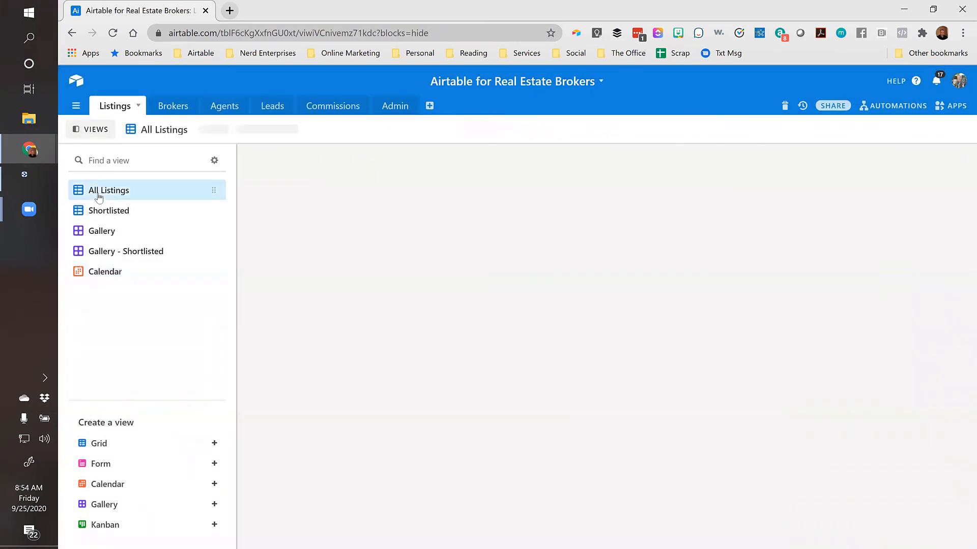
click(396, 131)
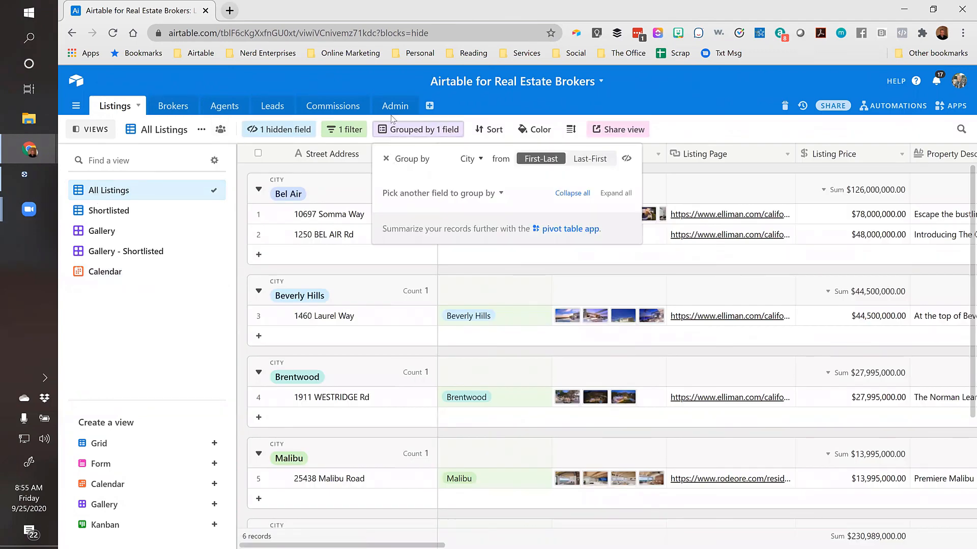
click(388, 158)
Delete the City filter condition so all 7 listings appear
click(344, 129)
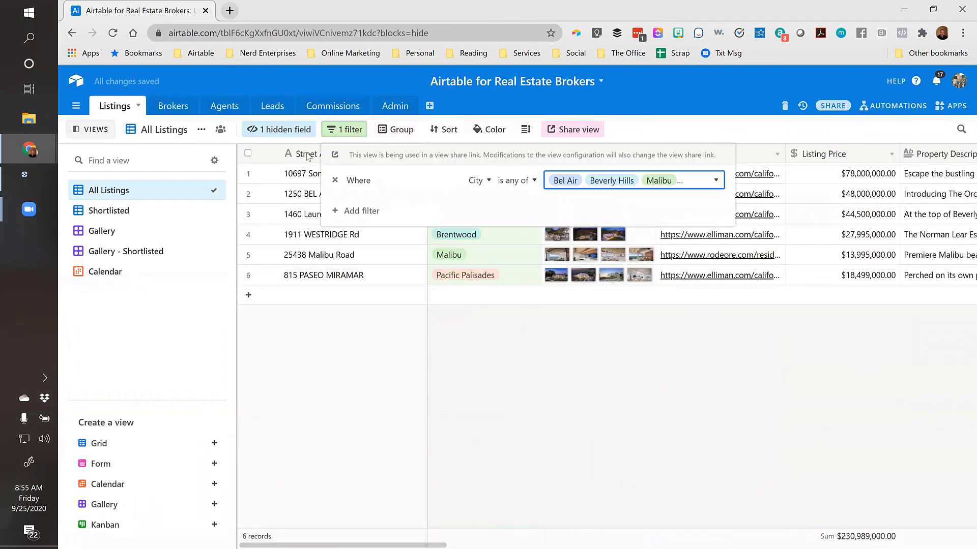
click(336, 181)
click(484, 356)
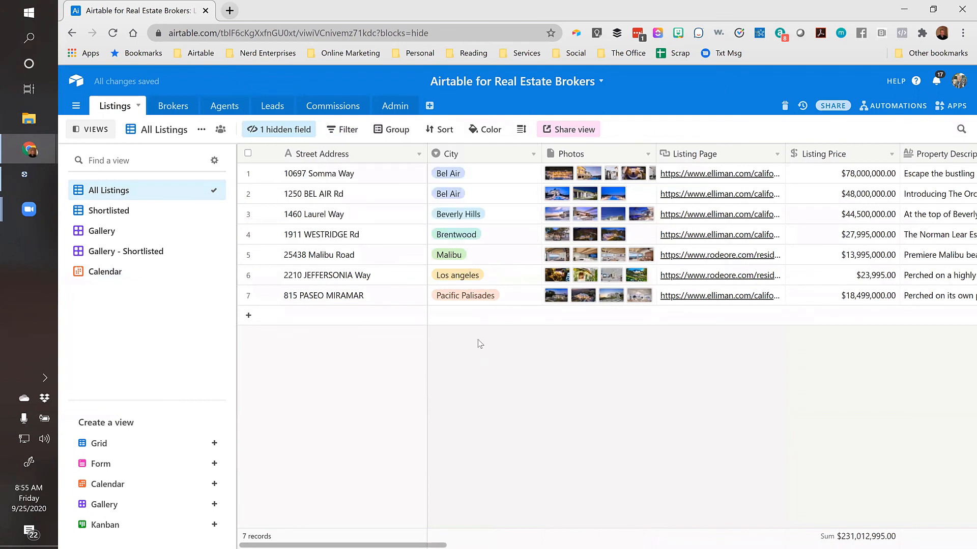